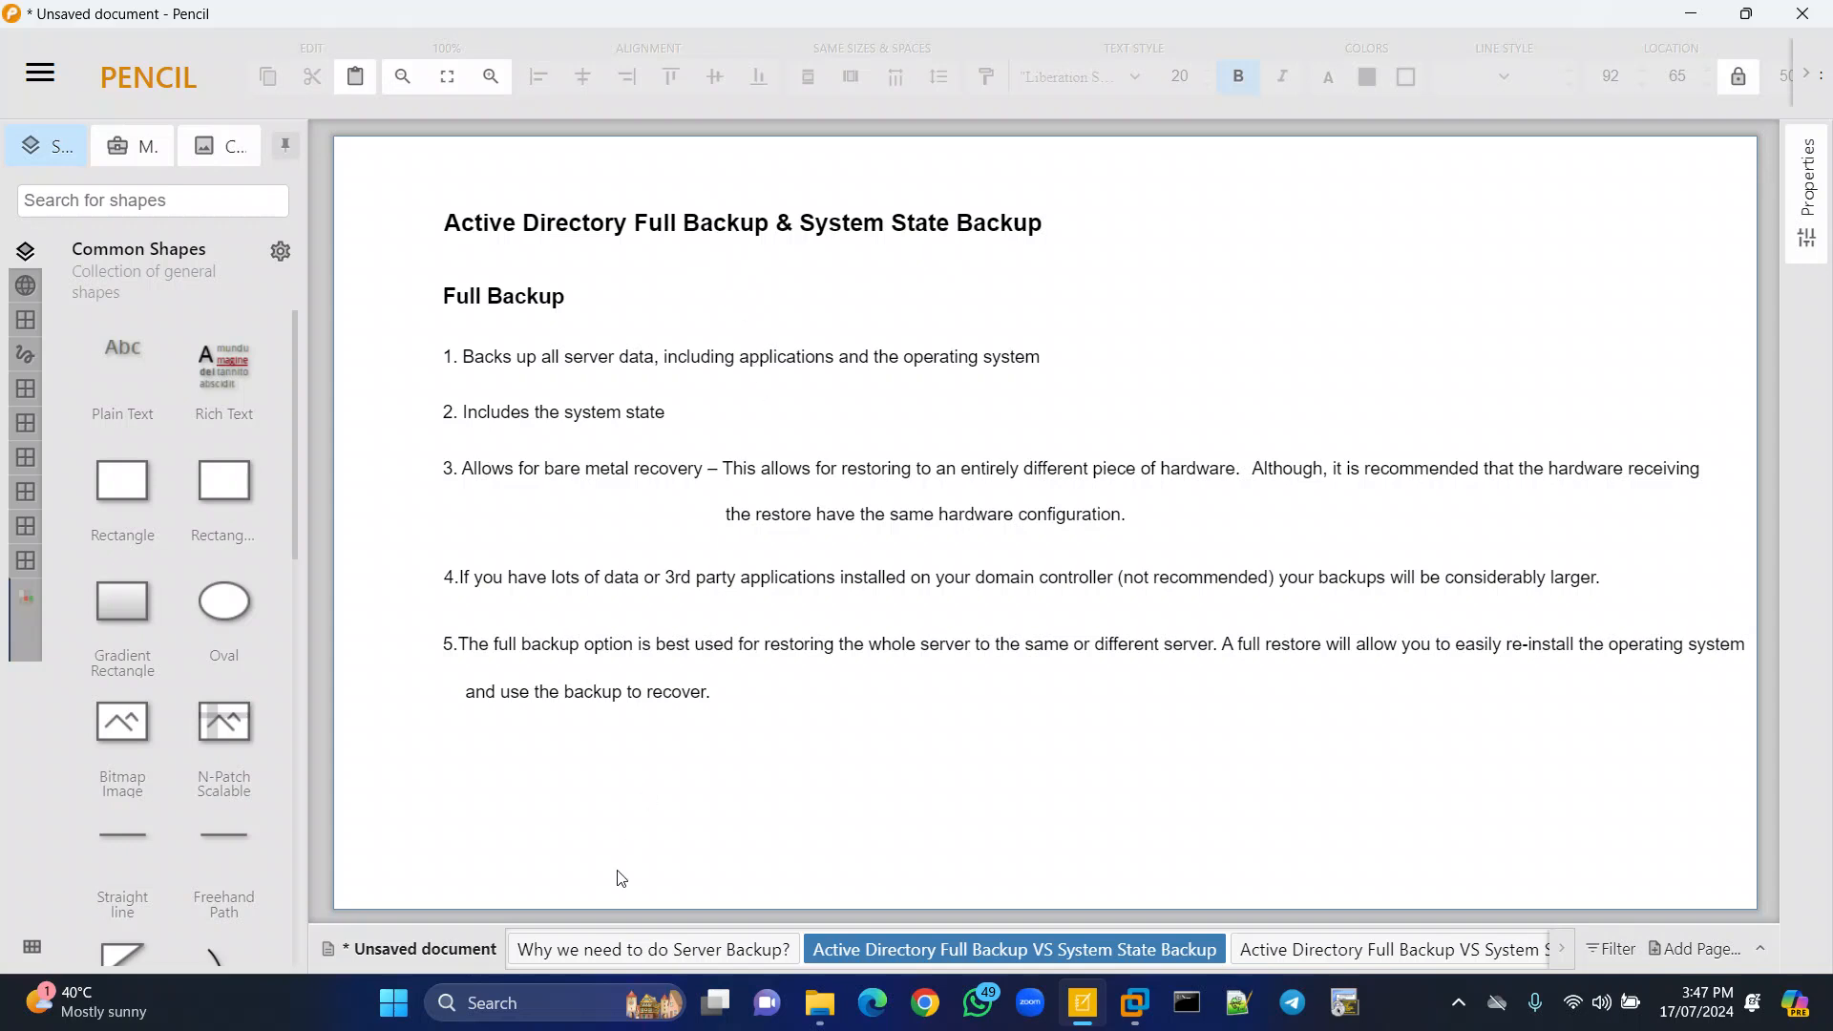
Review the server backup notes, from the reasons for backup through the full and system state backup pages to "How to Backup Active Directory".
left_click(593, 951)
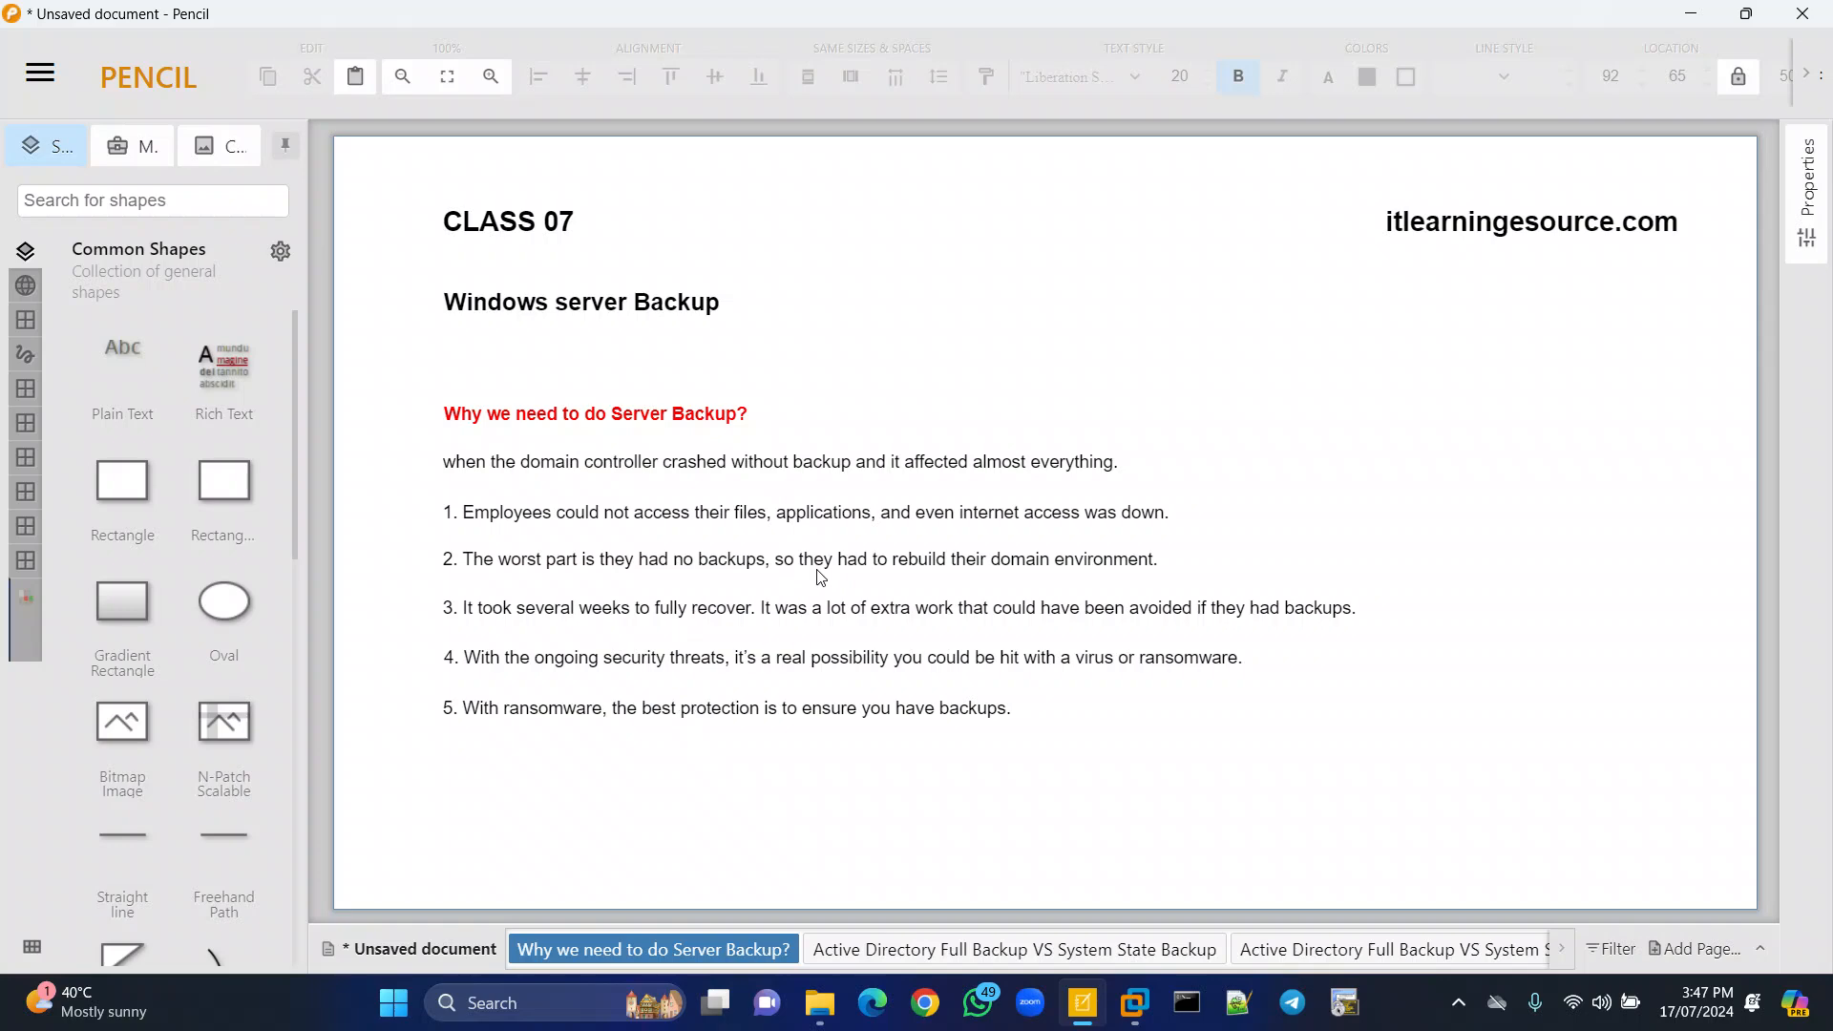
left_click(897, 948)
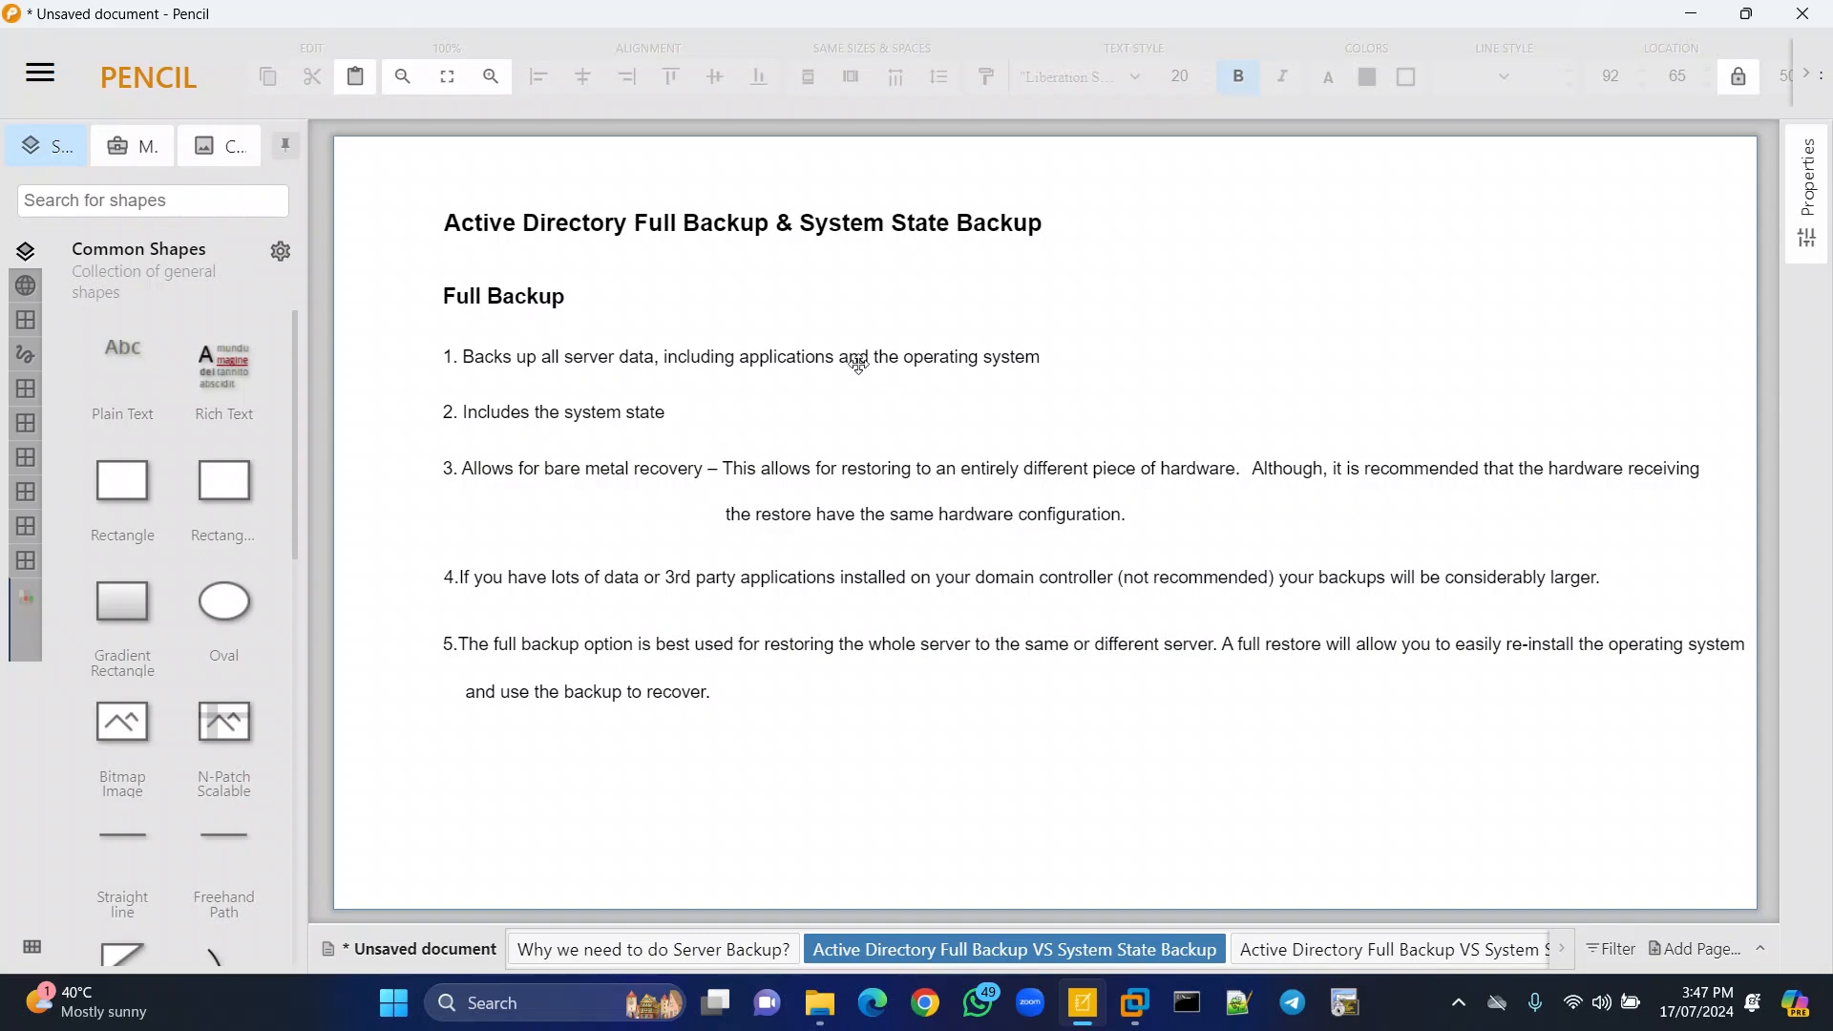
left_click(1365, 961)
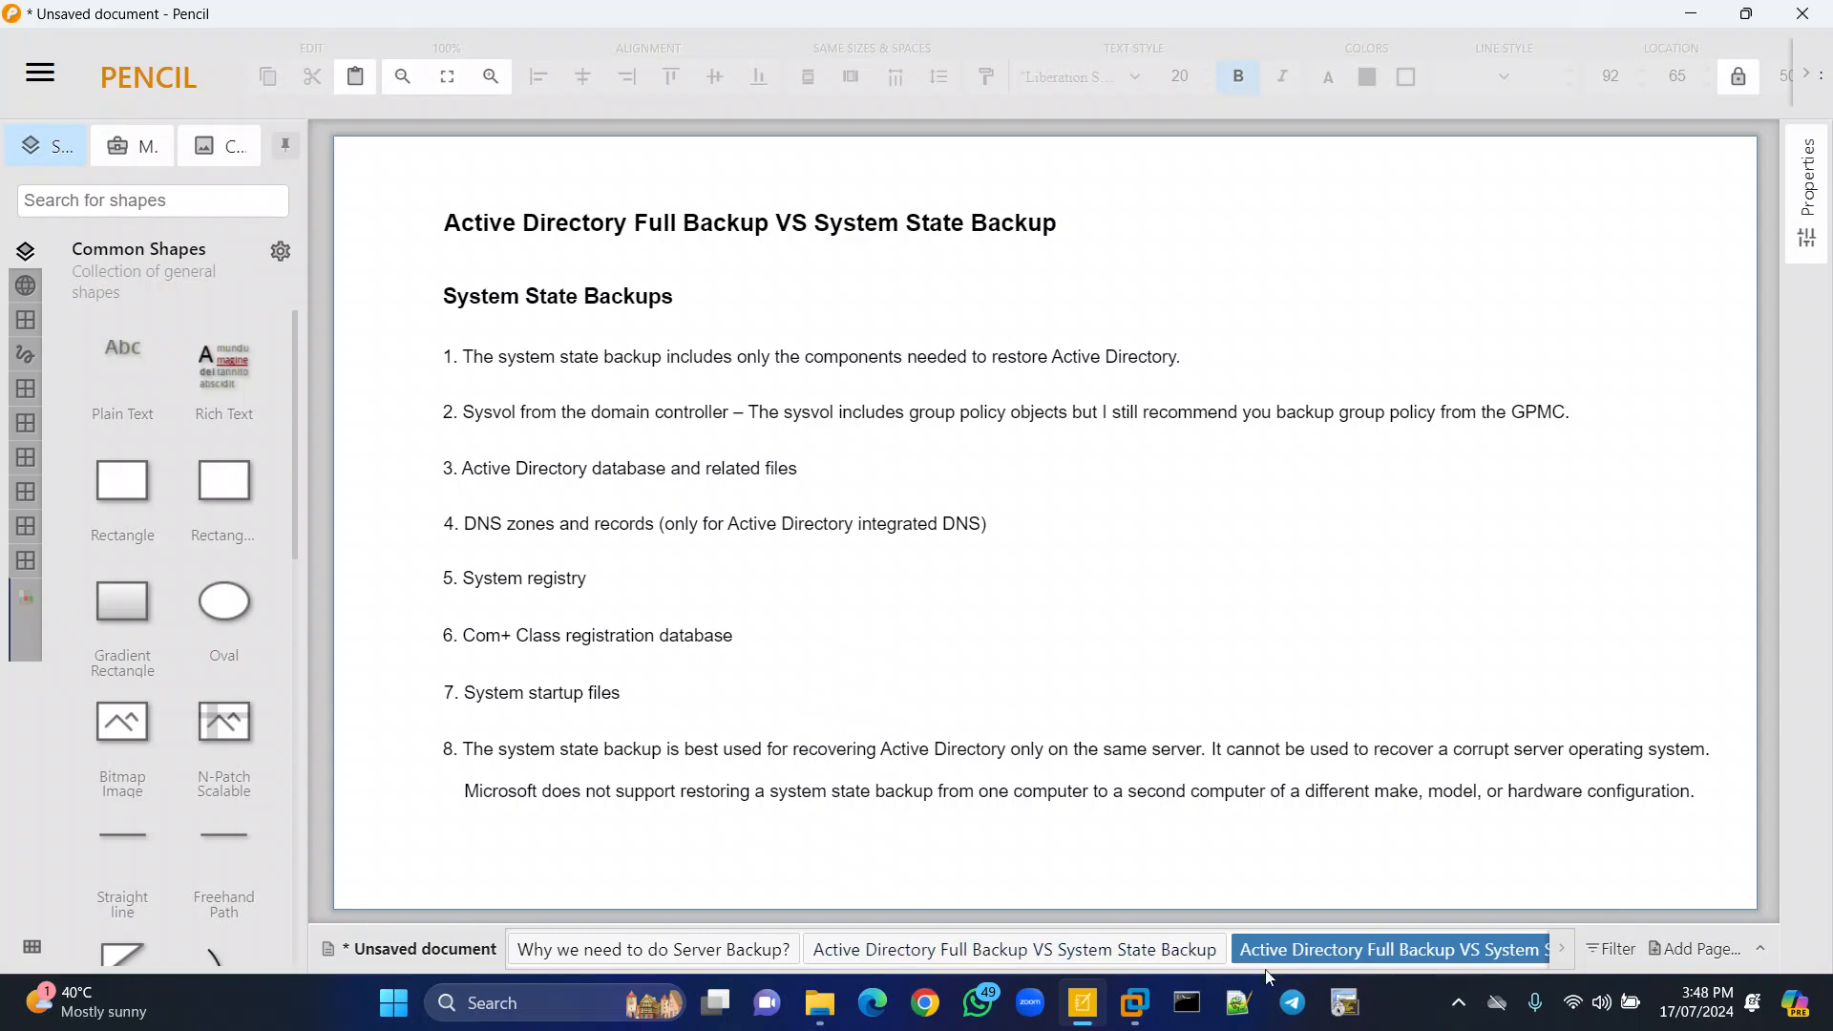
left_click(1562, 949)
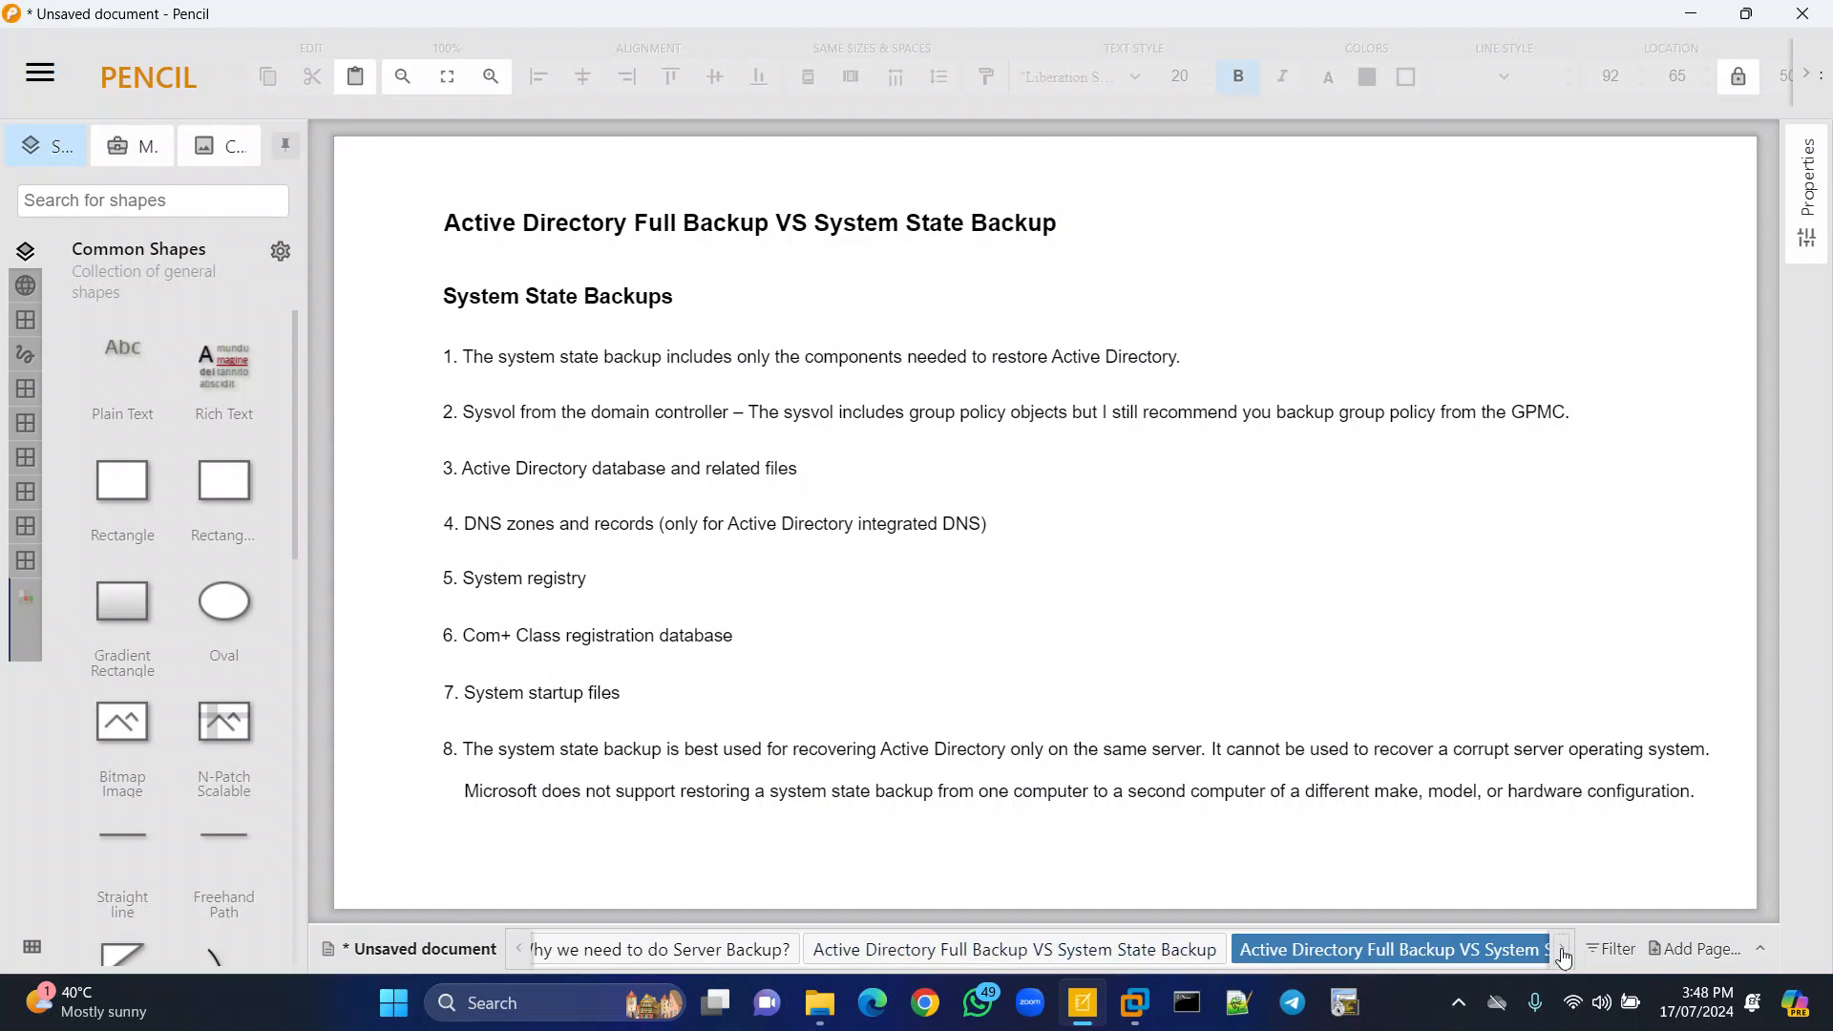
left_click(1461, 955)
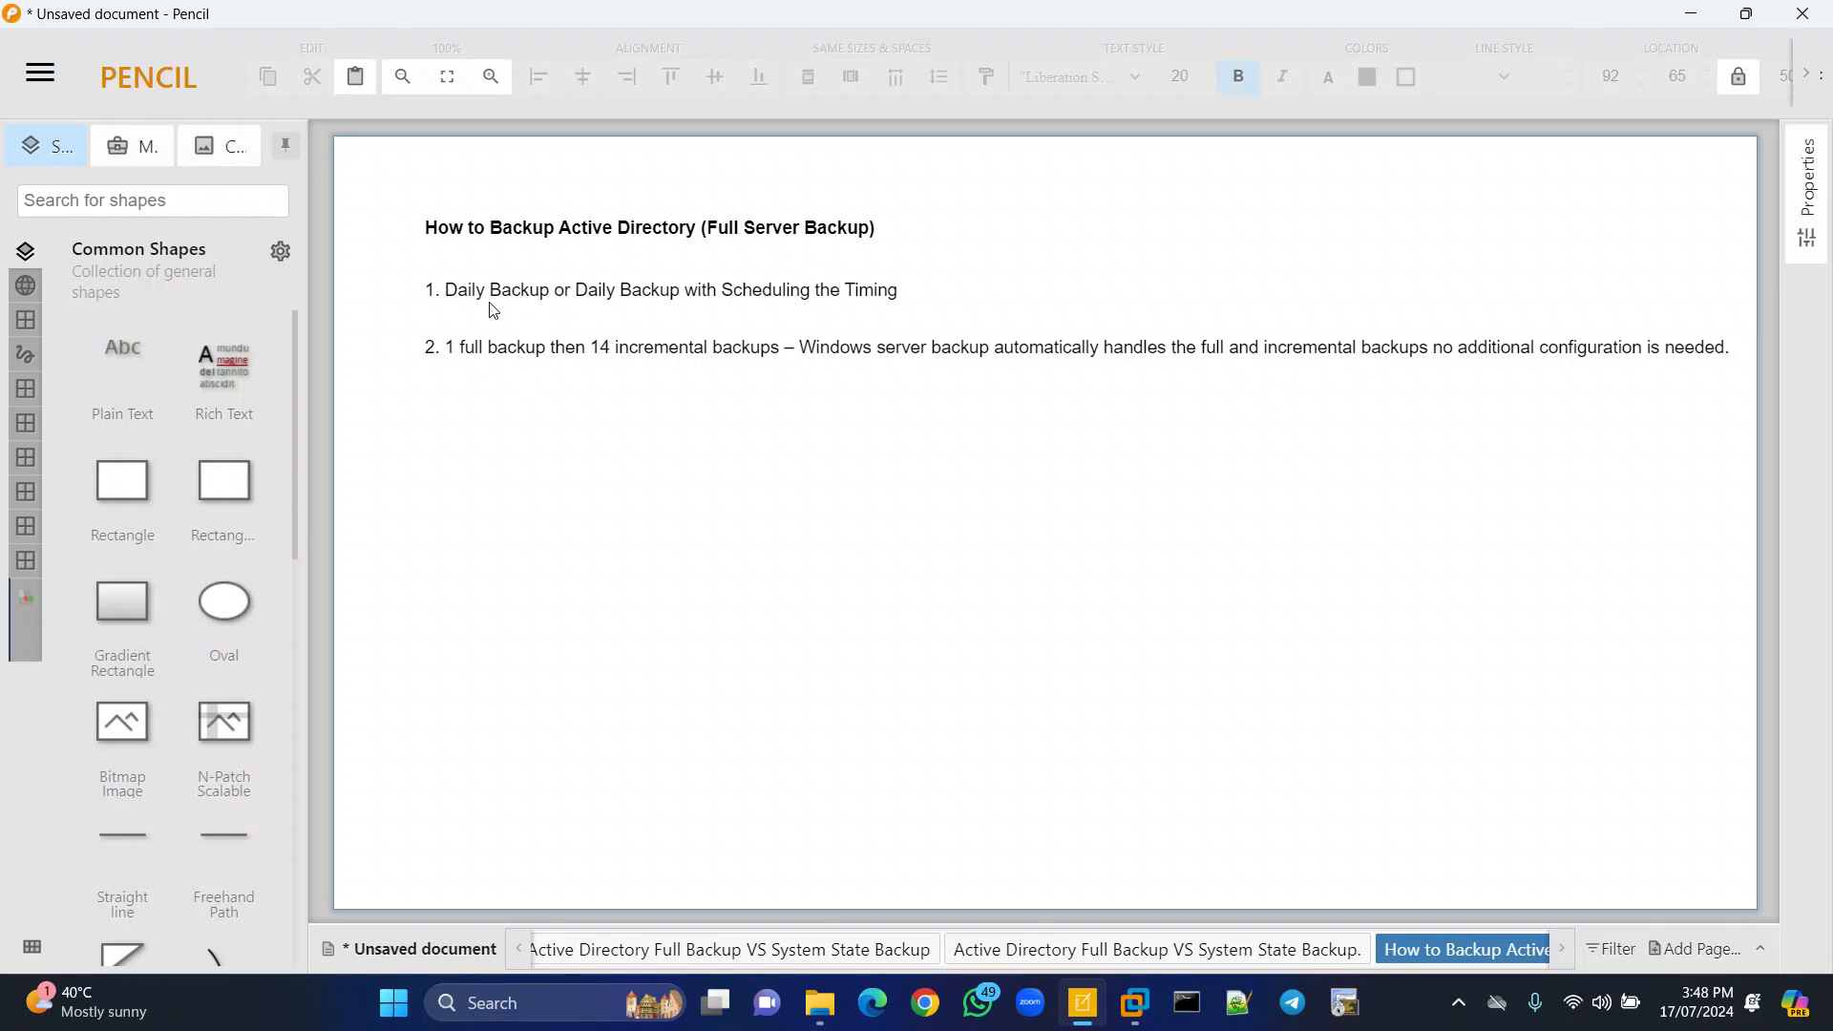
Edit item 1 of the full server backup notes, replacing "Scheduling the" with "Scheduled".
double_click(793, 288)
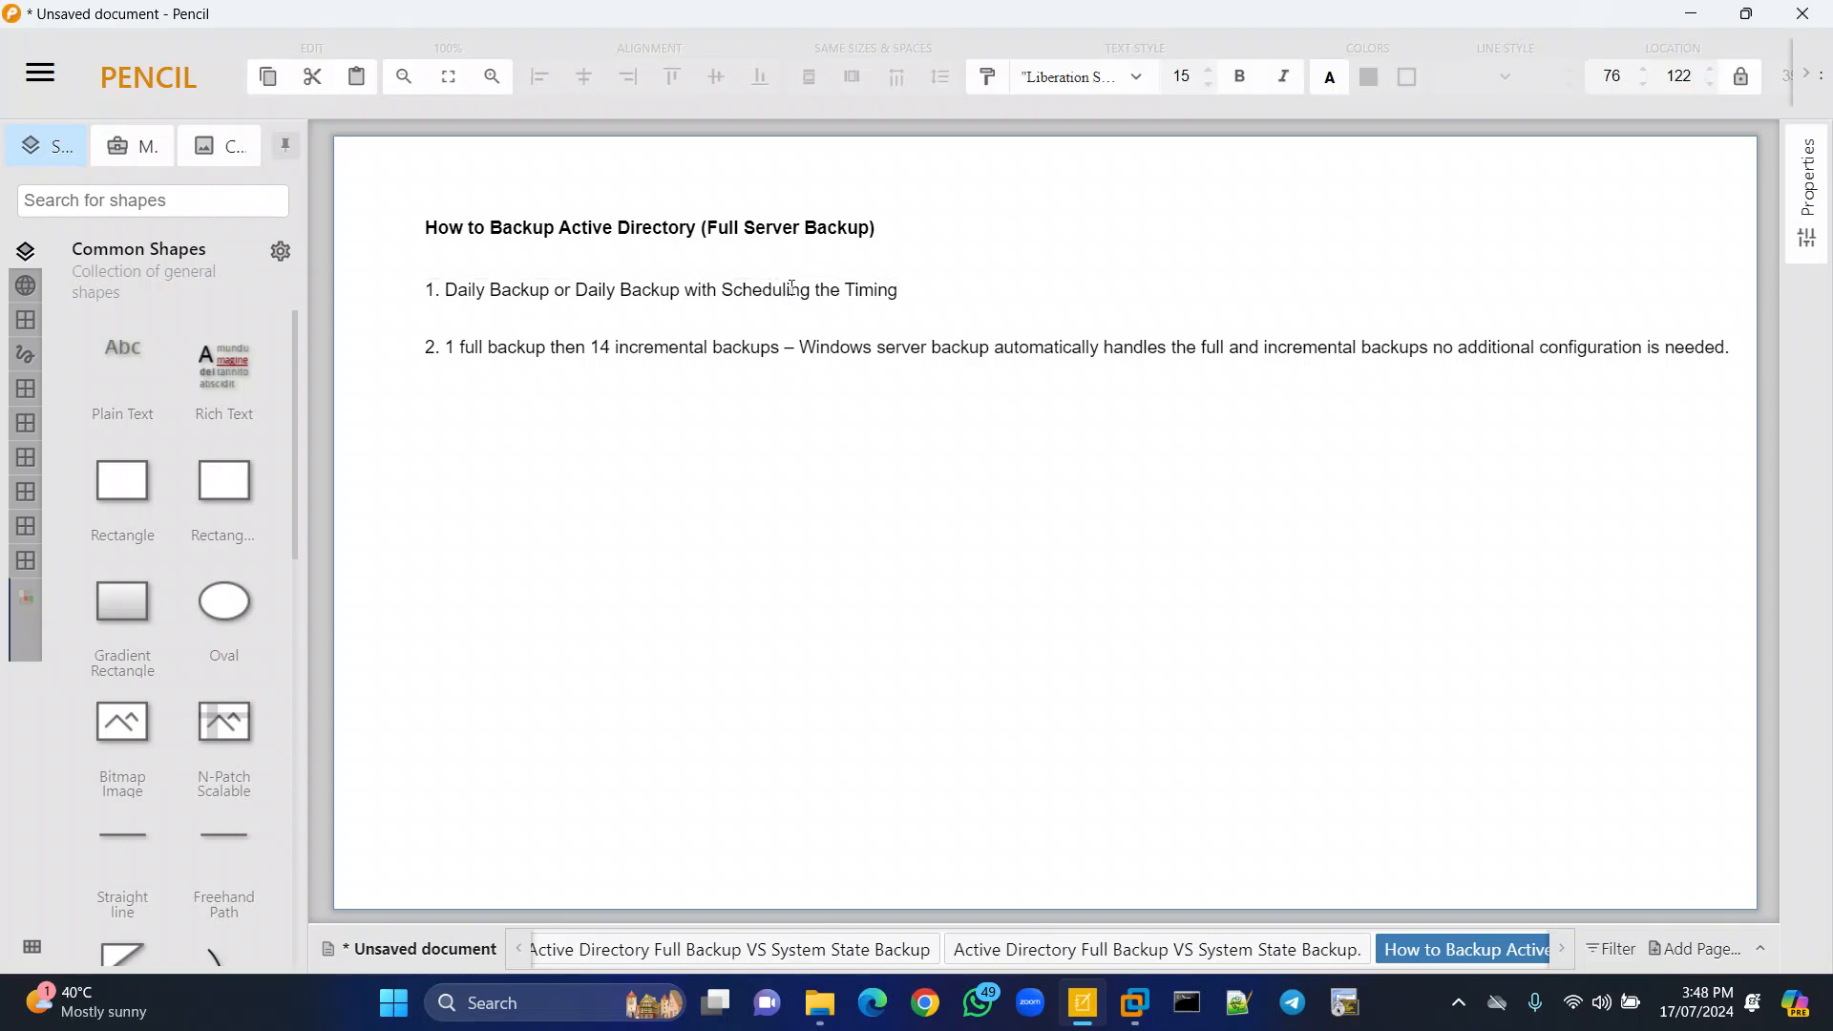
left_click(830, 292)
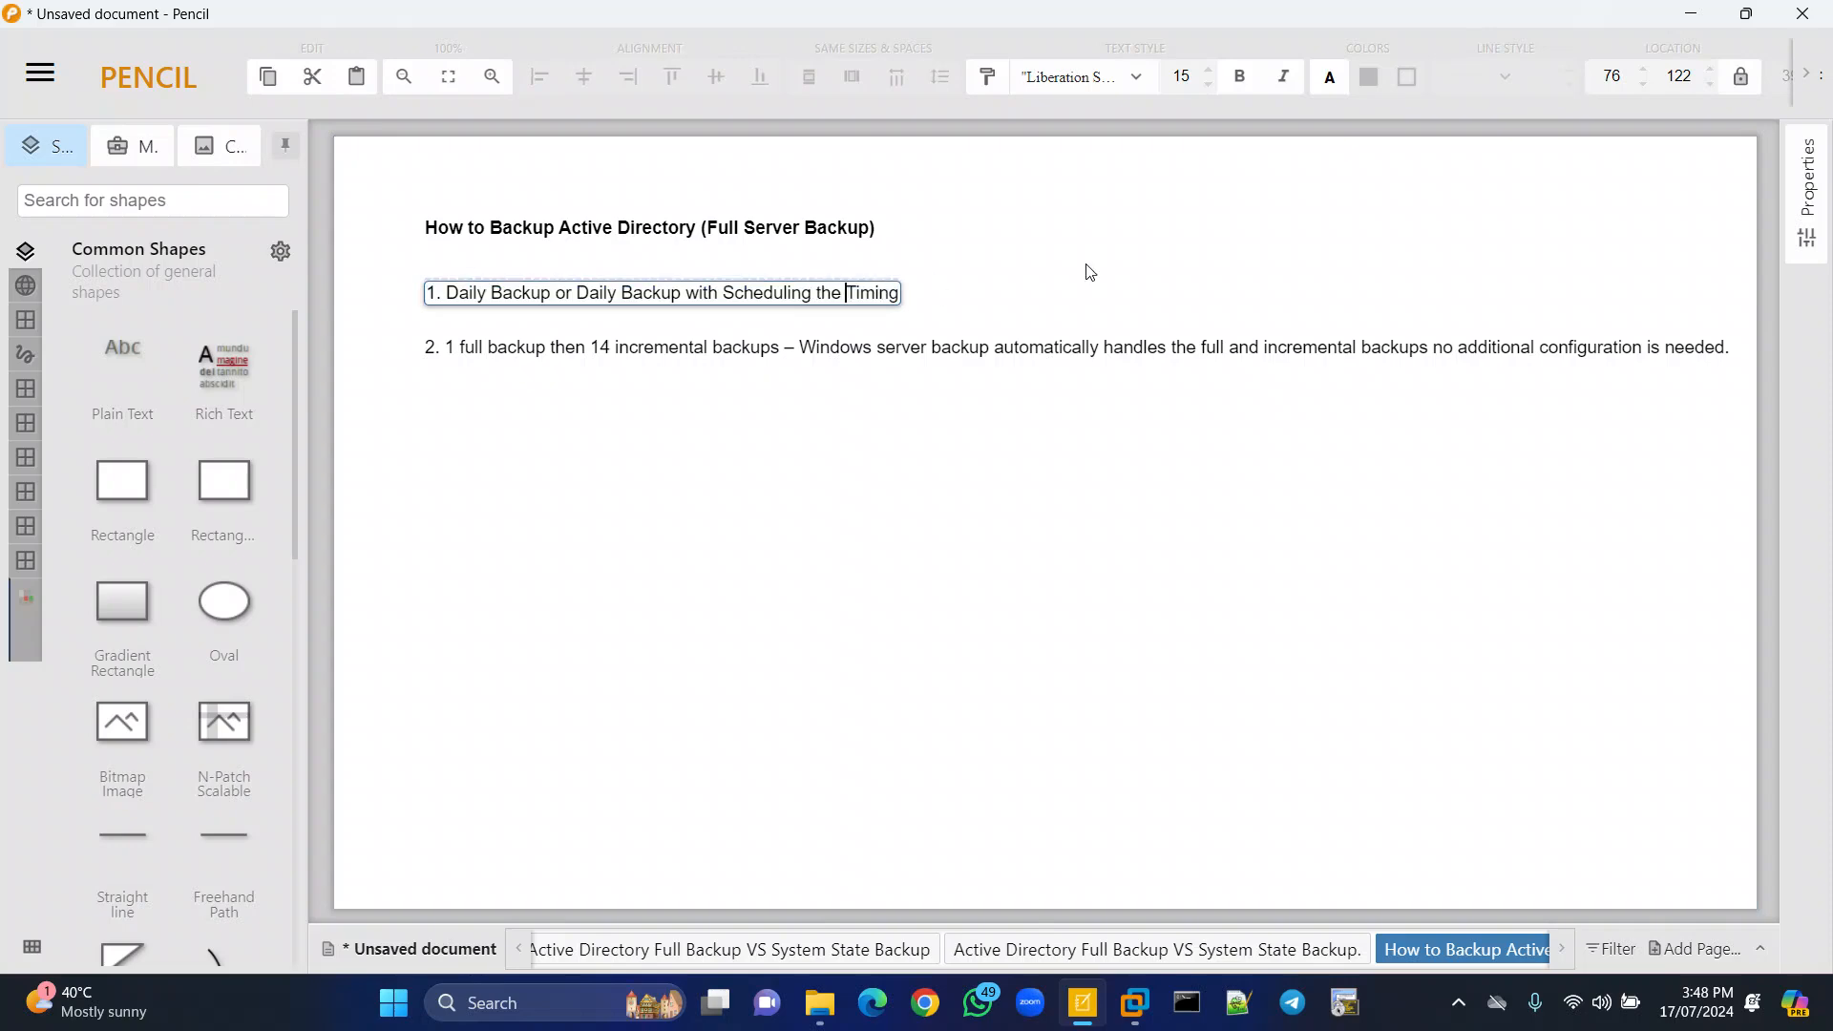
key("BackSpace")
key("BackSpace")
key("BackSpace")
key("BackSpace")
key("BackSpace")
key("BackSpace")
key("BackSpace")
key("BackSpace")
type("led")
key("Left")
key("Left")
key("Left")
key("BackSpace")
Change the last word of item 1 from "Timing" to "Time" and finish editing the text.
key("Right")
key("Right")
key("Right")
key("Right")
key("Right")
key("Right")
key("BackSpace")
key("BackSpace")
key("BackSpace")
type("e")
left_click(941, 456)
Underline and box "1 full backup then 14 incremental backups" in item 2 with the on-screen pen, and clear the markings.
left_click(492, 290)
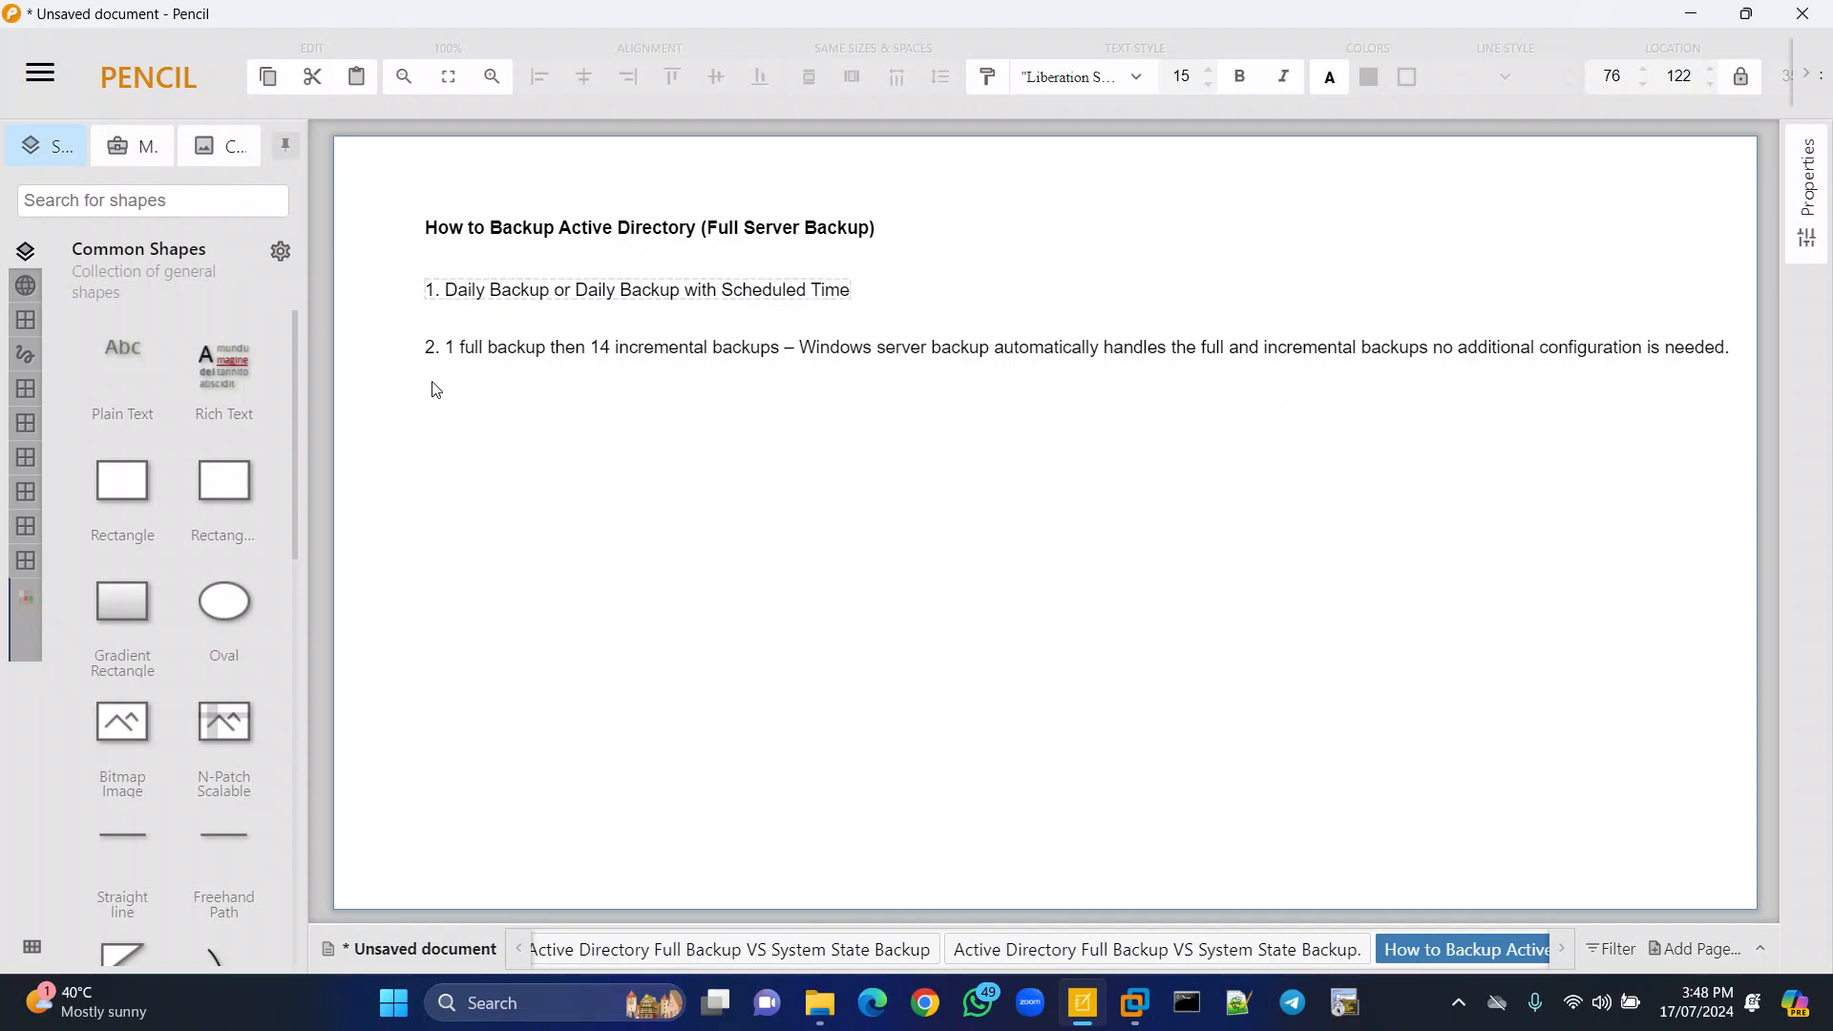
left_click(448, 355)
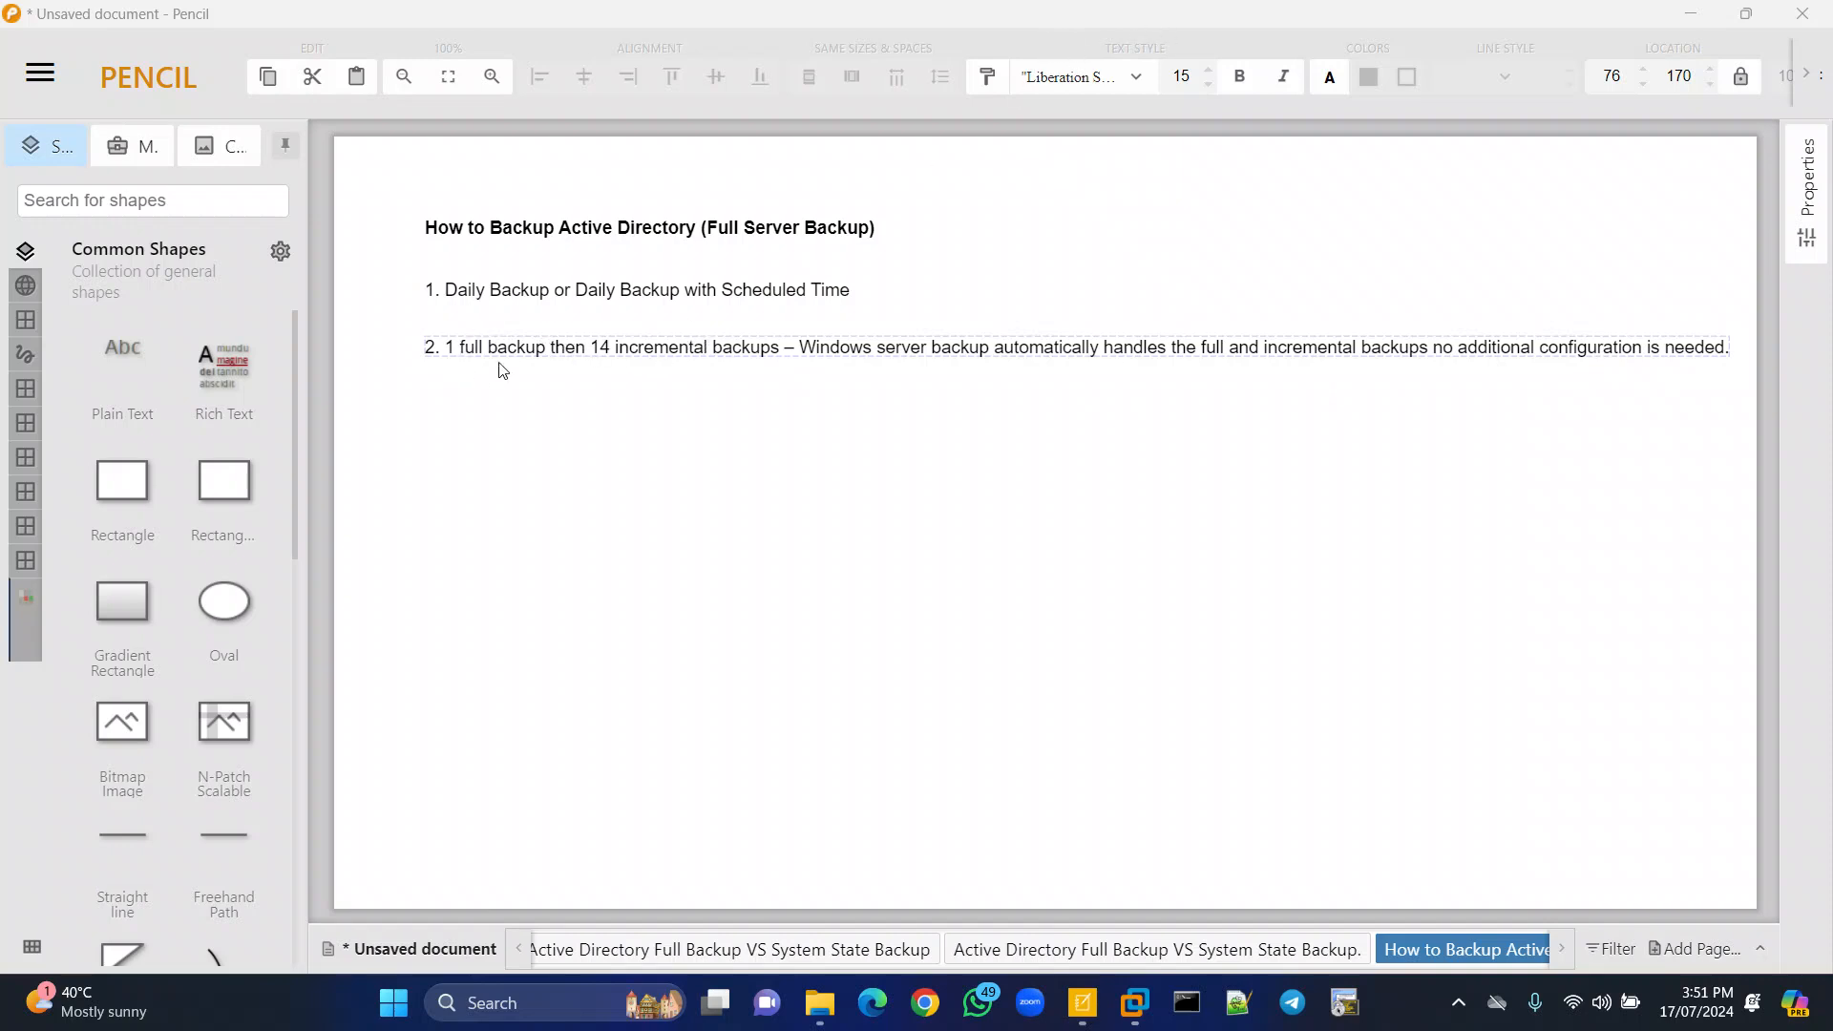
left_click(462, 371)
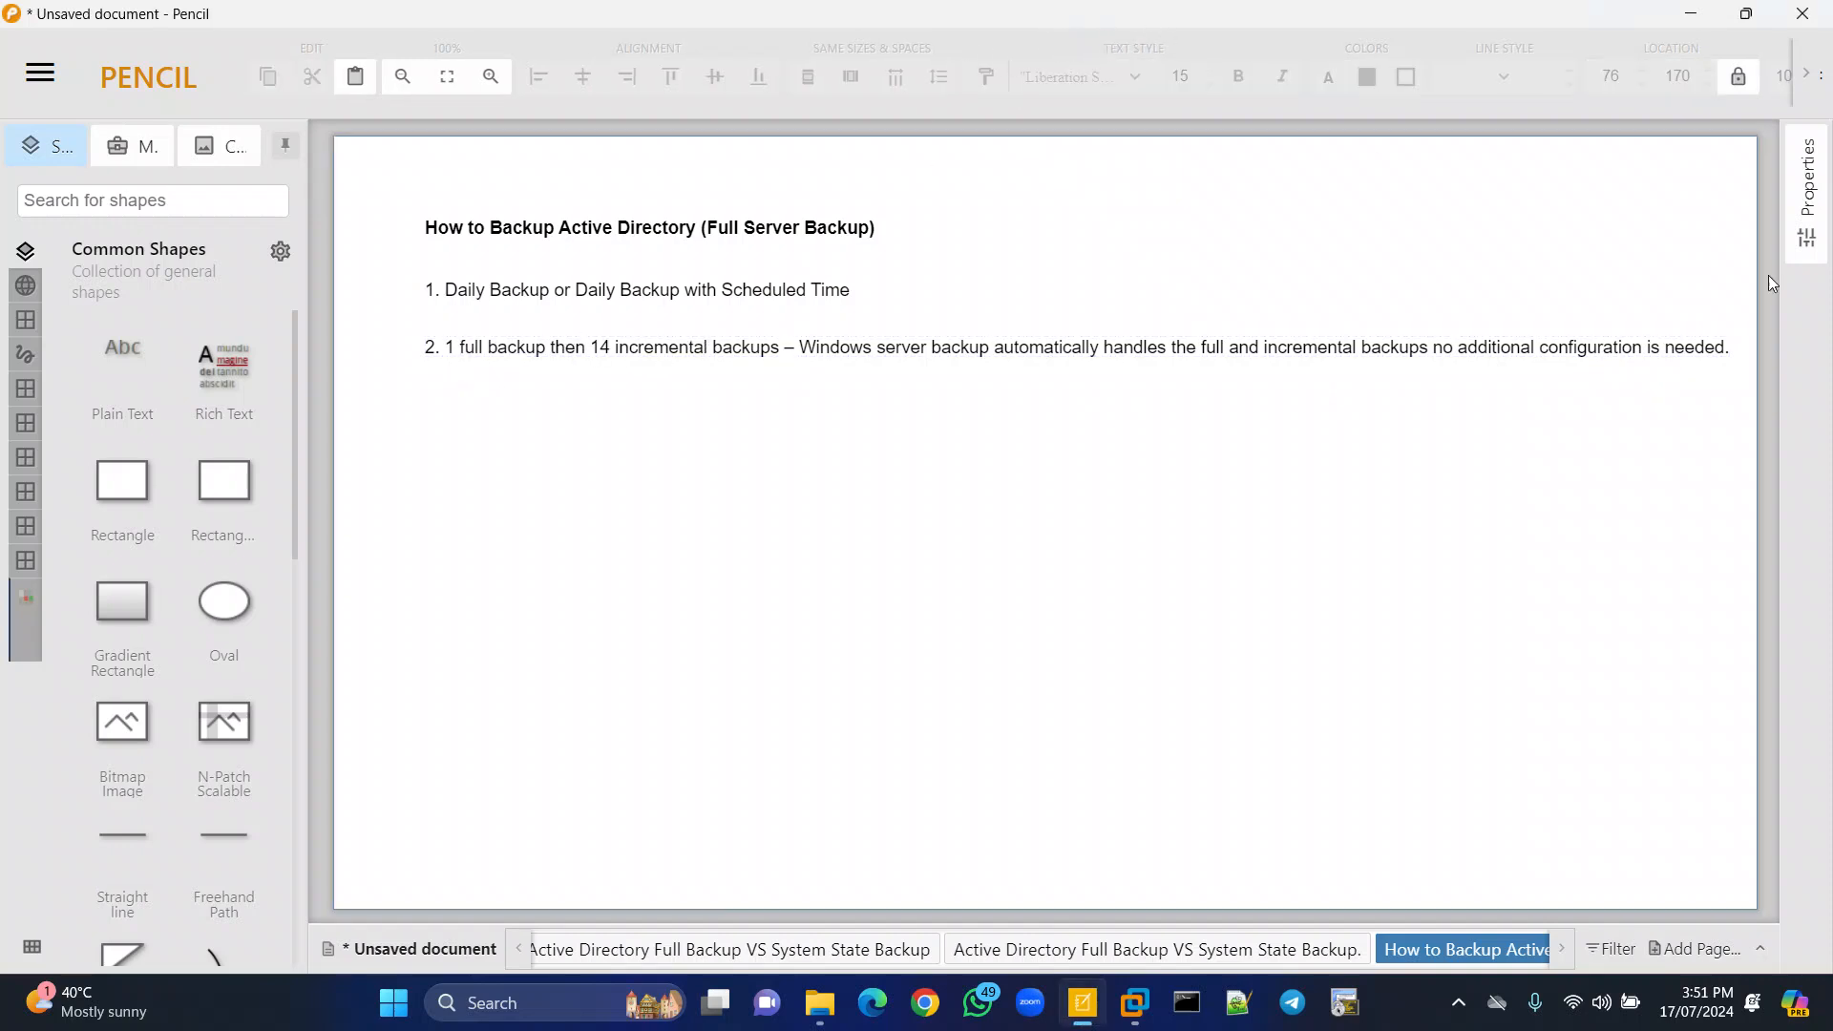
key("ctrl+2")
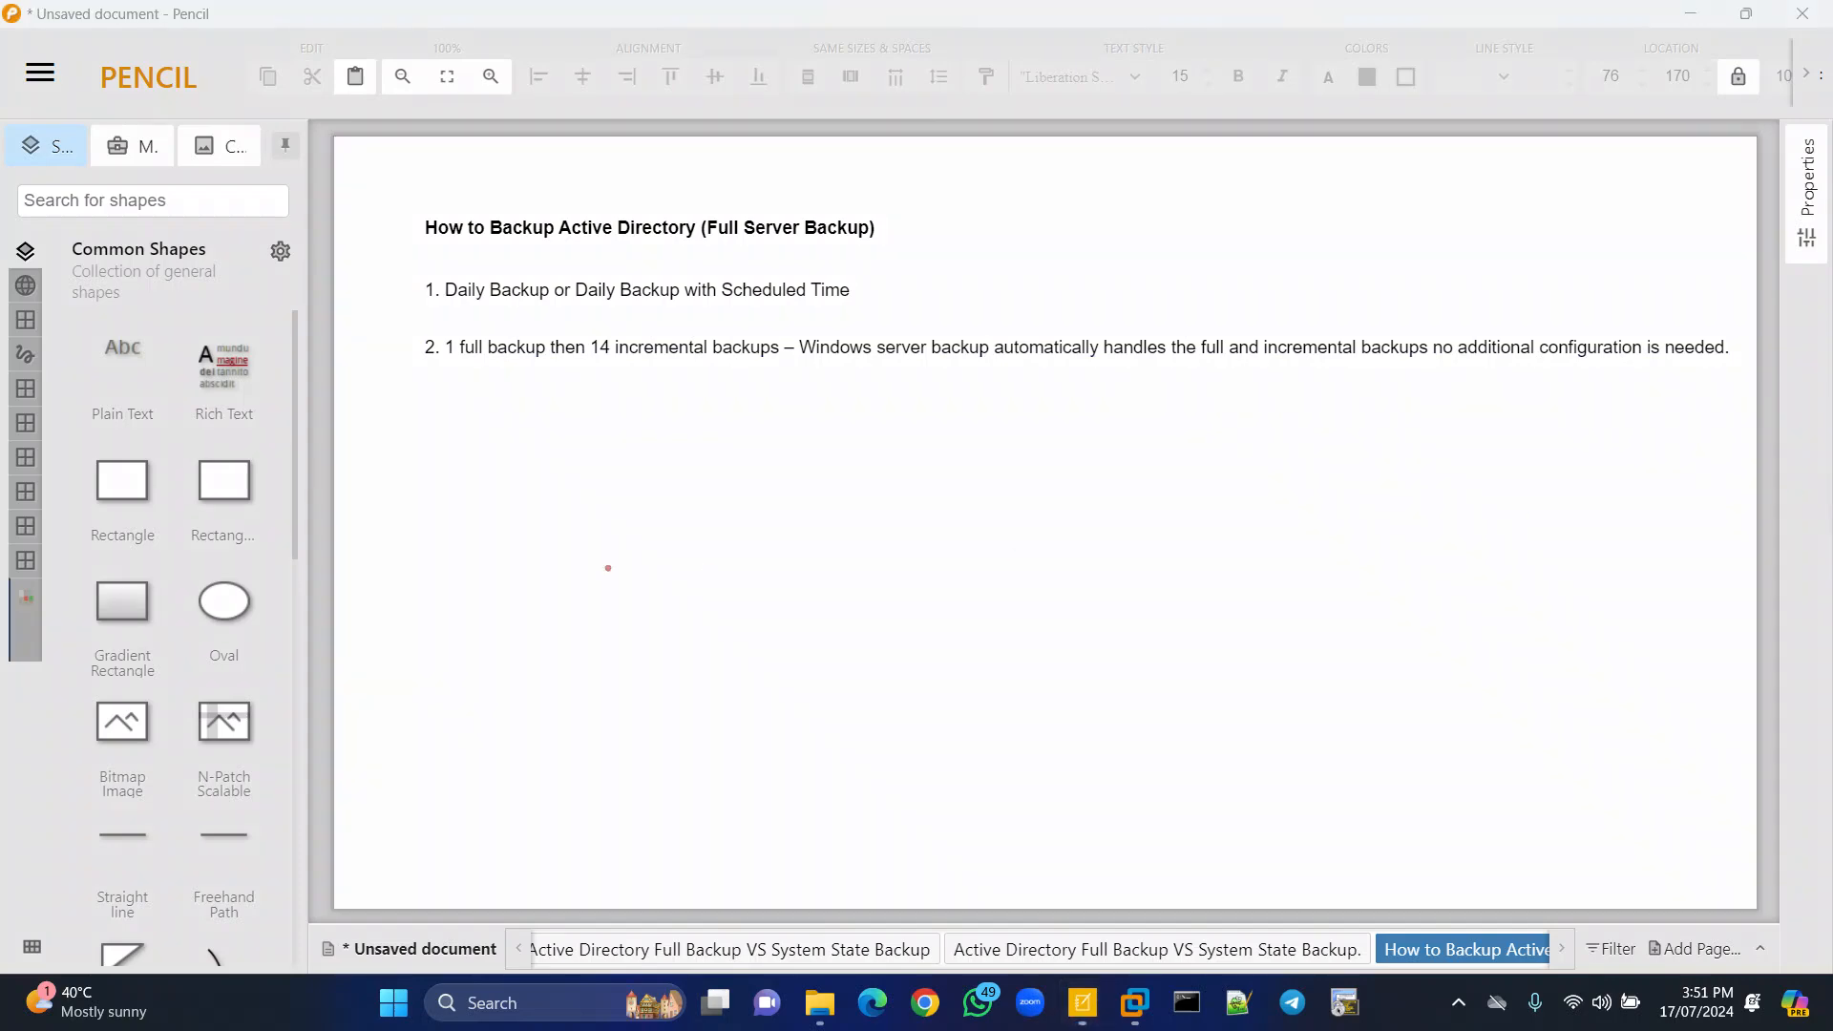
mouse_move(448, 371)
left_mouse_down()
mouse_move(765, 372)
mouse_move(482, 378)
left_mouse_up()
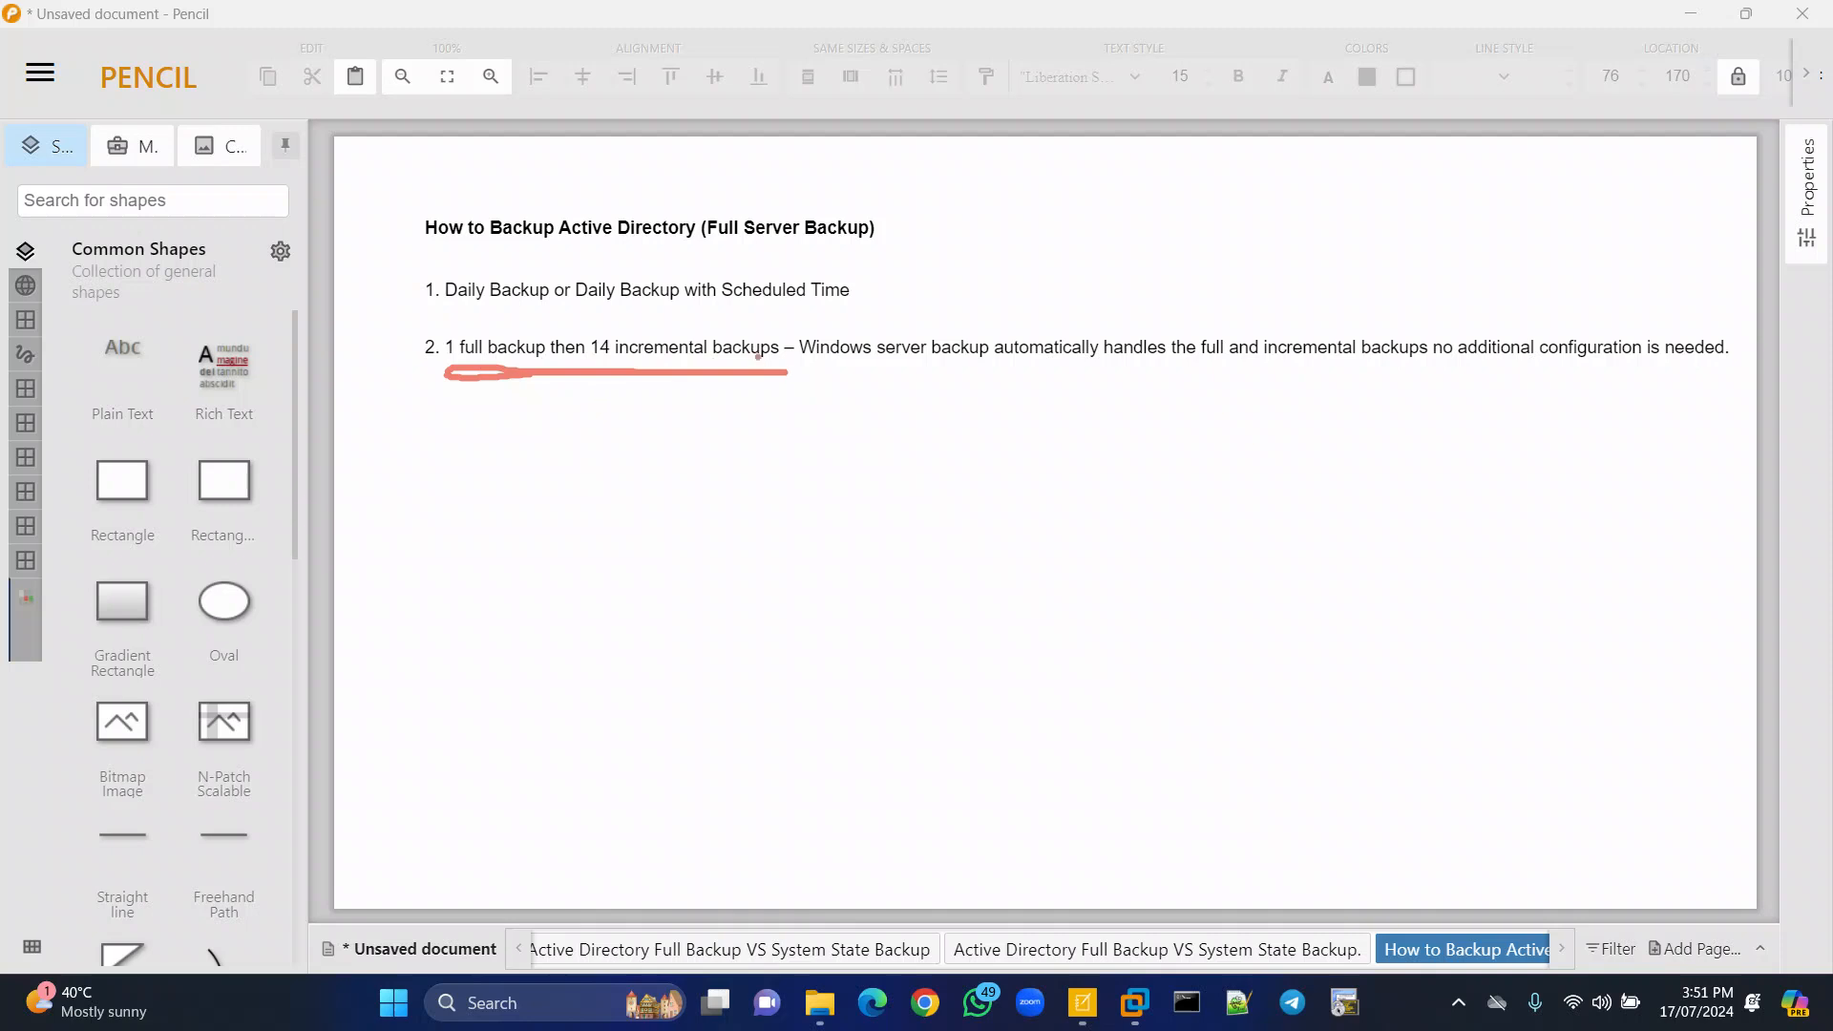
mouse_move(434, 324)
left_mouse_down()
mouse_move(435, 367)
mouse_move(776, 330)
mouse_move(784, 368)
left_mouse_up()
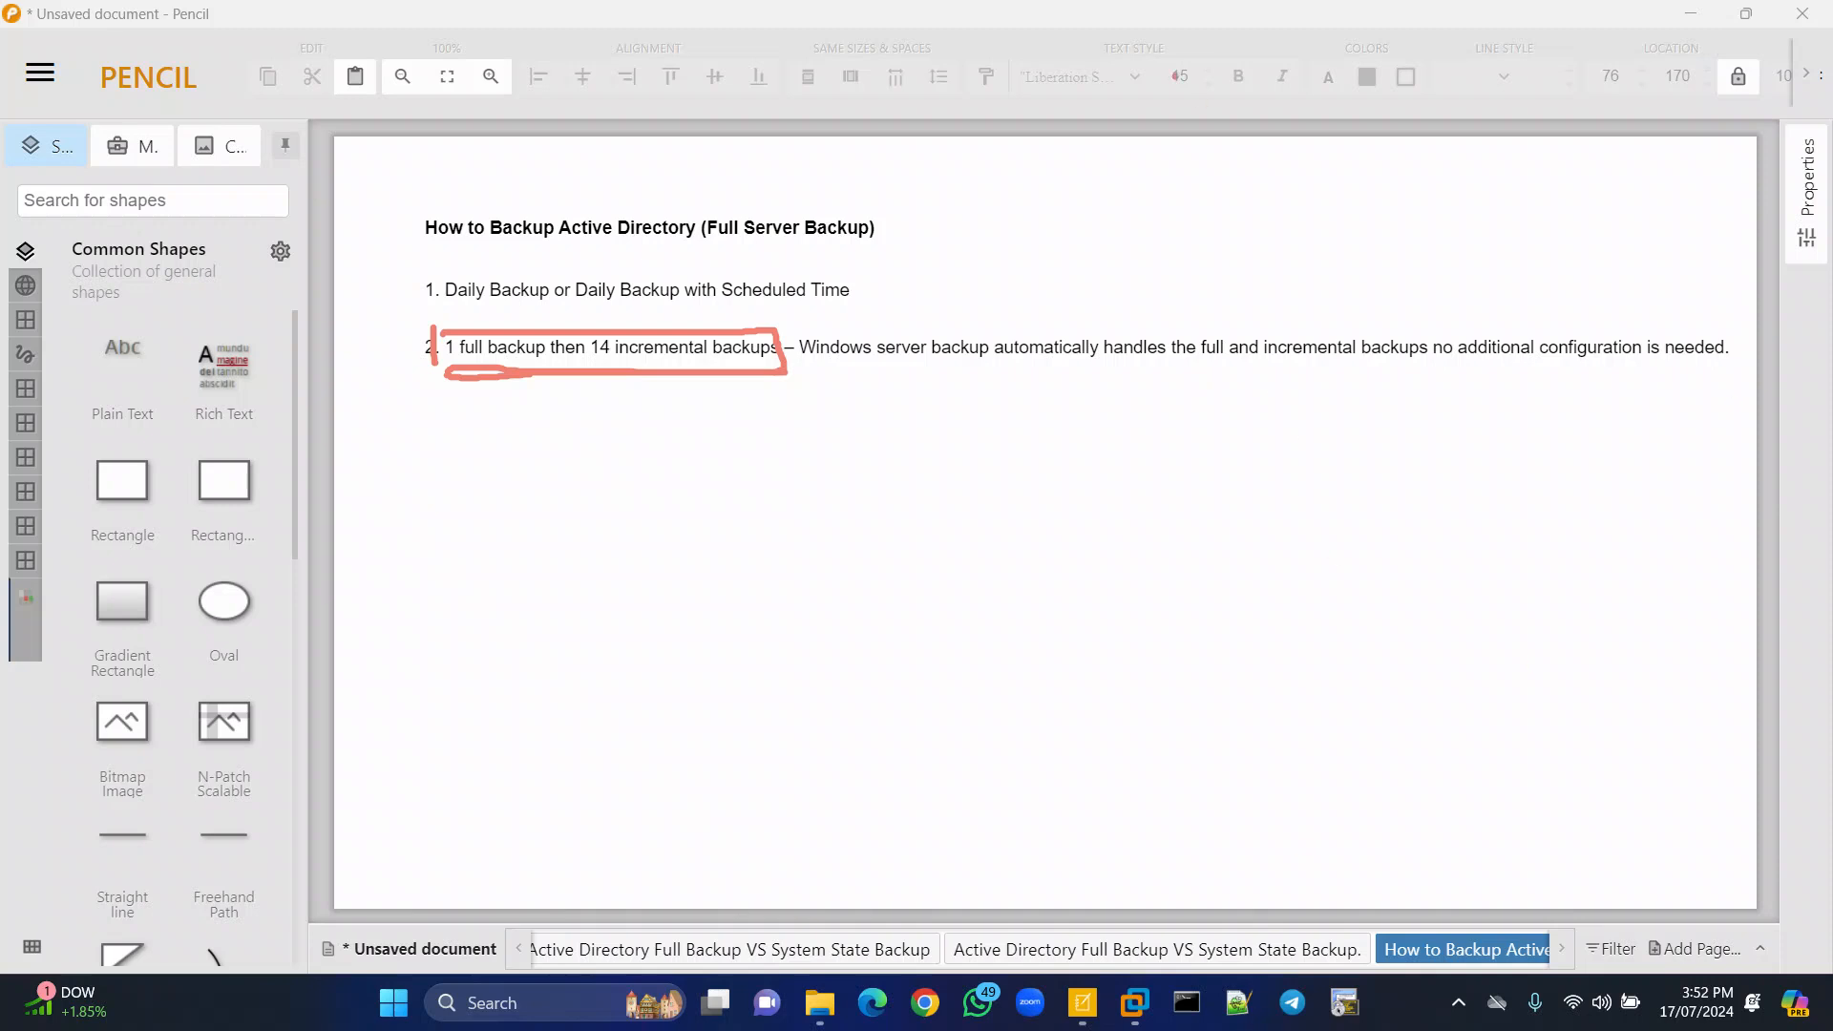
key("Escape")
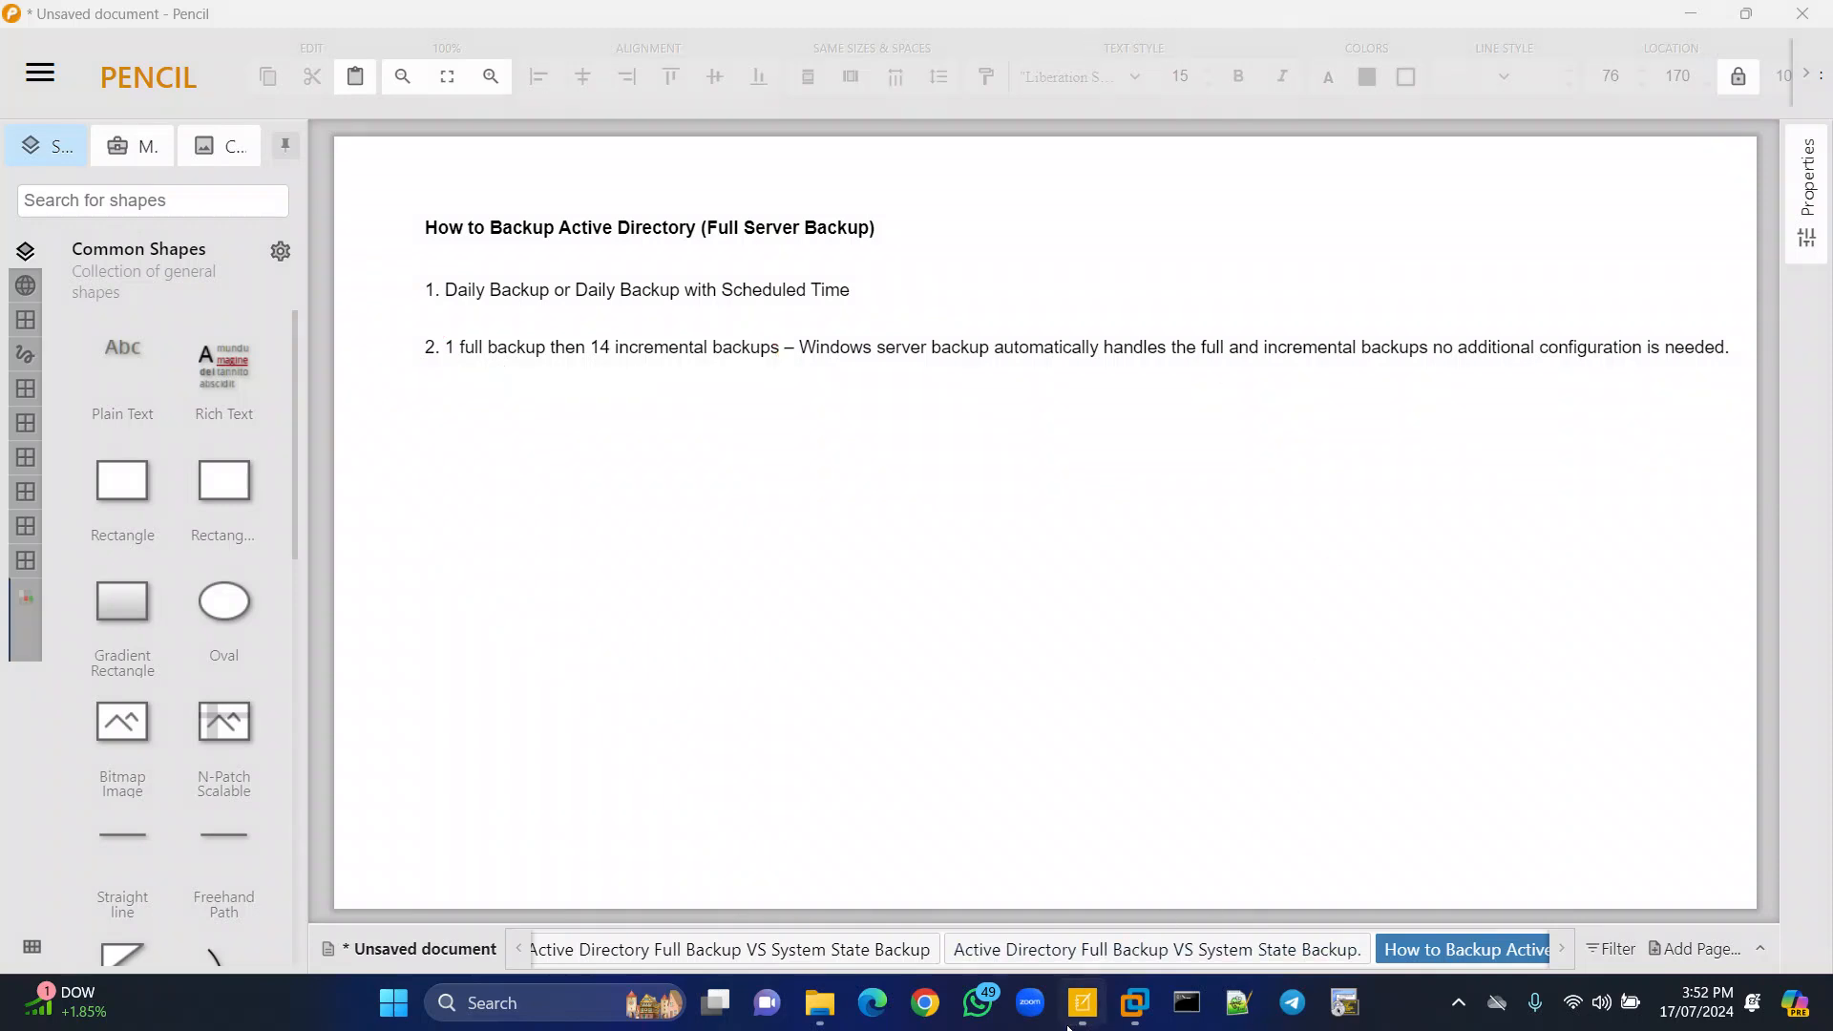
Switch to the LABSVR-DC01 virtual machine, bring up its sign-in screen and sign in with the administrator account password.
mouse_move(1135, 1004)
left_click(1041, 874)
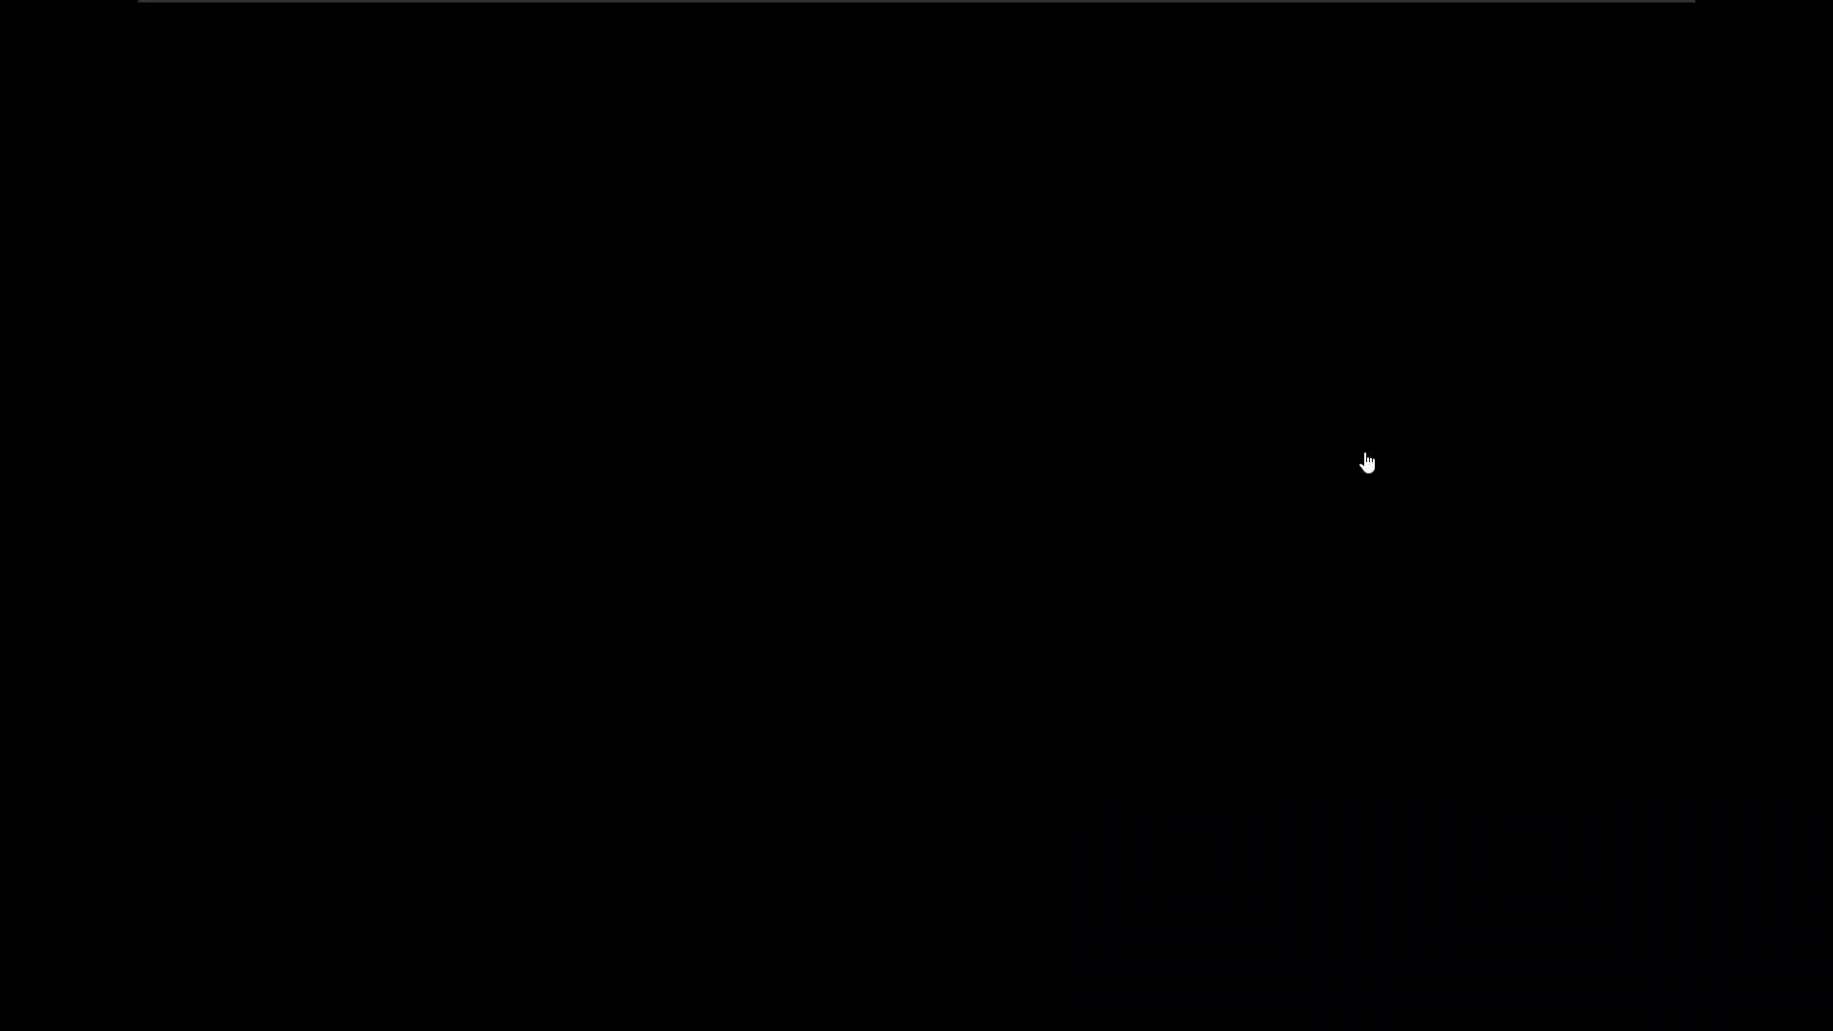
mouse_move(964, 2)
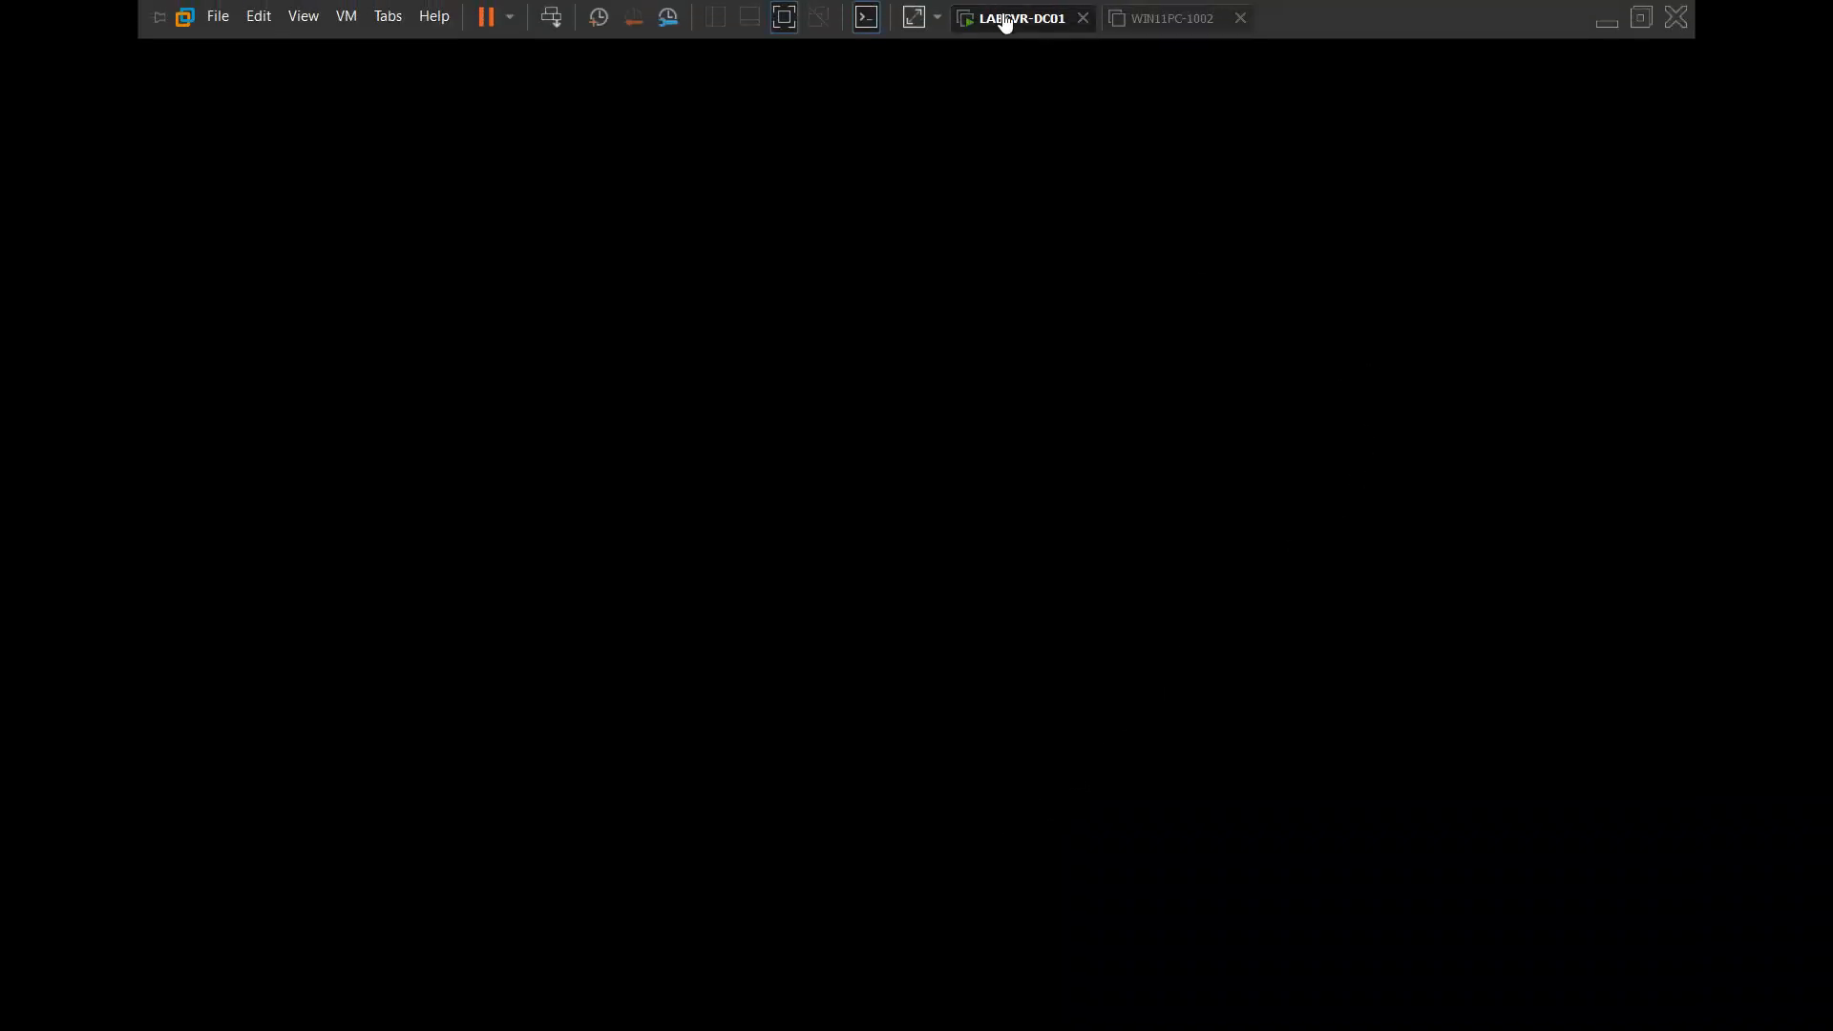
left_click(815, 421)
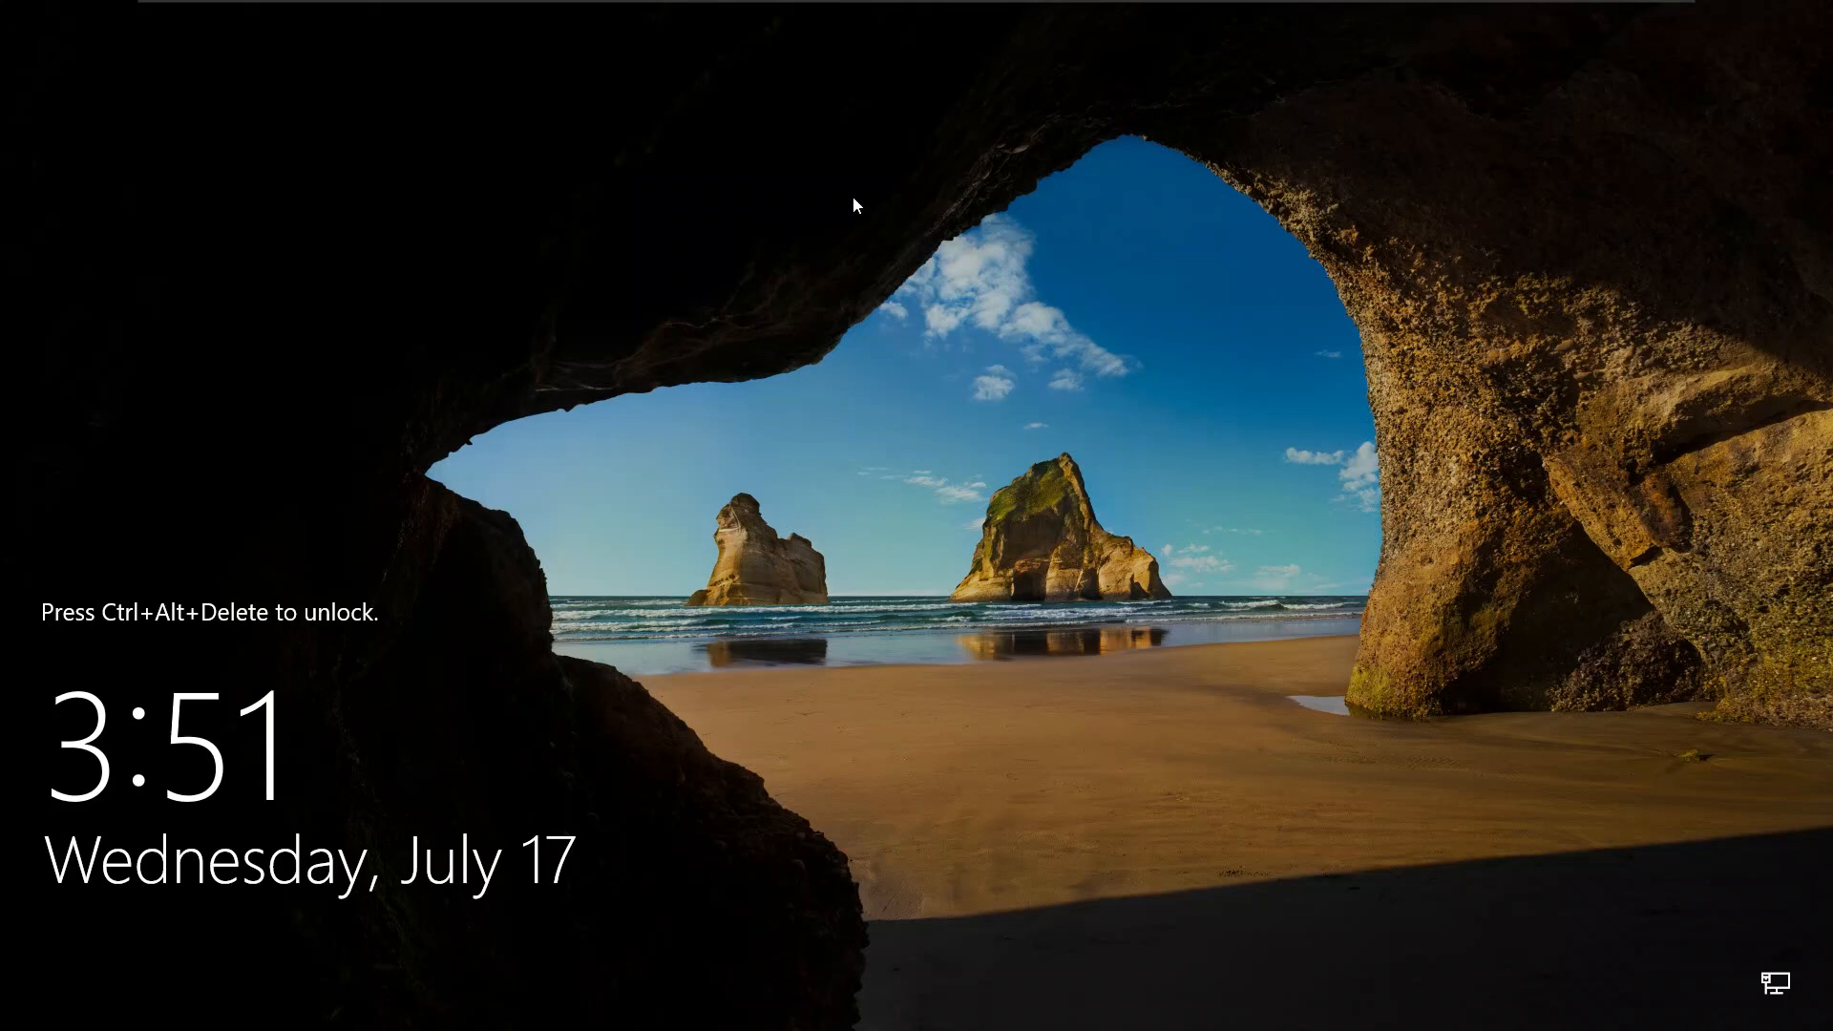
left_click(551, 18)
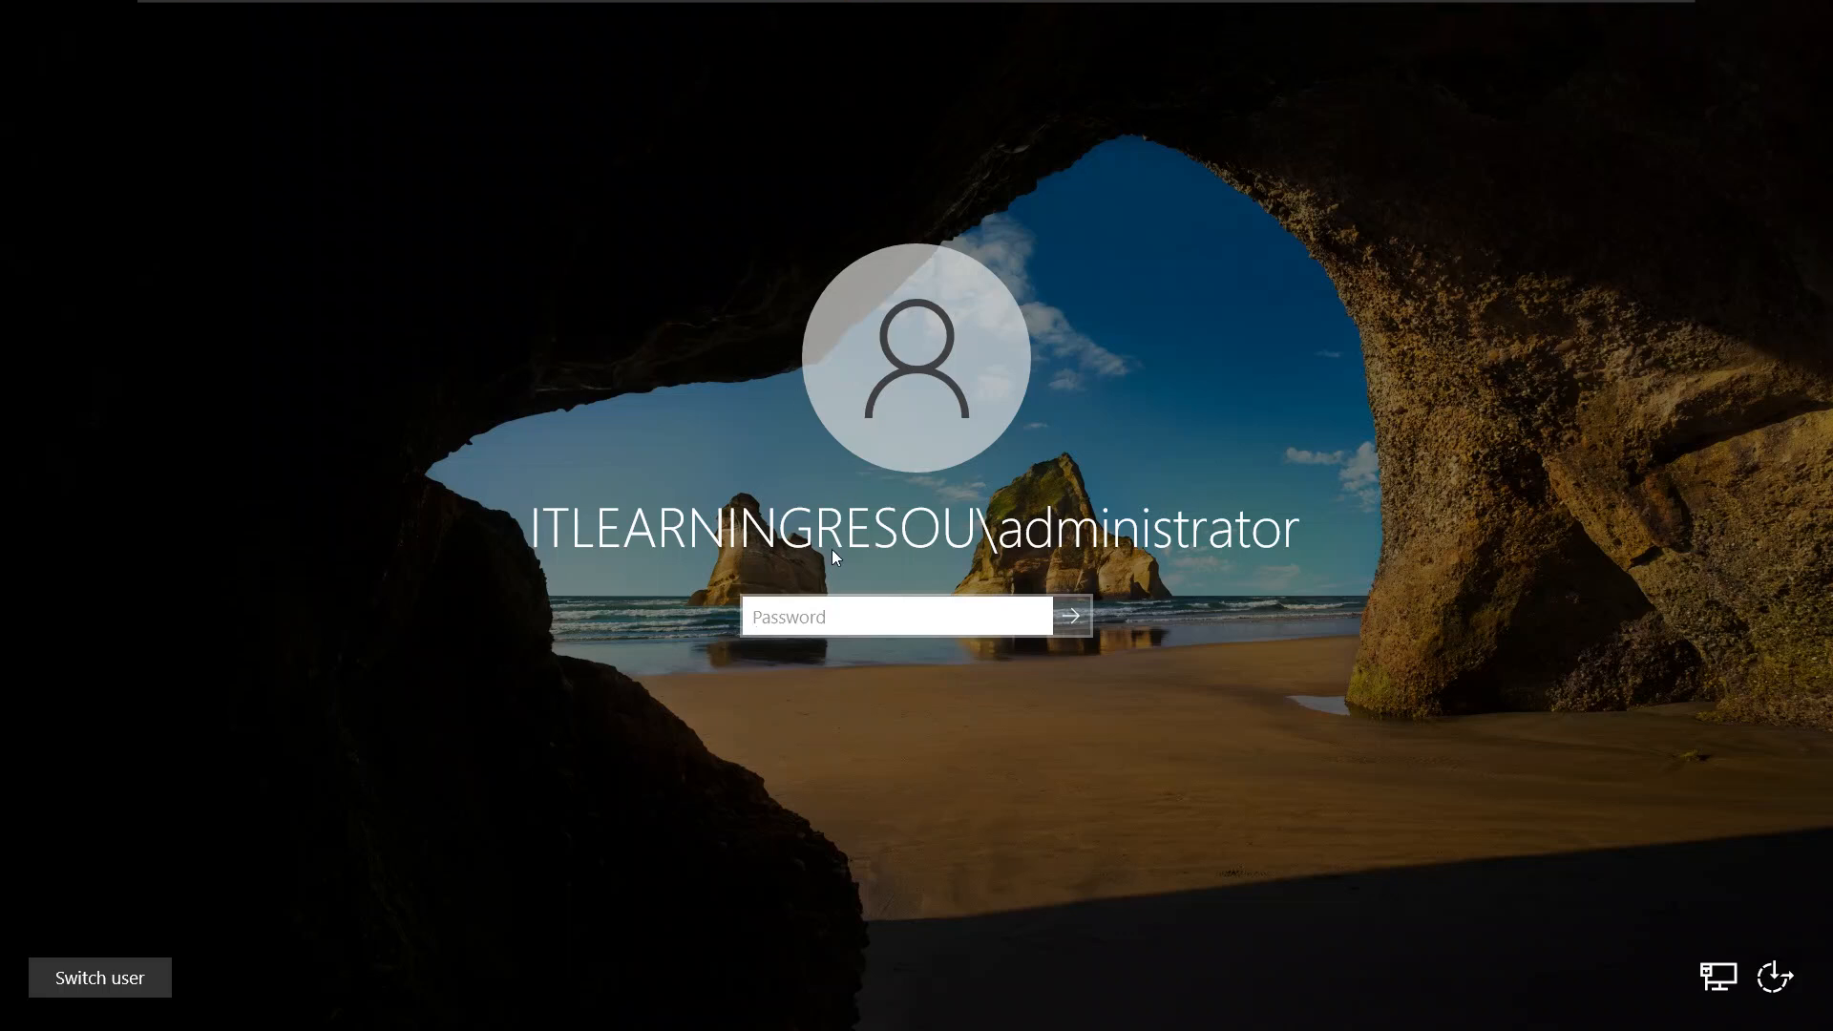
type("•••••••••••••")
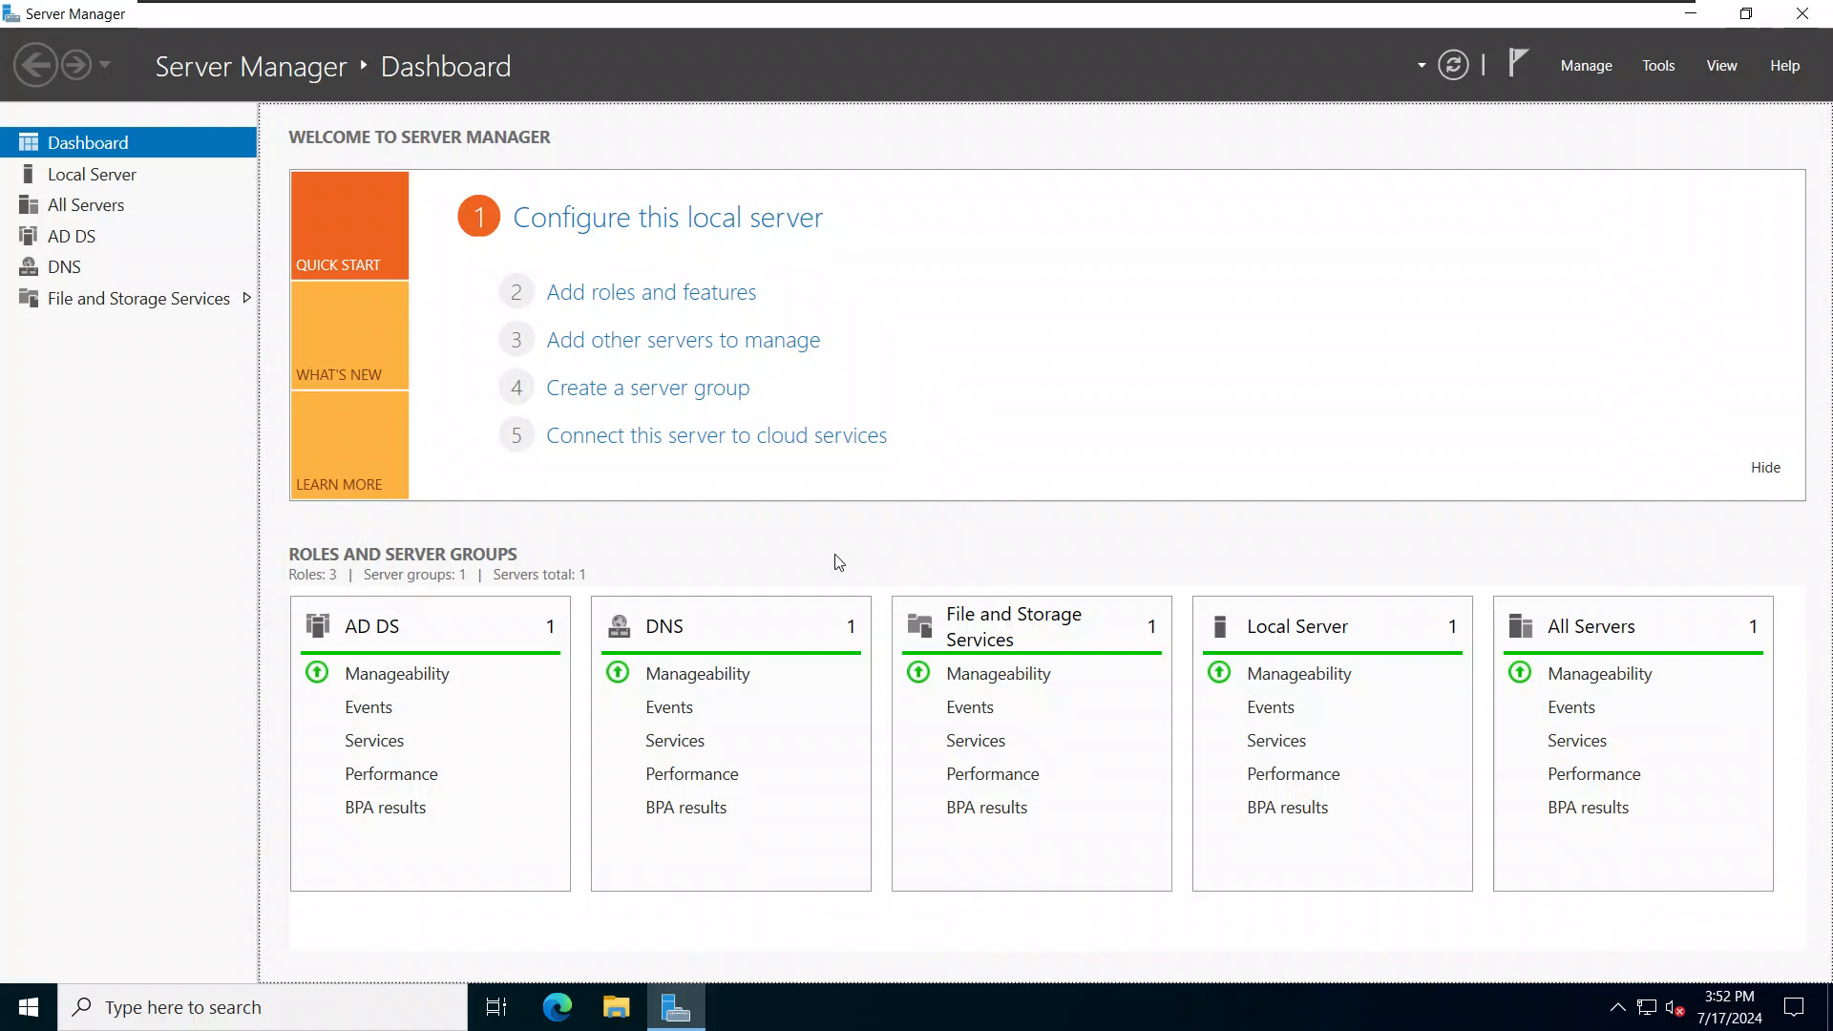
Open File Explorer on the server in a maximized window and examine the drives under This PC.
mouse_move(551, 9)
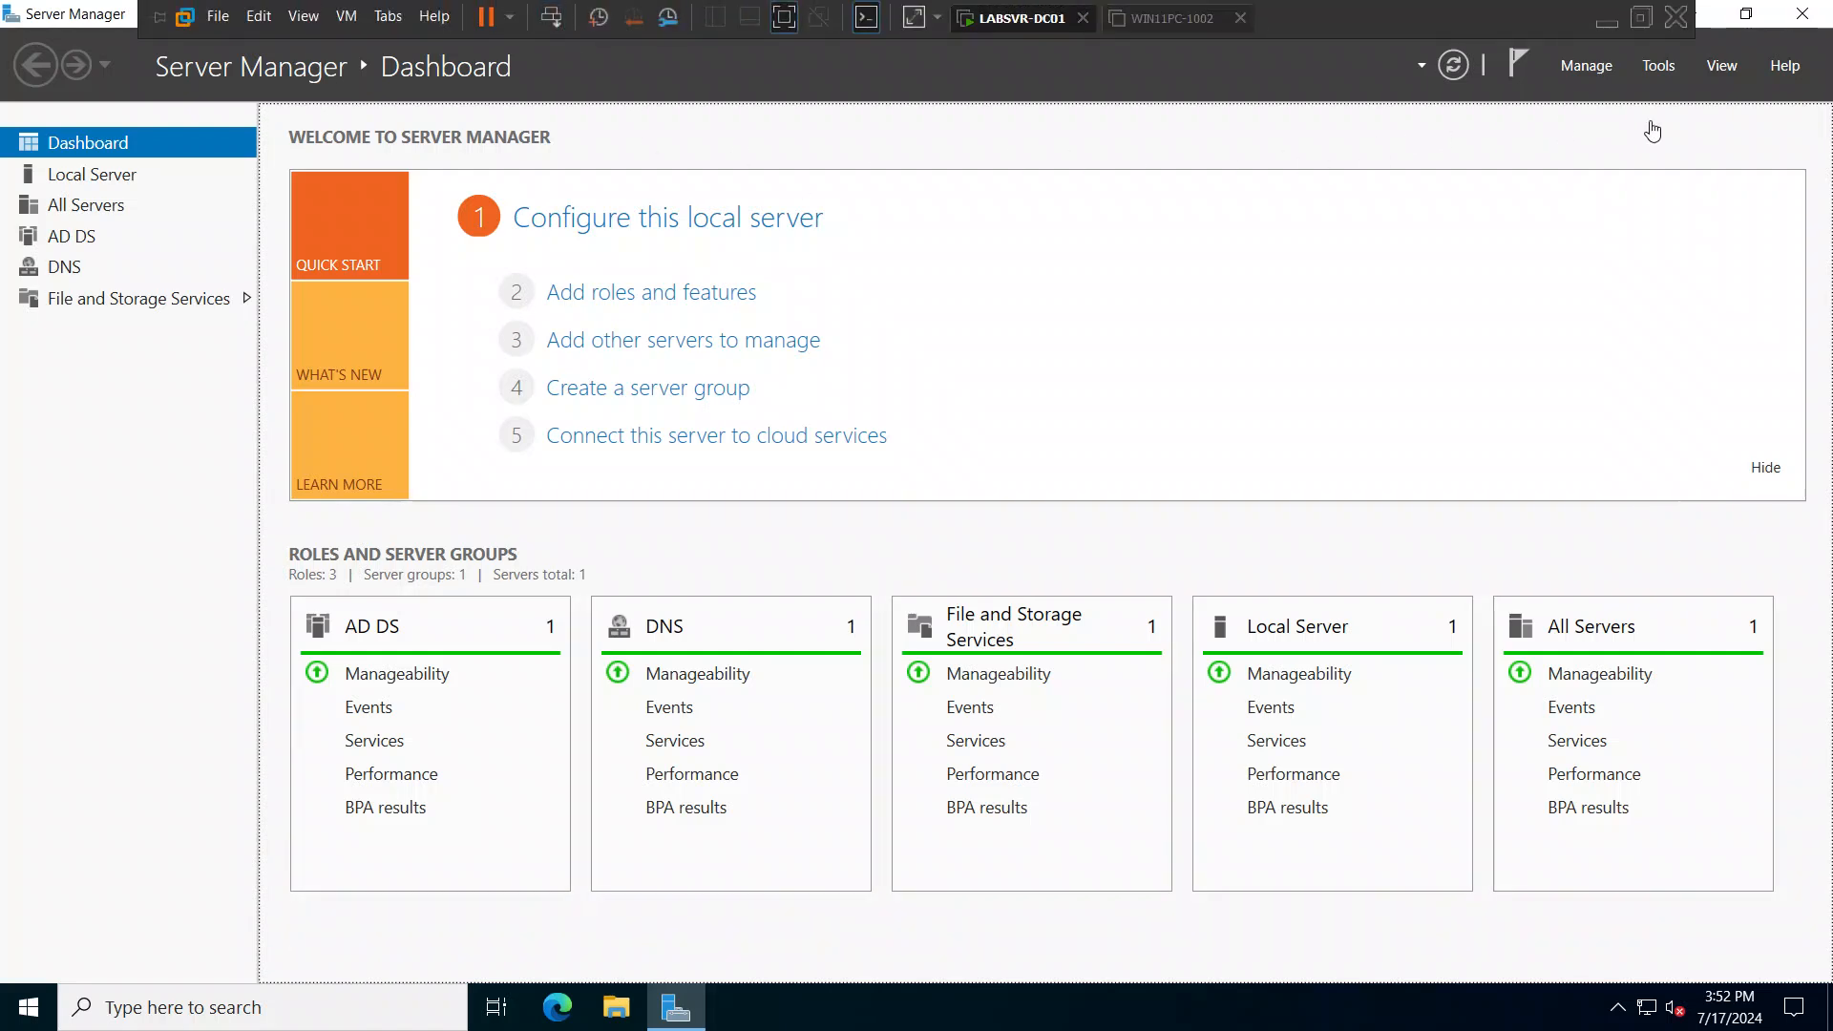
left_click(604, 1007)
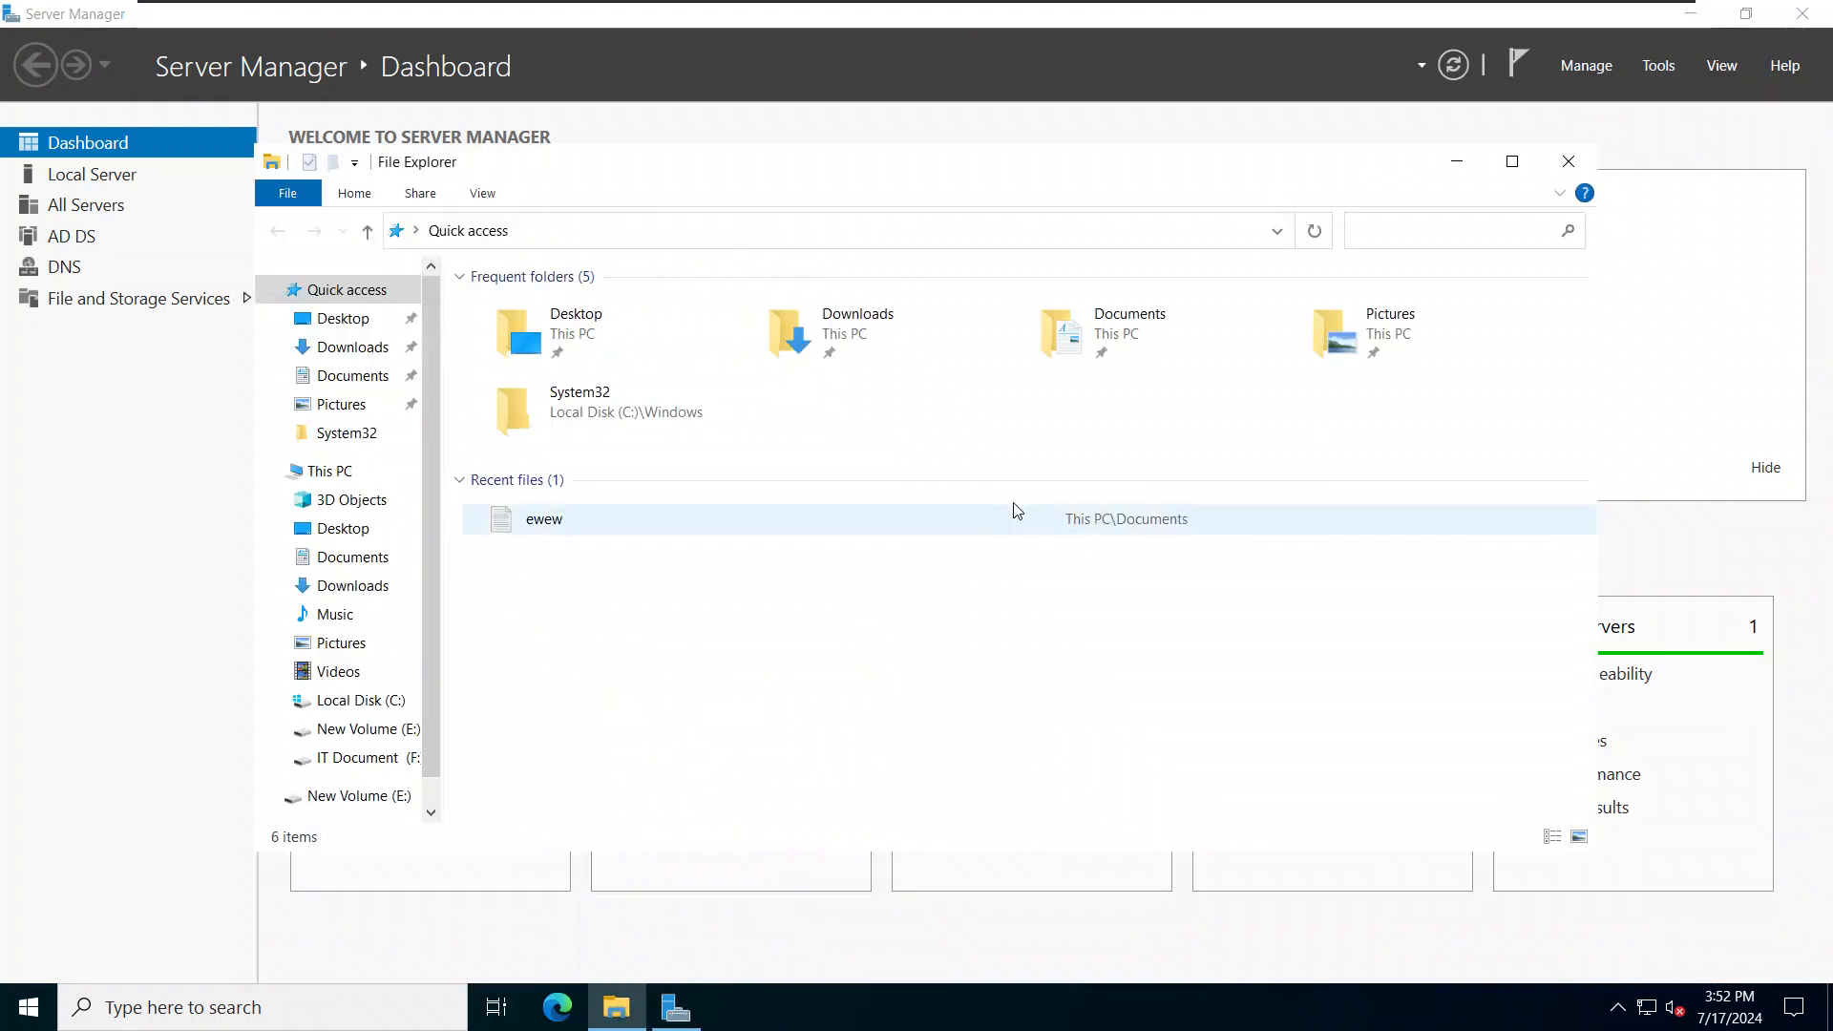
left_click(1512, 162)
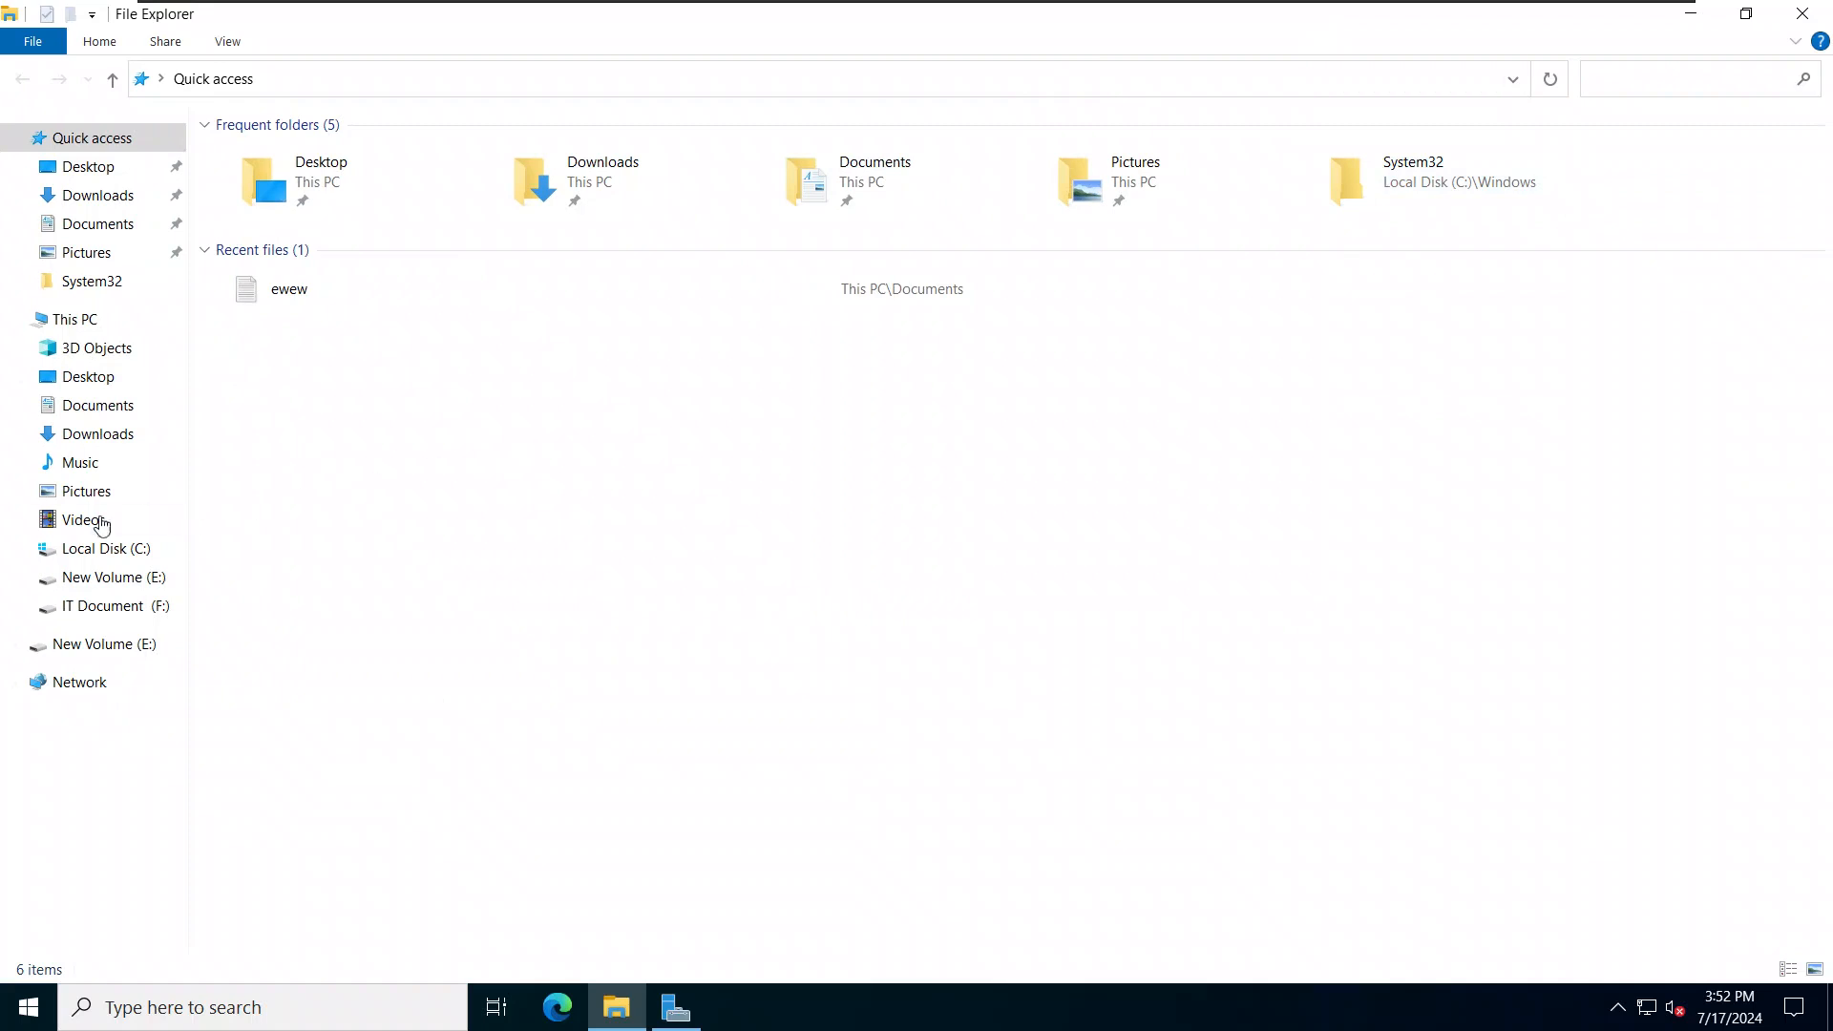
left_click(75, 319)
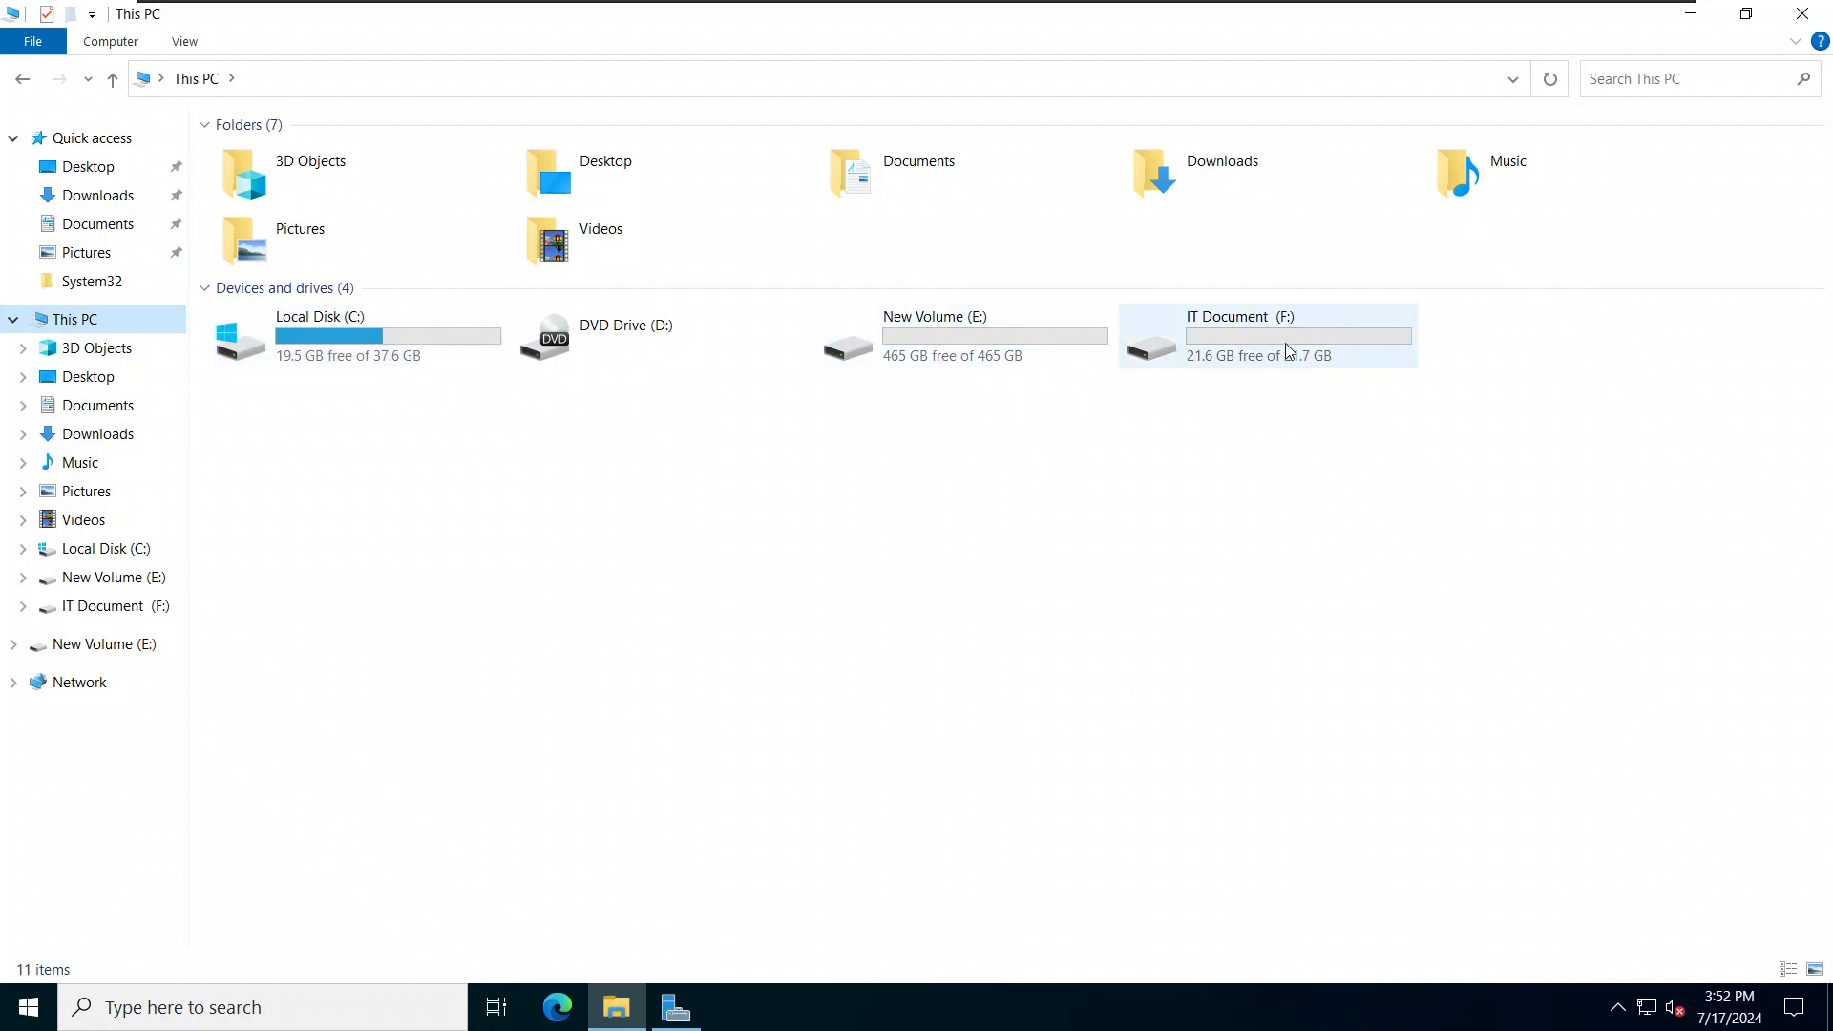
mouse_move(1278, 340)
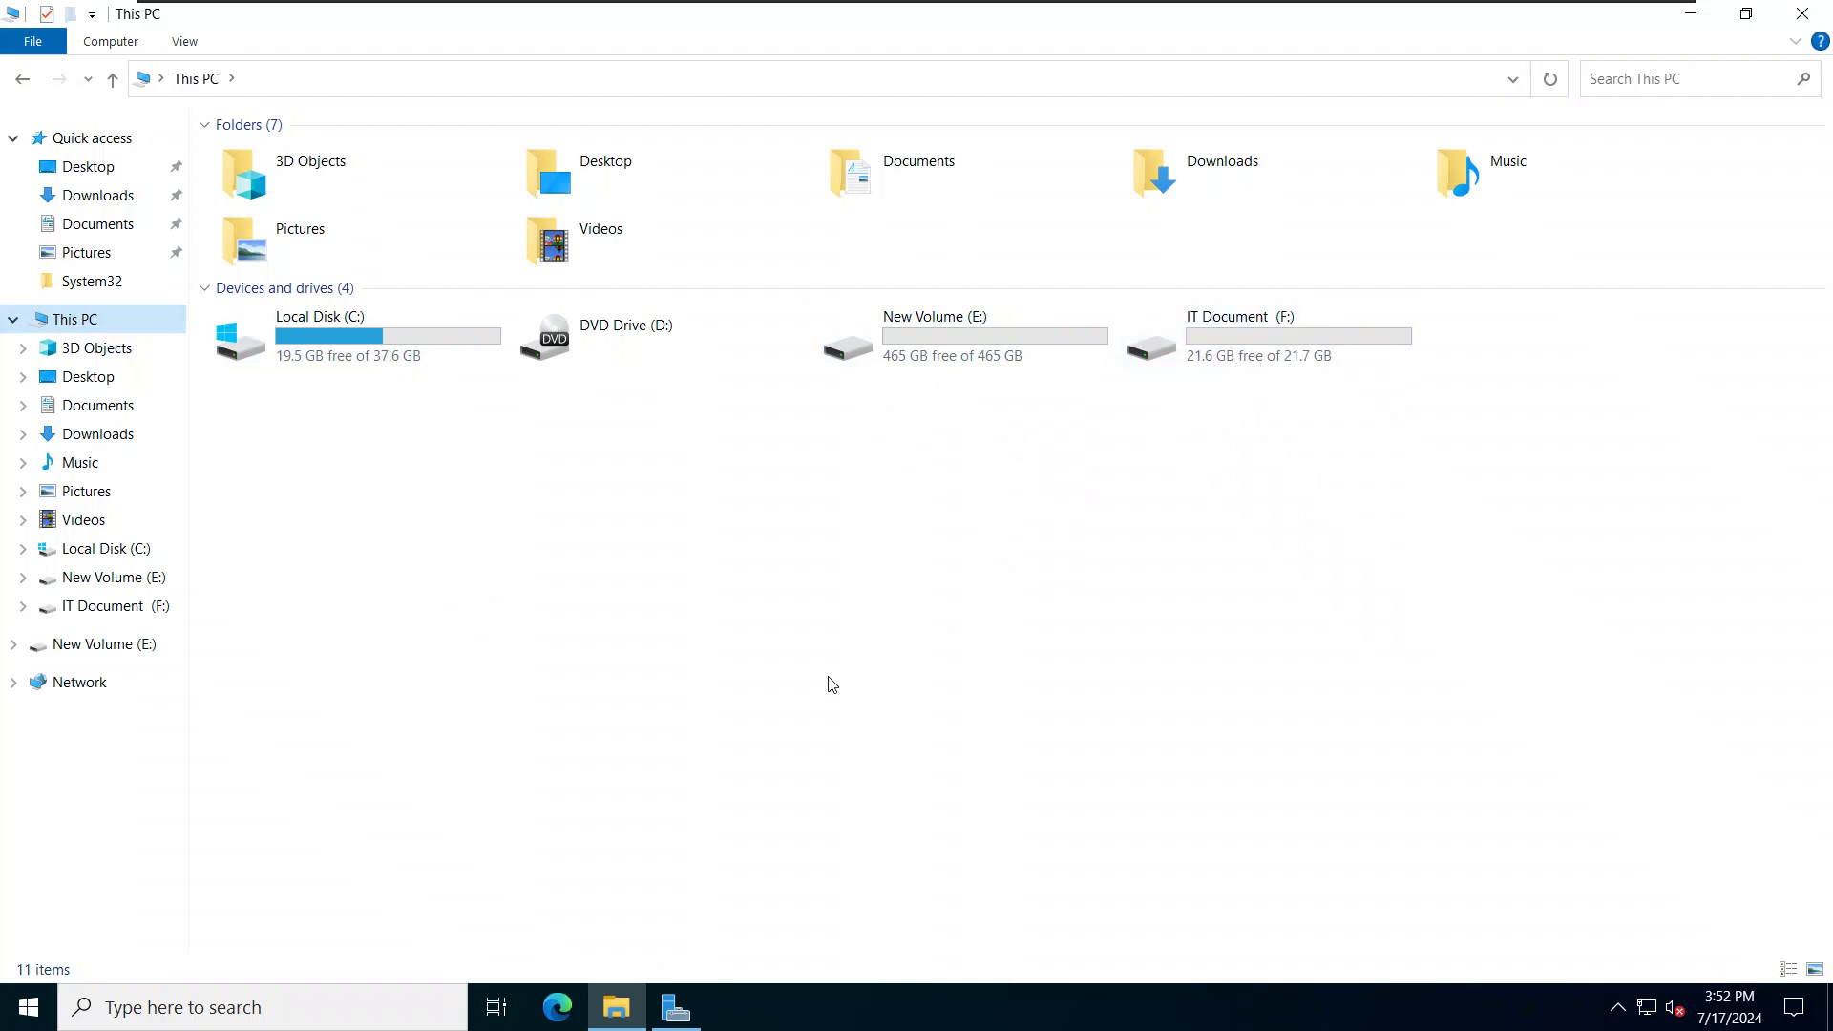
Run diskmgmt.msc to open Disk Management and move its window away from the folder and drive list.
key("super+r")
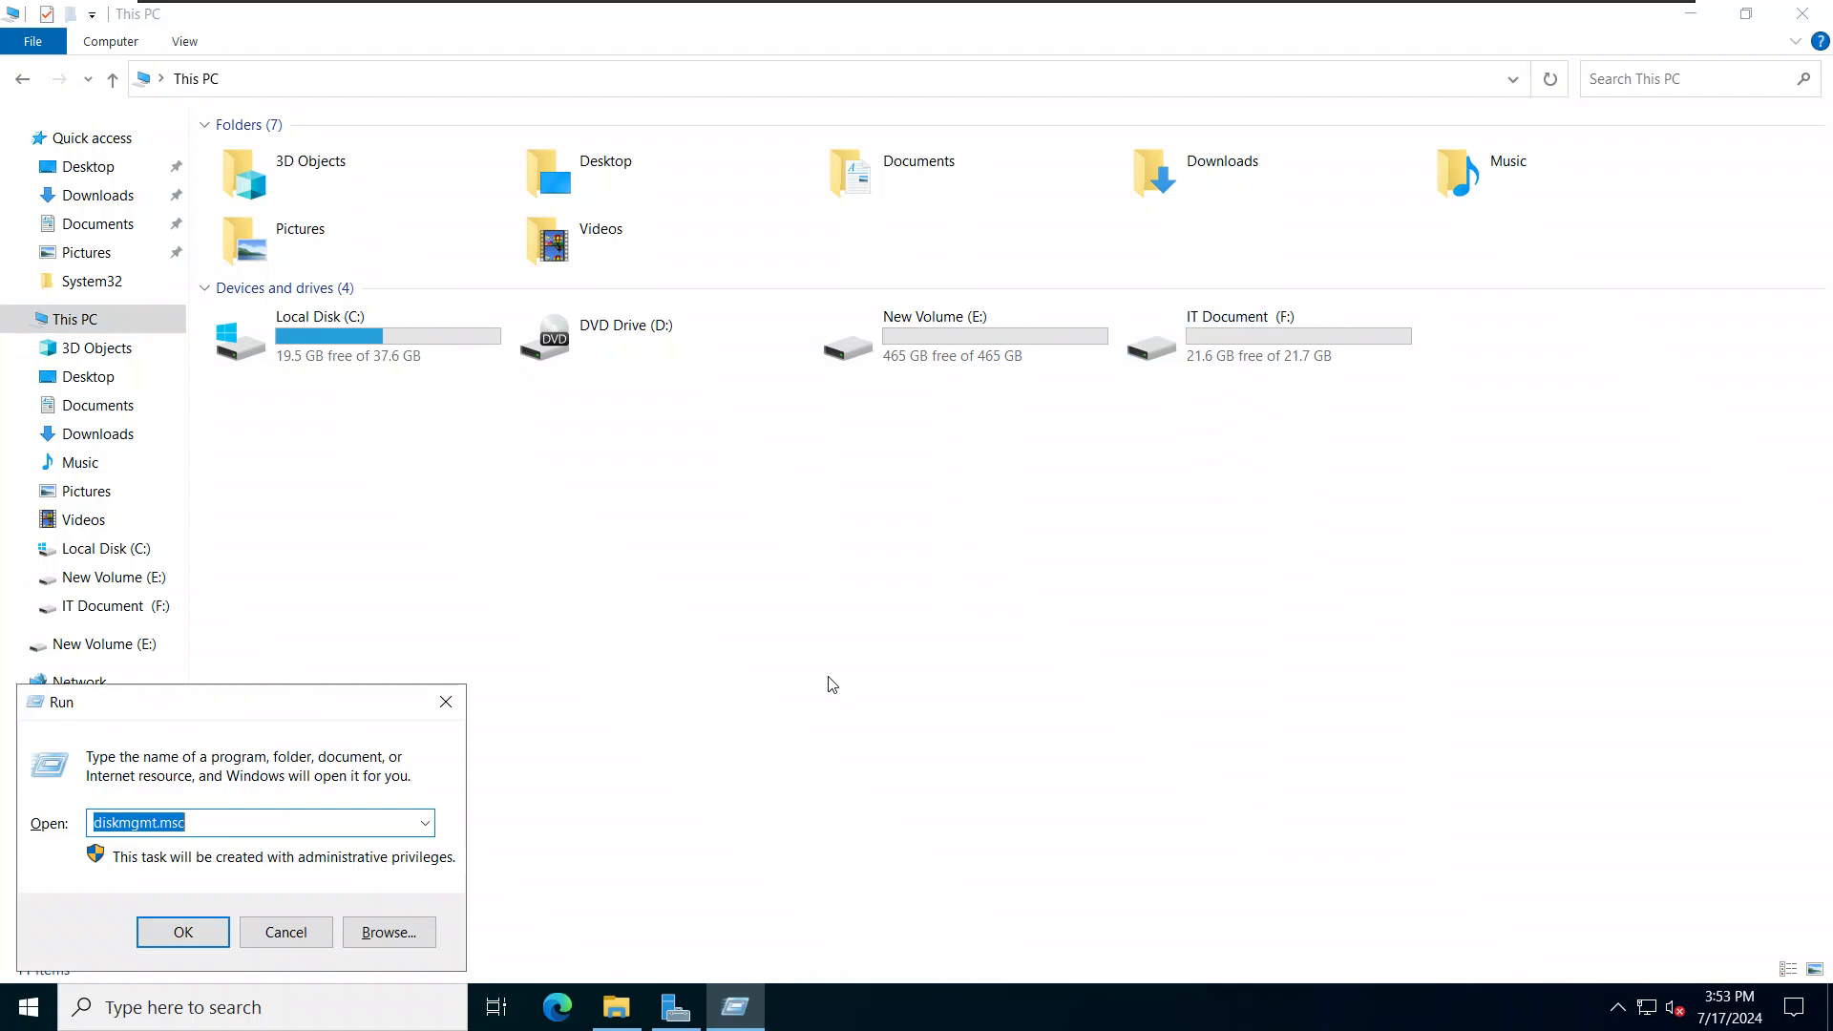
key("Return")
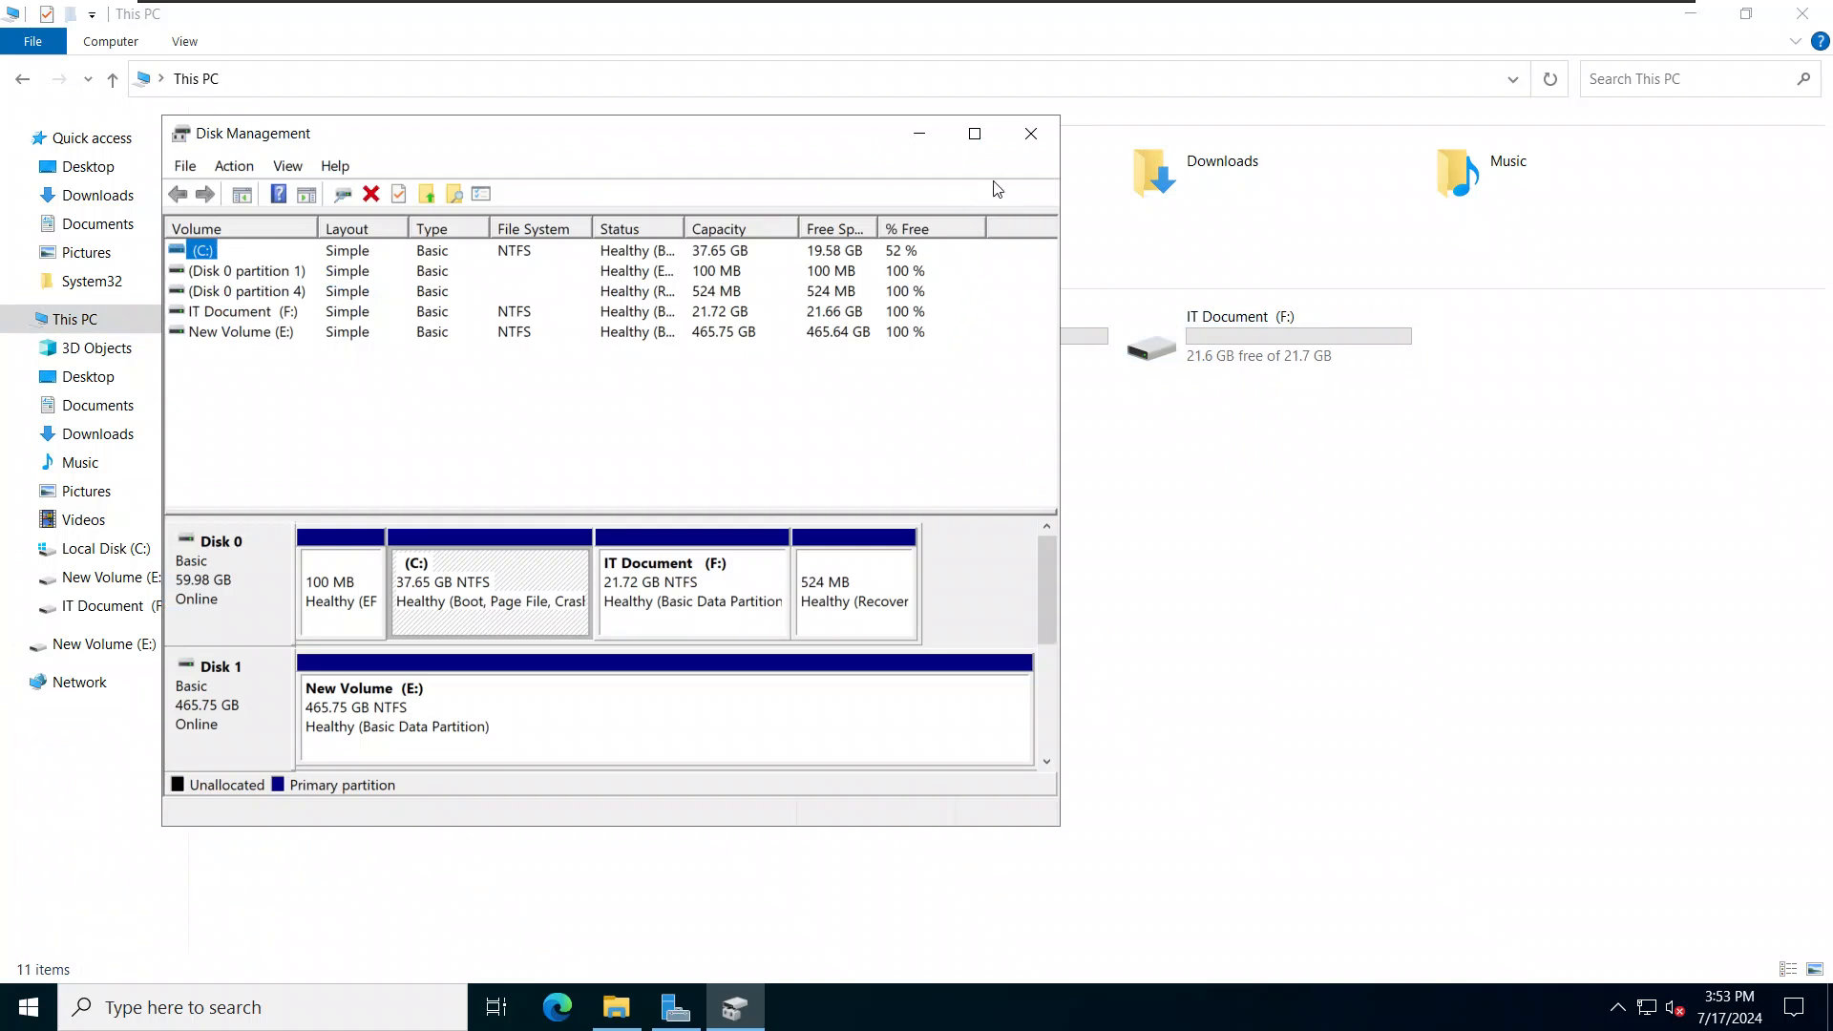
left_click_drag(867, 133, 1588, 209)
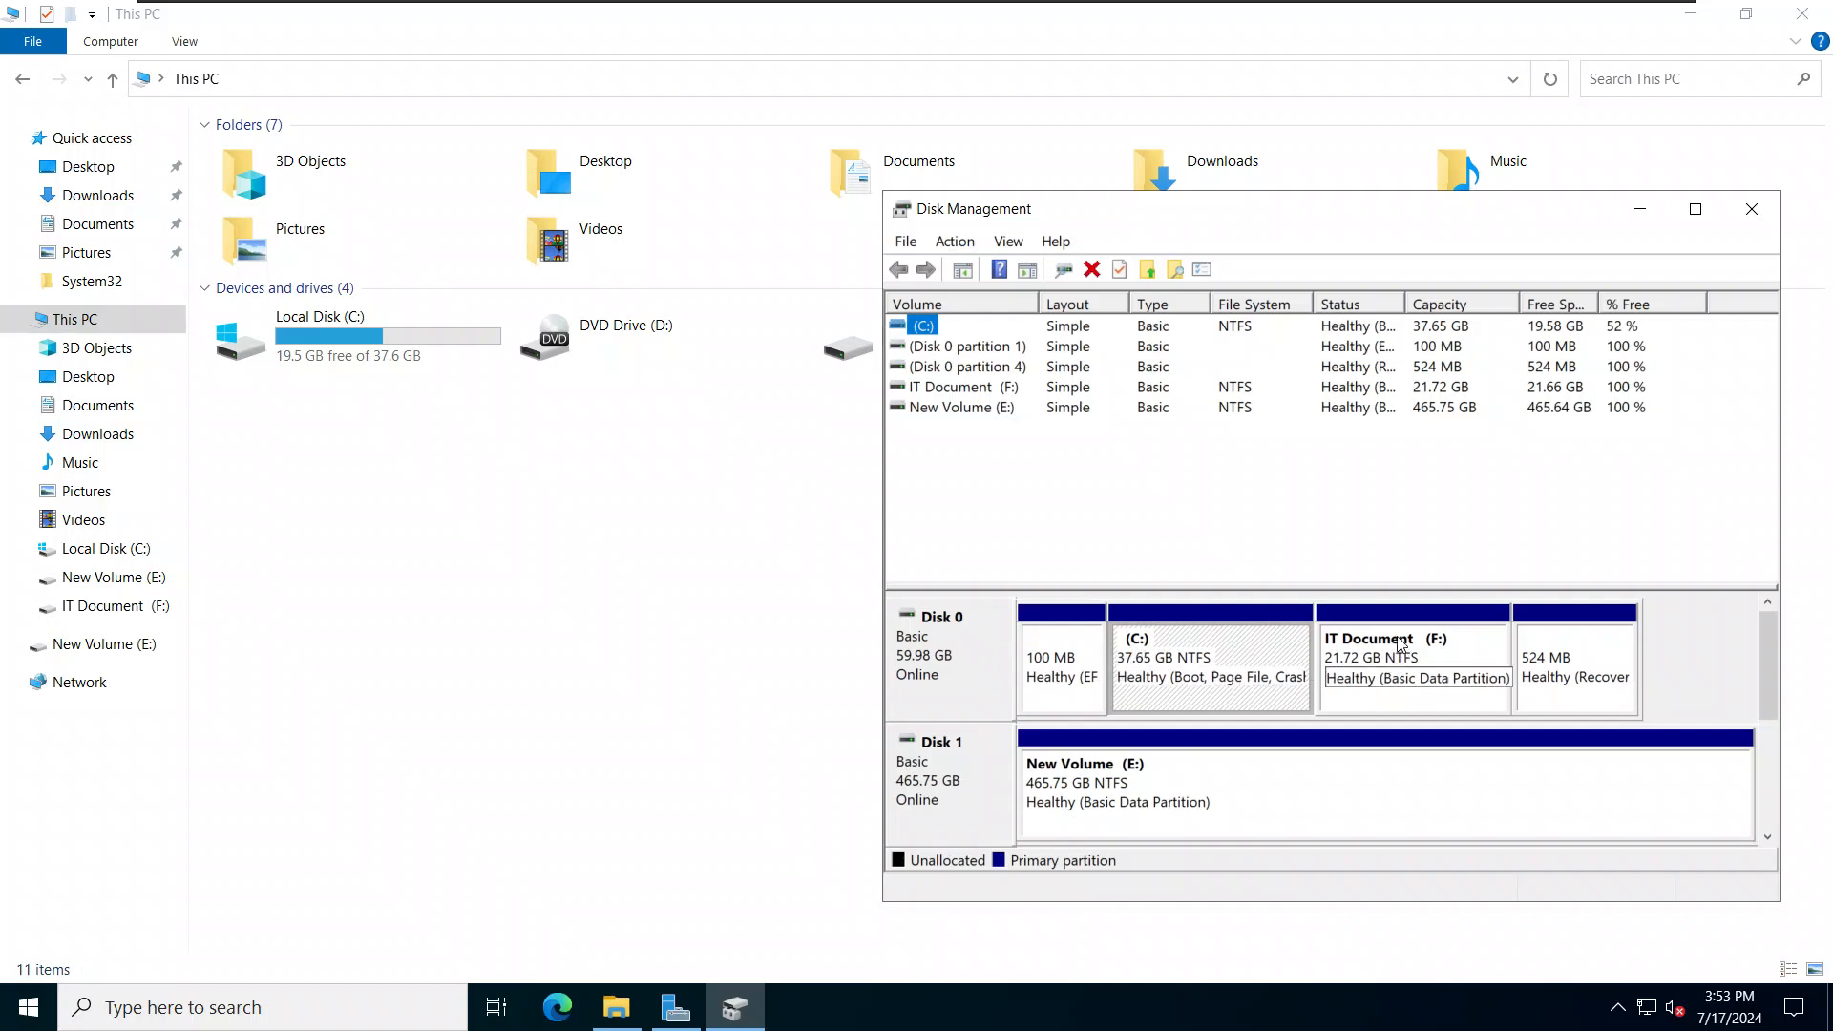
Minimize Disk Management, select the IT Document (F:) drive in This PC, and restore the Disk Management window.
left_click(1640, 208)
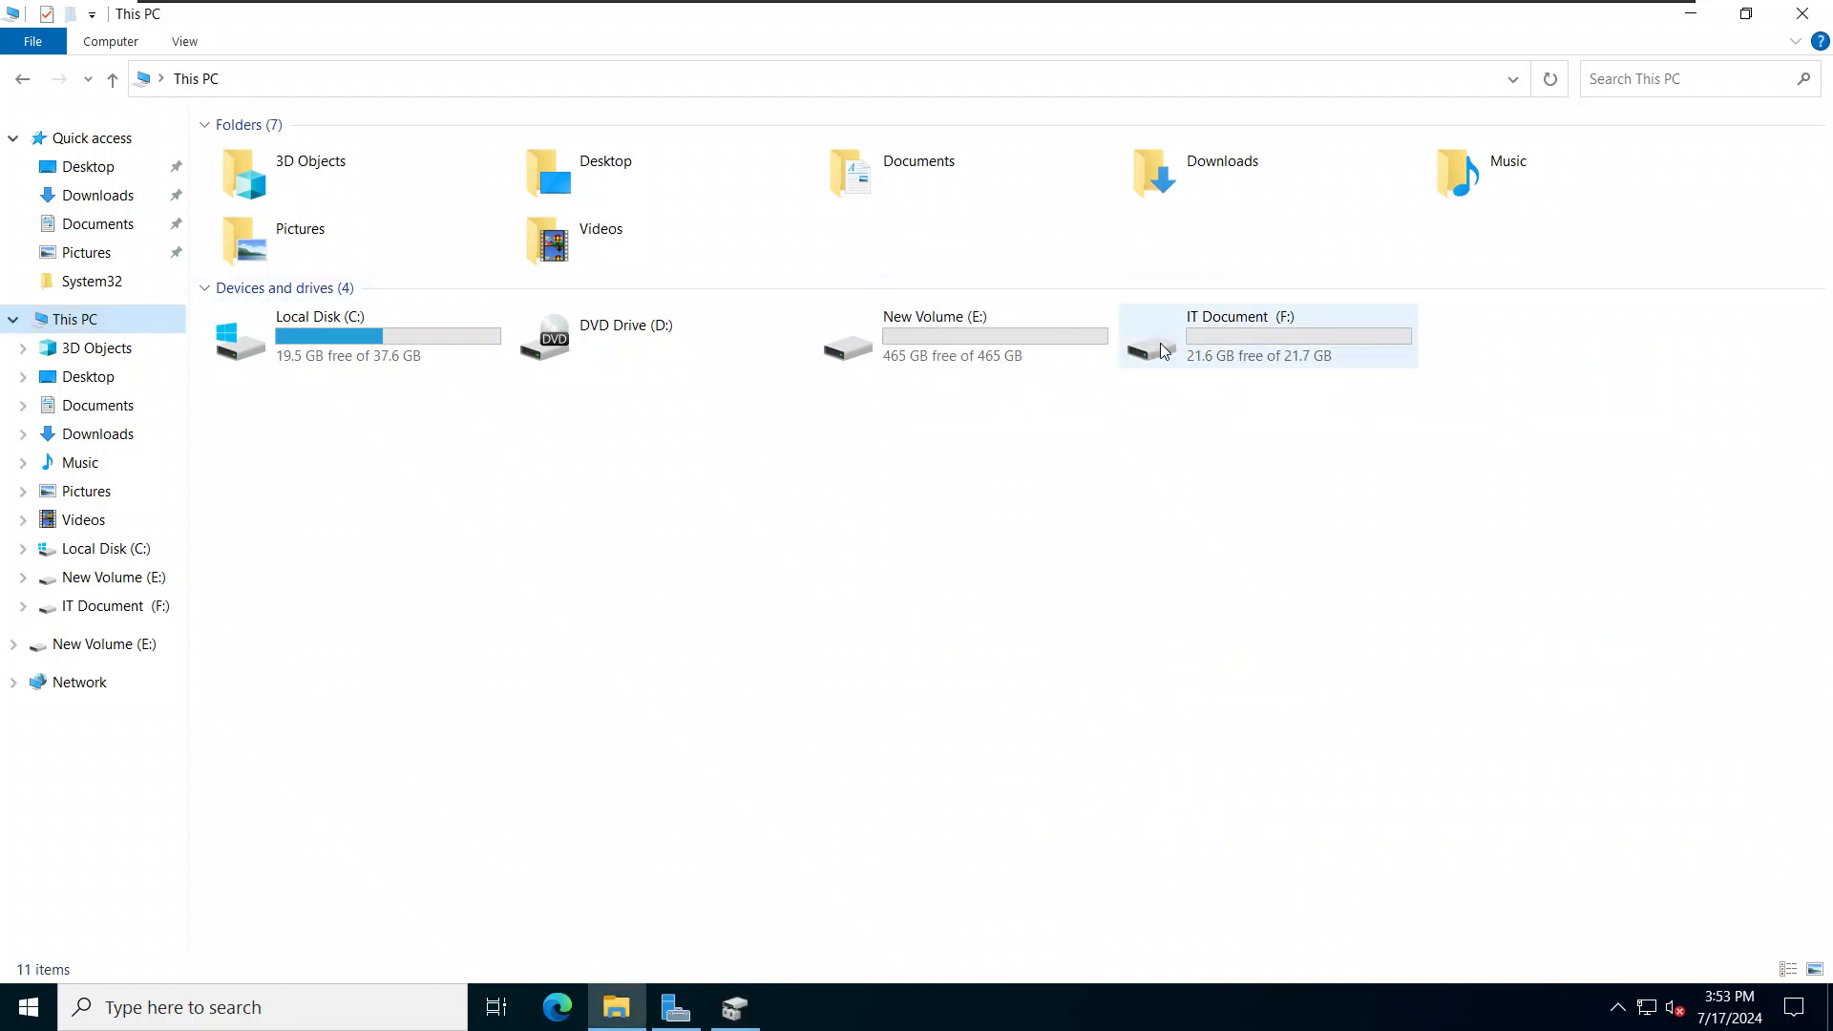
left_click(1222, 339)
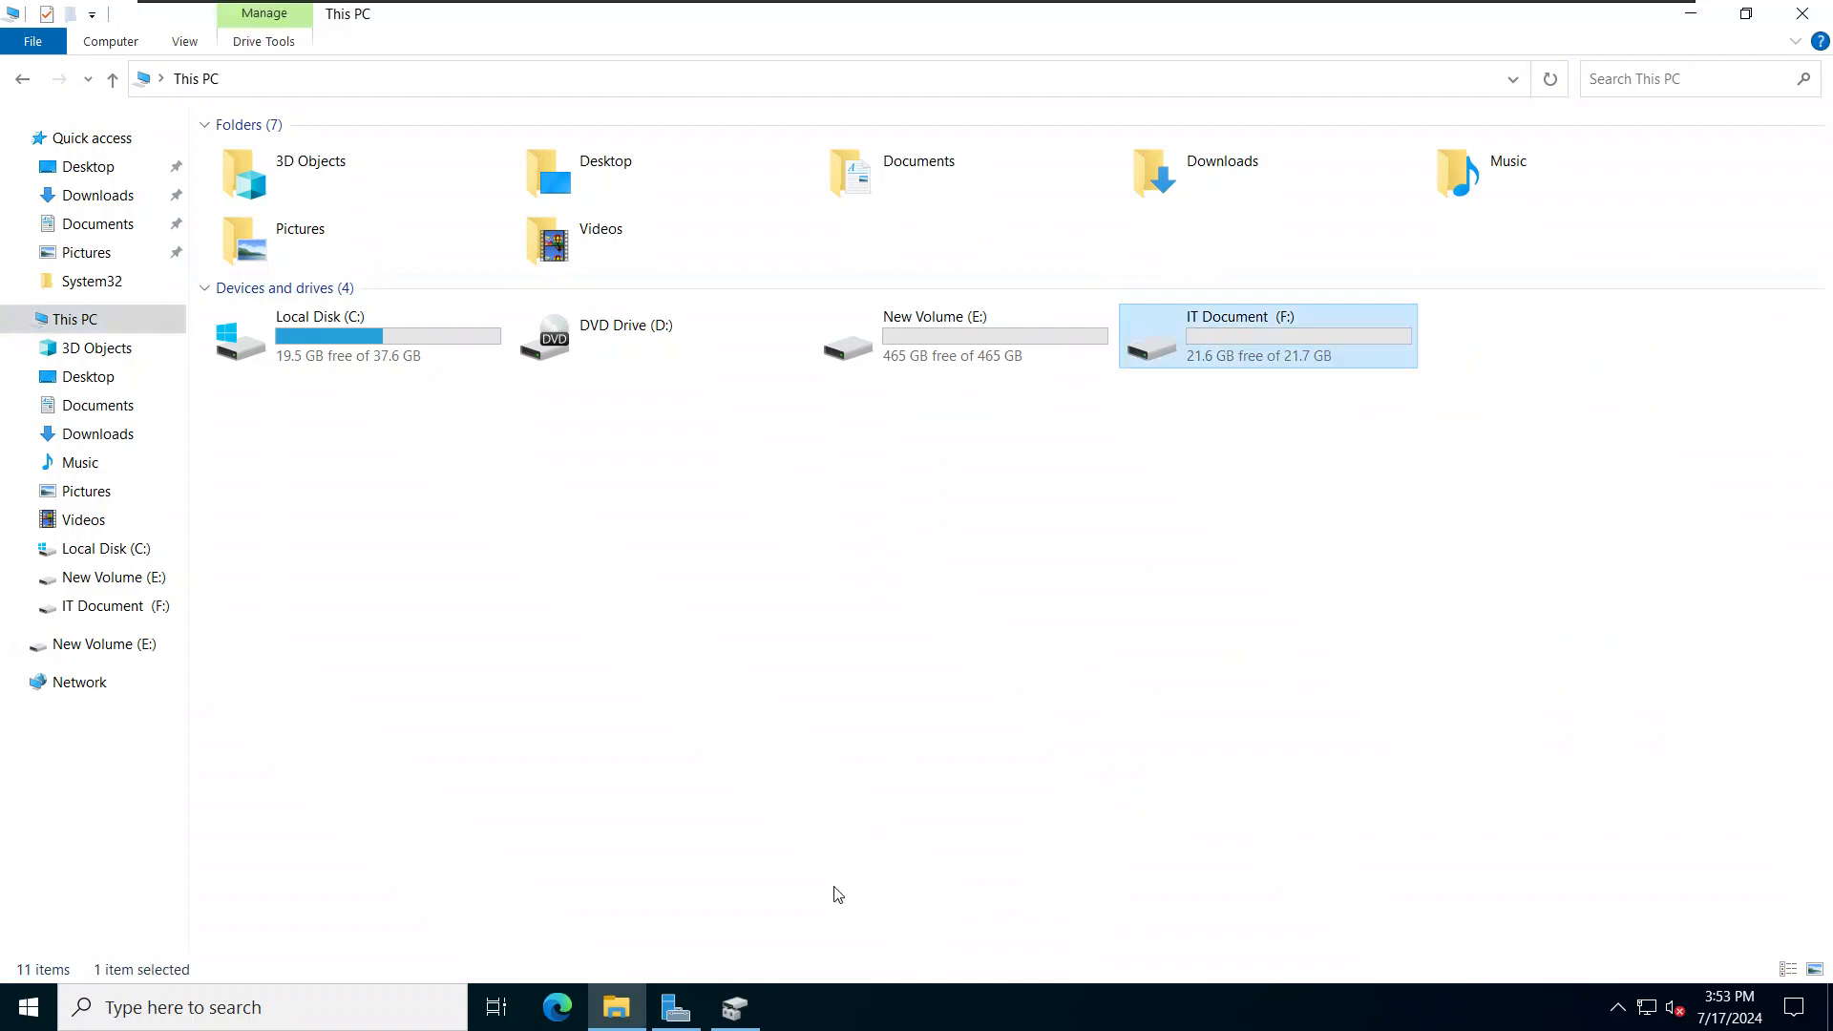
left_click(737, 1007)
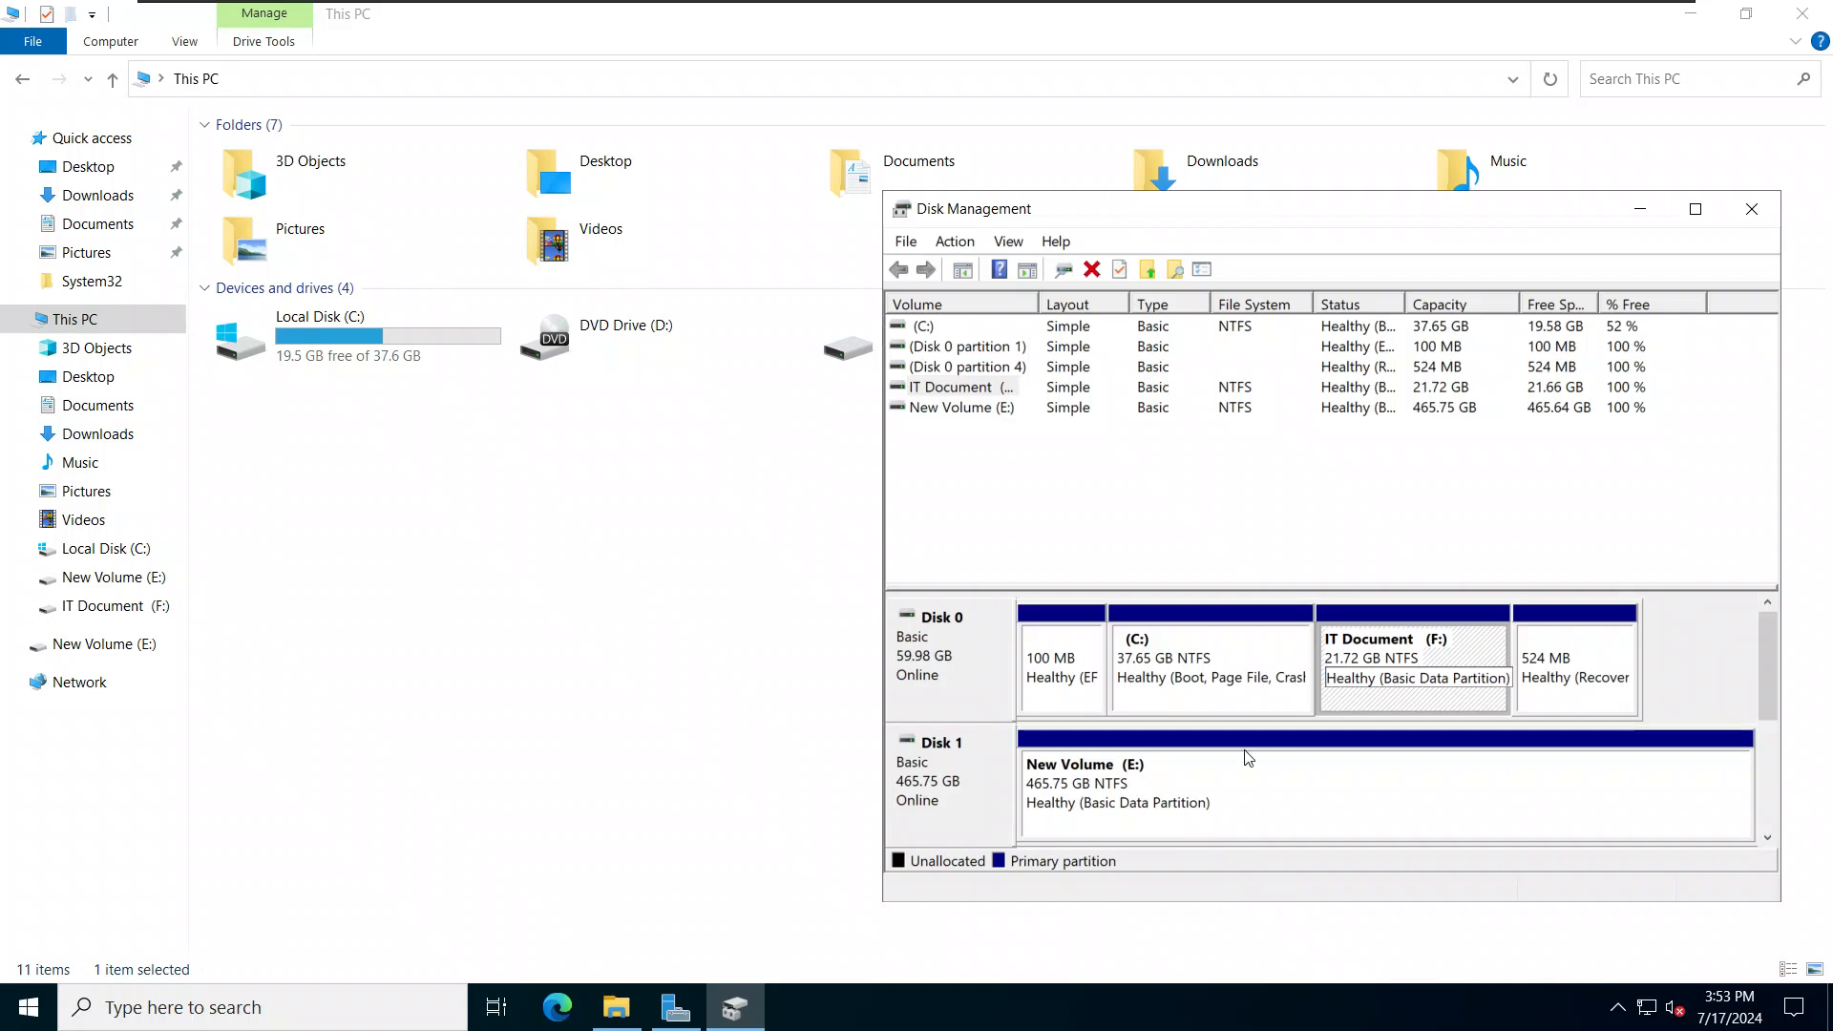
Examine in Disk Management which volumes sit on Disk 0 and Disk 1, including C:, IT Document (F:) and New Volume (E:).
left_click(947, 790)
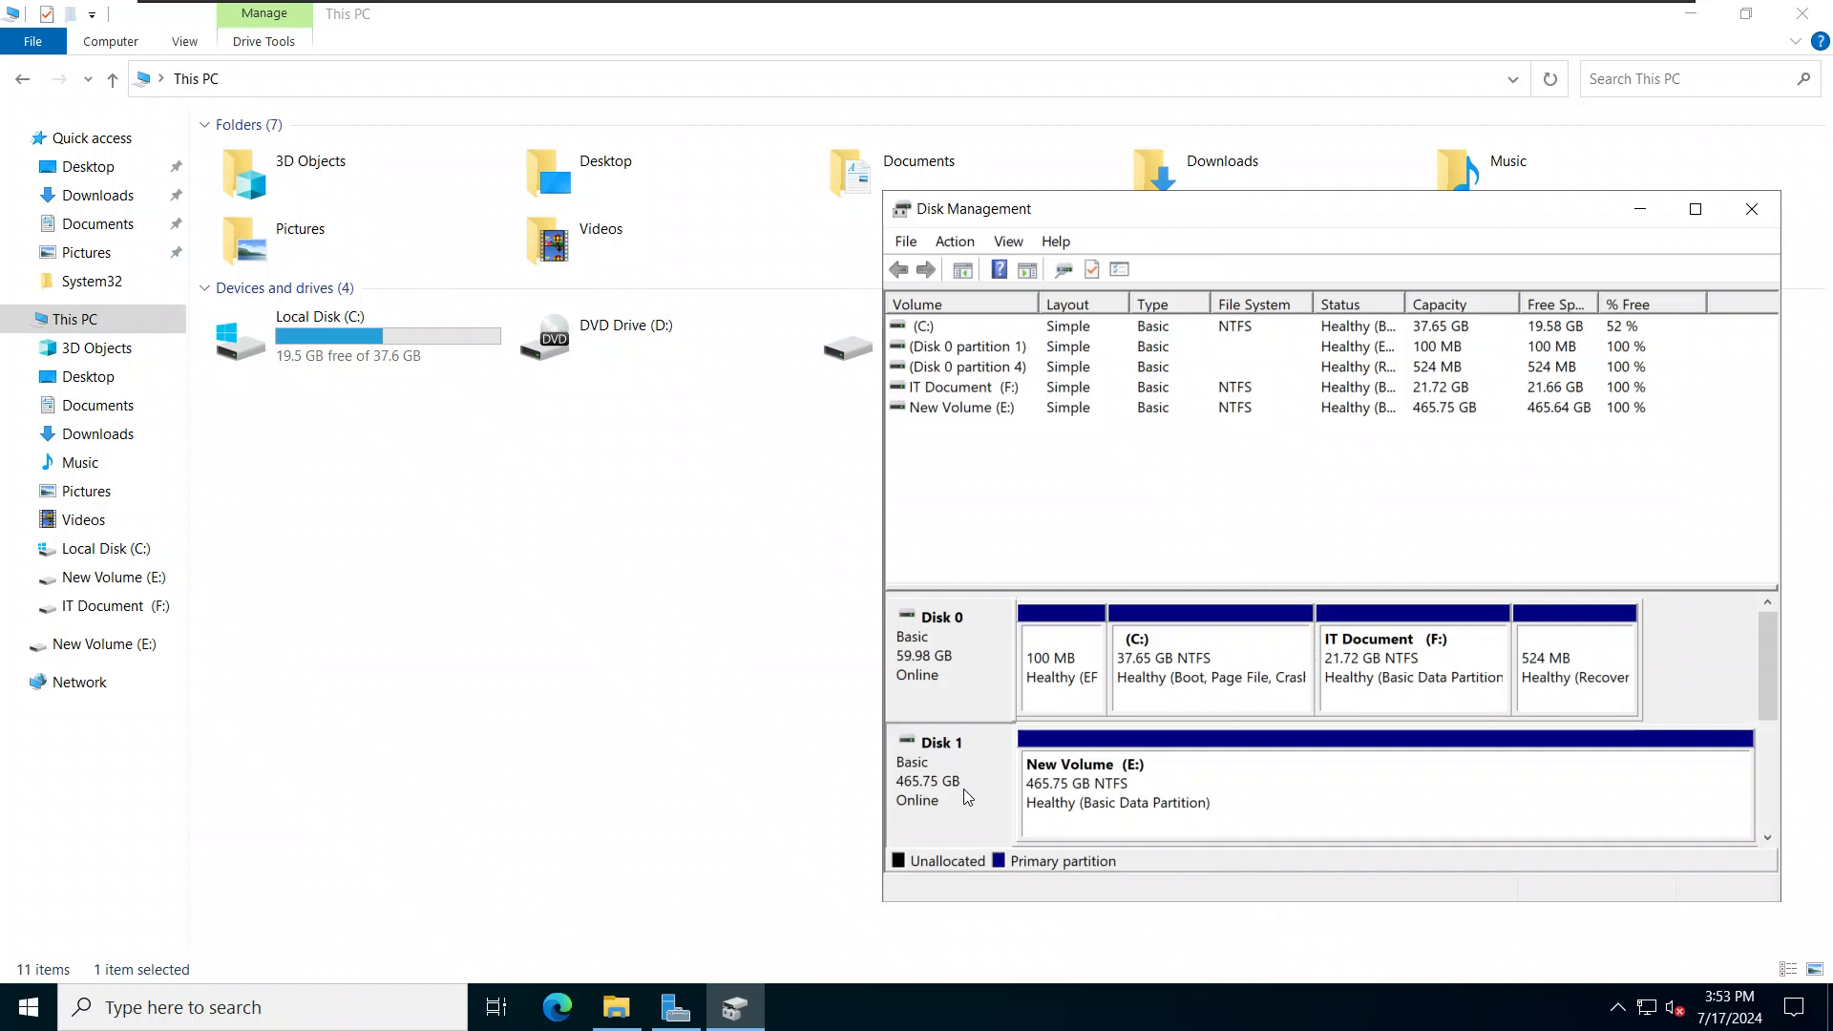
left_click(965, 655)
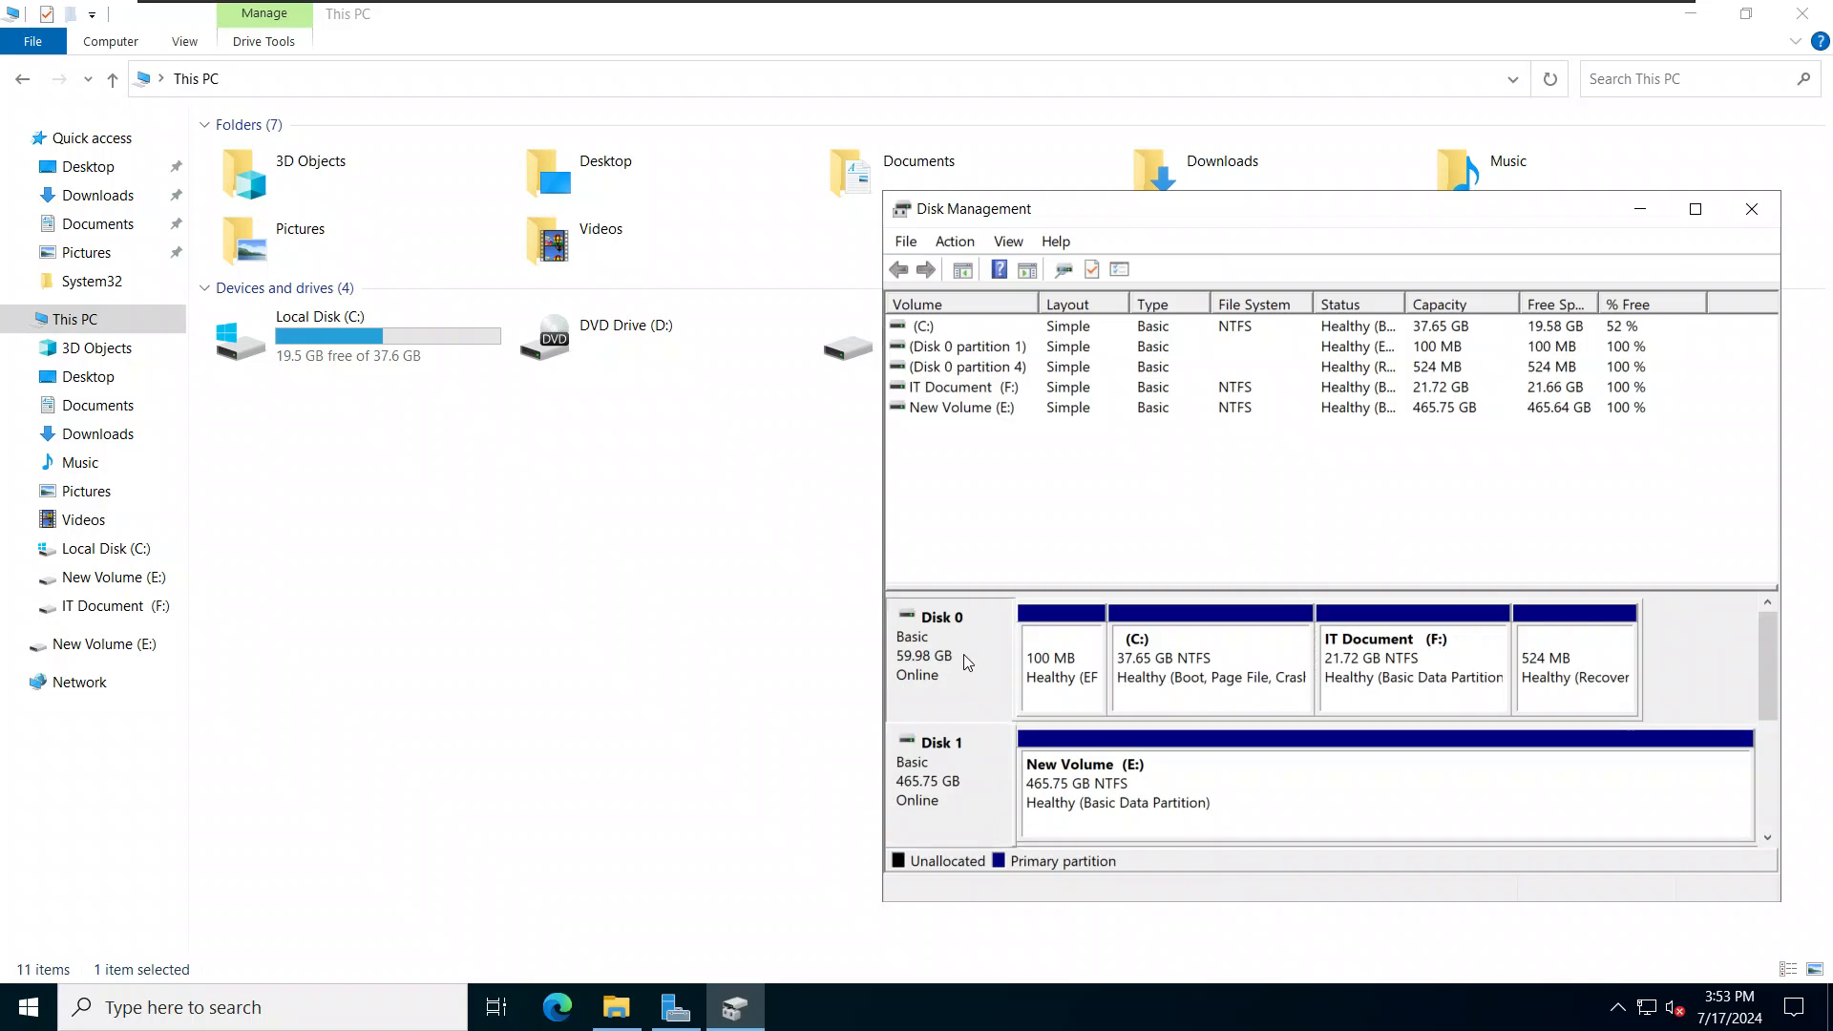
left_click(1170, 658)
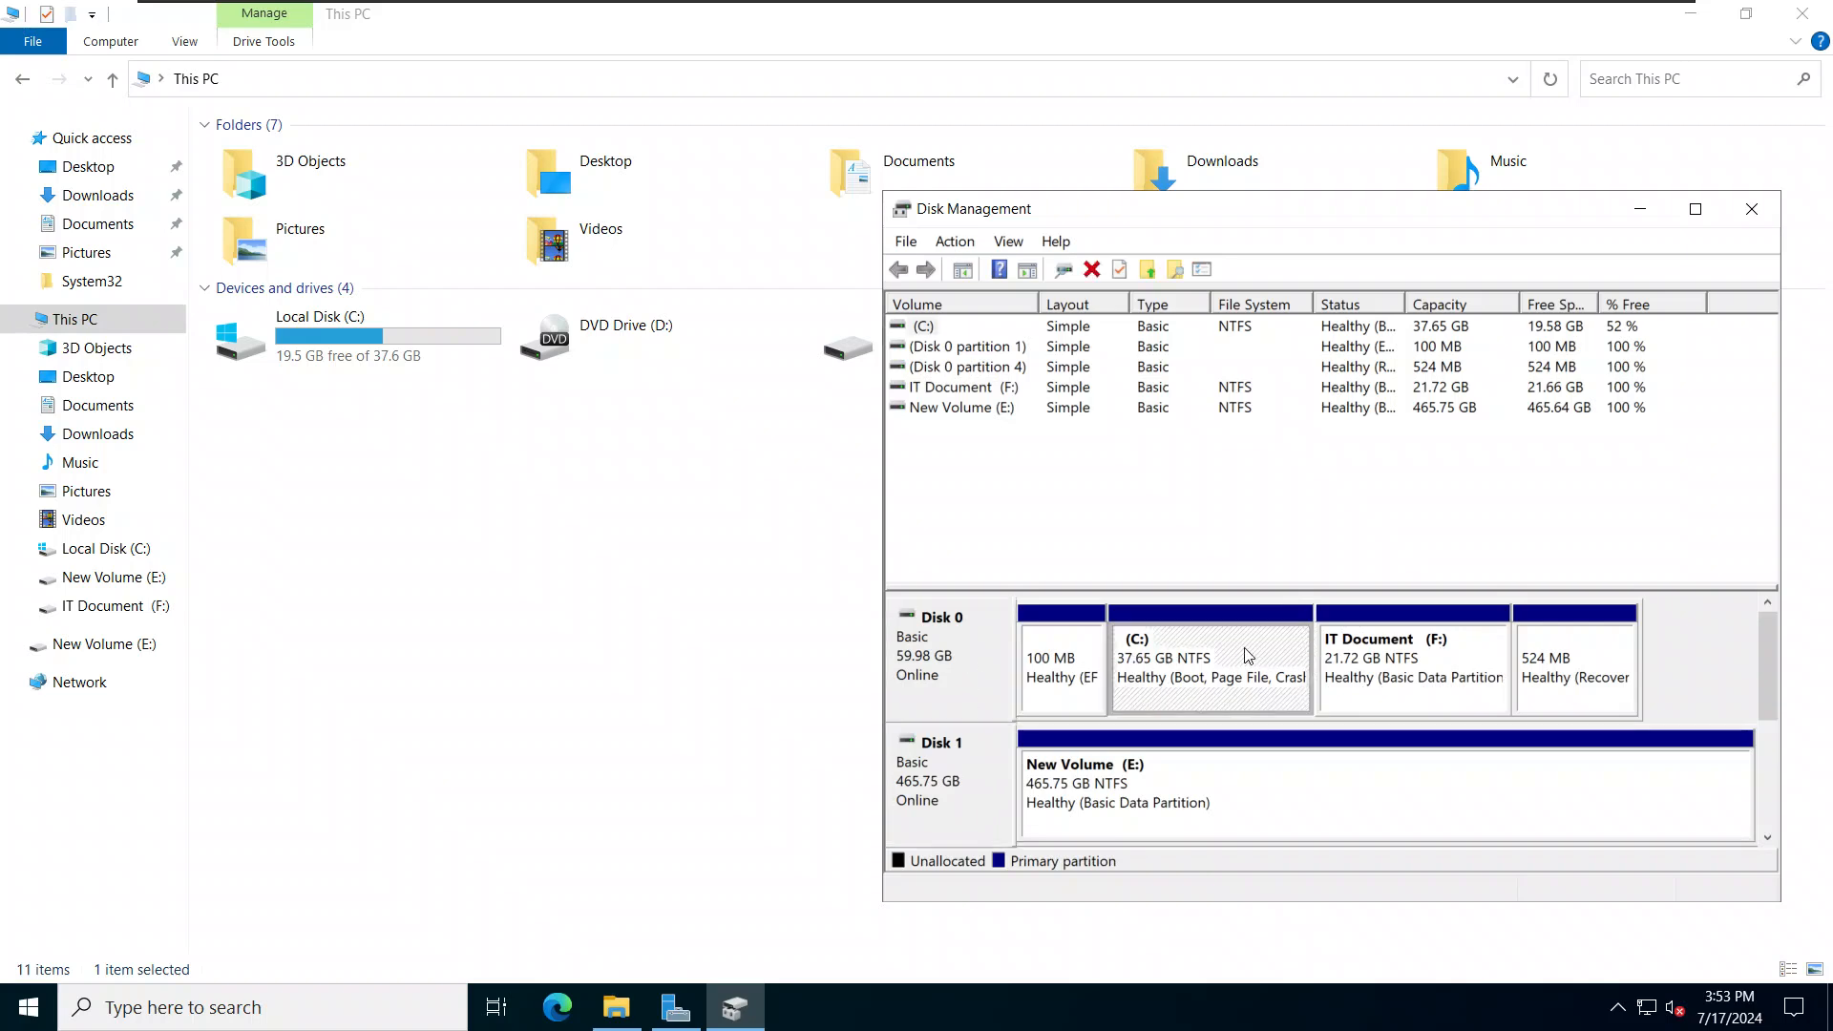
left_click(1419, 657)
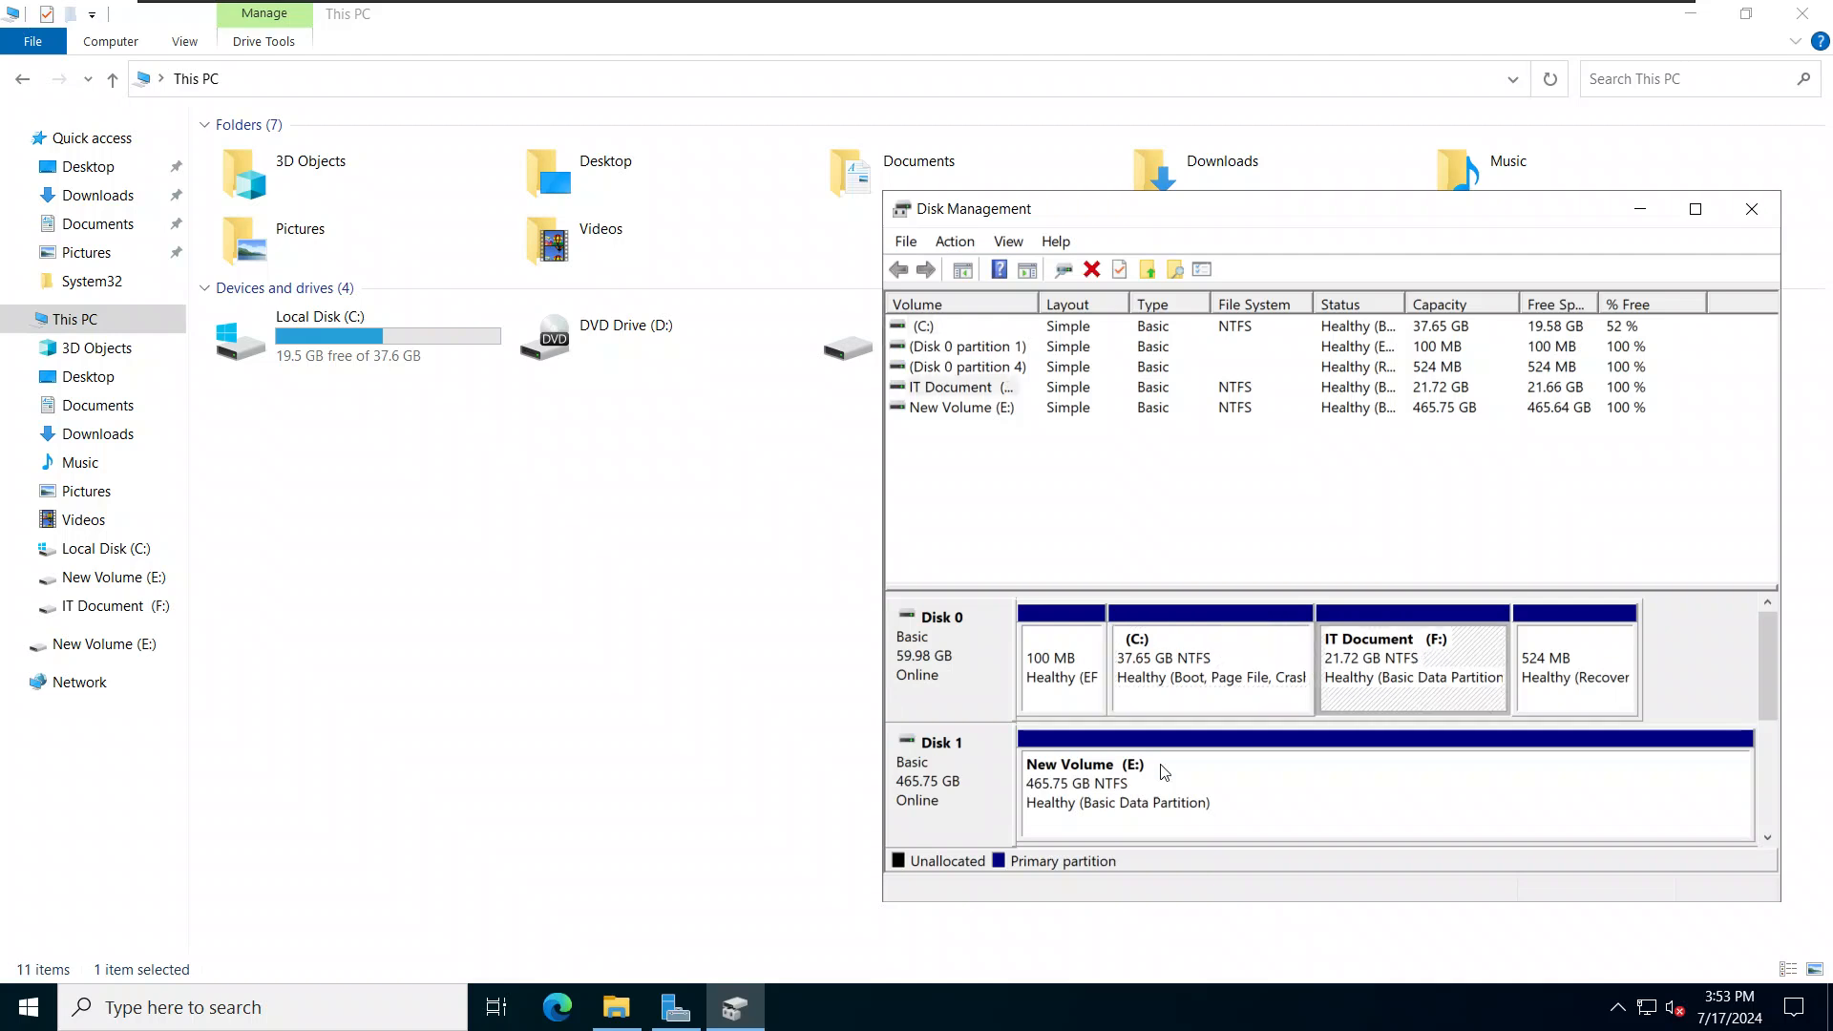
left_click(962, 759)
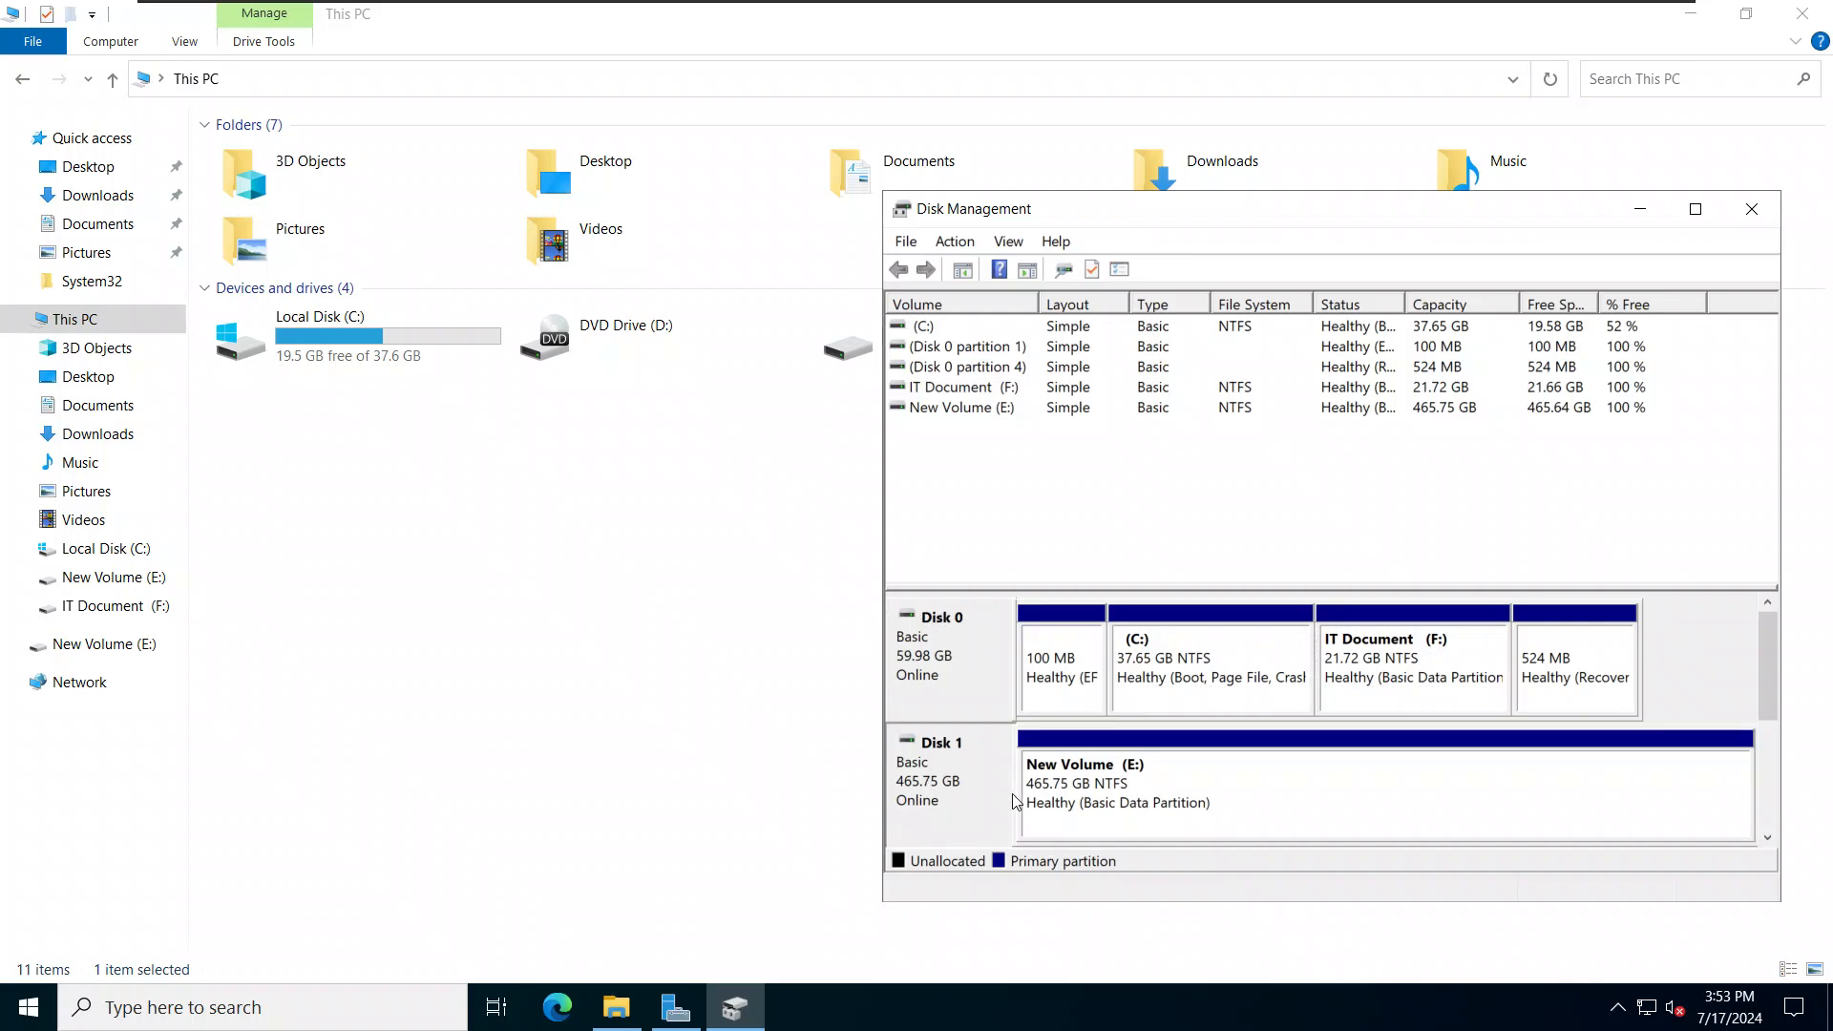
Select New Volume (E:) on Disk 1 to review it as a separate disk, and close Disk Management.
left_click(1133, 763)
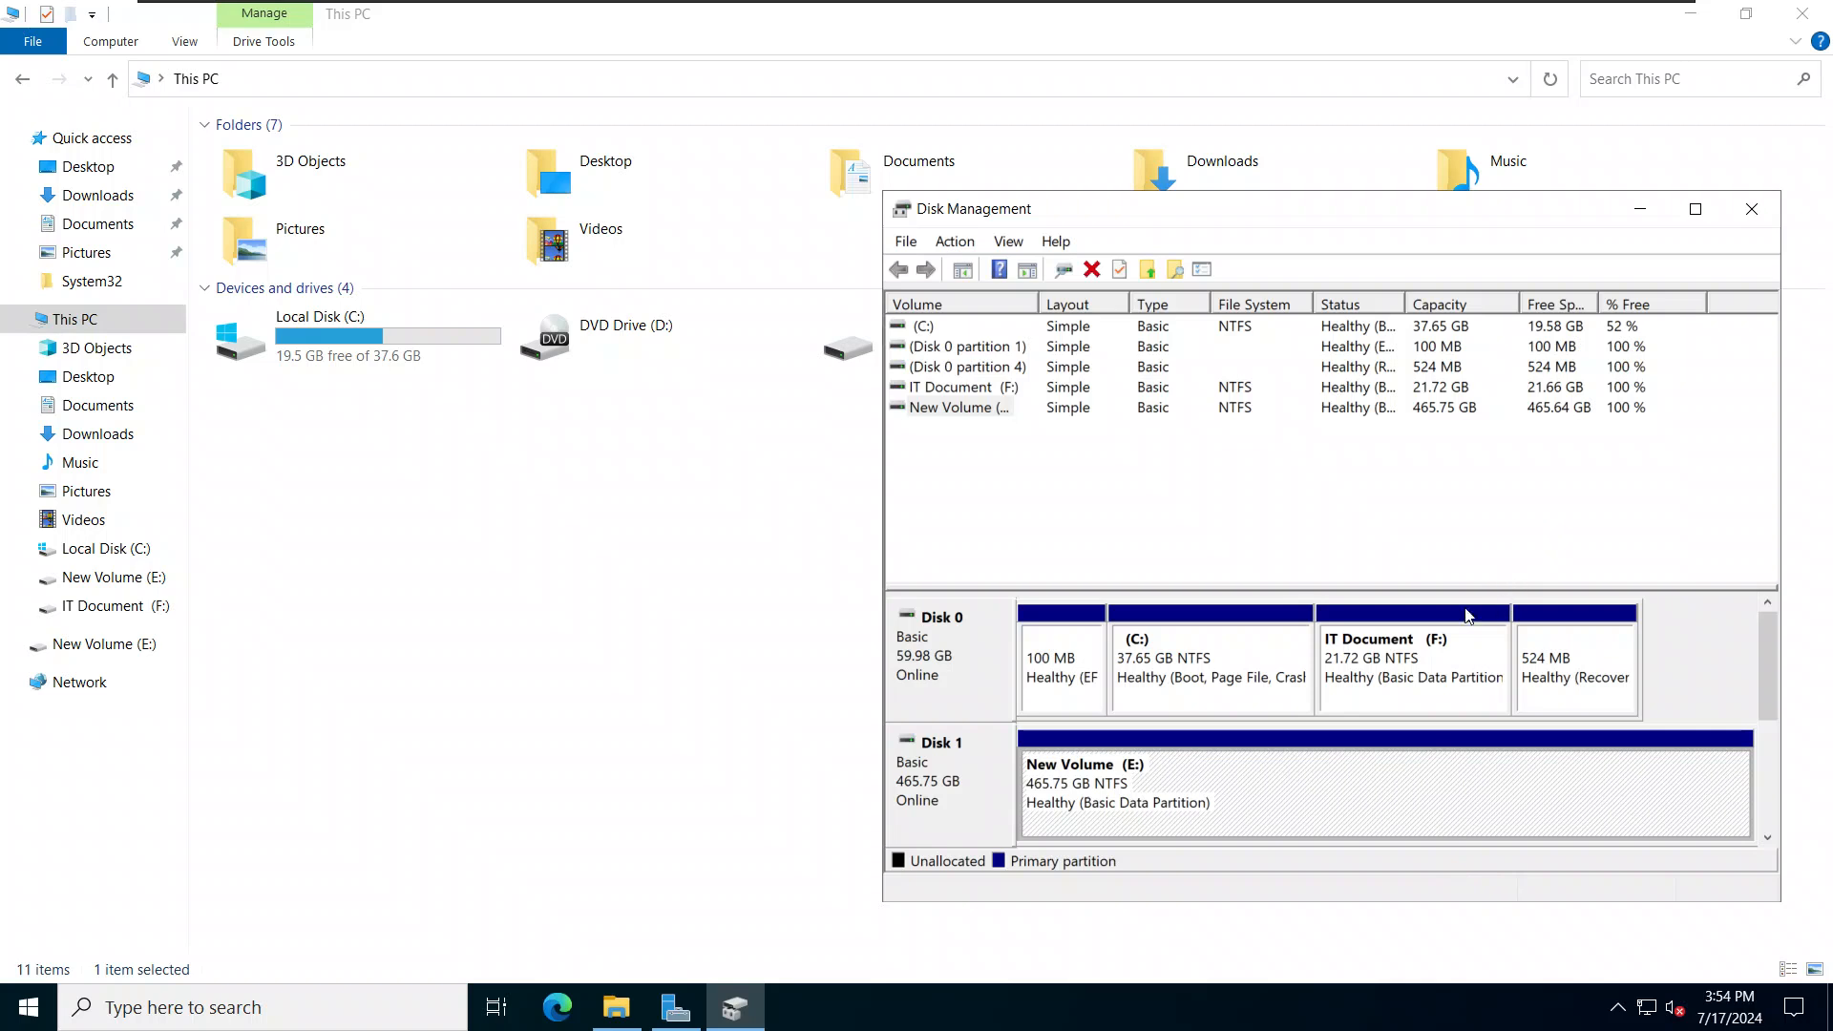
left_click(971, 678)
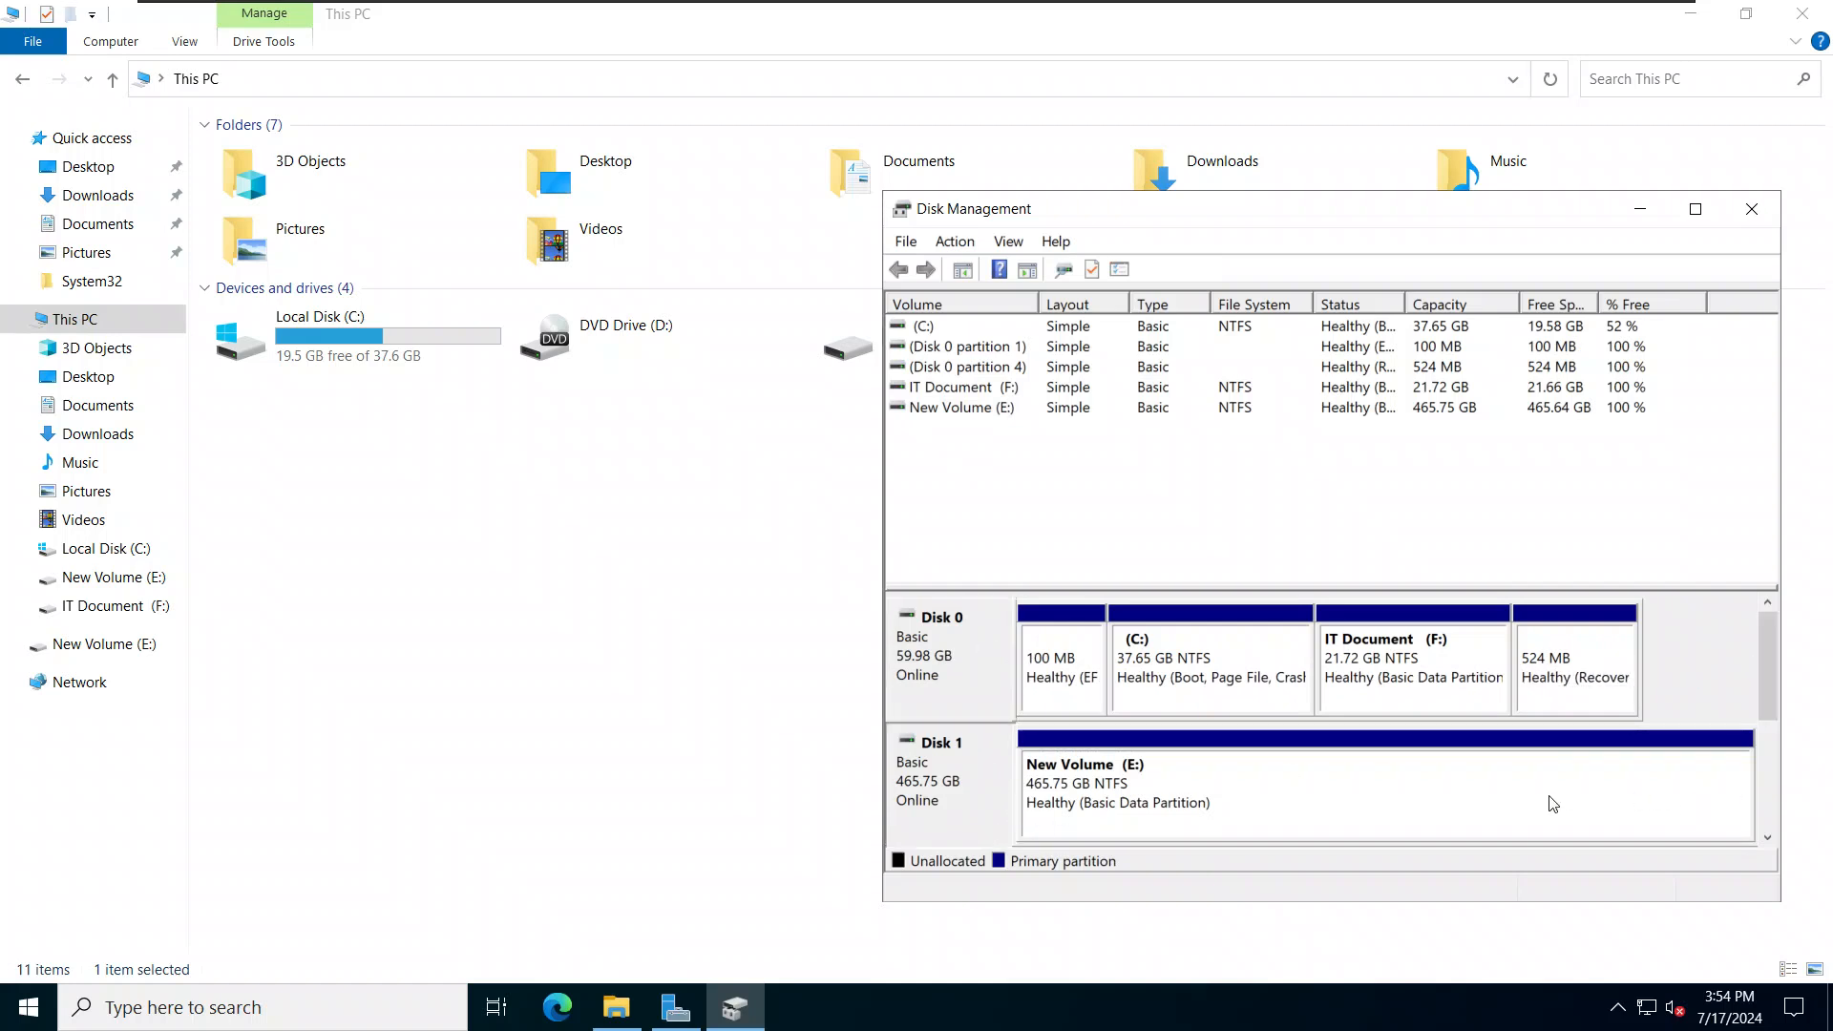
left_click(1752, 209)
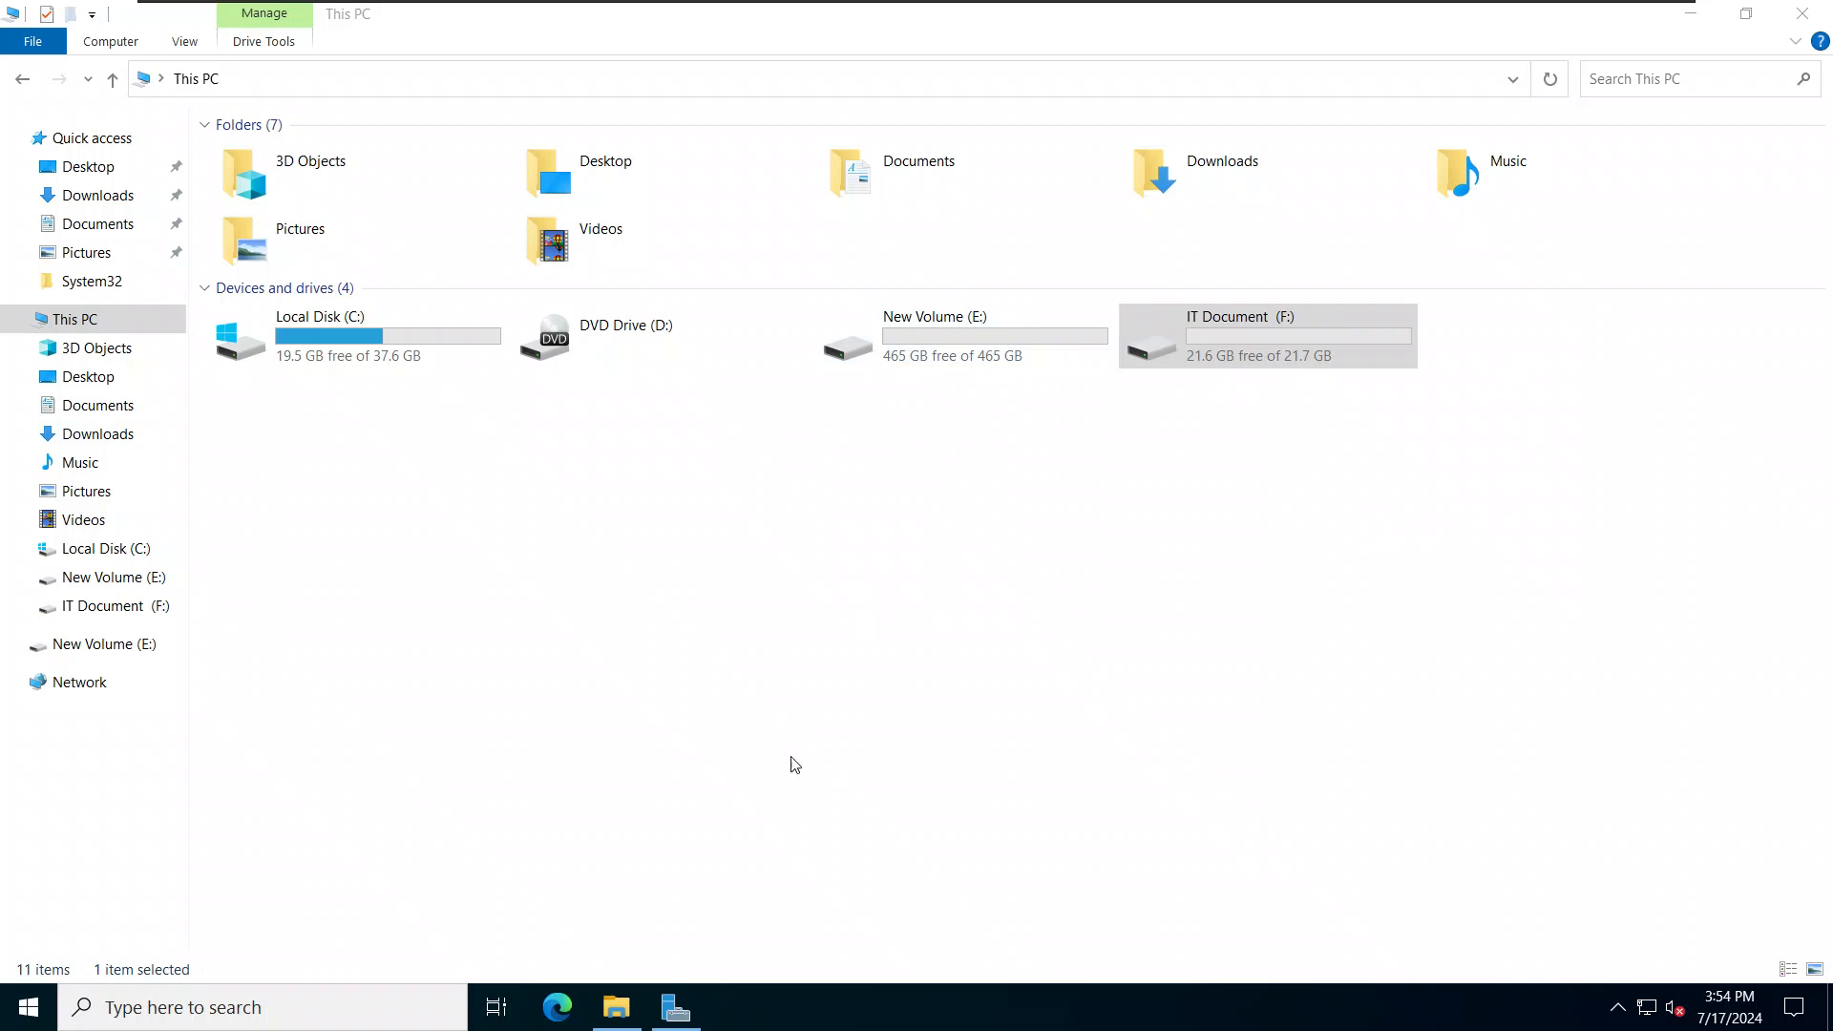
Switch to Server Manager and start the Add Roles and Features wizard.
left_click(677, 1007)
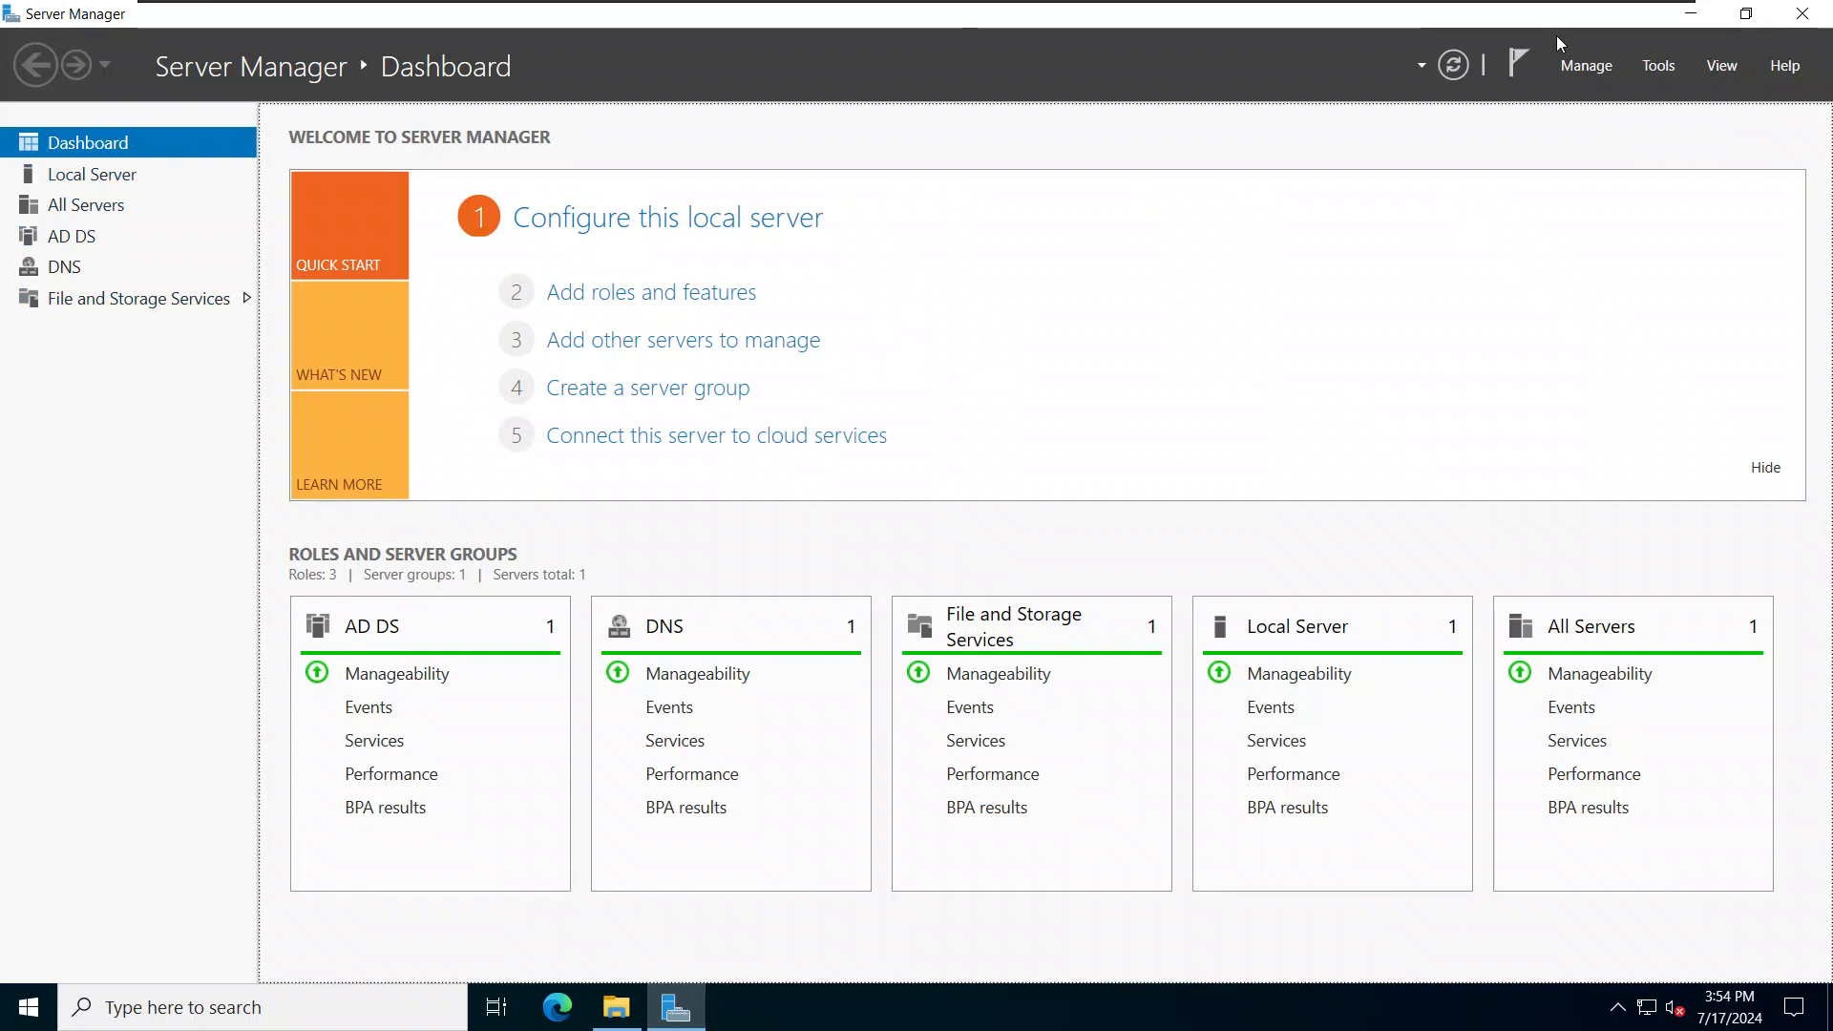
left_click(1652, 67)
mouse_move(1611, 73)
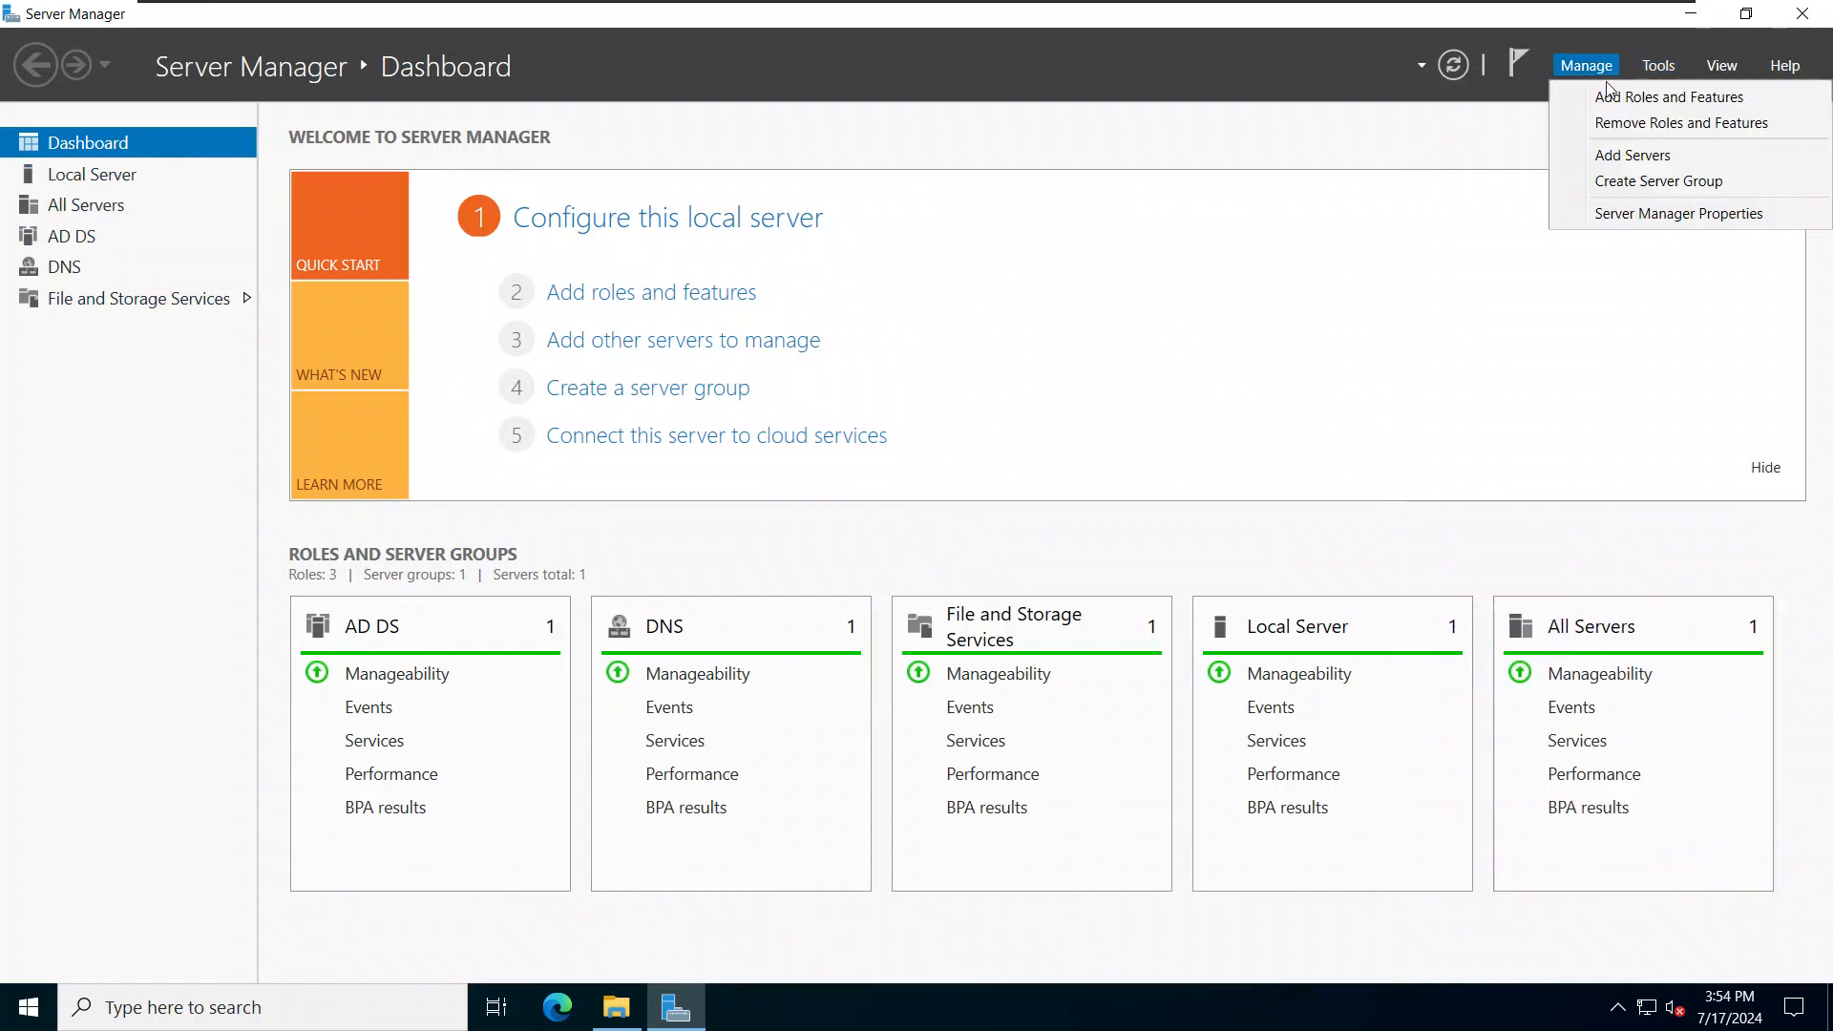
left_click(1671, 105)
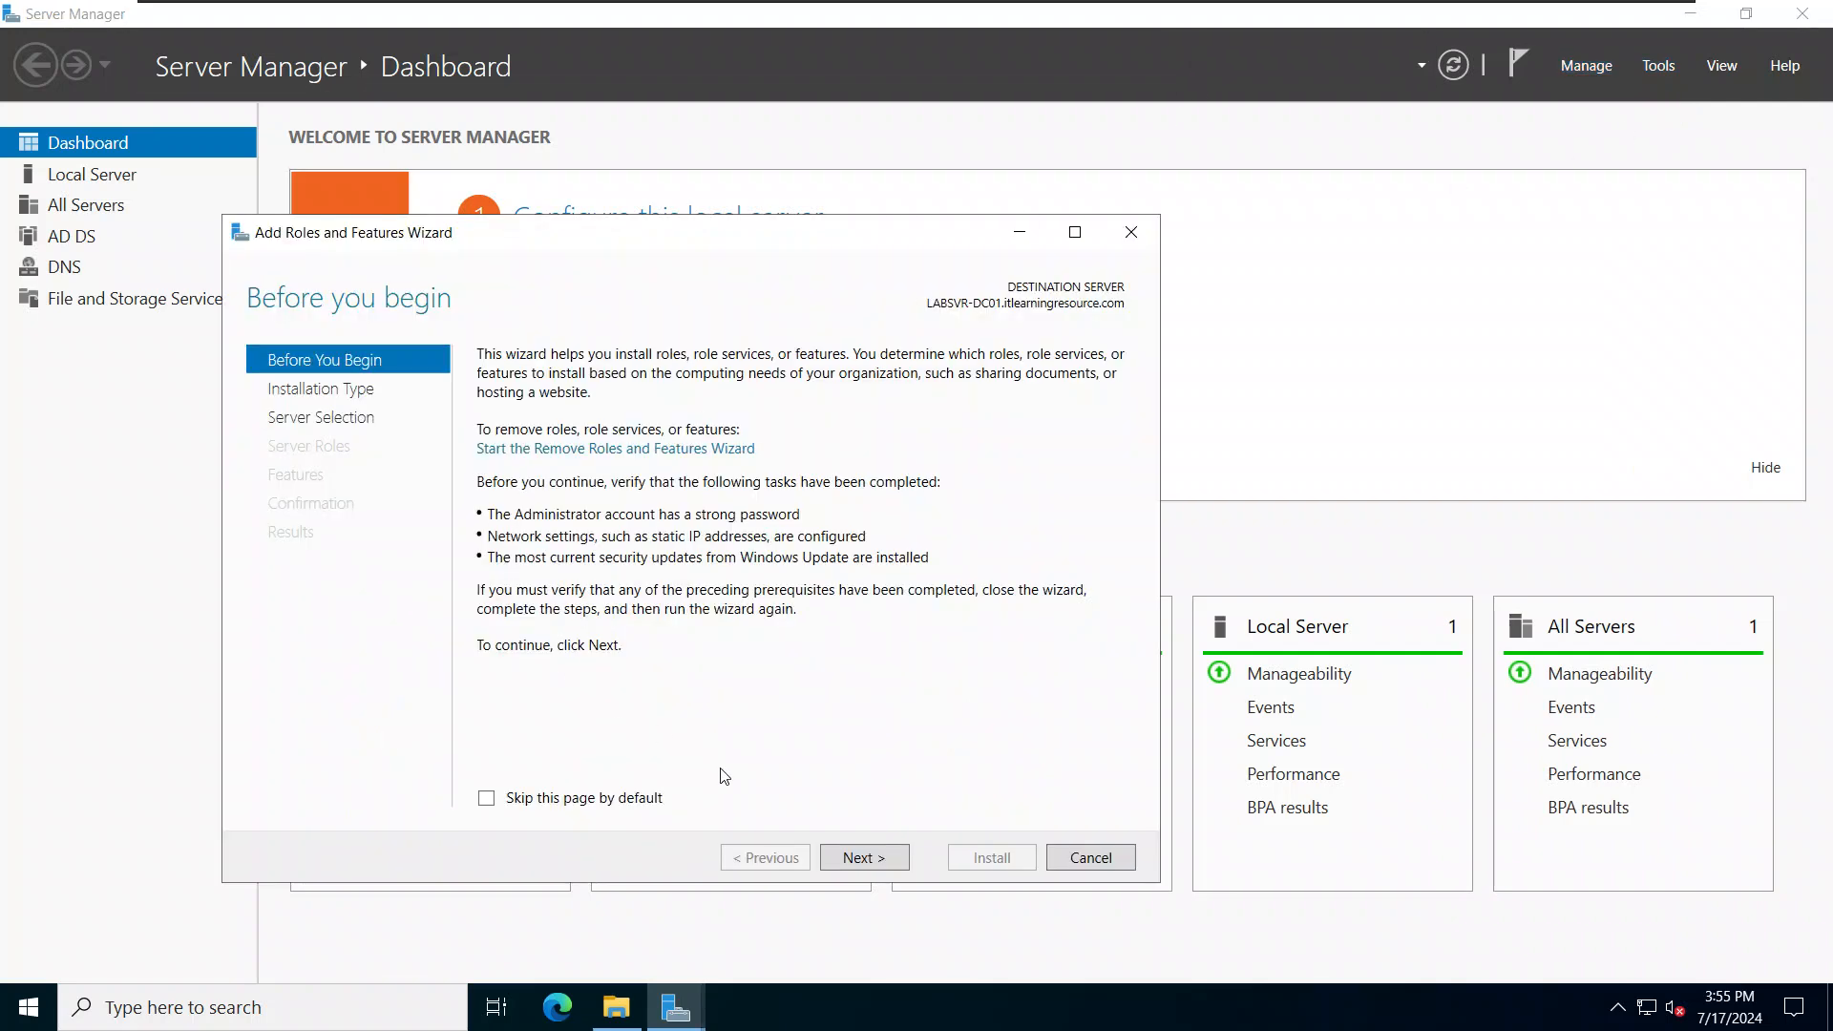
Choose a role-based or feature-based installation on LABSVR-DC01 from the server pool and review the available server roles.
left_click(844, 860)
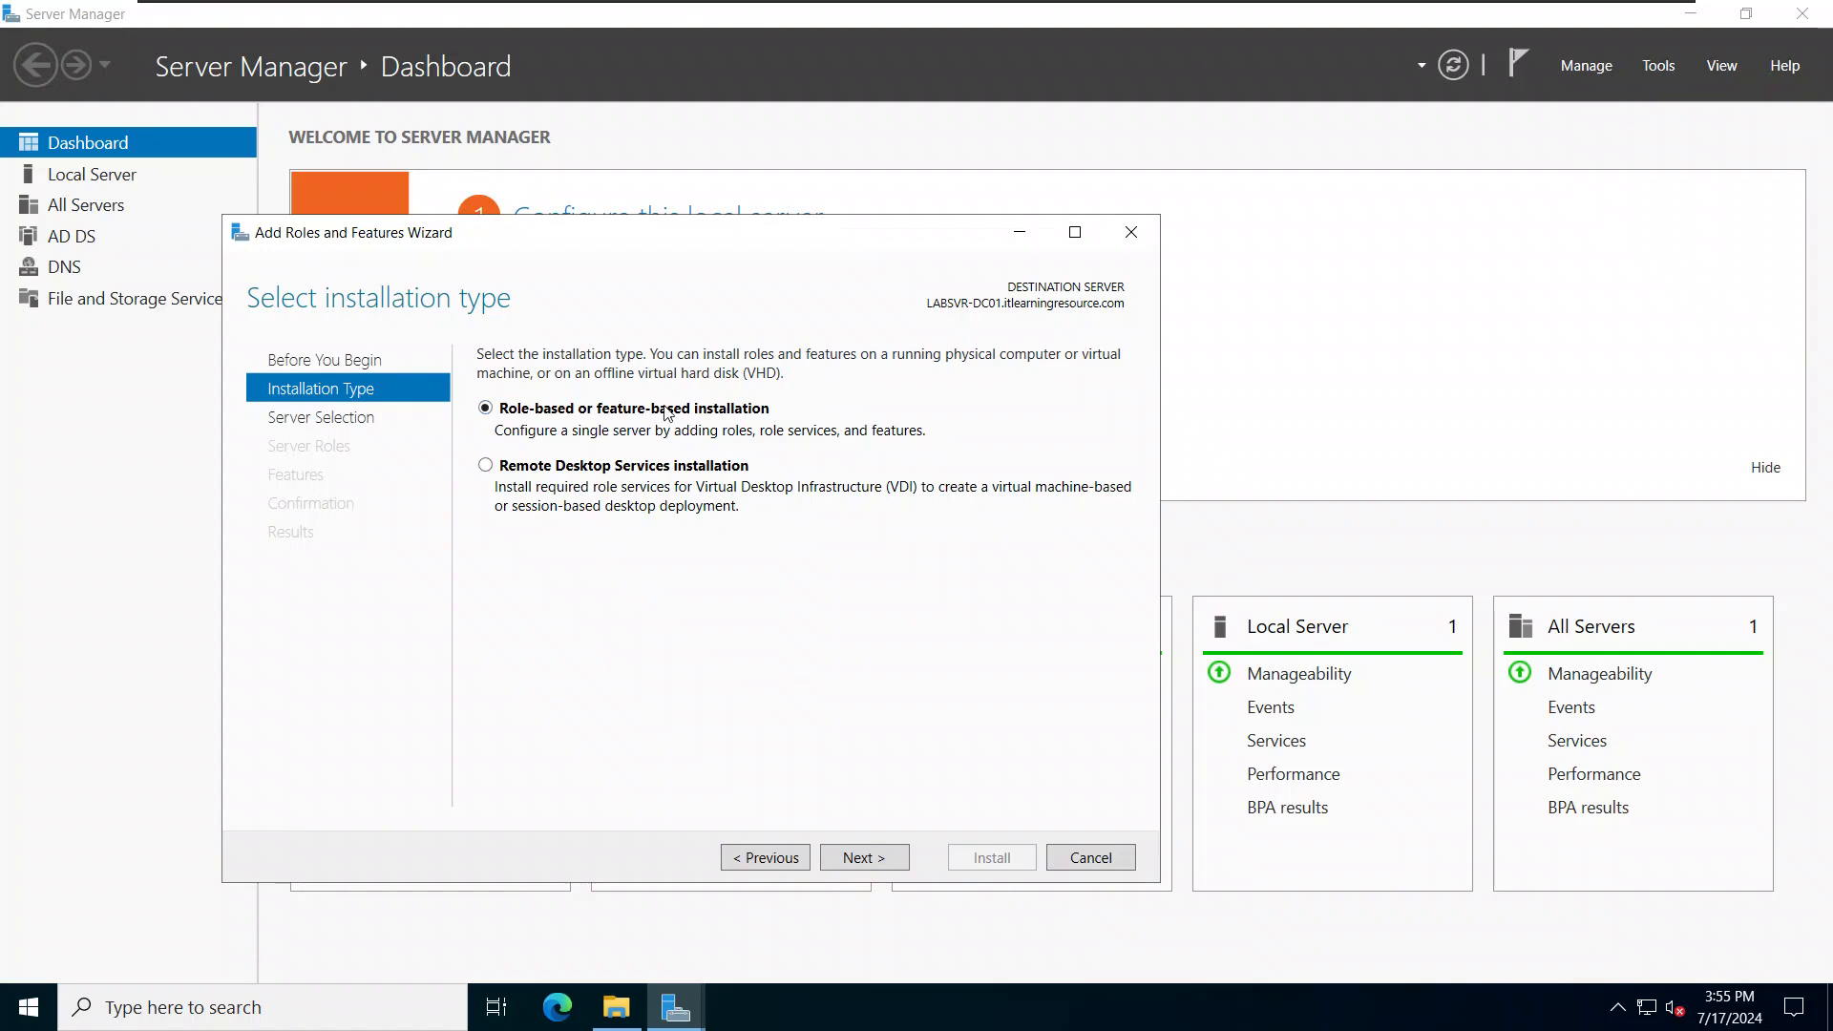
left_click(862, 856)
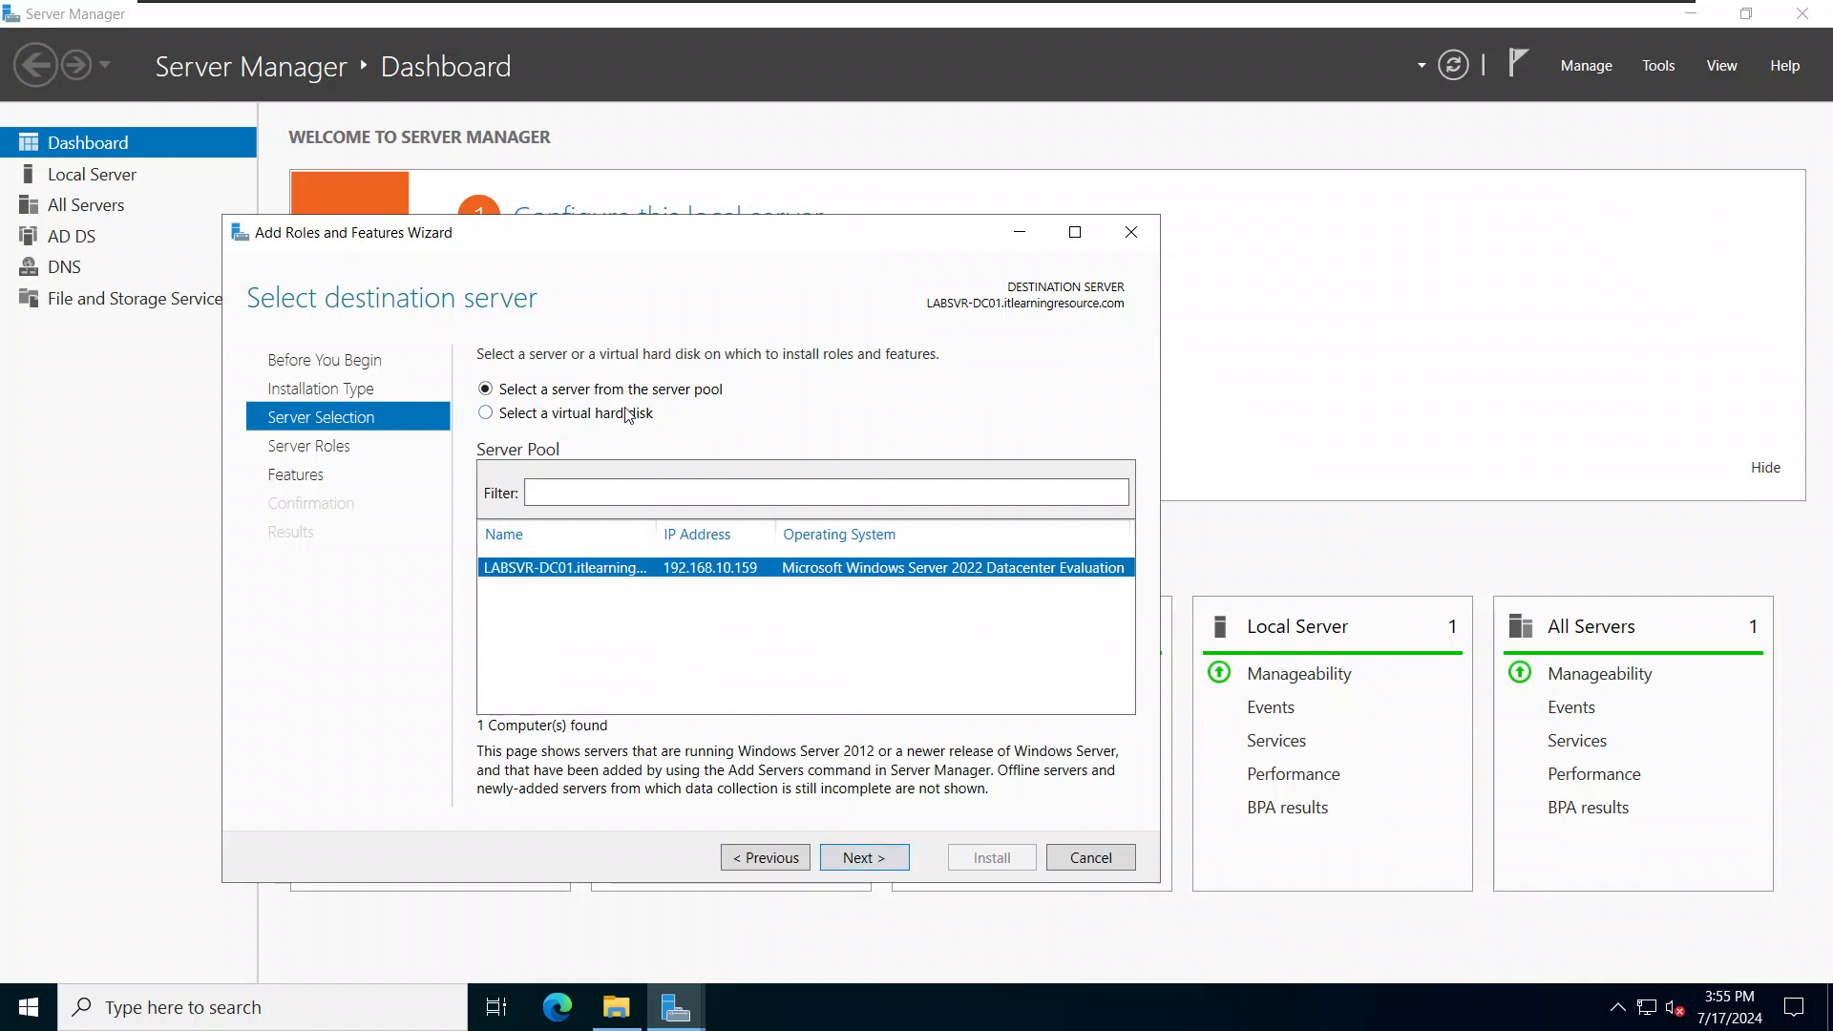
left_click(862, 858)
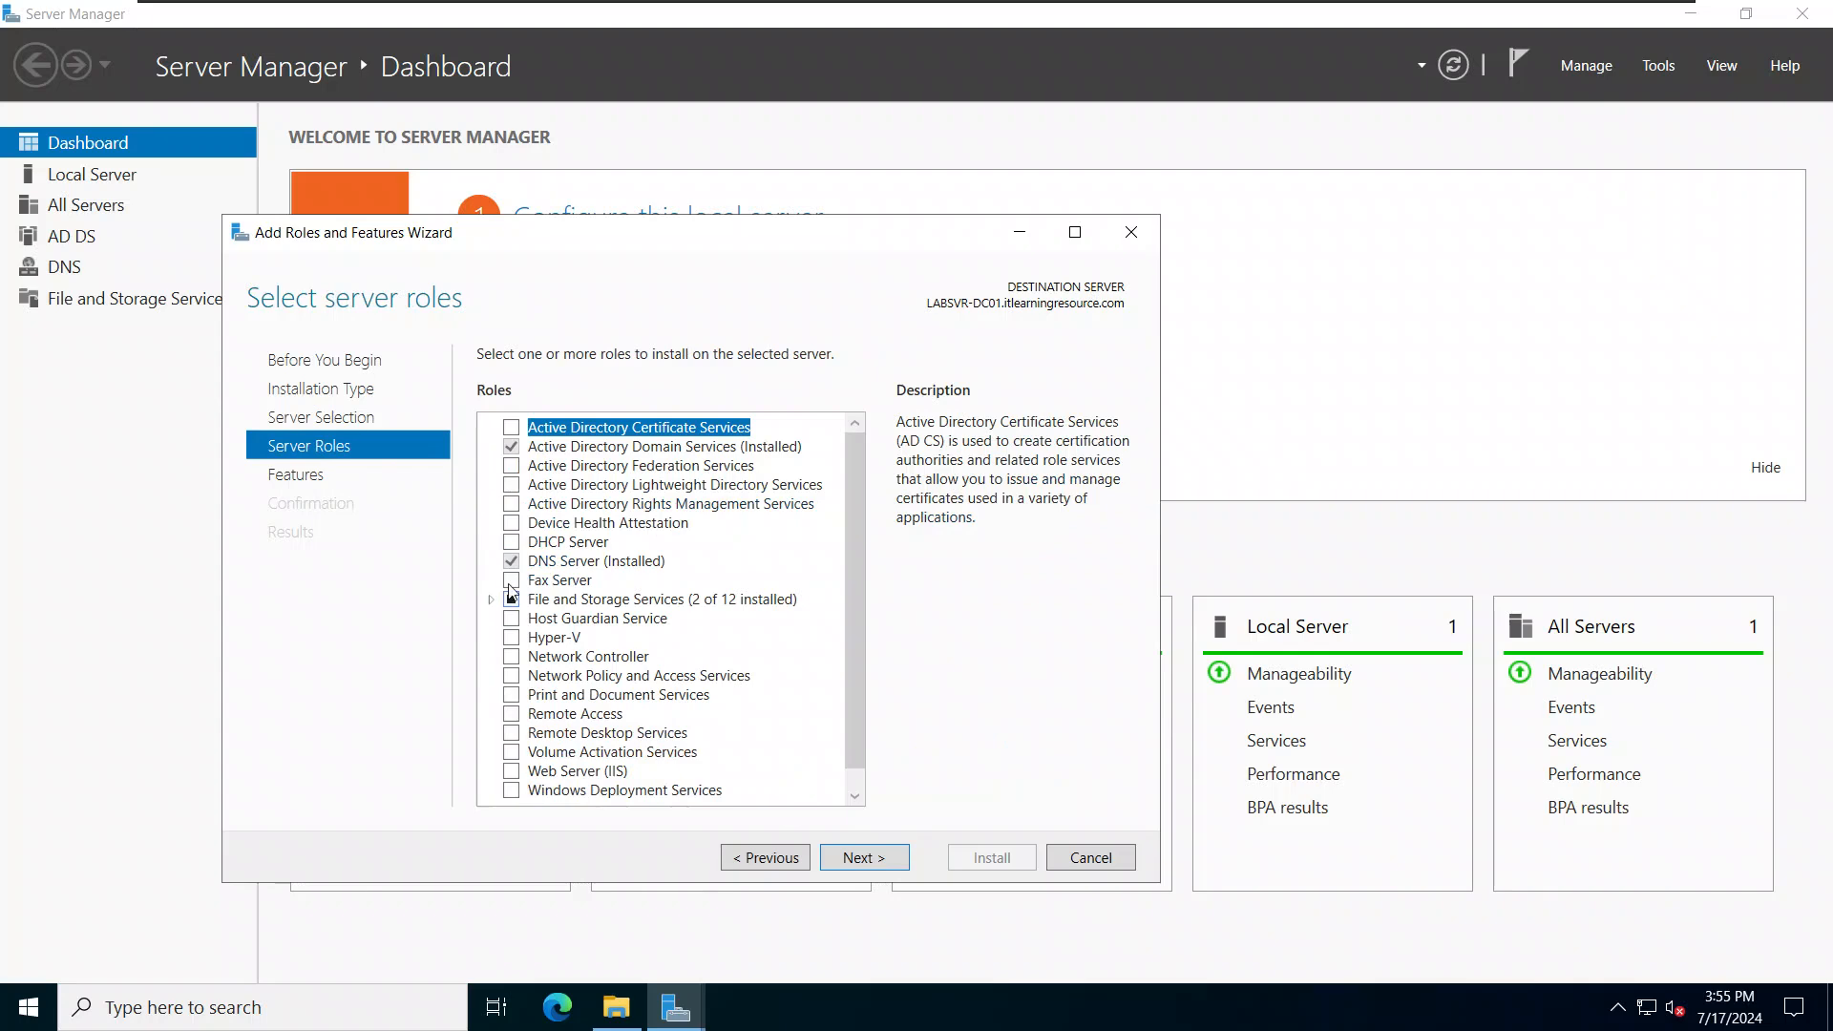
scroll(698, 617, "down", 1)
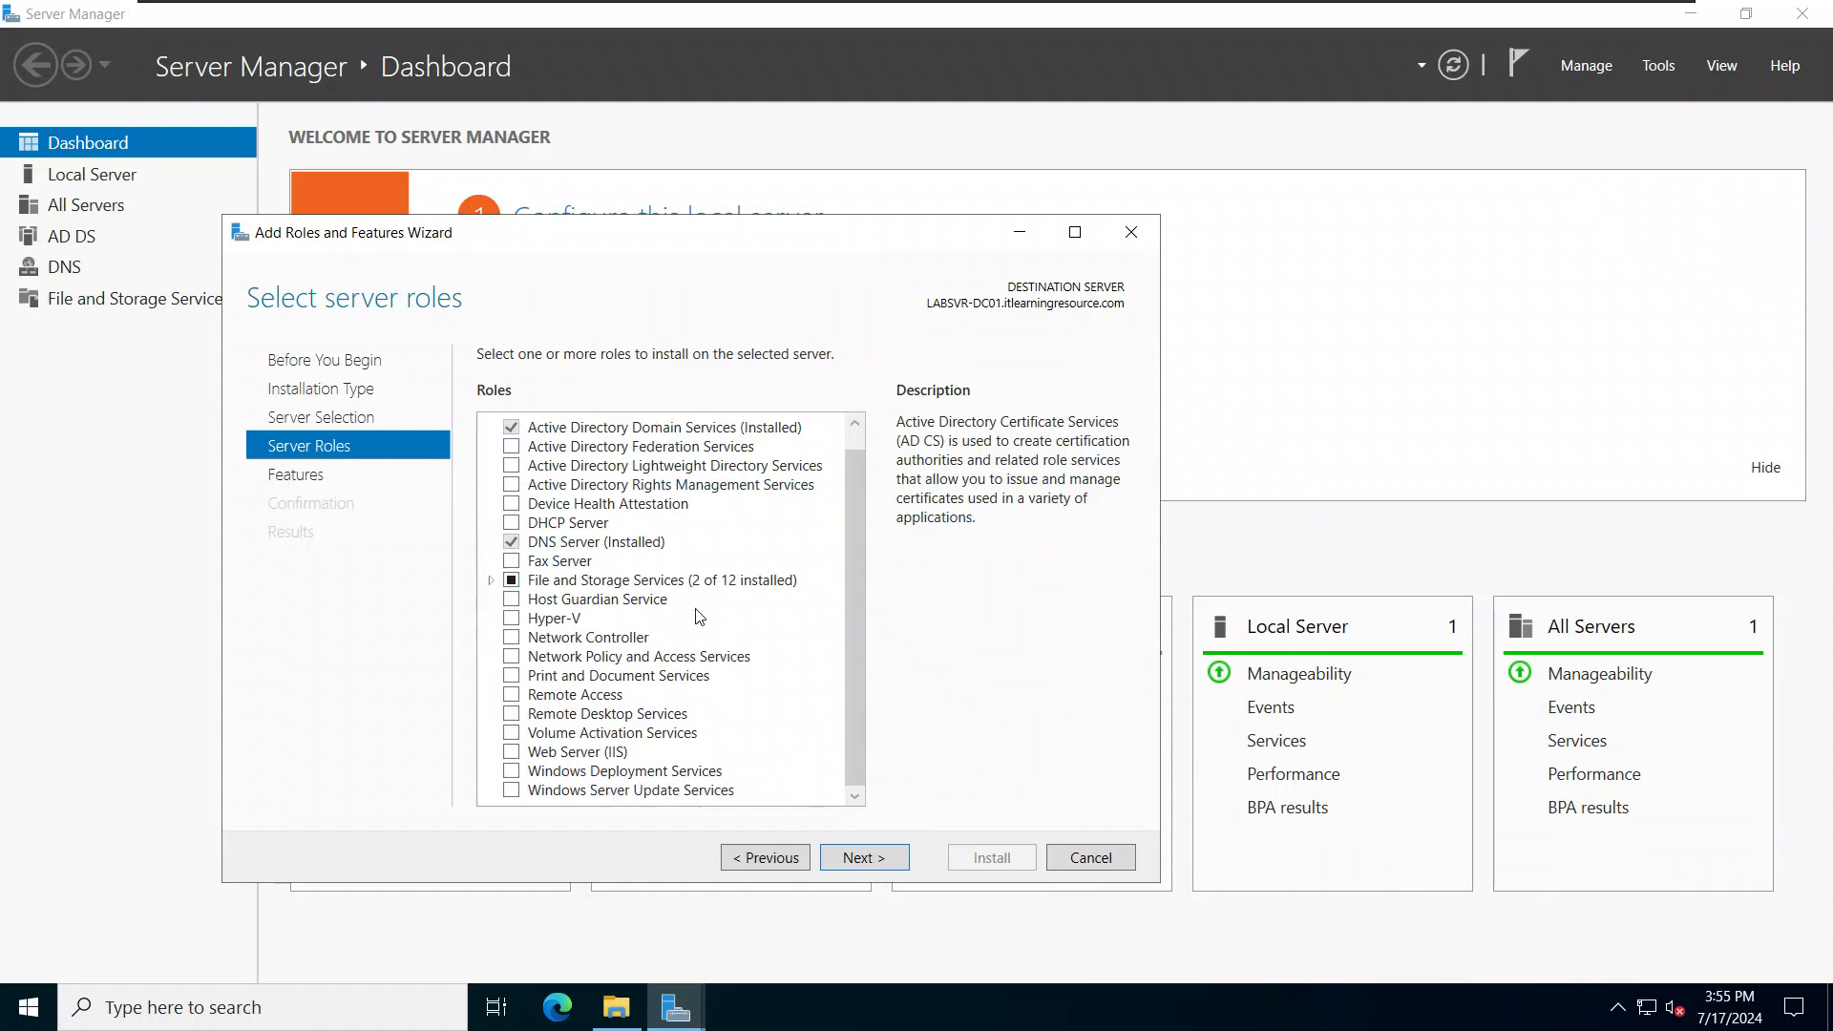
scroll(698, 617, "up", 1)
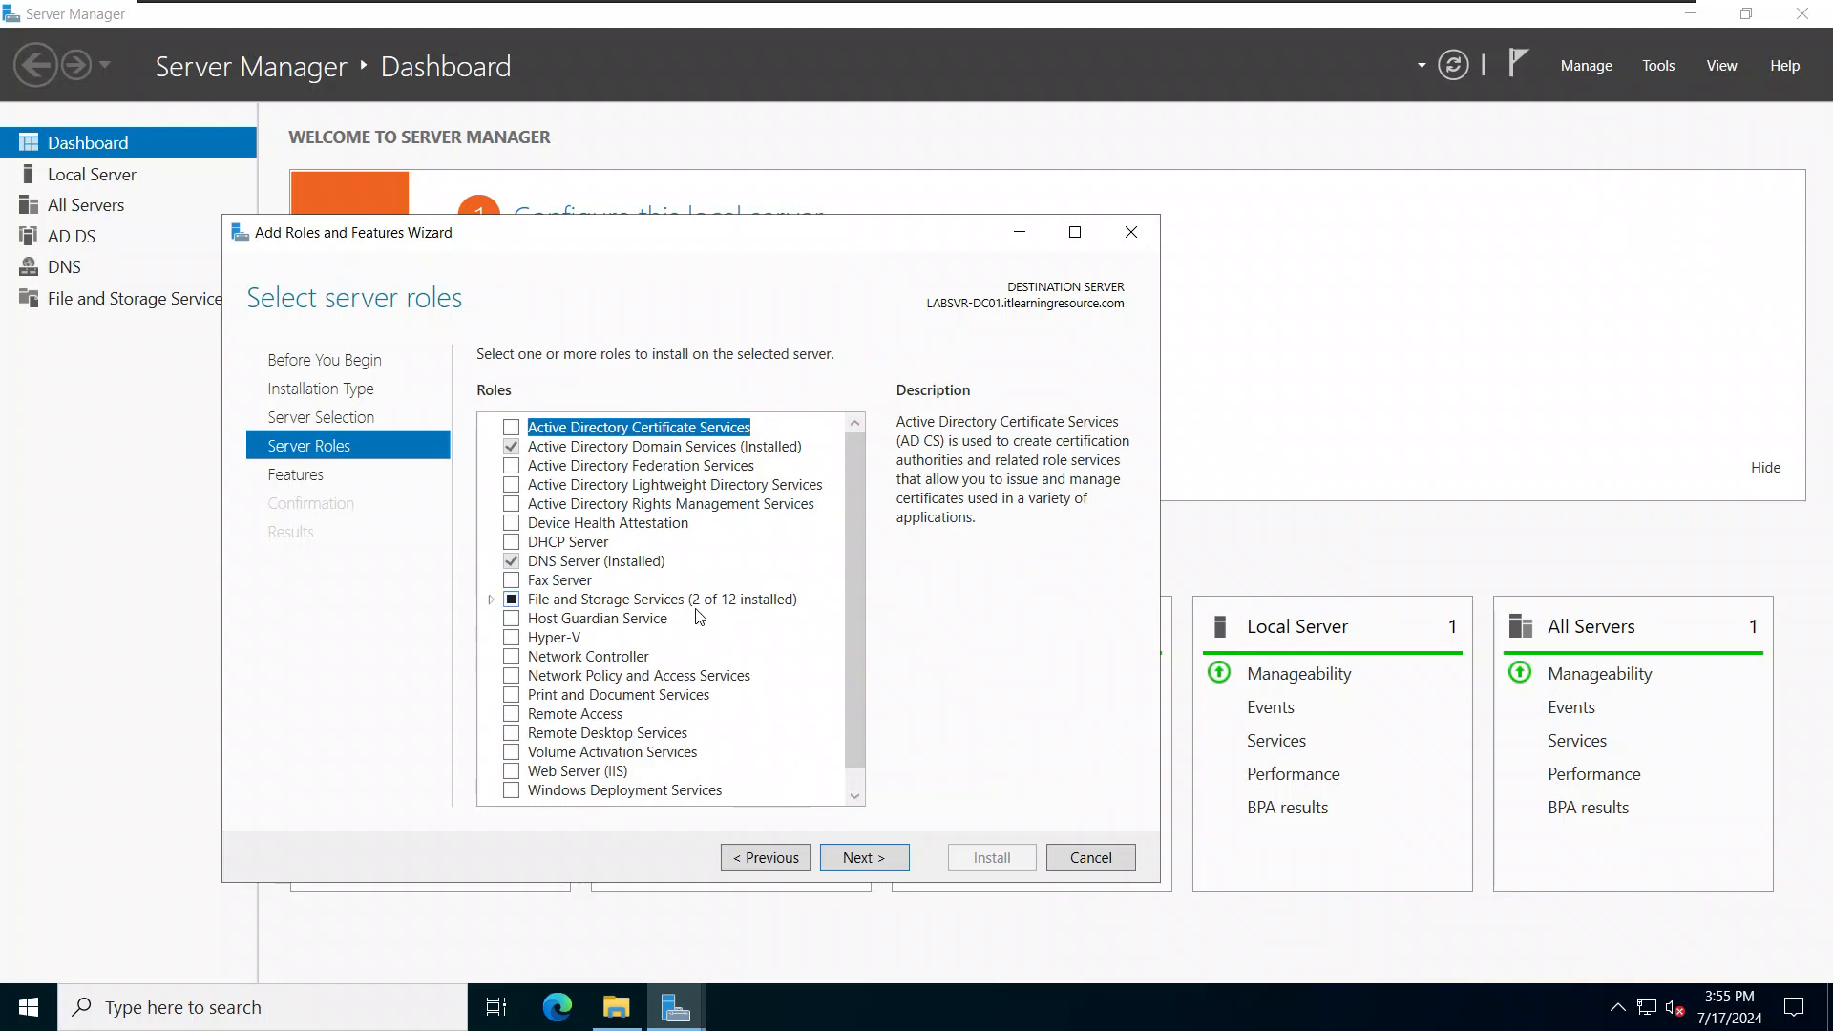
scroll(698, 617, "down", 1)
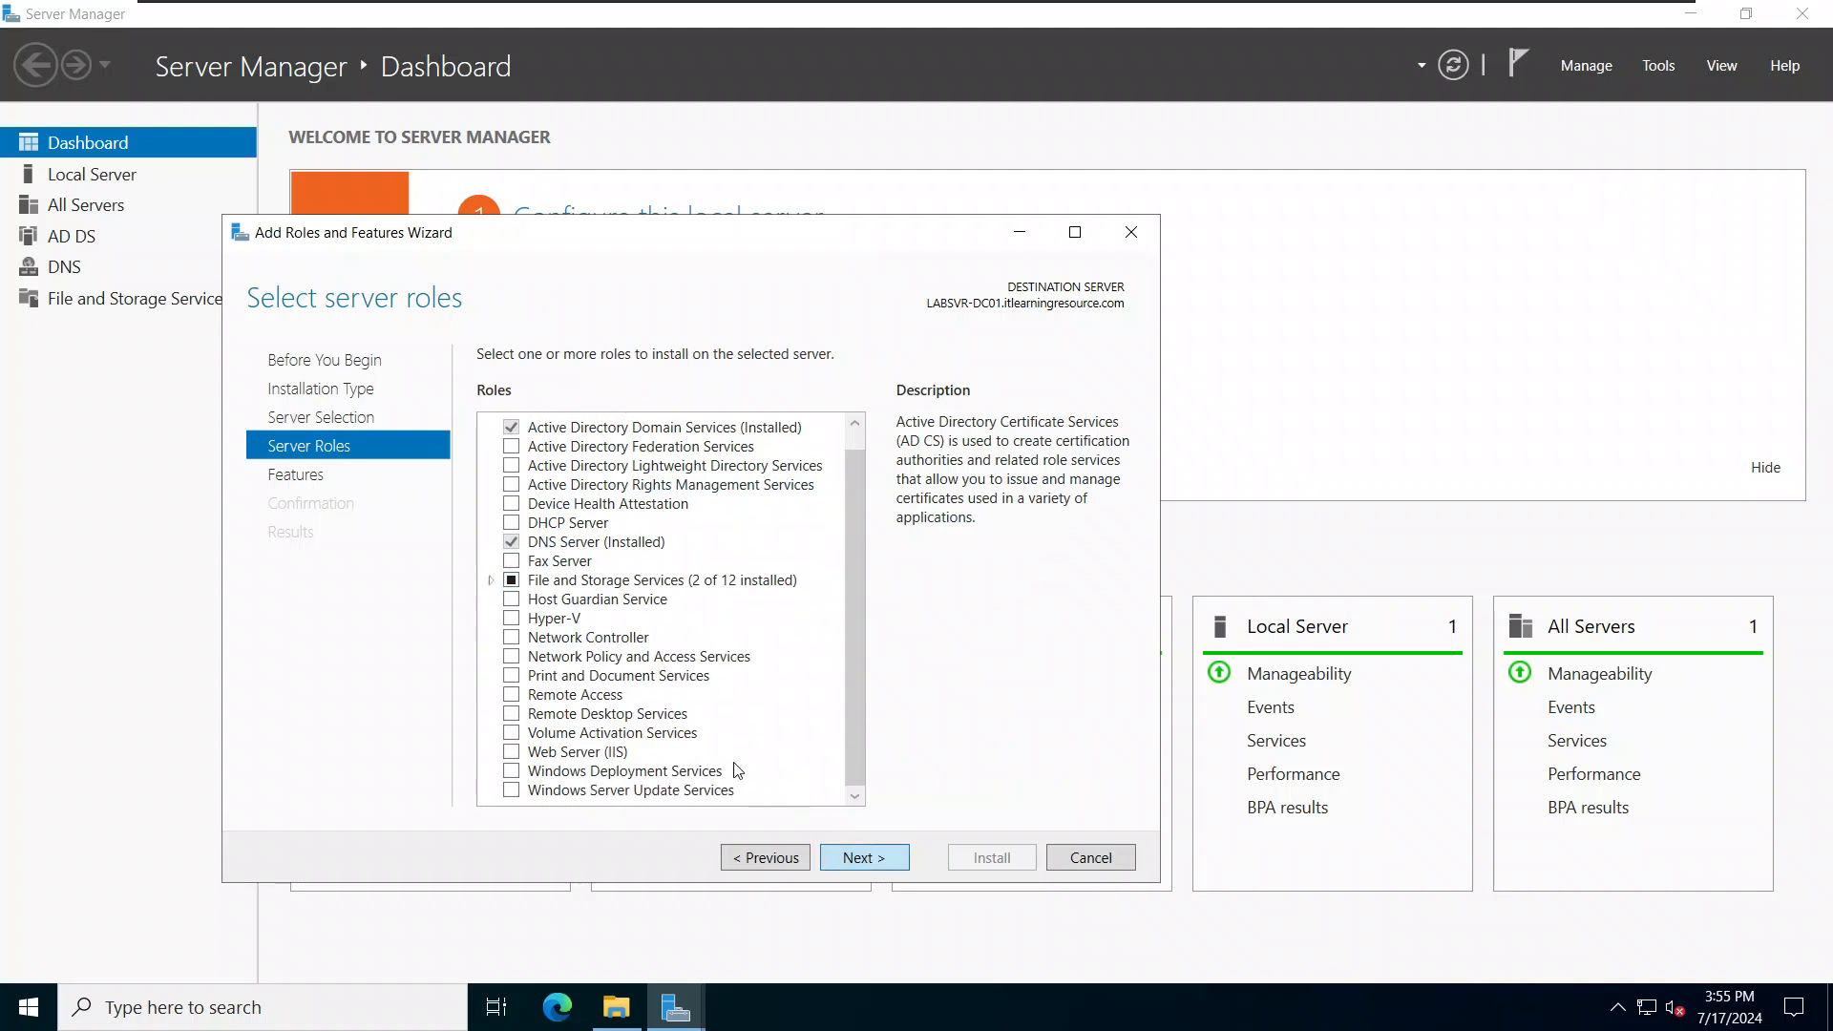
Continue to the features without adding any server role and select Windows Server Backup.
scroll(694, 668, "down", 14)
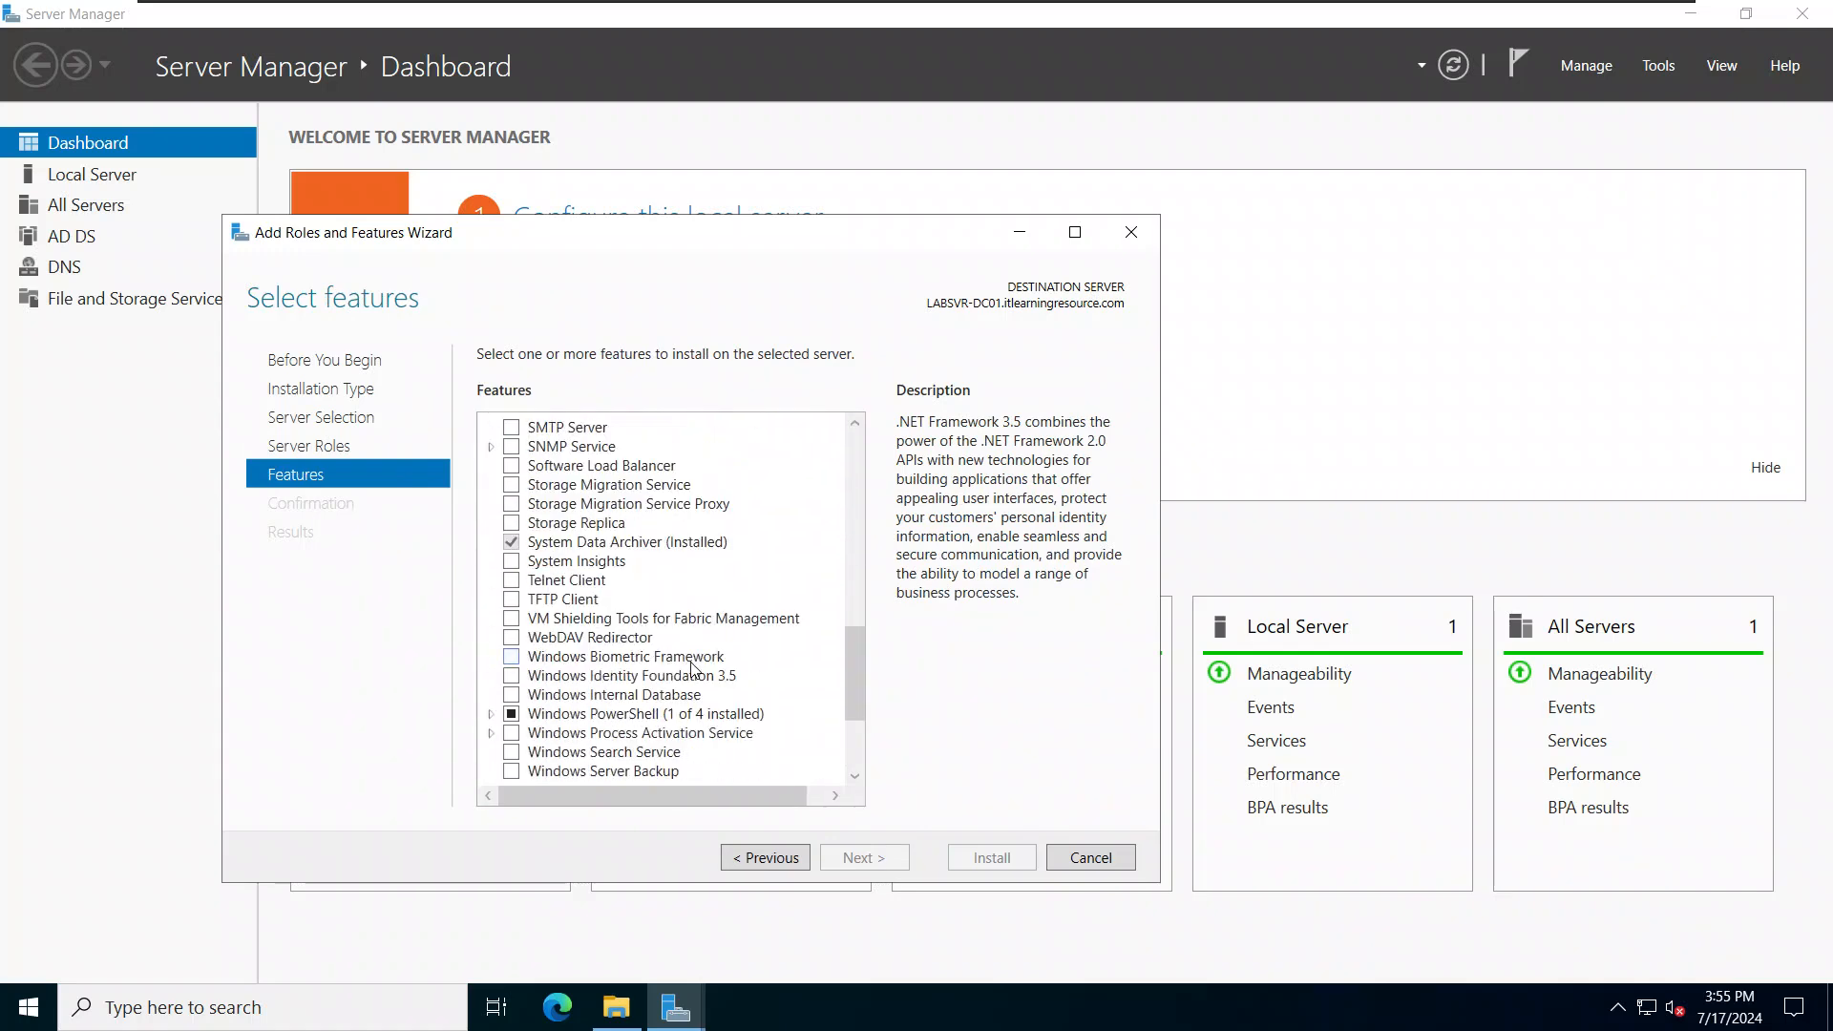
scroll(695, 669, "up", 3)
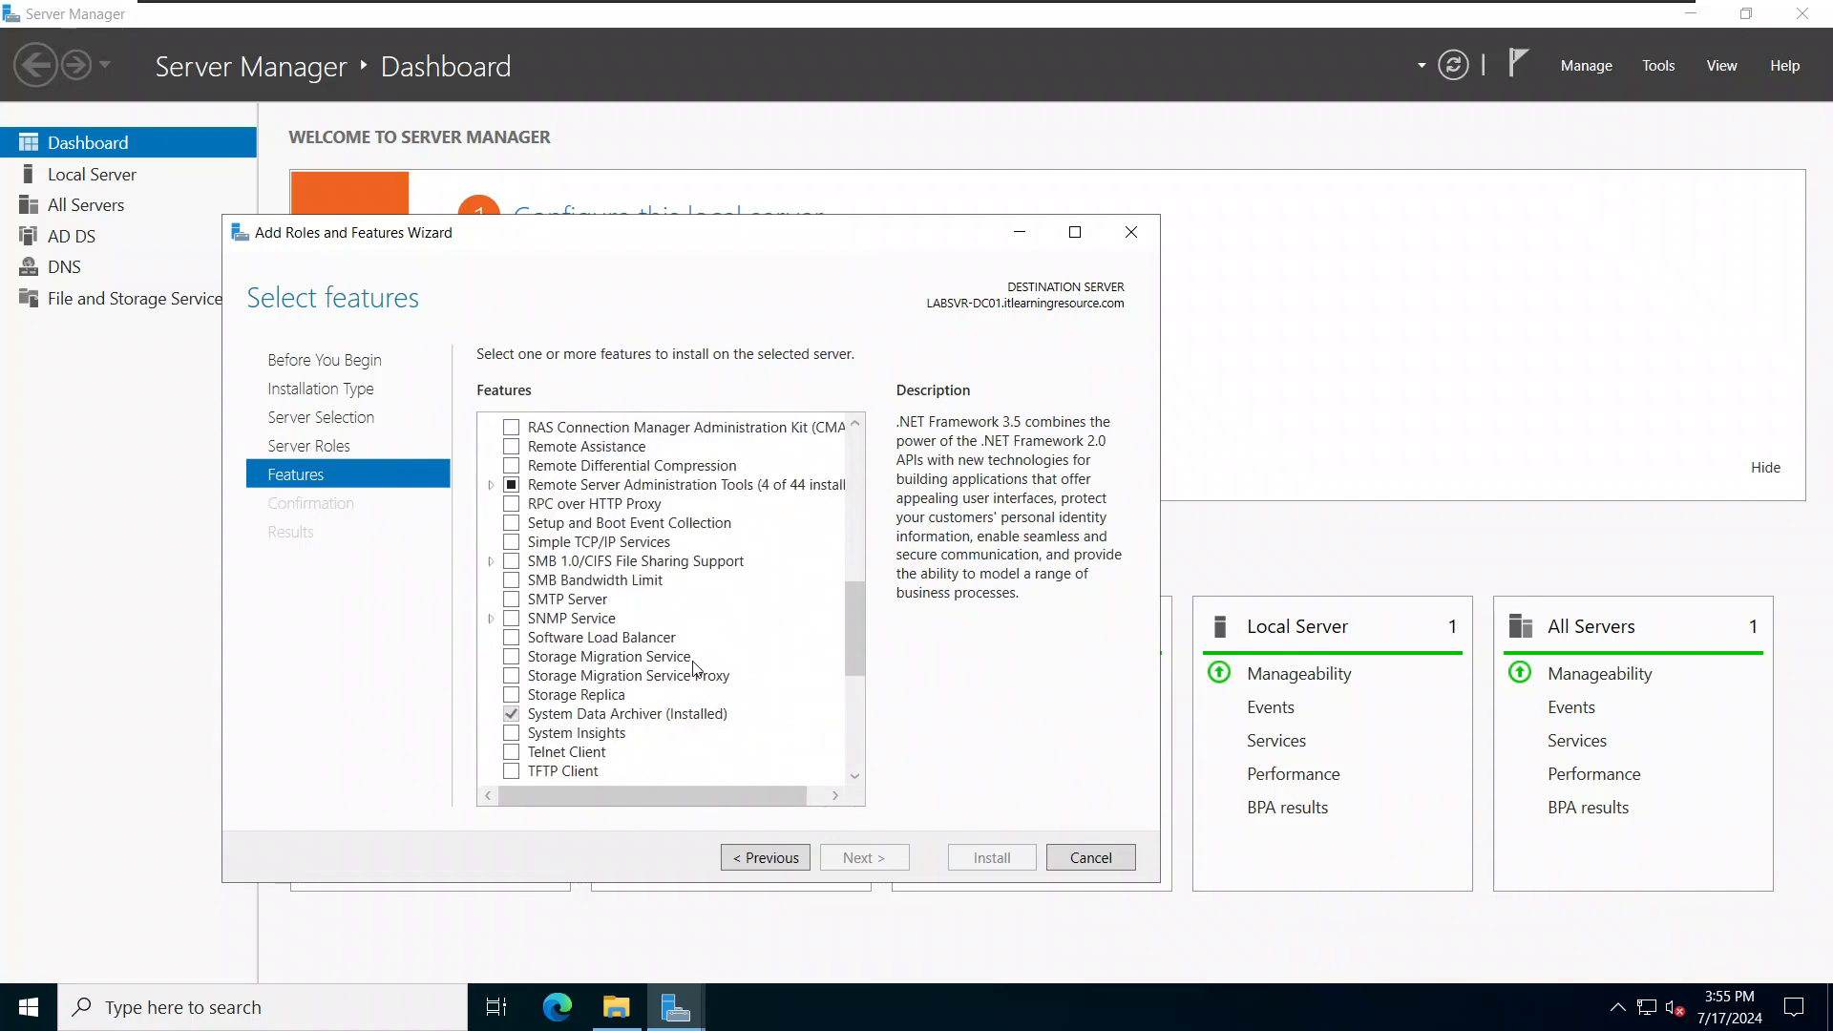
left_click(762, 857)
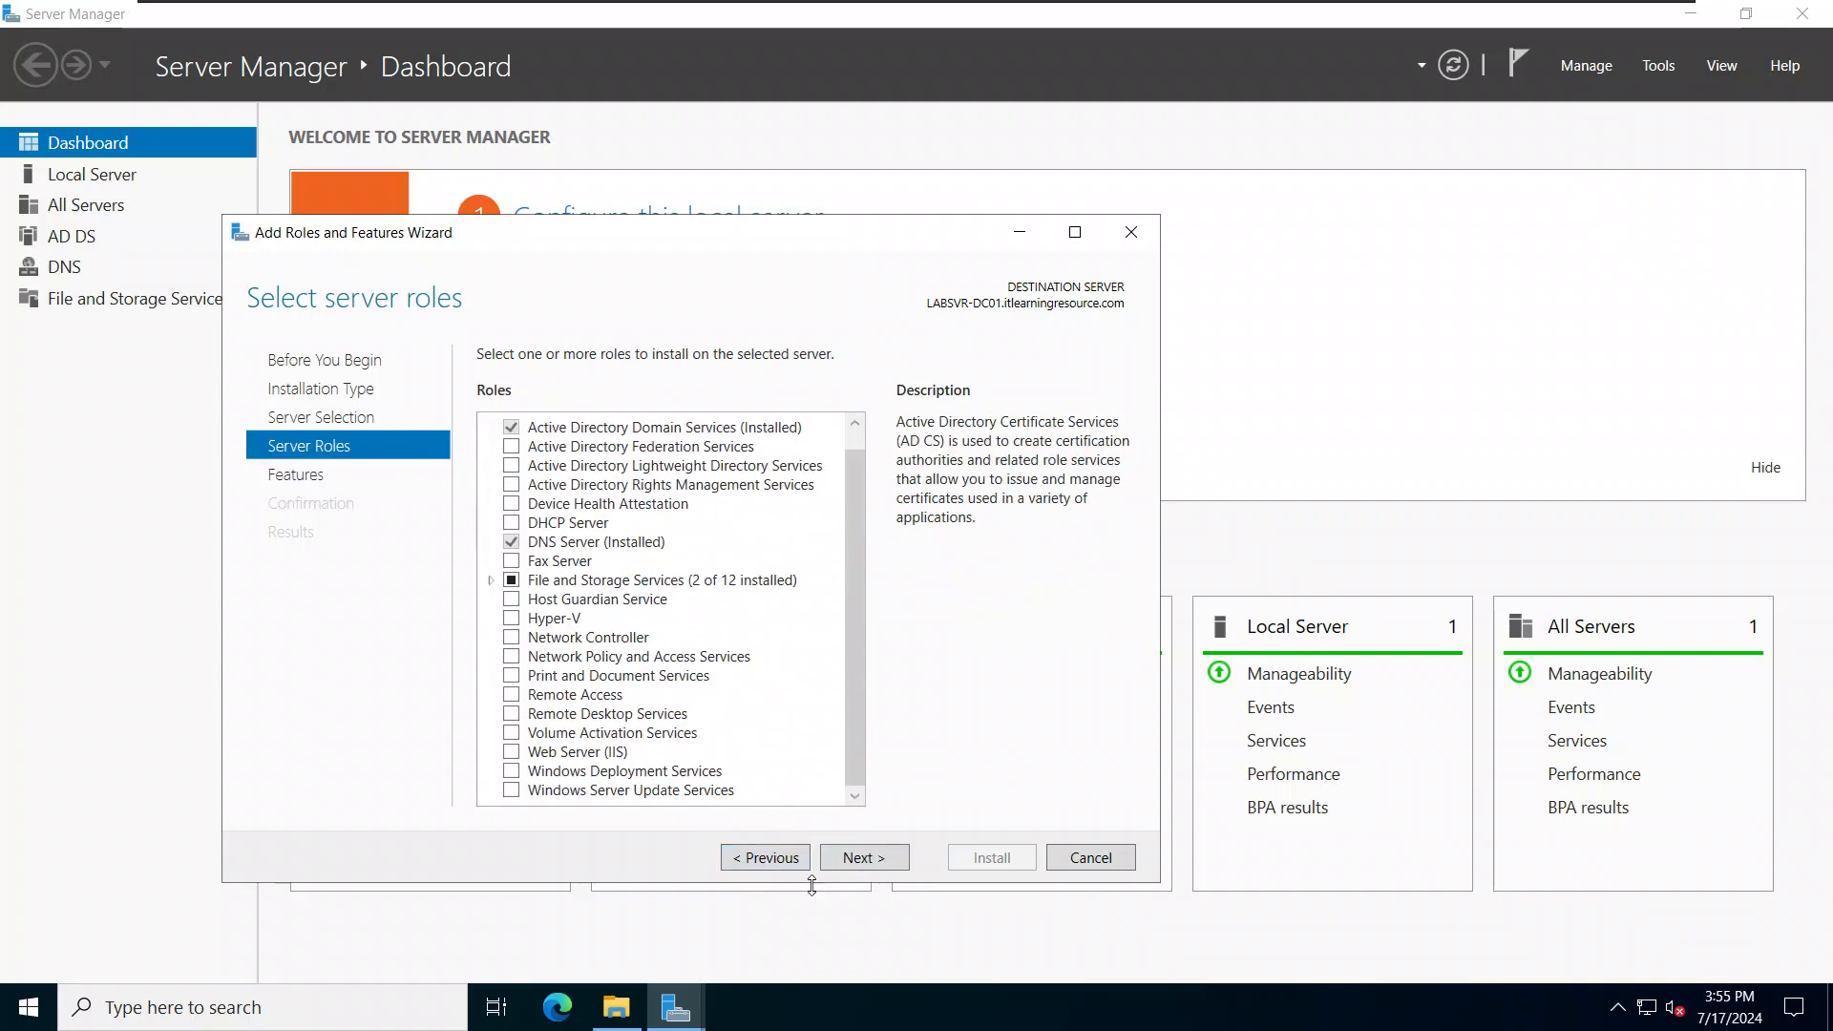
left_click(856, 859)
scroll(589, 666, "down", 8)
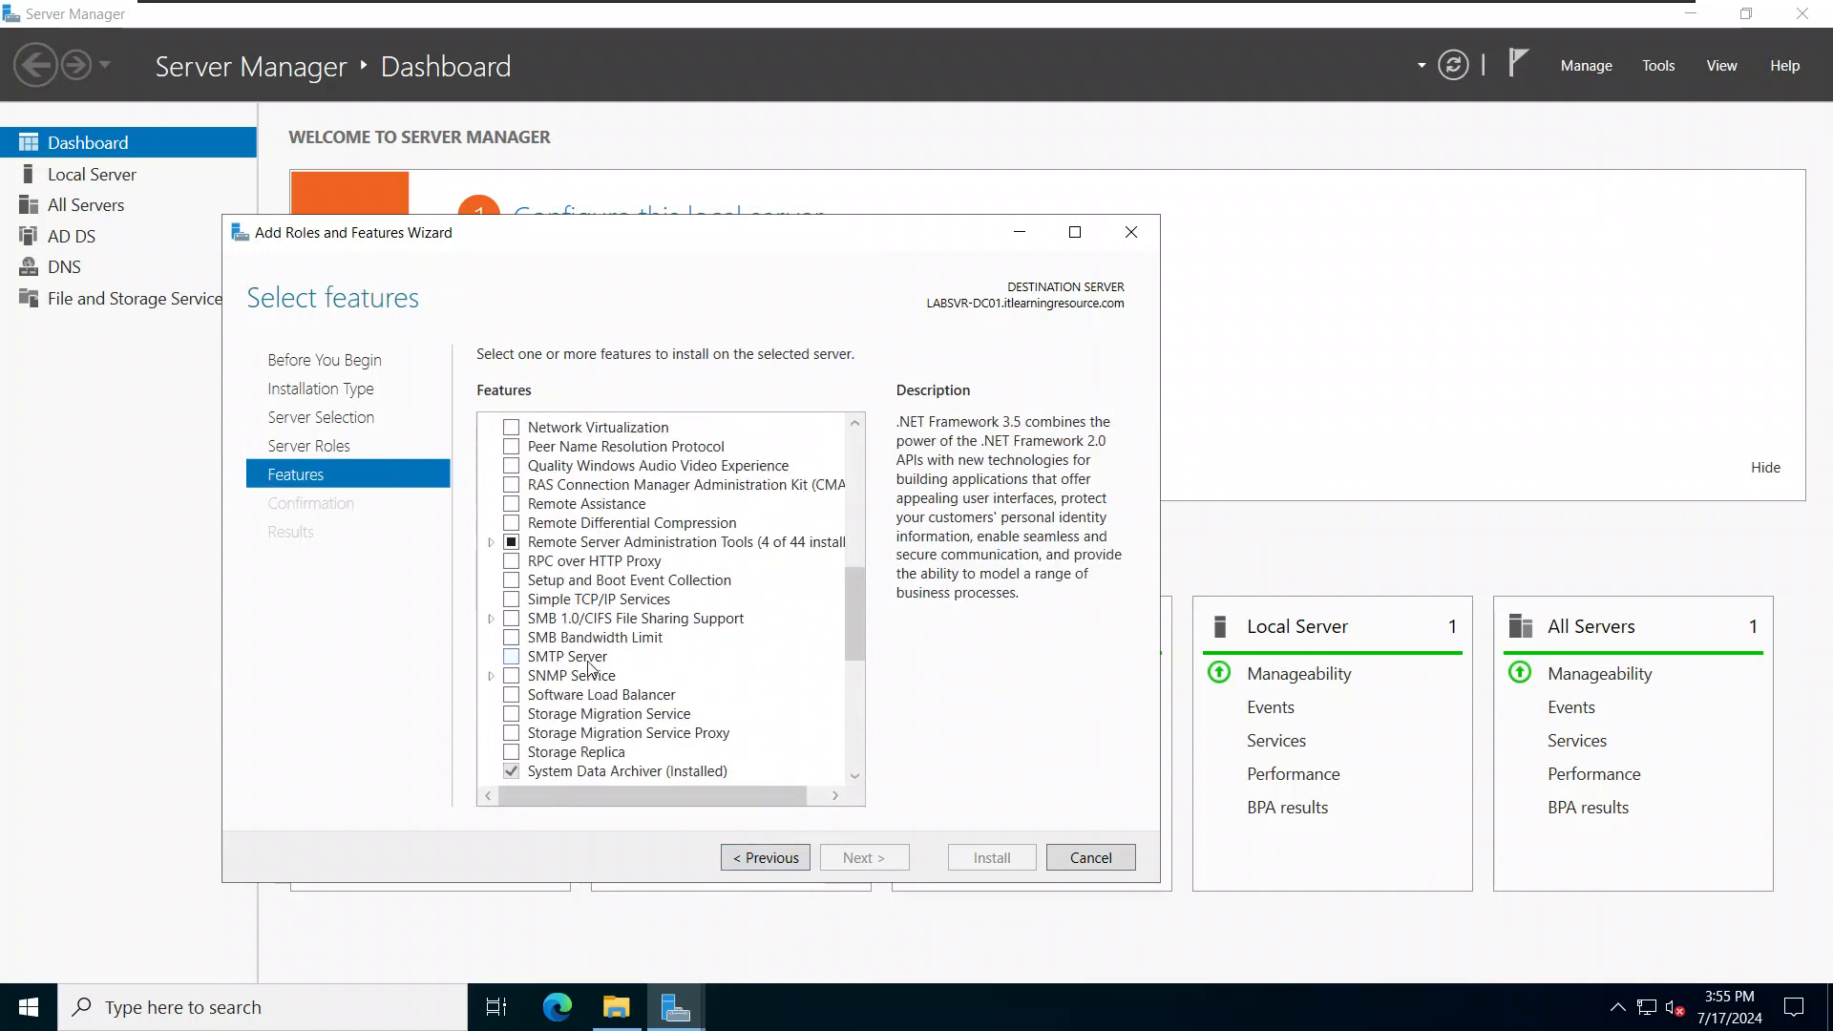
scroll(589, 666, "down", 2)
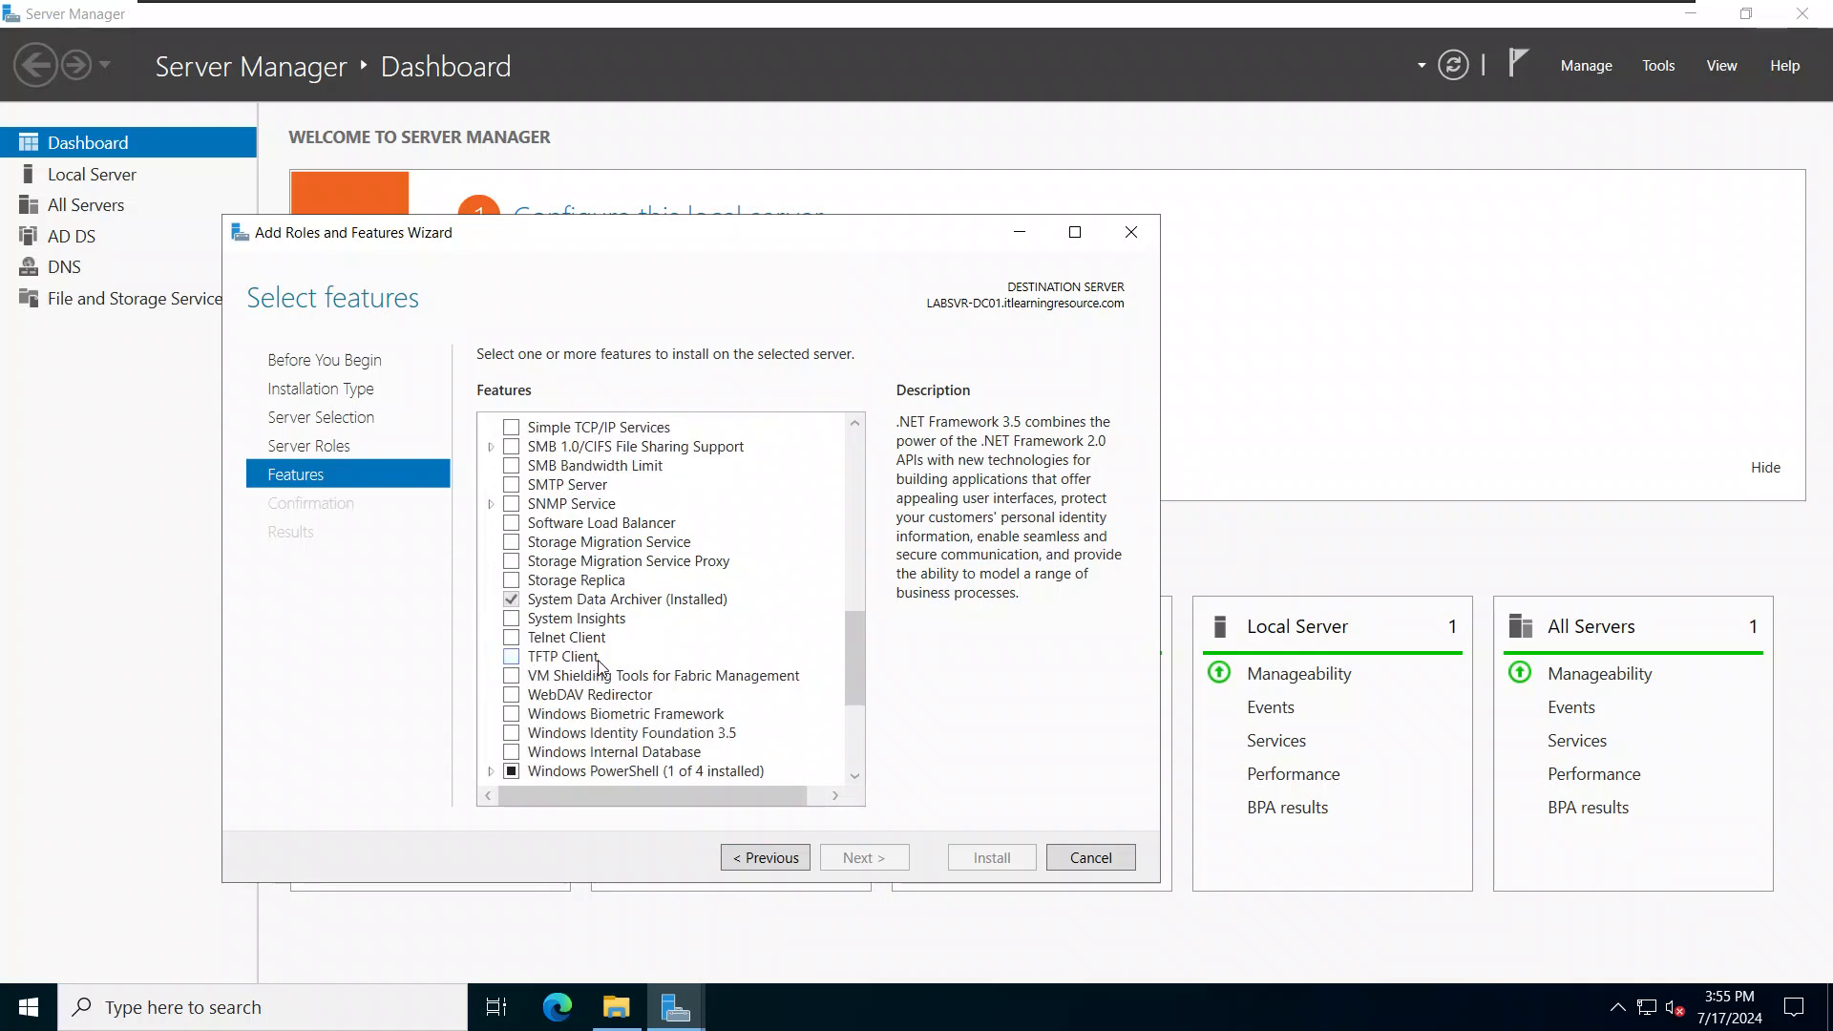
scroll(611, 666, "down", 3)
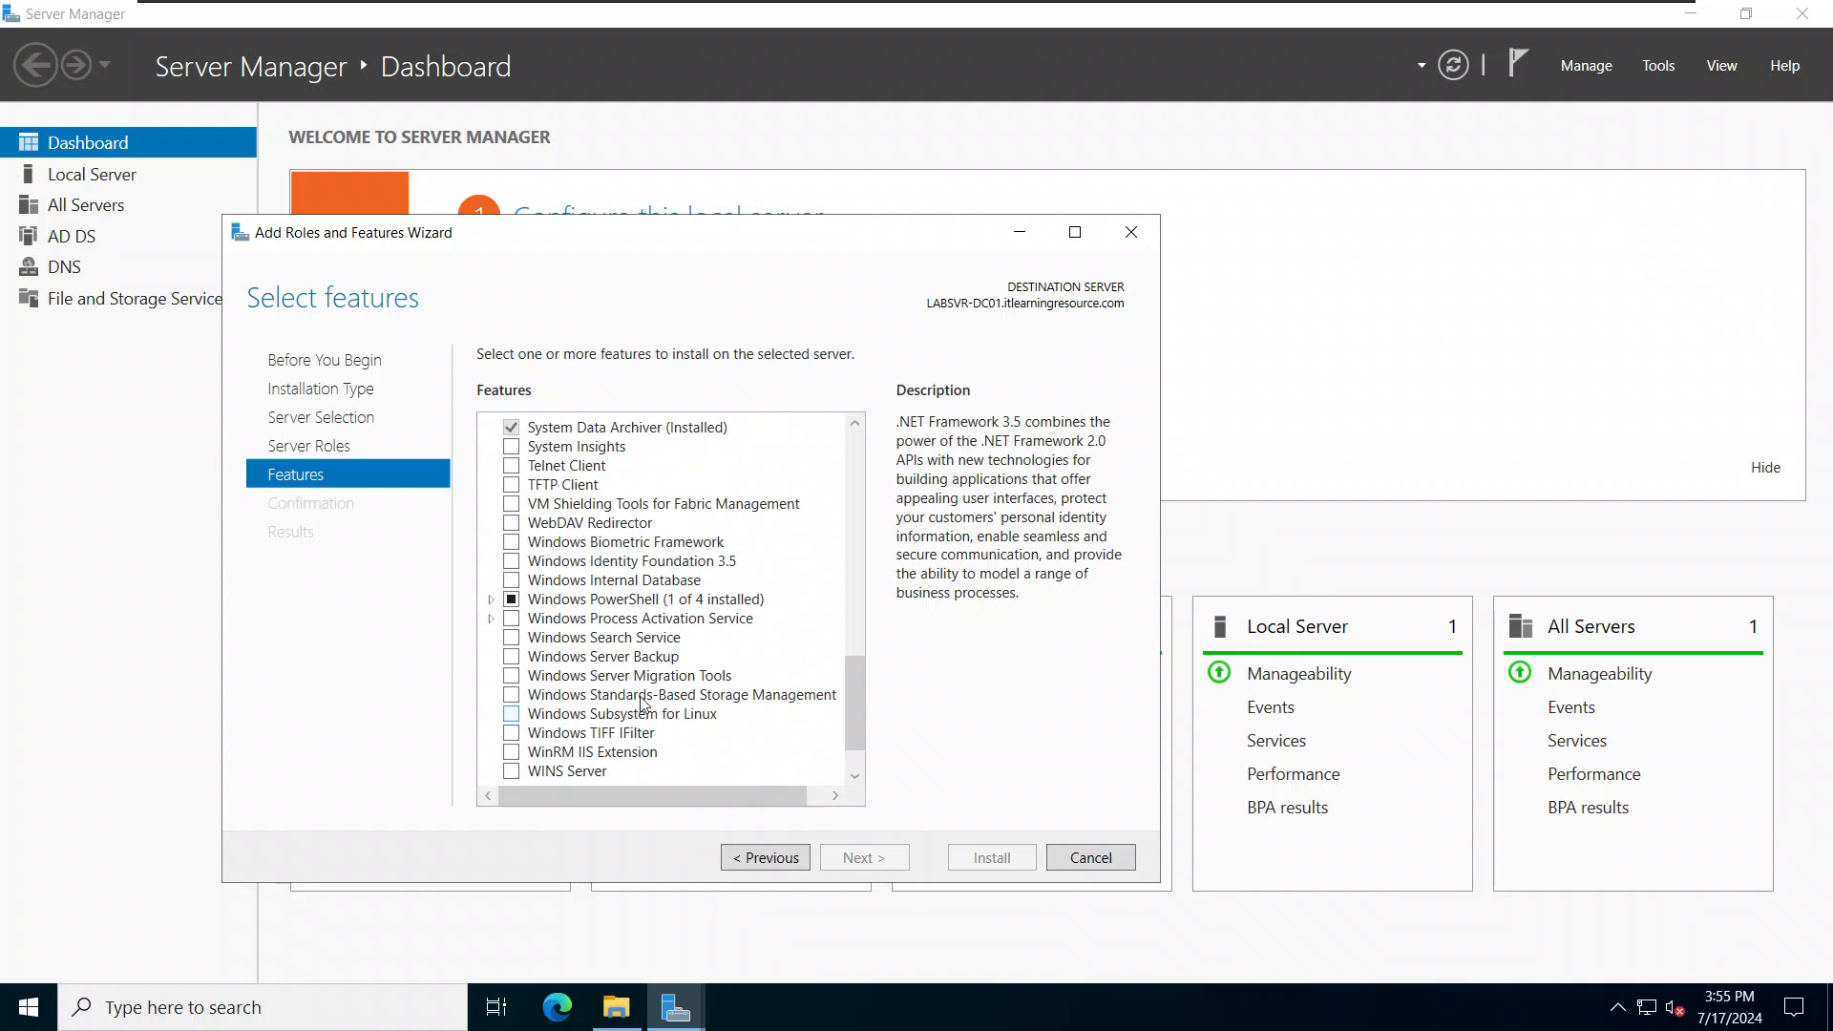
left_click(512, 656)
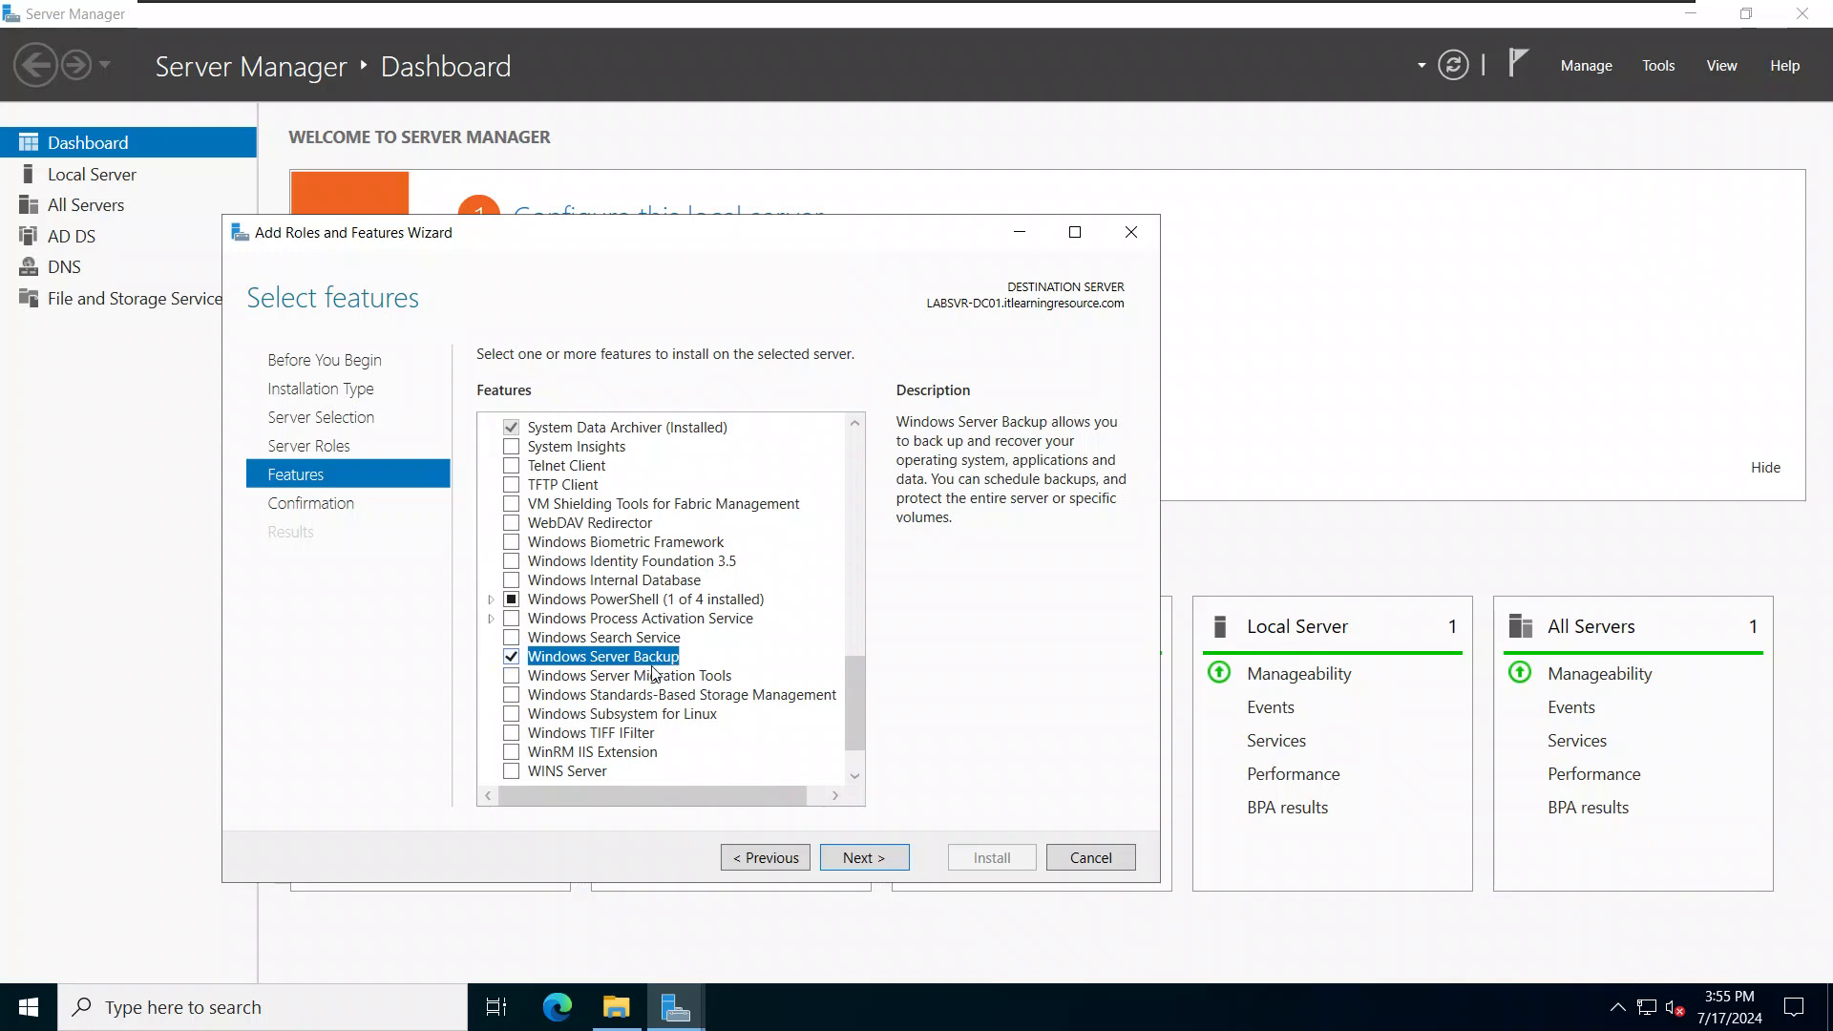
Recheck the server roles, return to the feature selection, and install Windows Server Backup without an automatic restart.
left_click(743, 858)
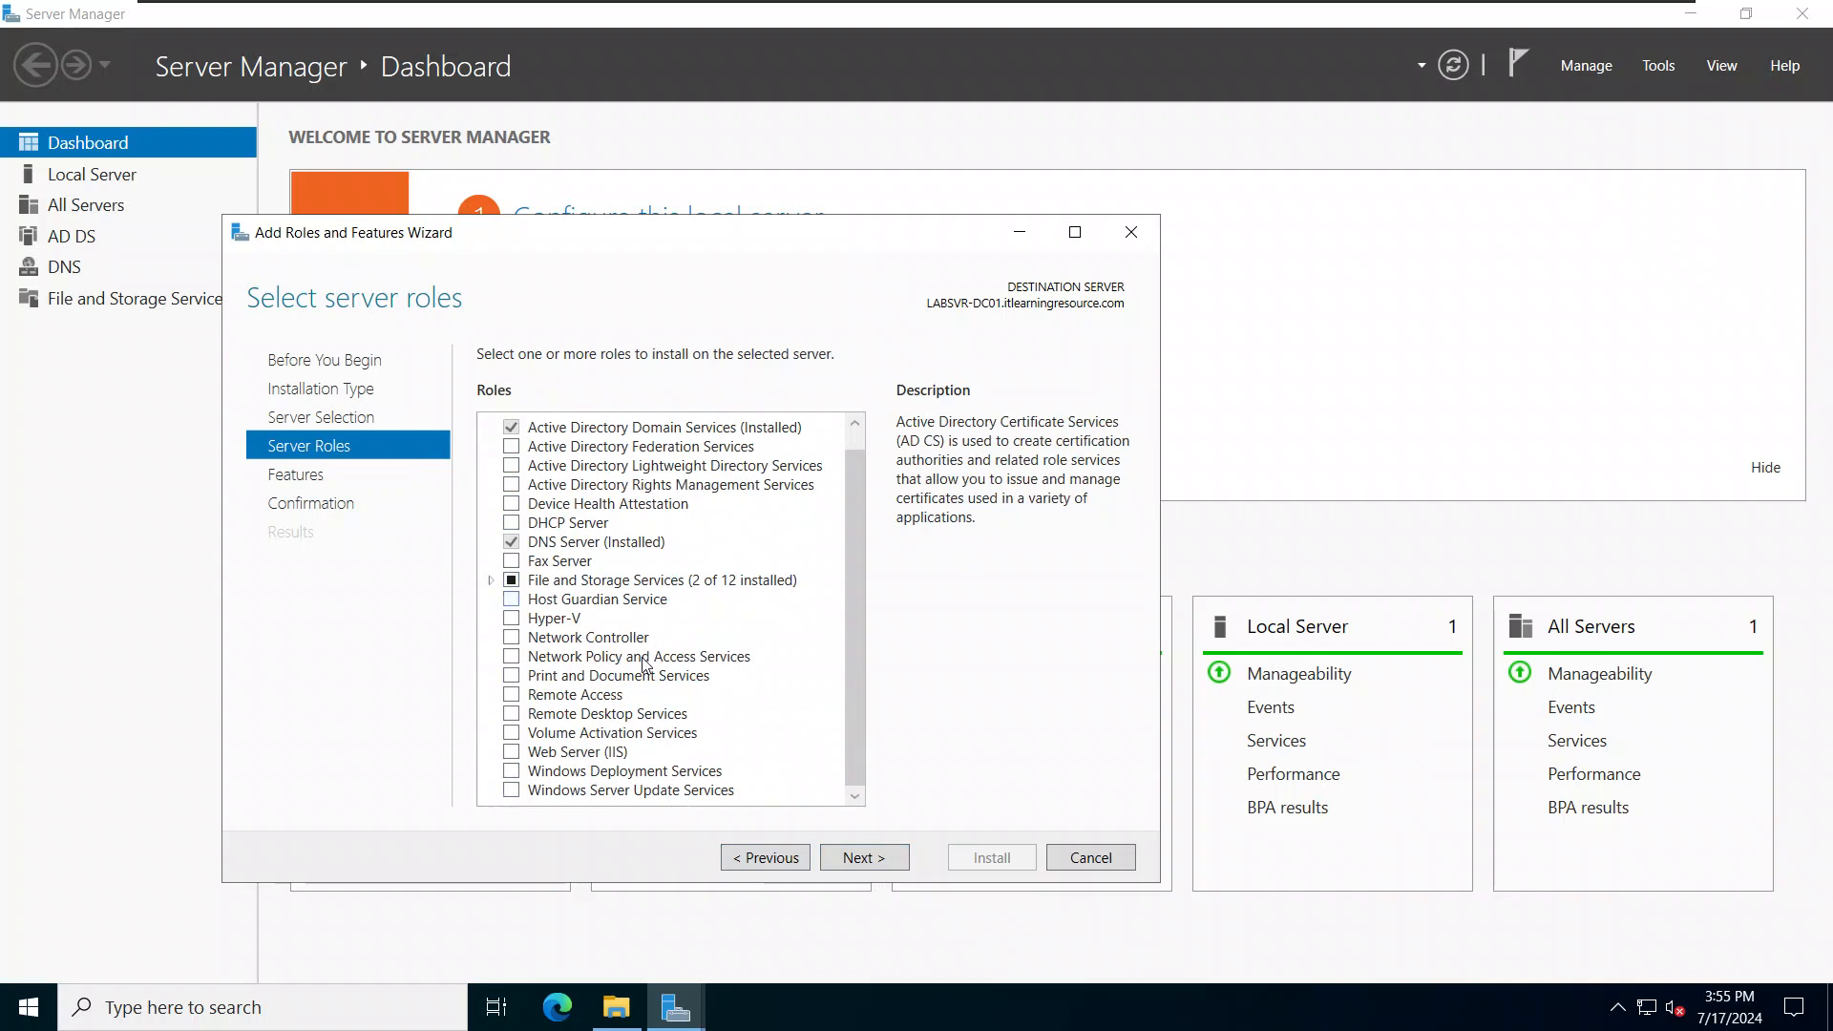
left_click(862, 858)
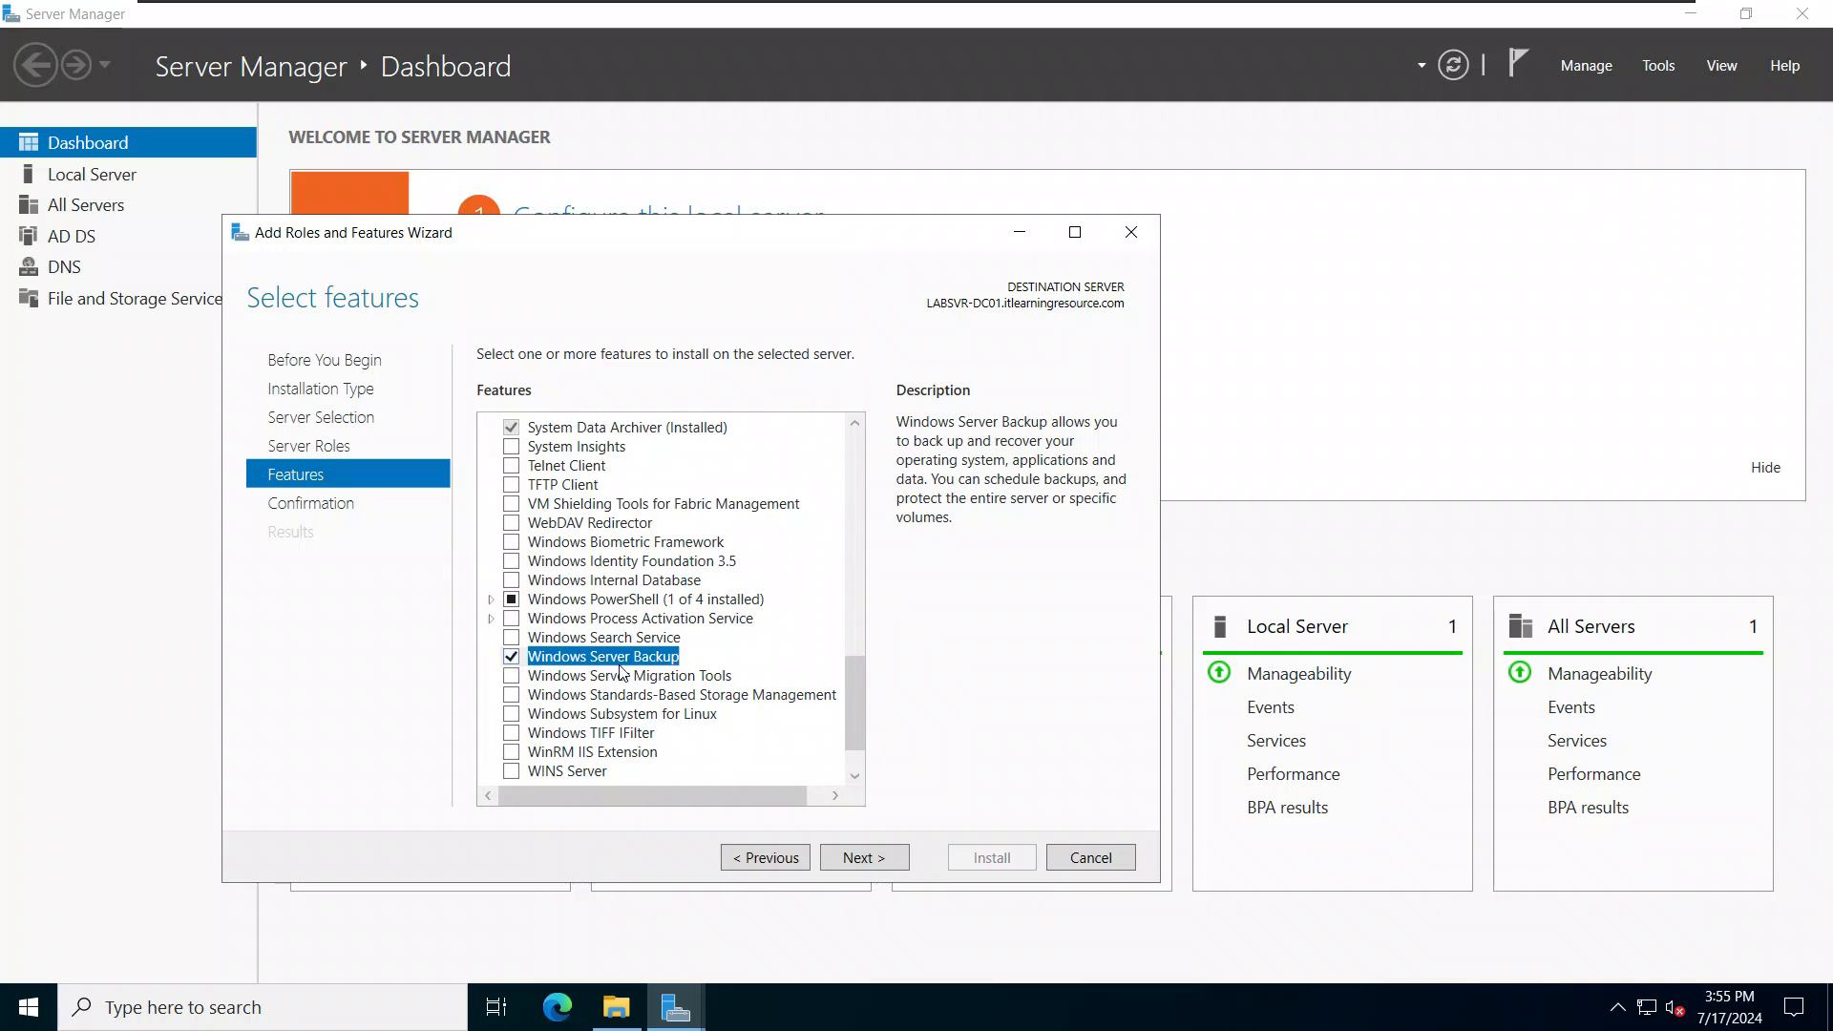
left_click(864, 858)
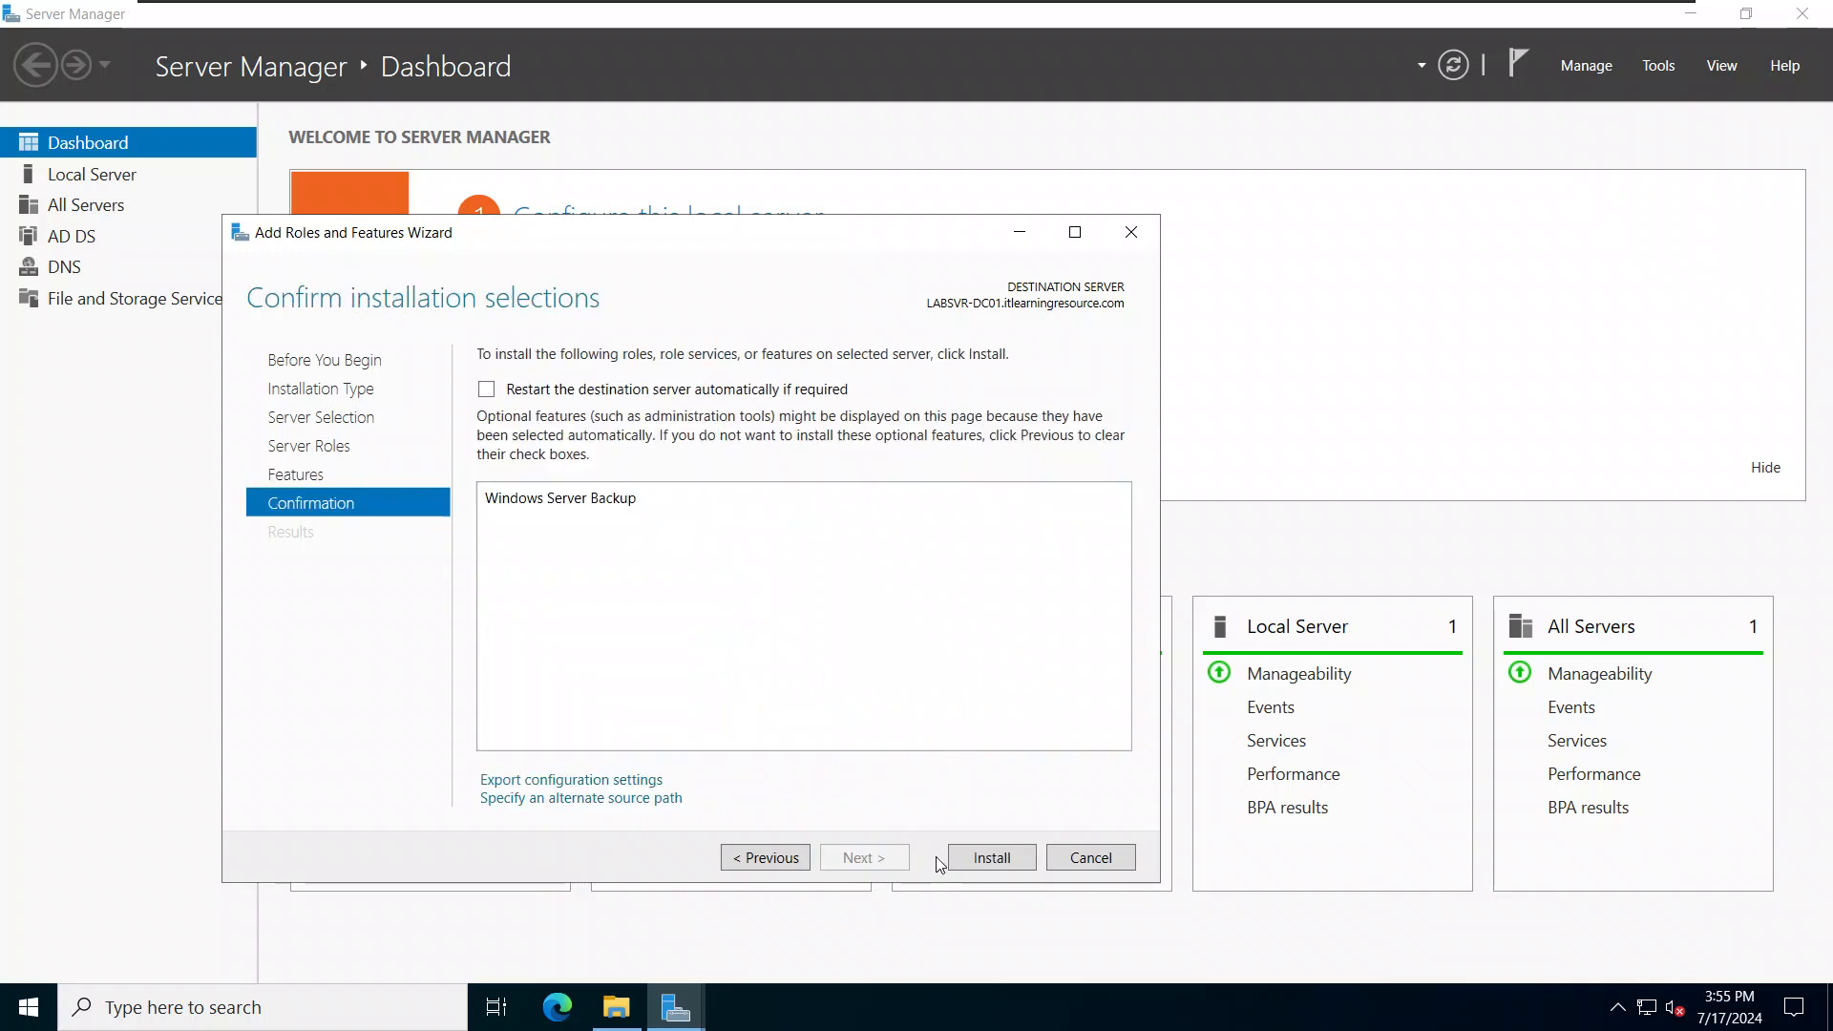
left_click(989, 858)
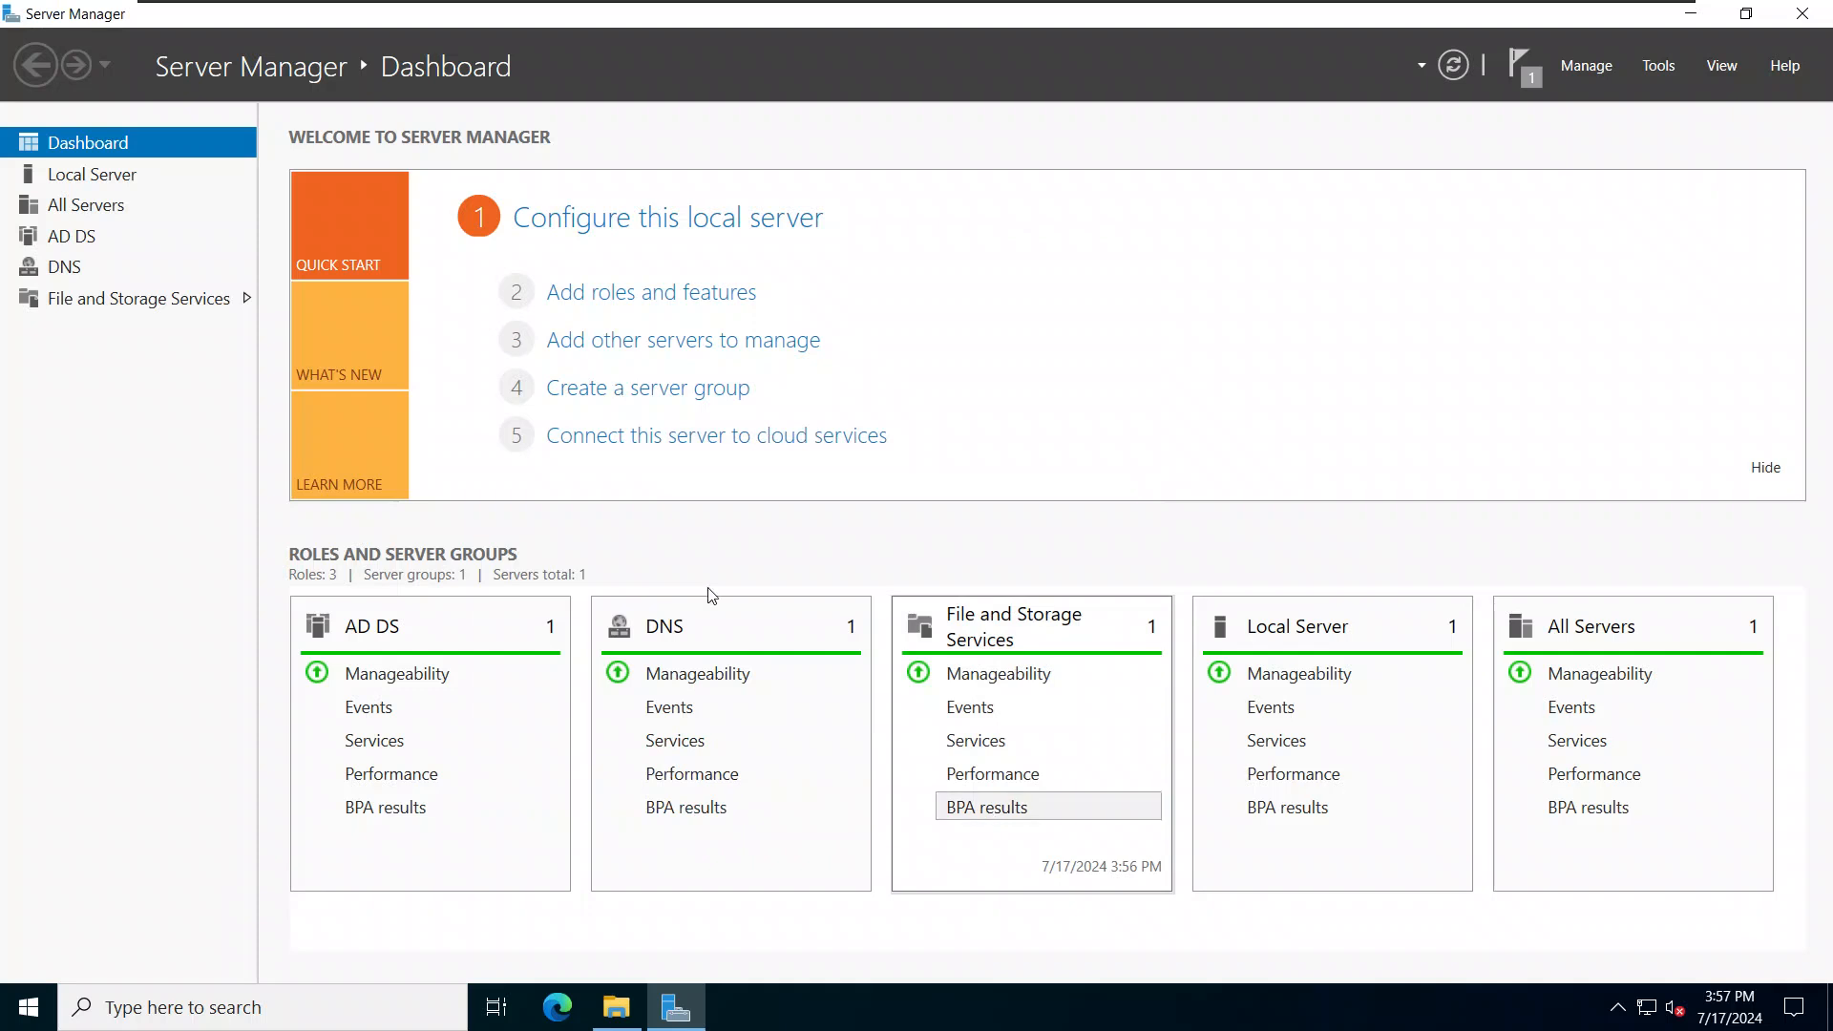
Check the feature installation status in the notifications, refresh the dashboard, and check the notifications again.
left_click(1520, 64)
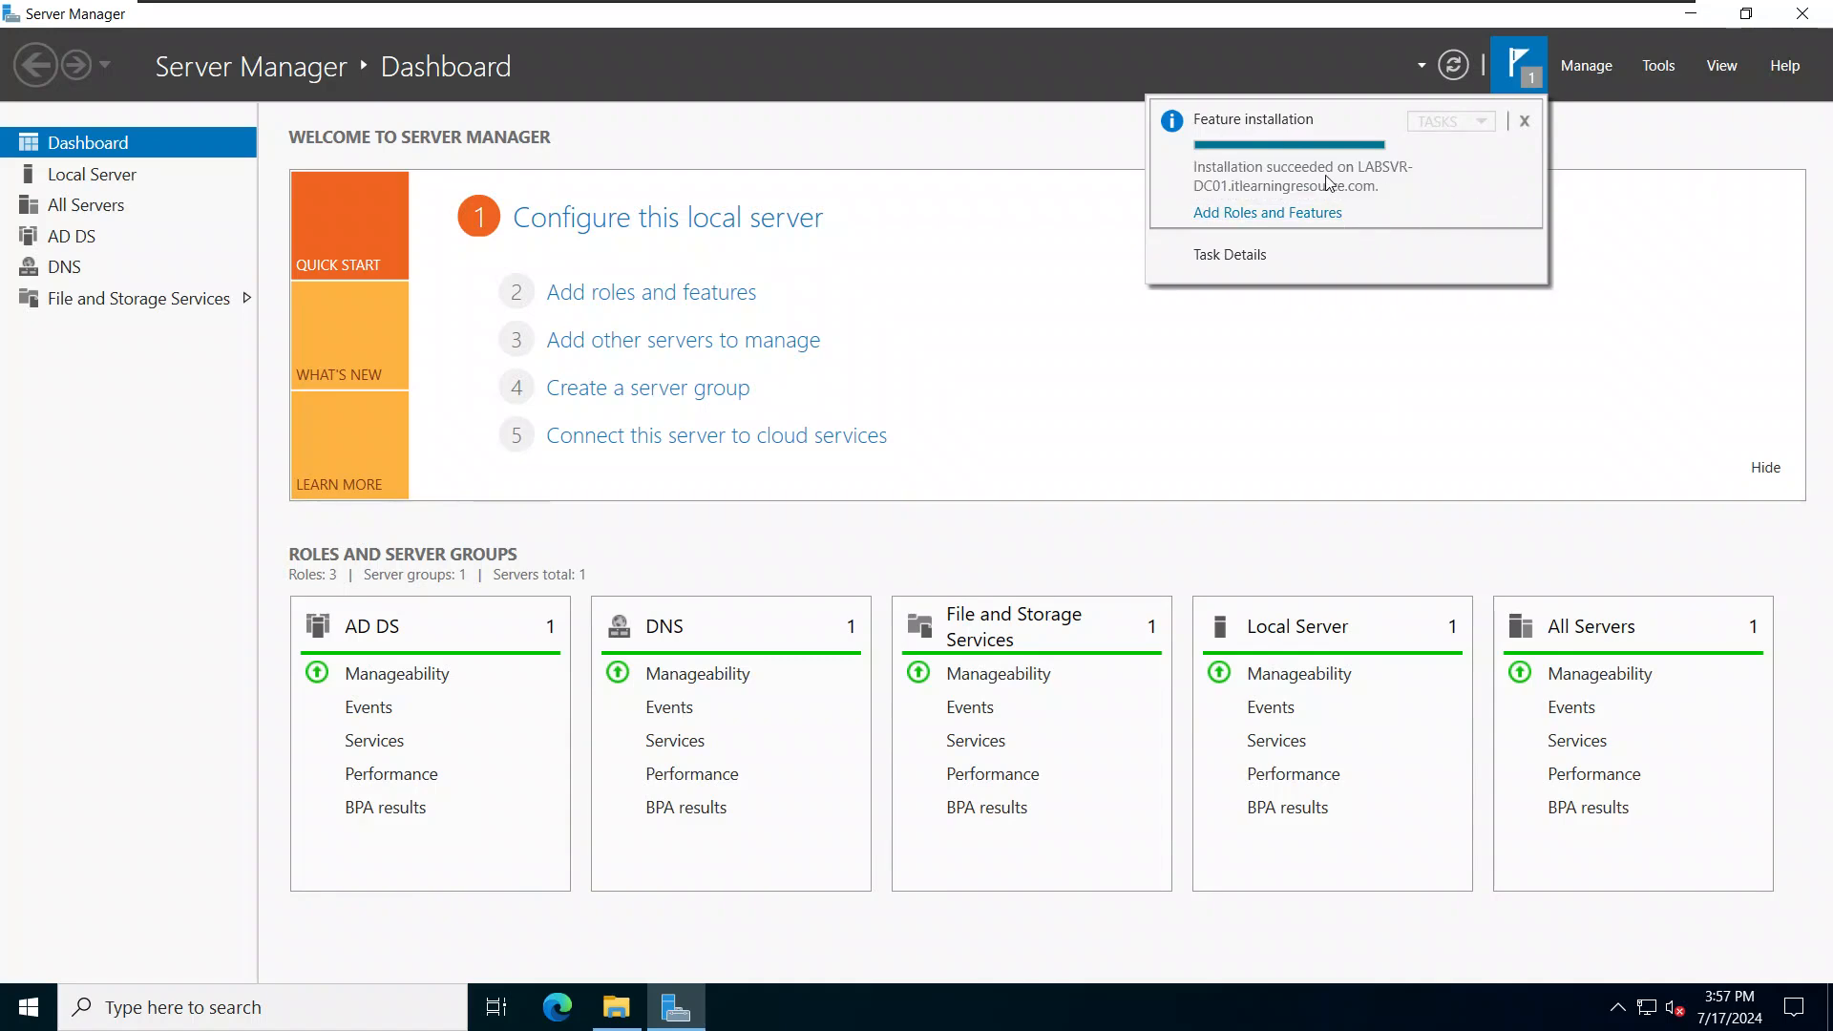
left_click(1617, 208)
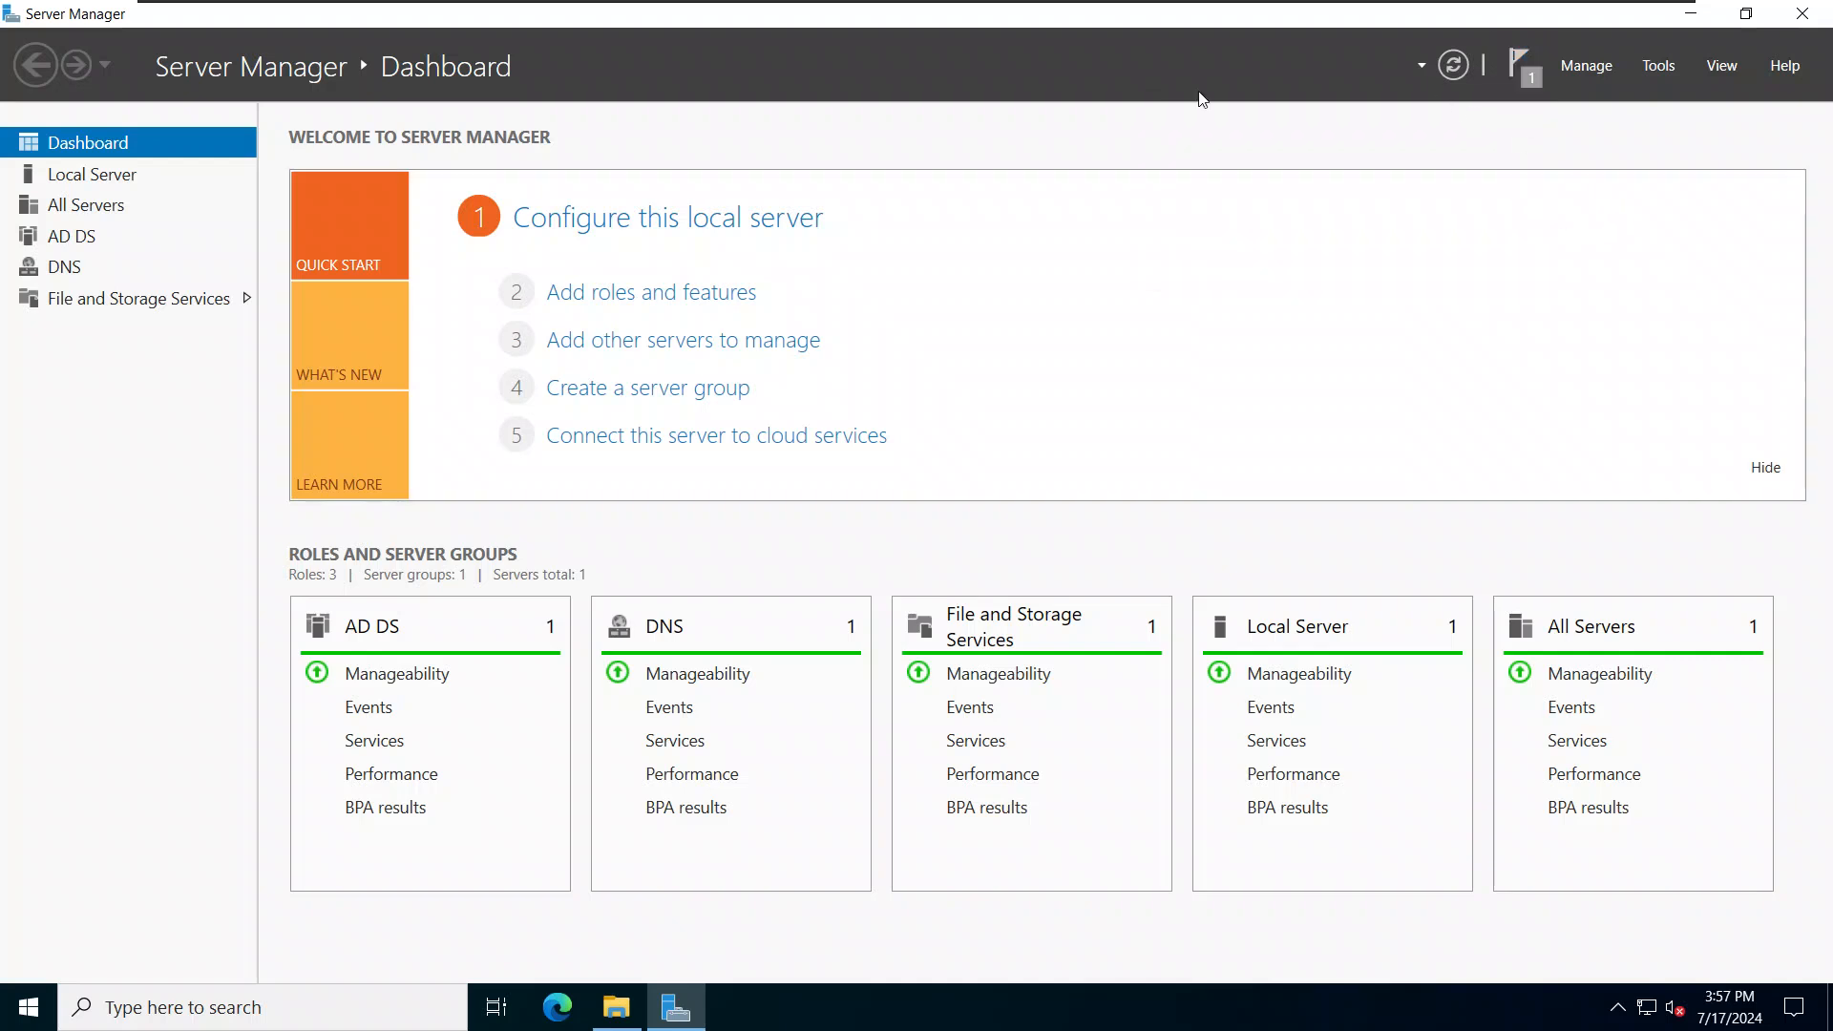
left_click(1454, 66)
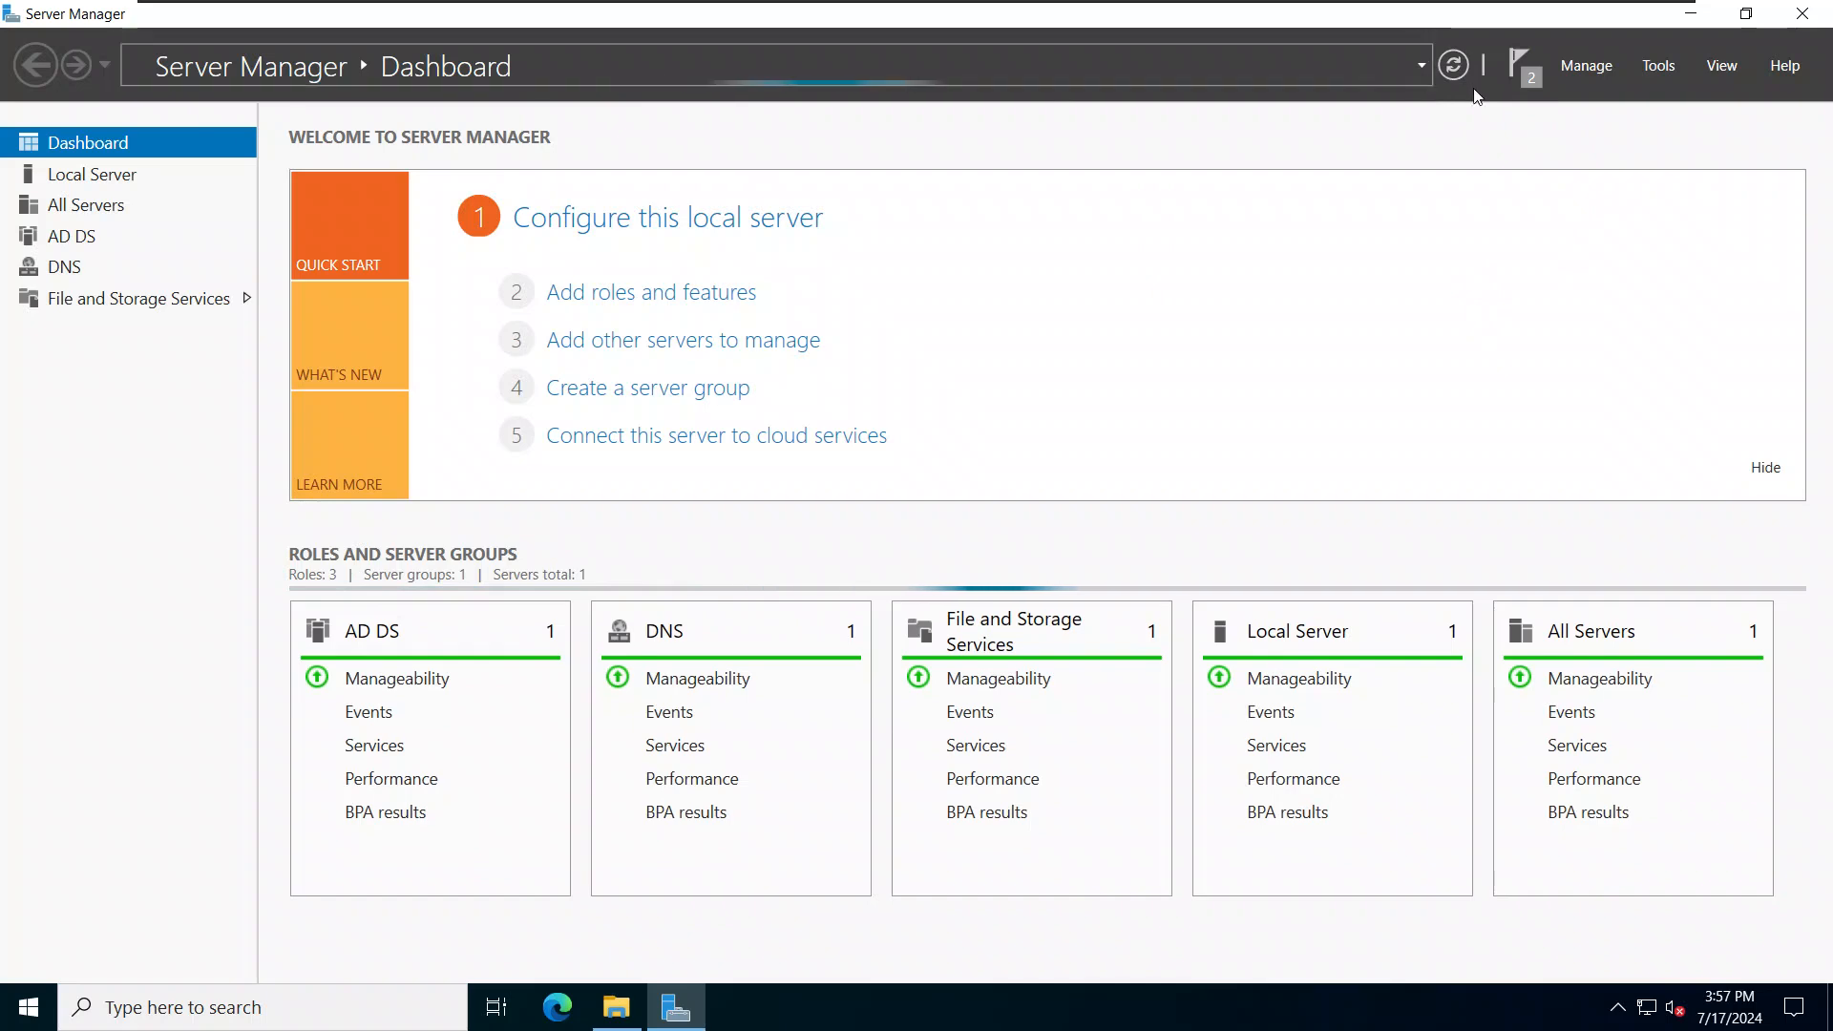
left_click(1520, 72)
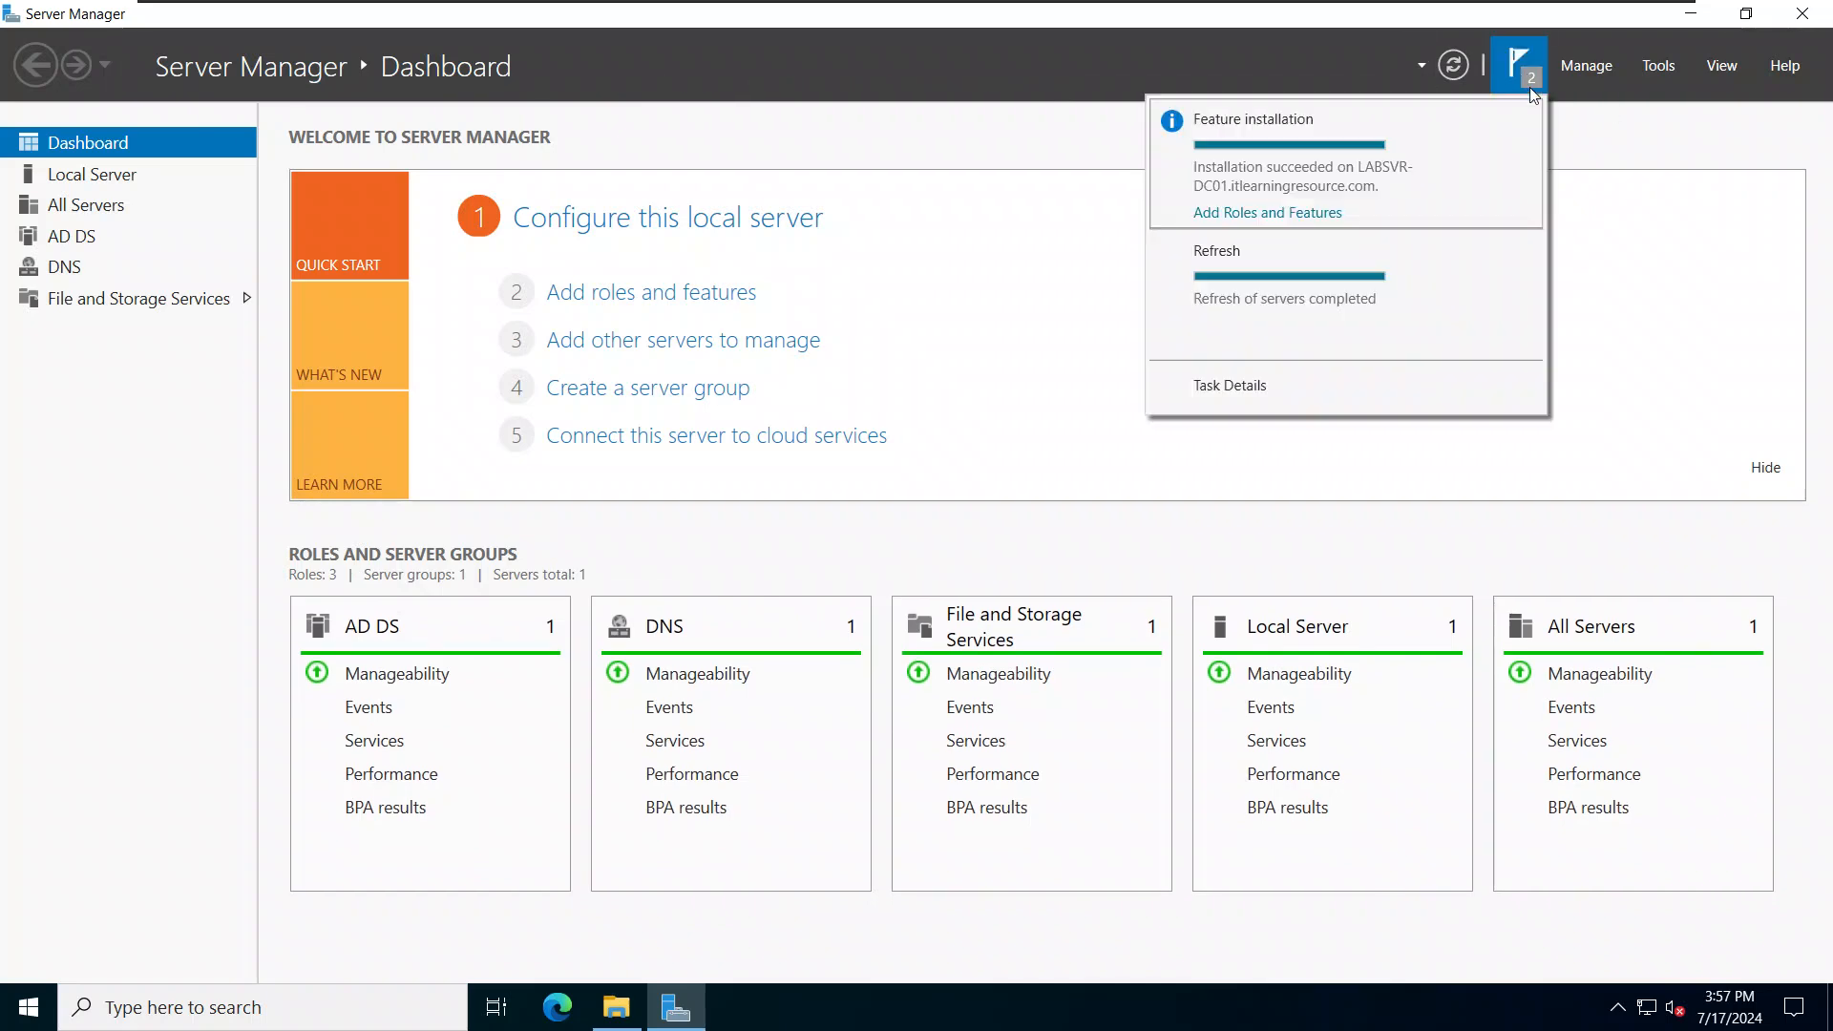
left_click(1661, 69)
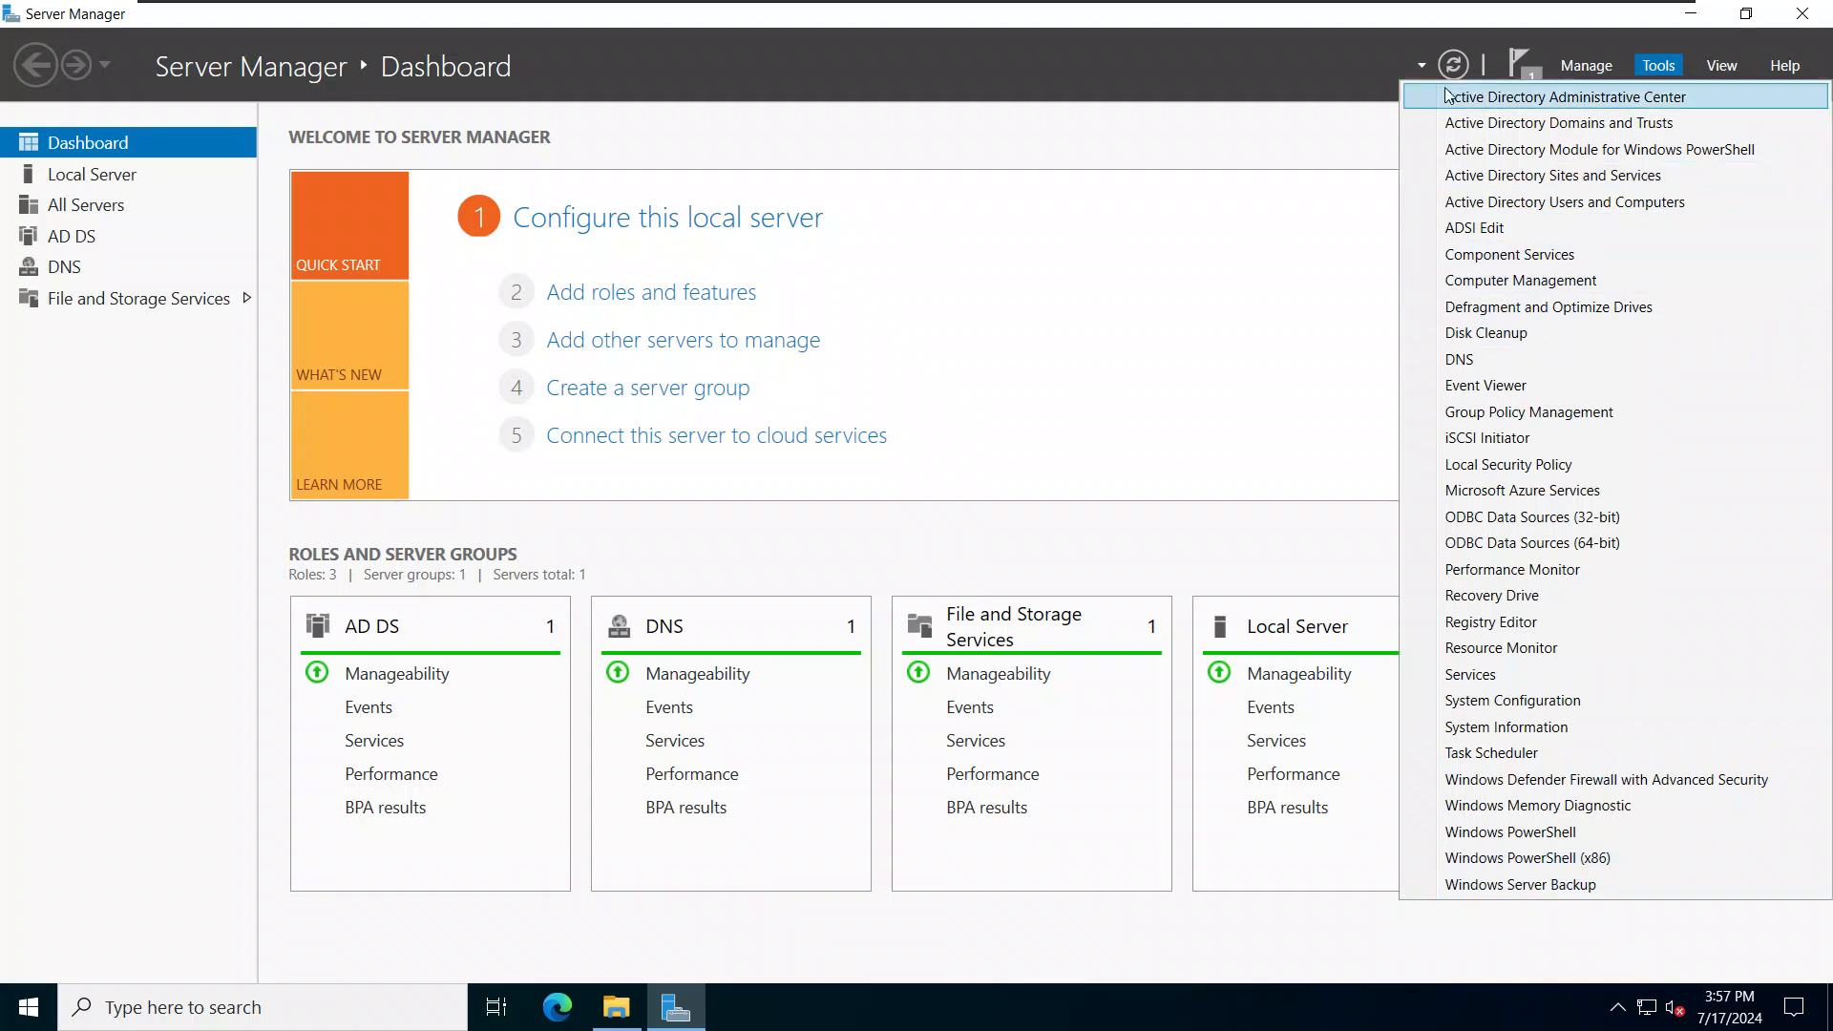
left_click(1252, 106)
left_click(1251, 76)
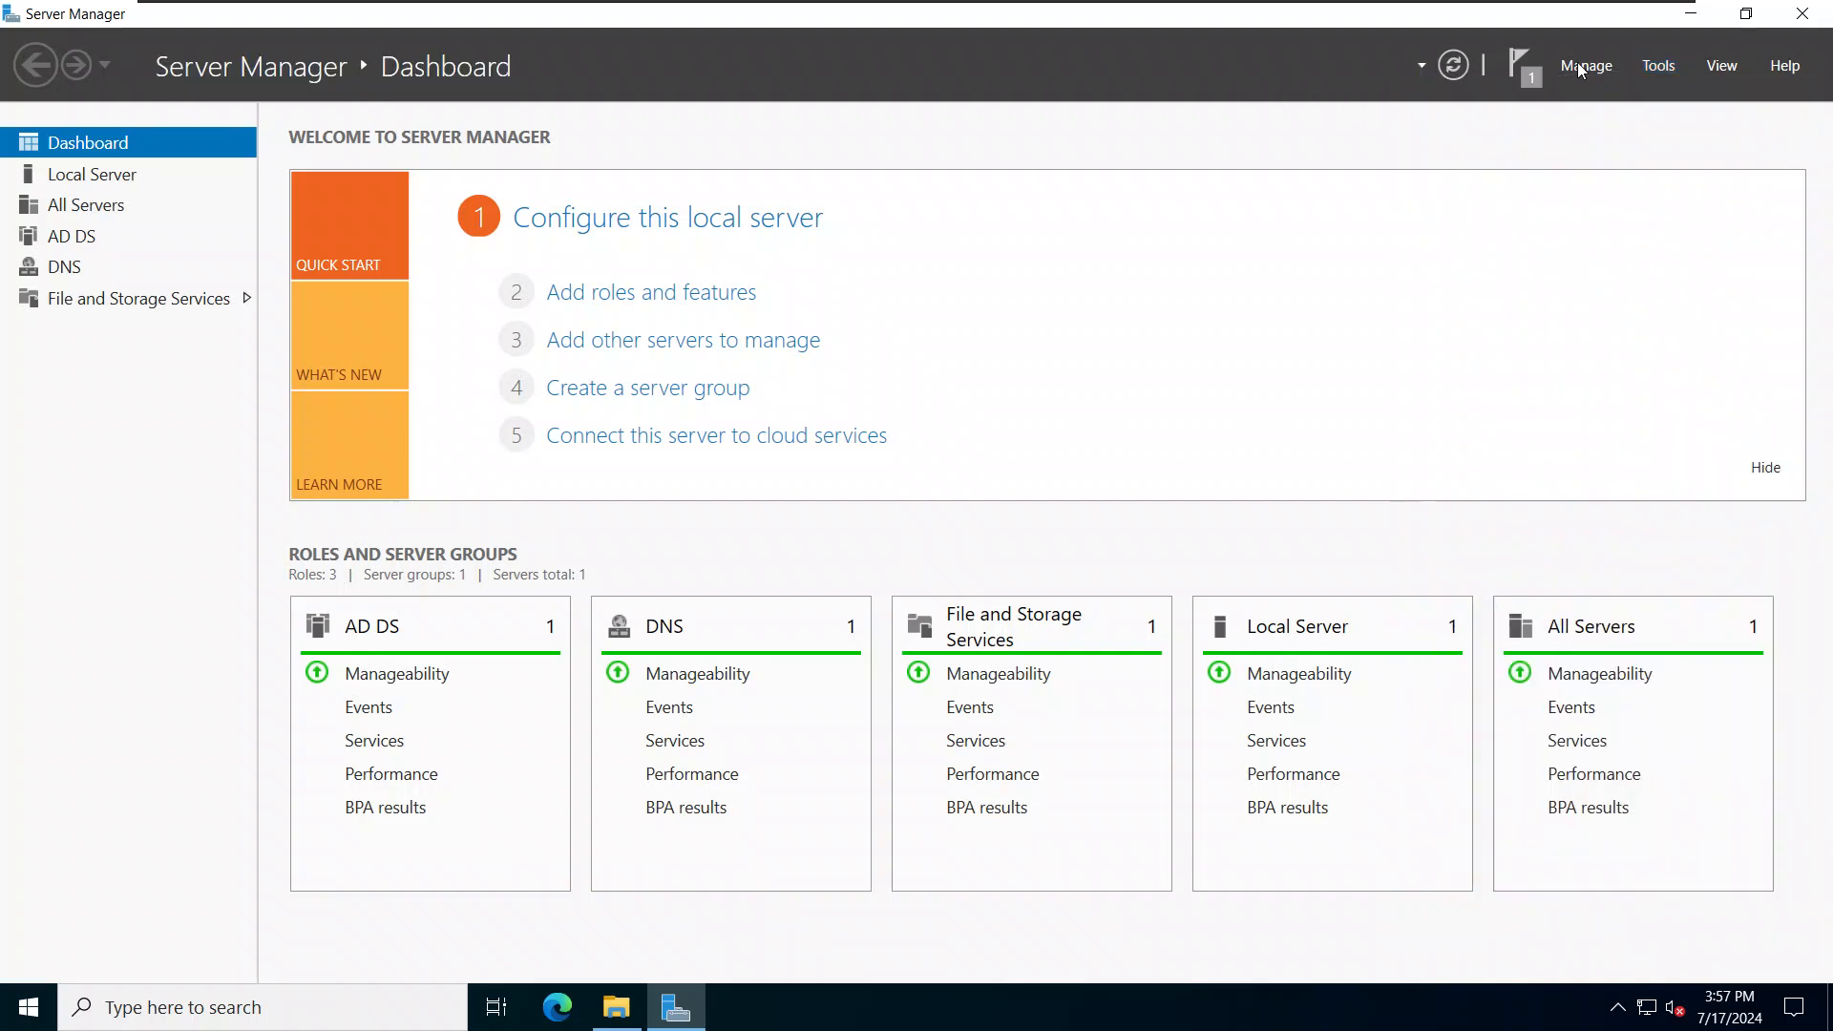
left_click(1581, 67)
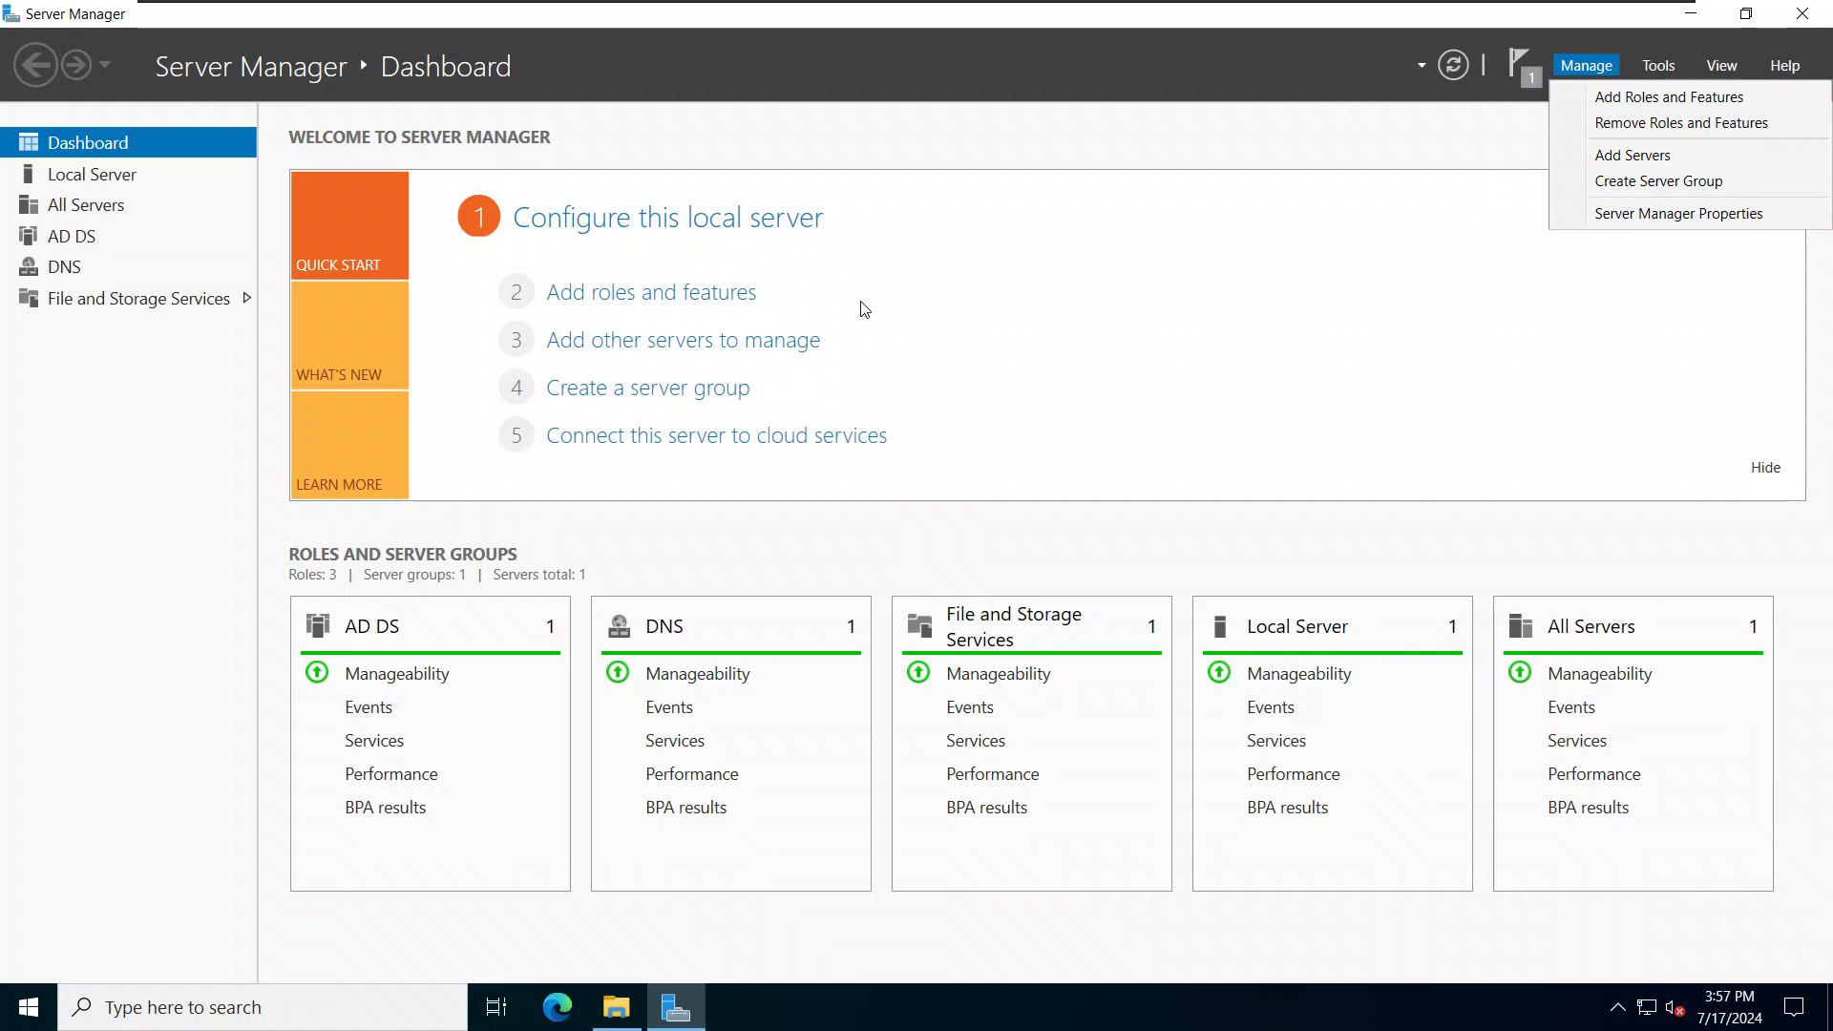
left_click(1659, 65)
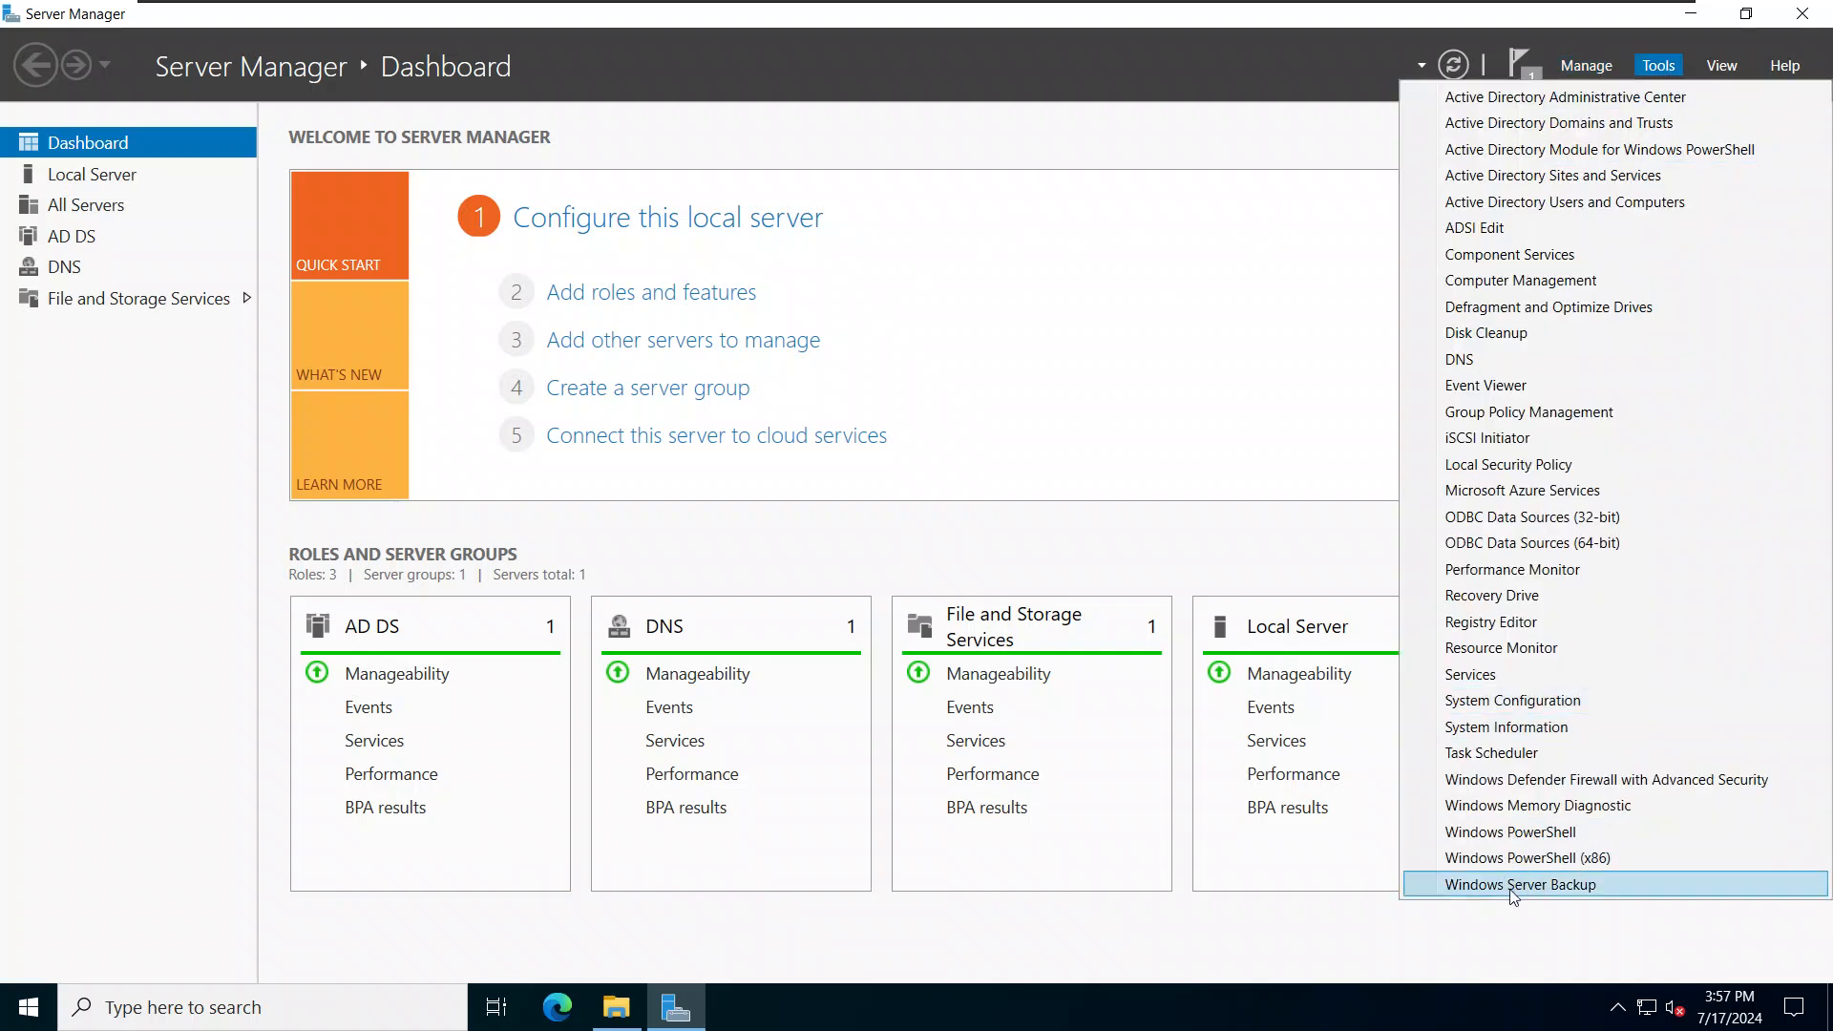
left_click(1569, 64)
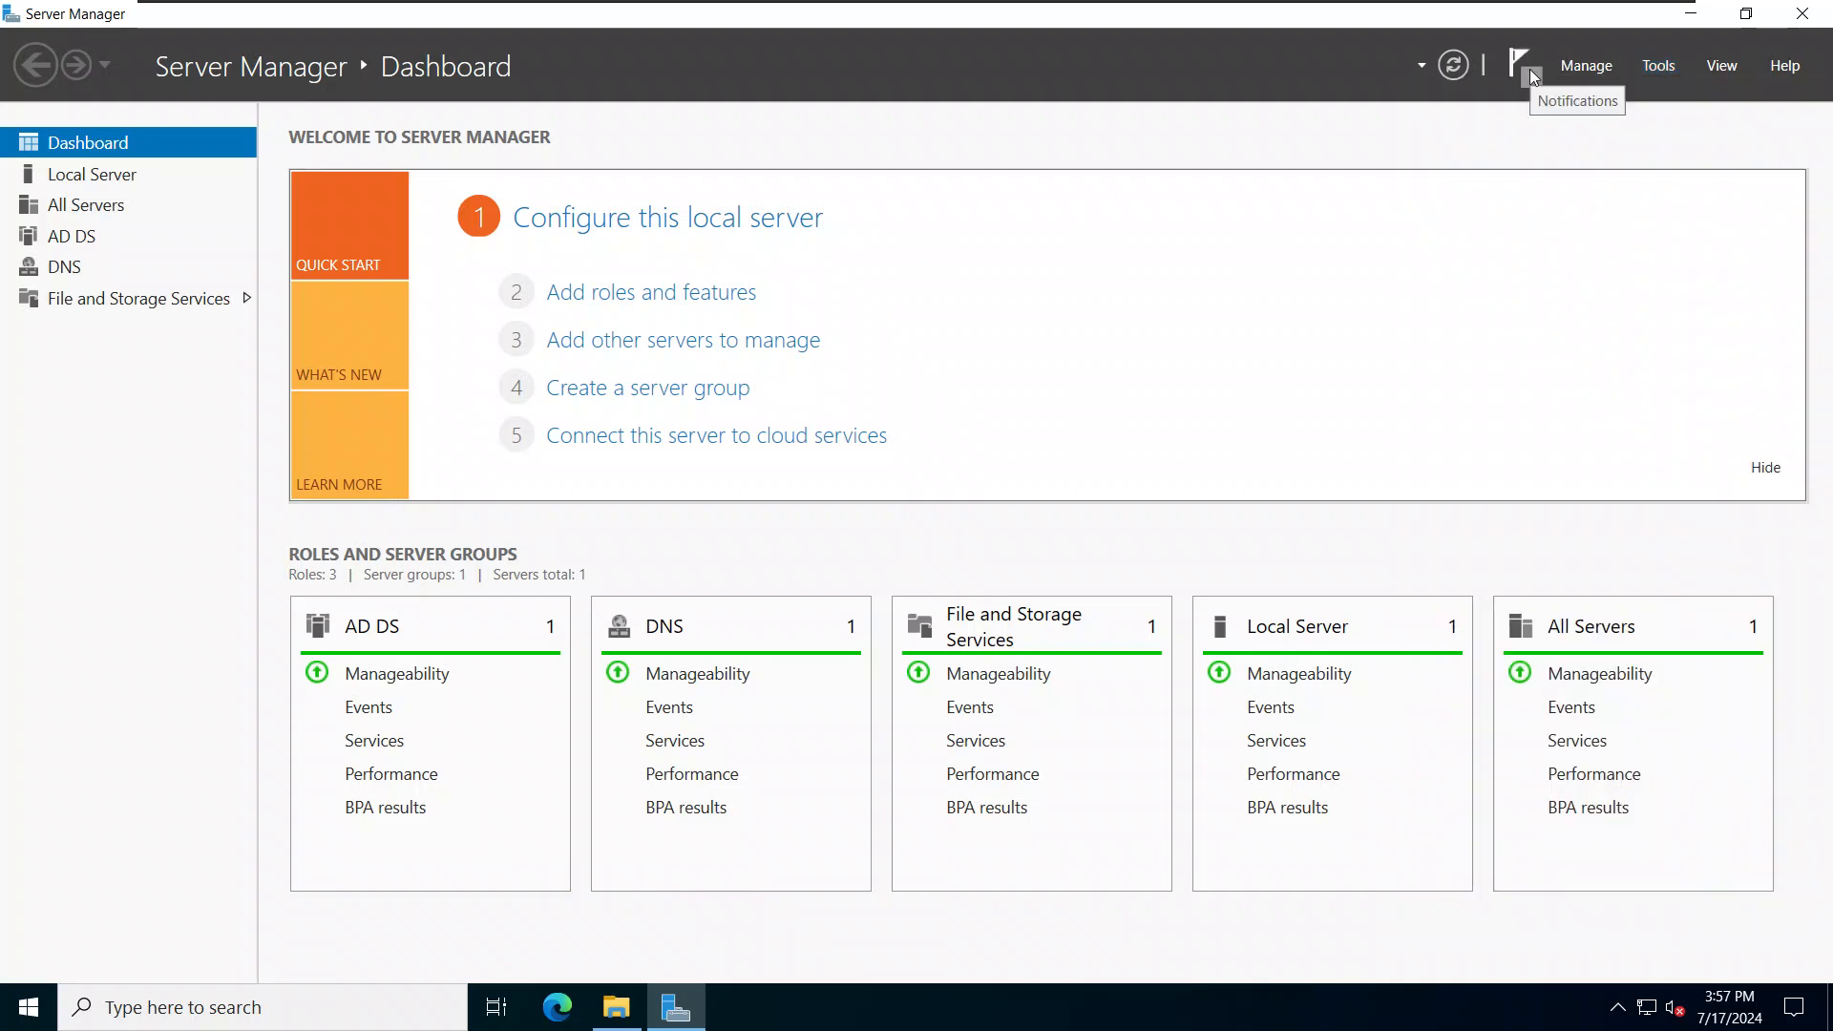
Launch Windows Server Backup from the server's administrative tools and show its Local Backup view.
left_click(1644, 63)
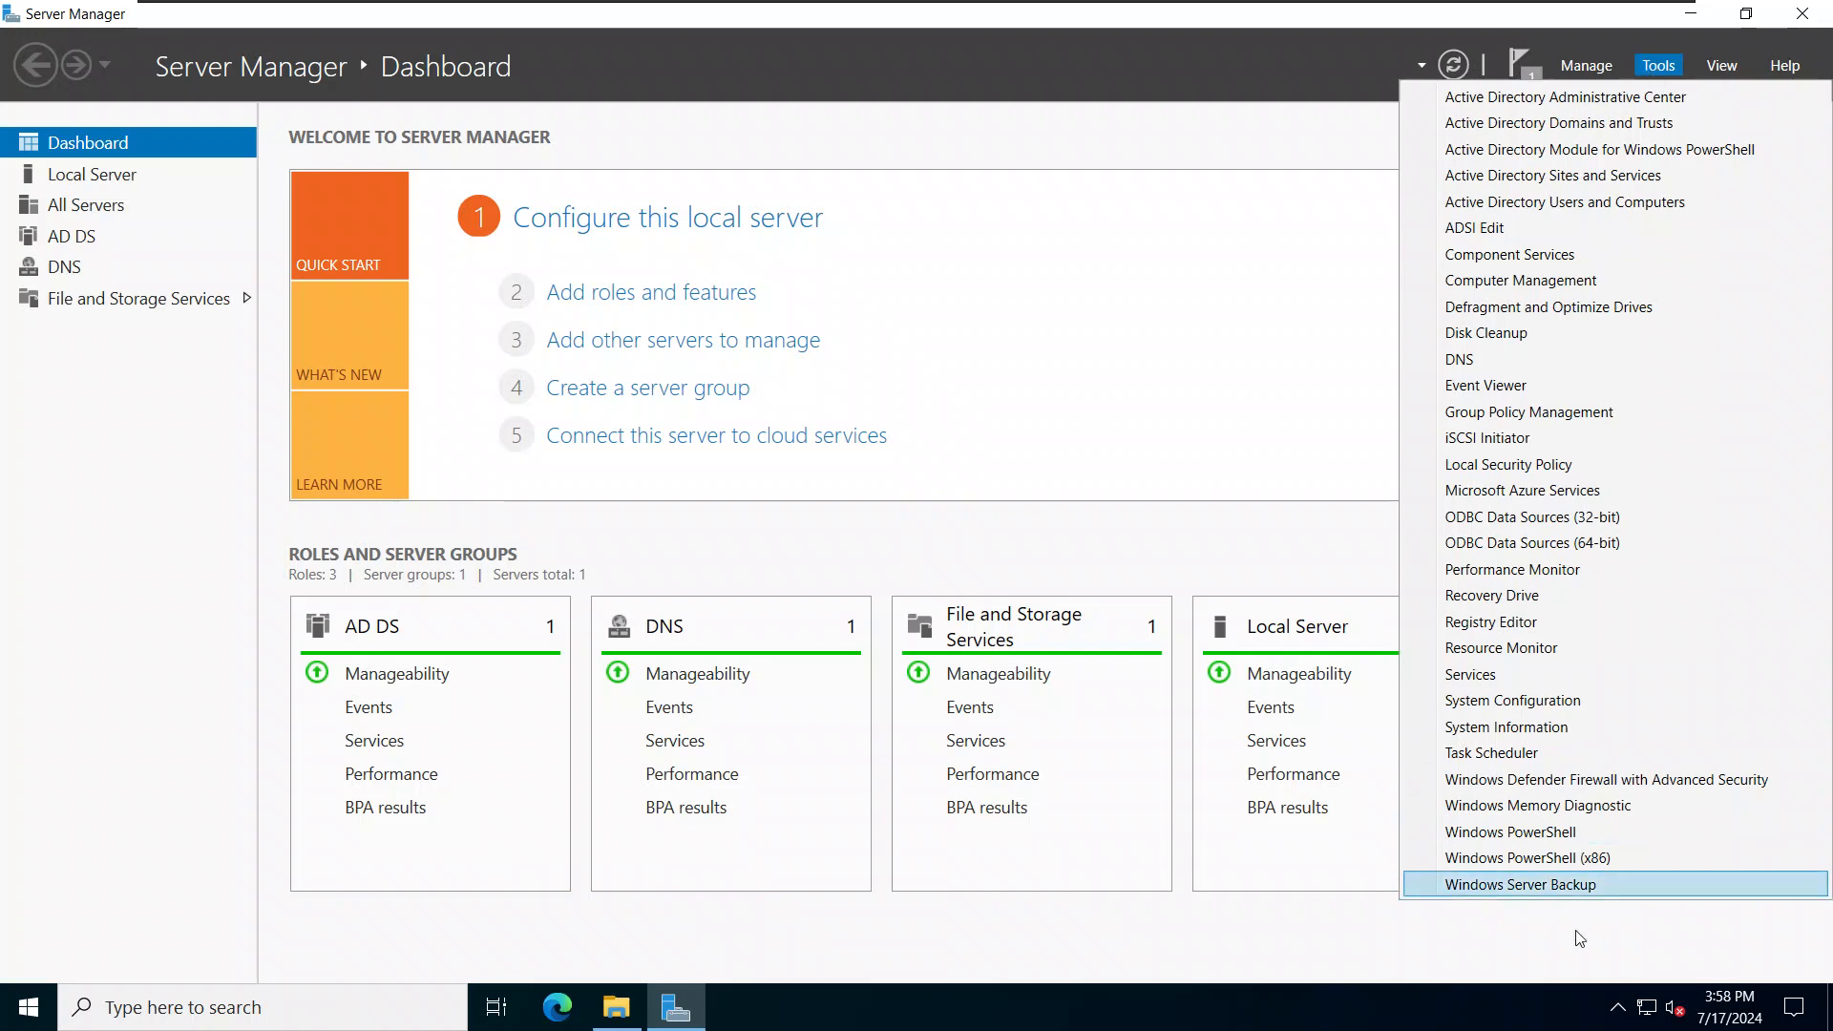
left_click(1528, 887)
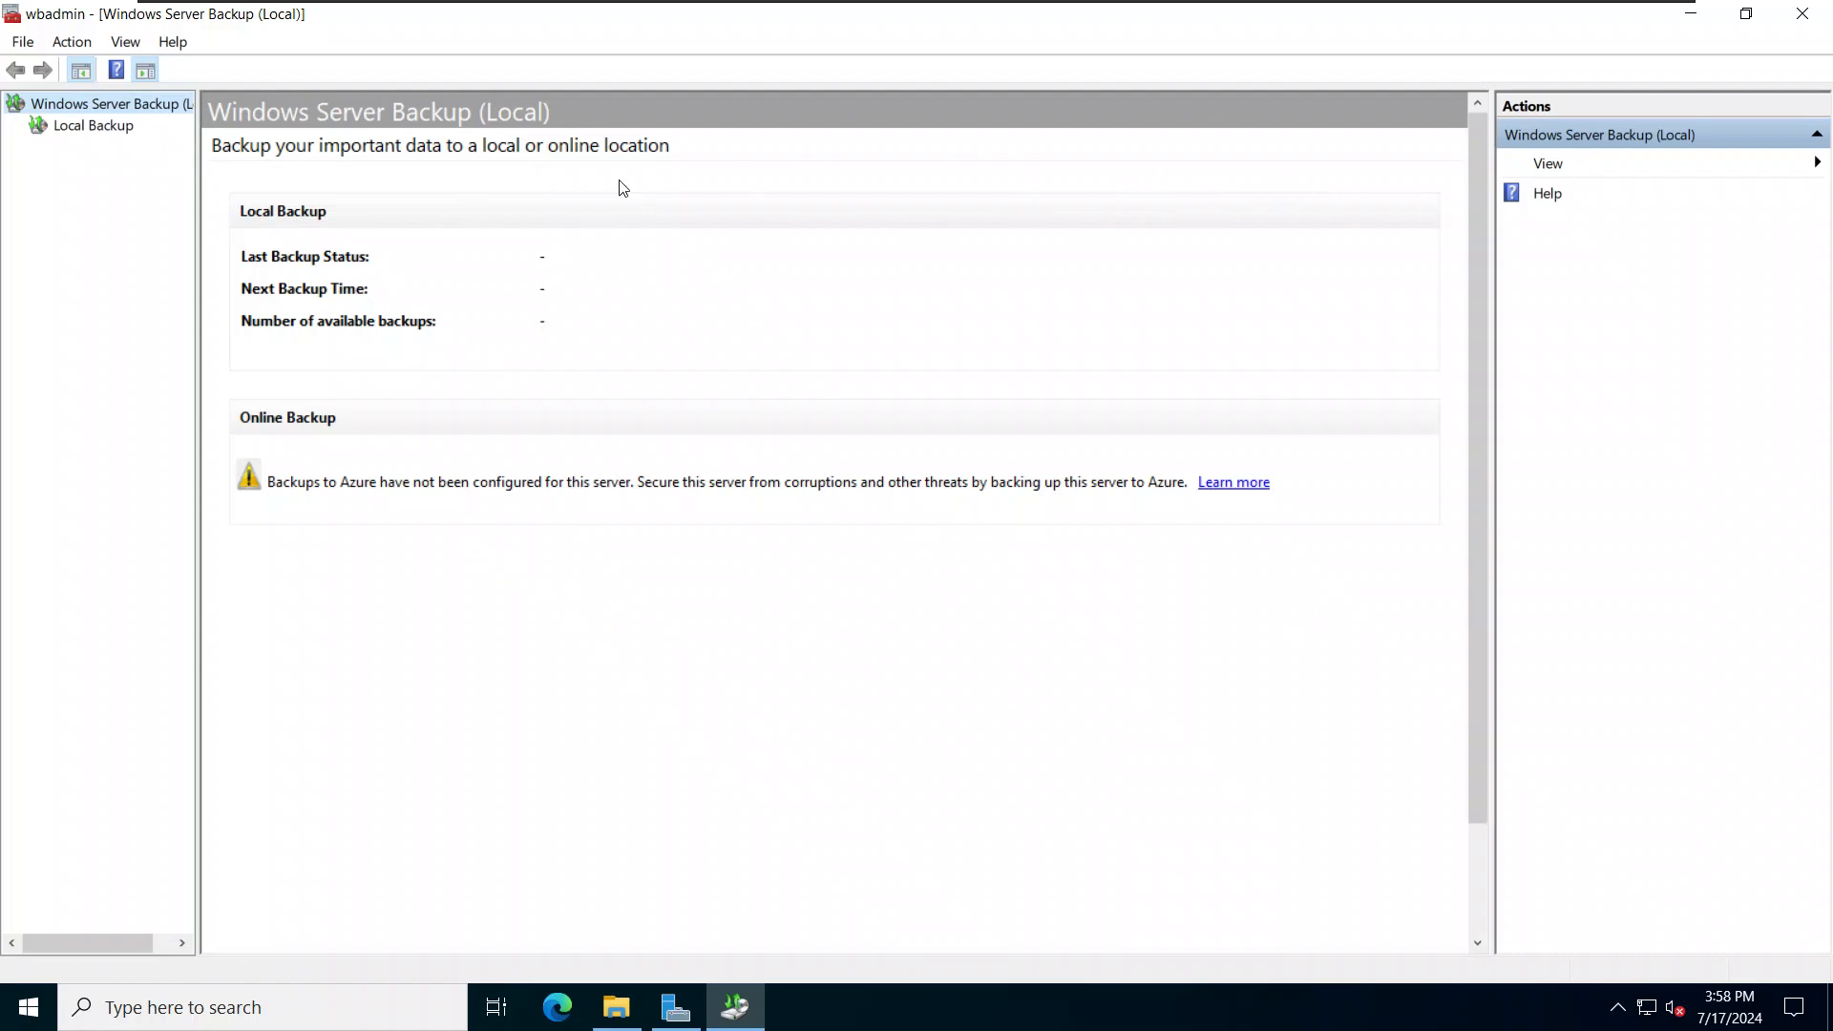
left_click(105, 125)
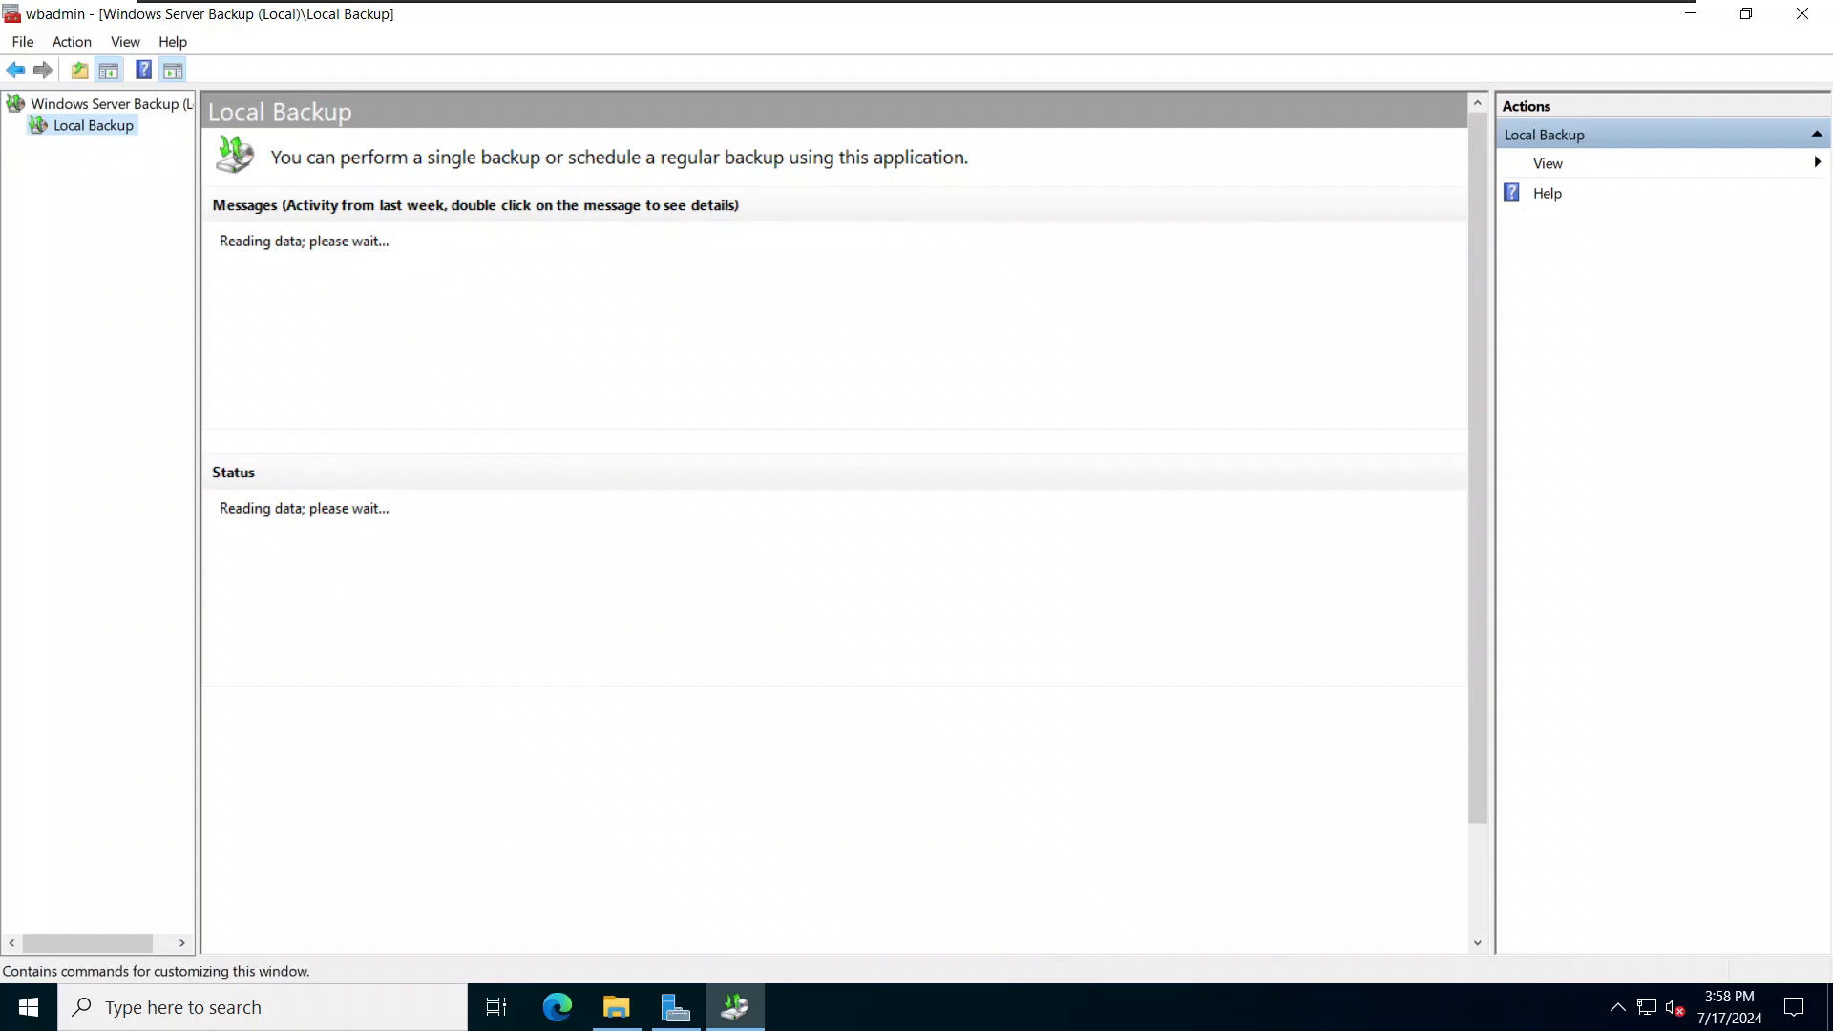
Look over the Windows Server Backup (Local) overview and its available actions, and return to Server Manager.
left_click(1819, 163)
left_click(1817, 135)
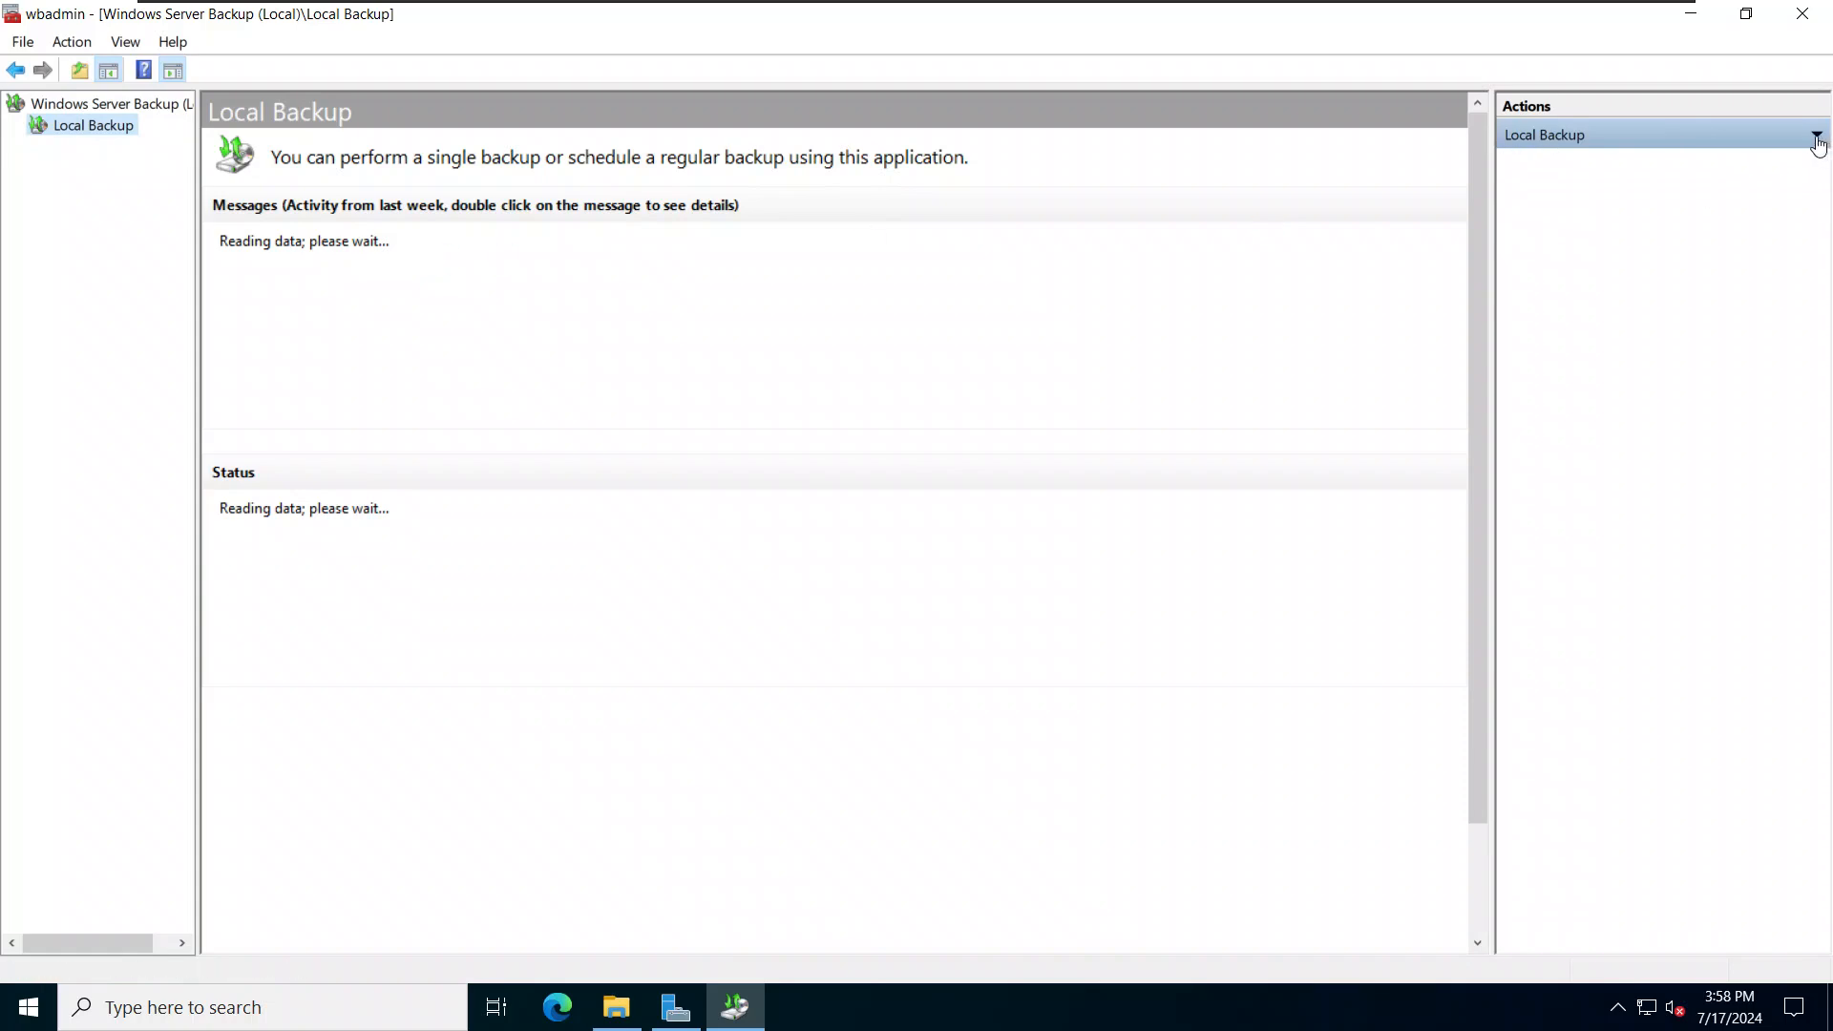
left_click(87, 105)
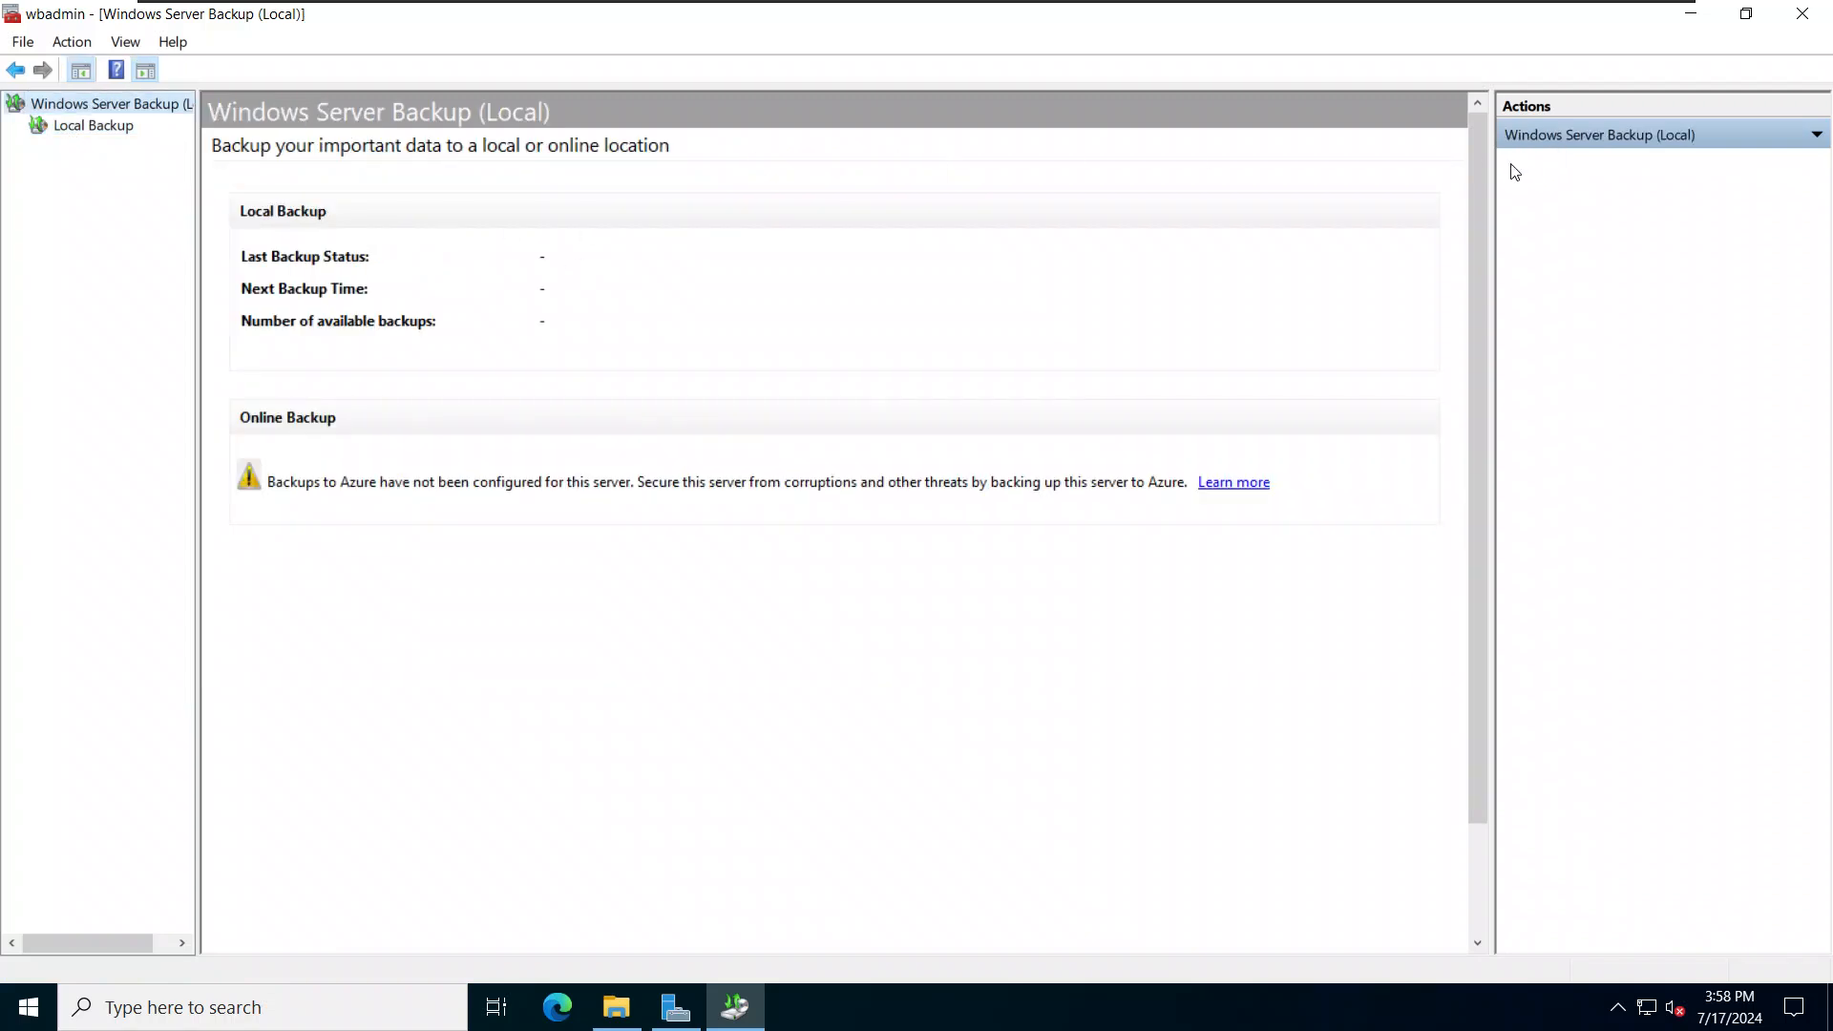
left_click(31, 48)
left_click(149, 88)
left_click(1675, 138)
left_click(1699, 19)
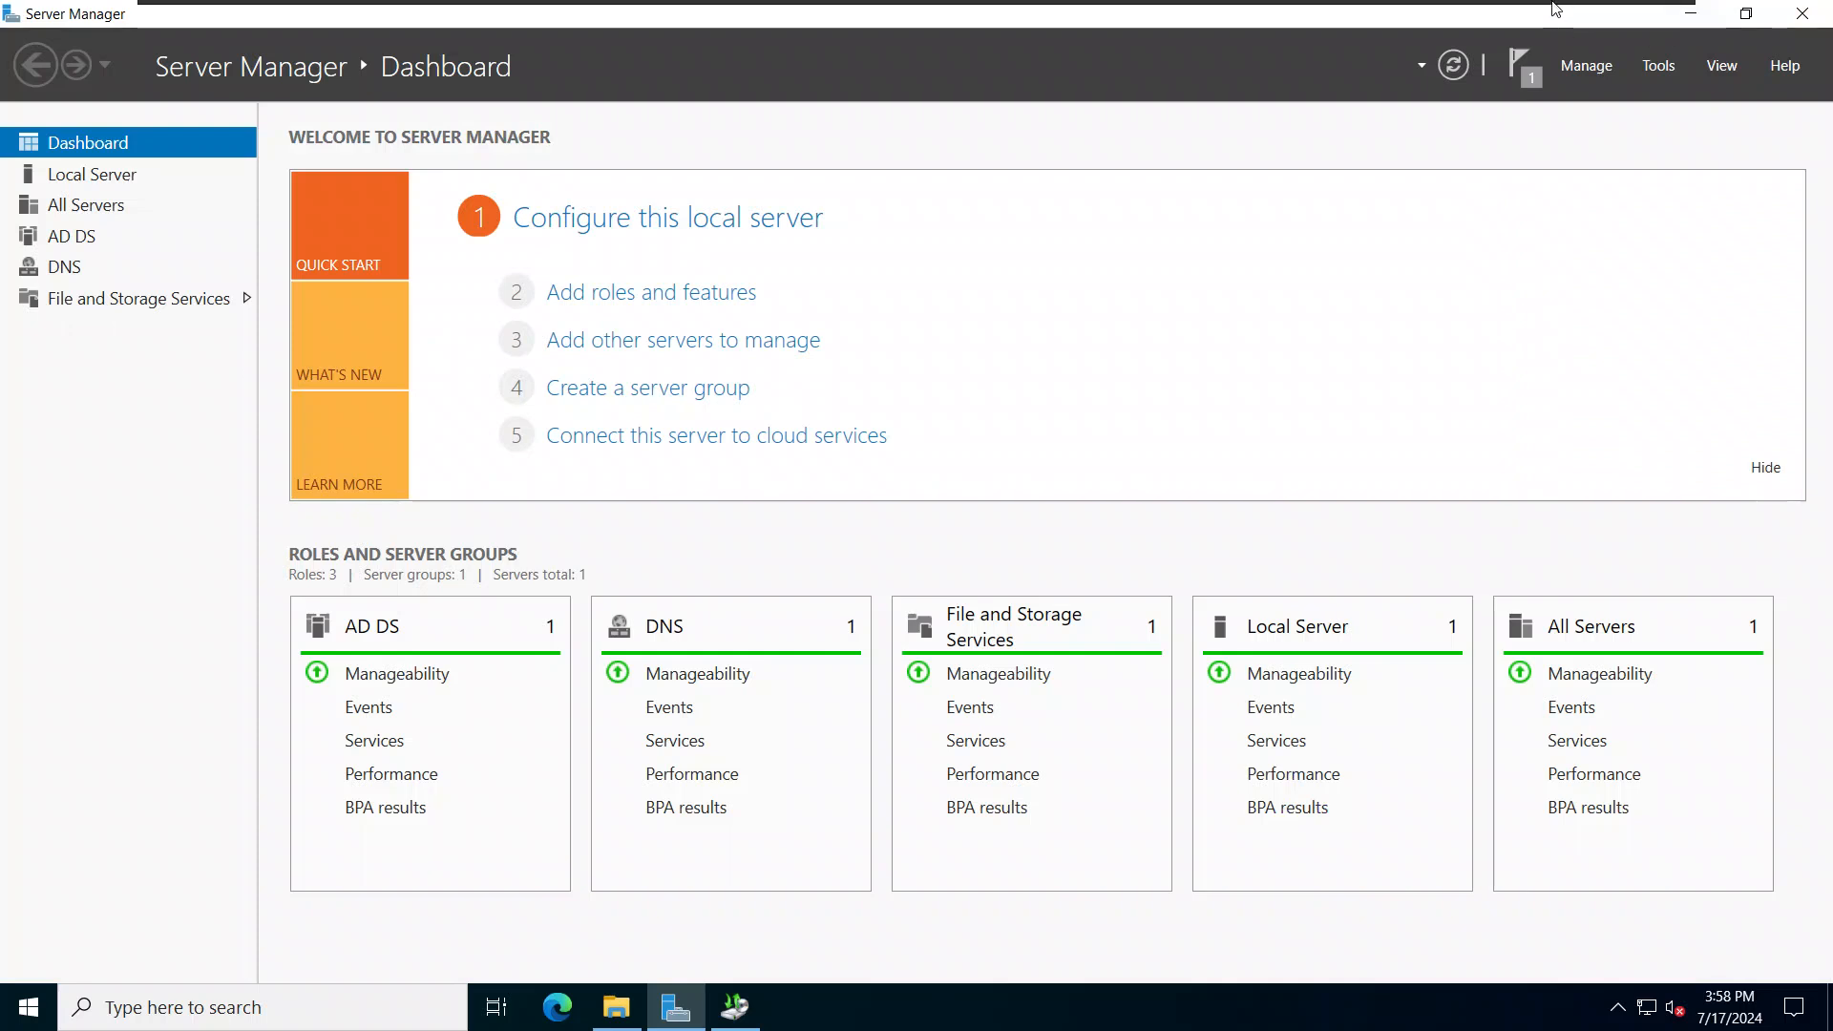
Check the feature installation notification, refresh the Server Manager dashboard, and check the notifications again.
left_click(1526, 84)
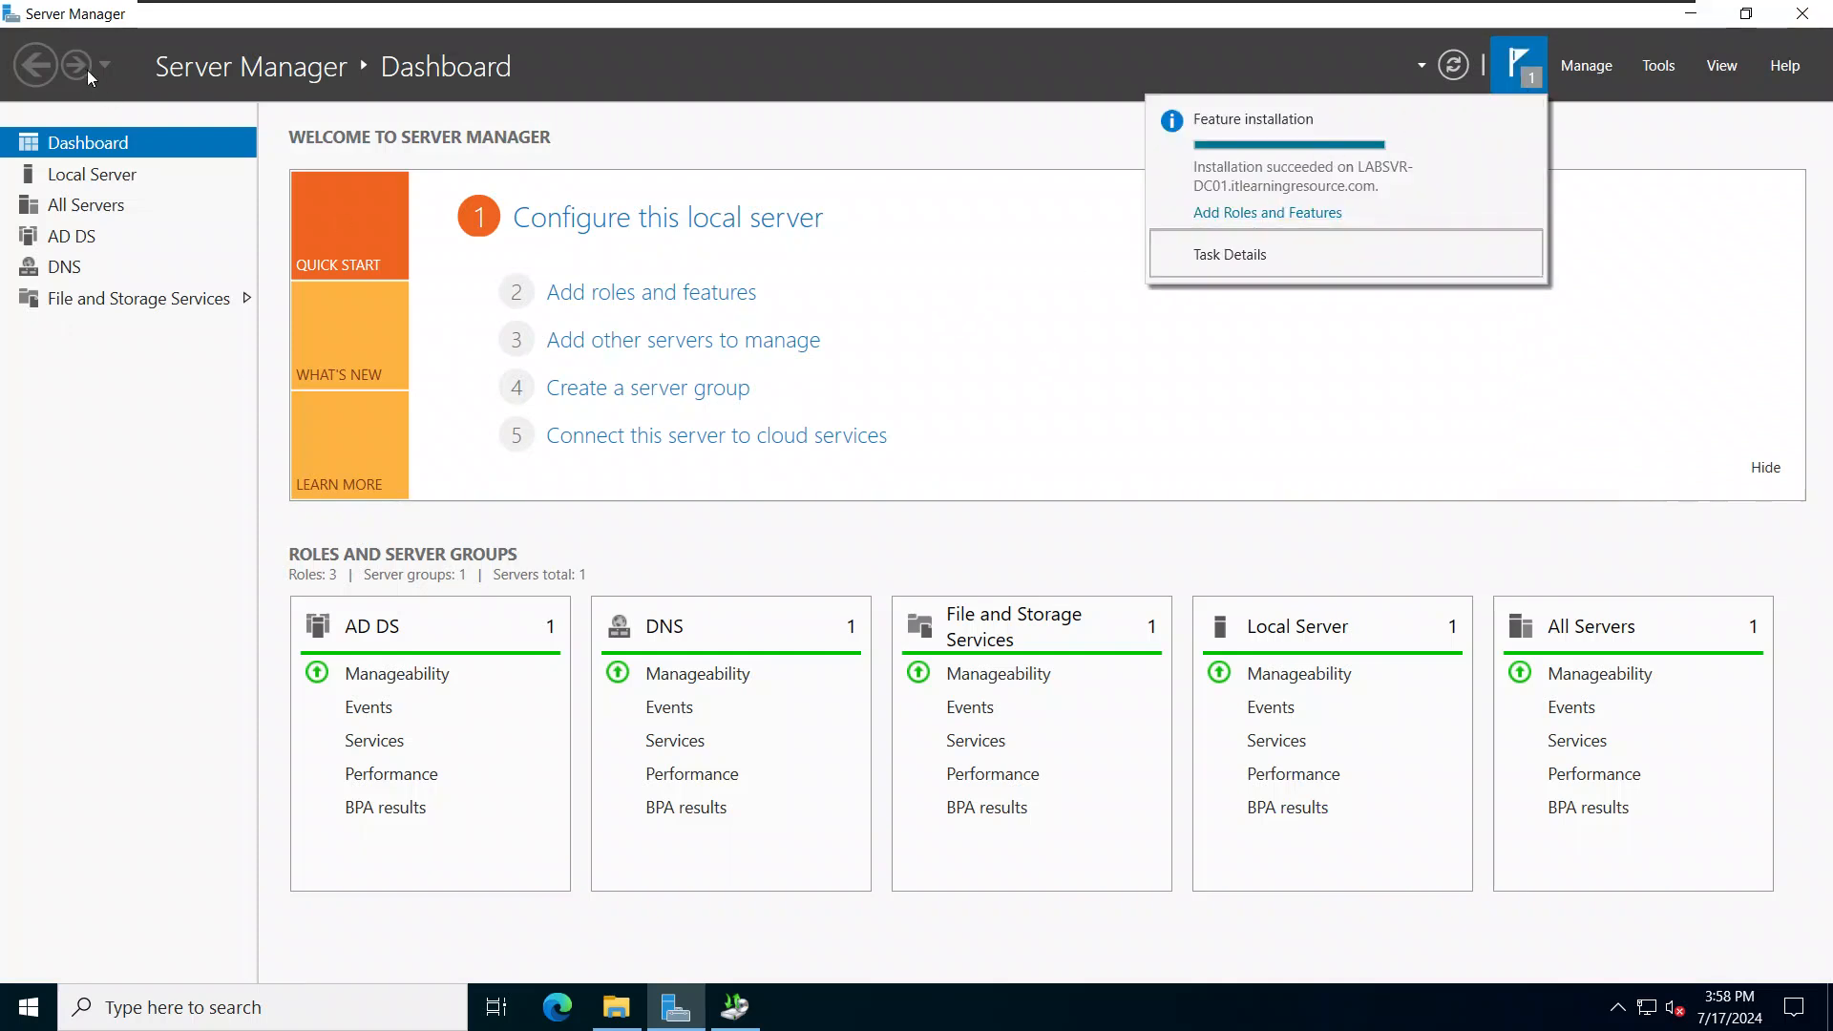
left_click(1453, 65)
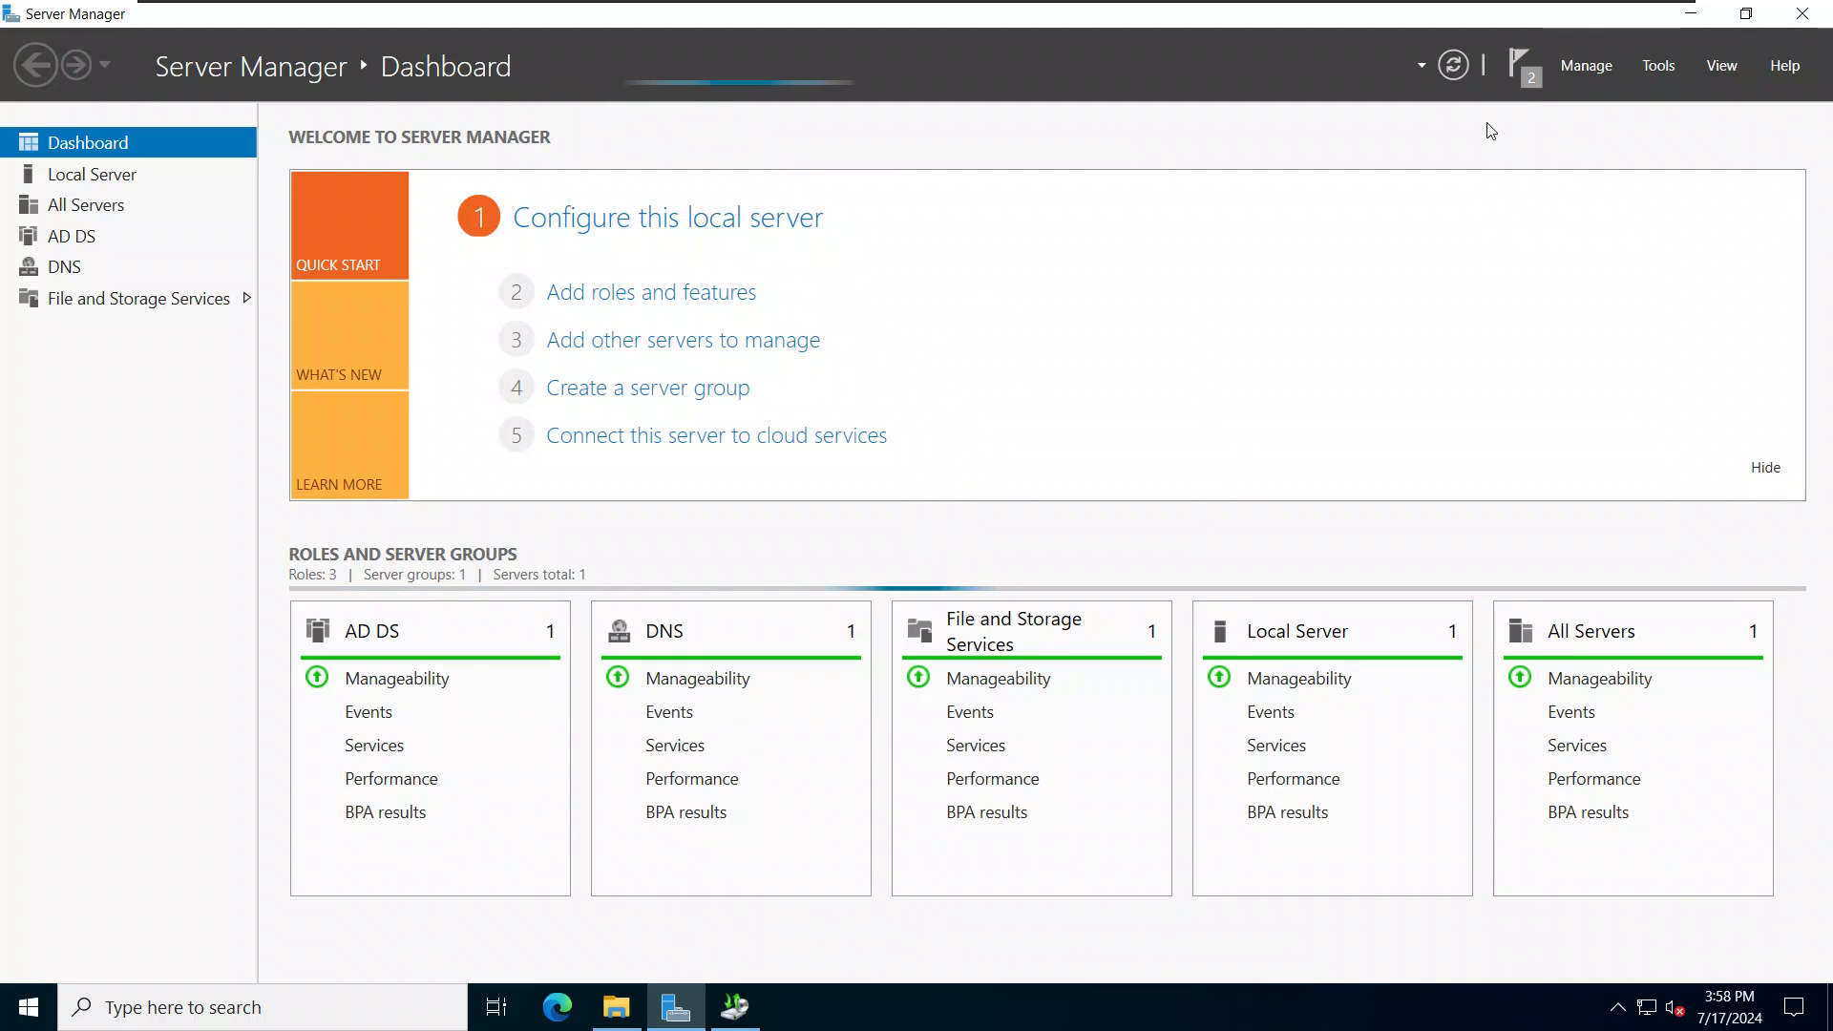
left_click(1526, 63)
Launch a second Windows Server Backup console, check its Local Backup view, and close that console.
left_click(1671, 65)
left_click(1671, 65)
left_click(1520, 885)
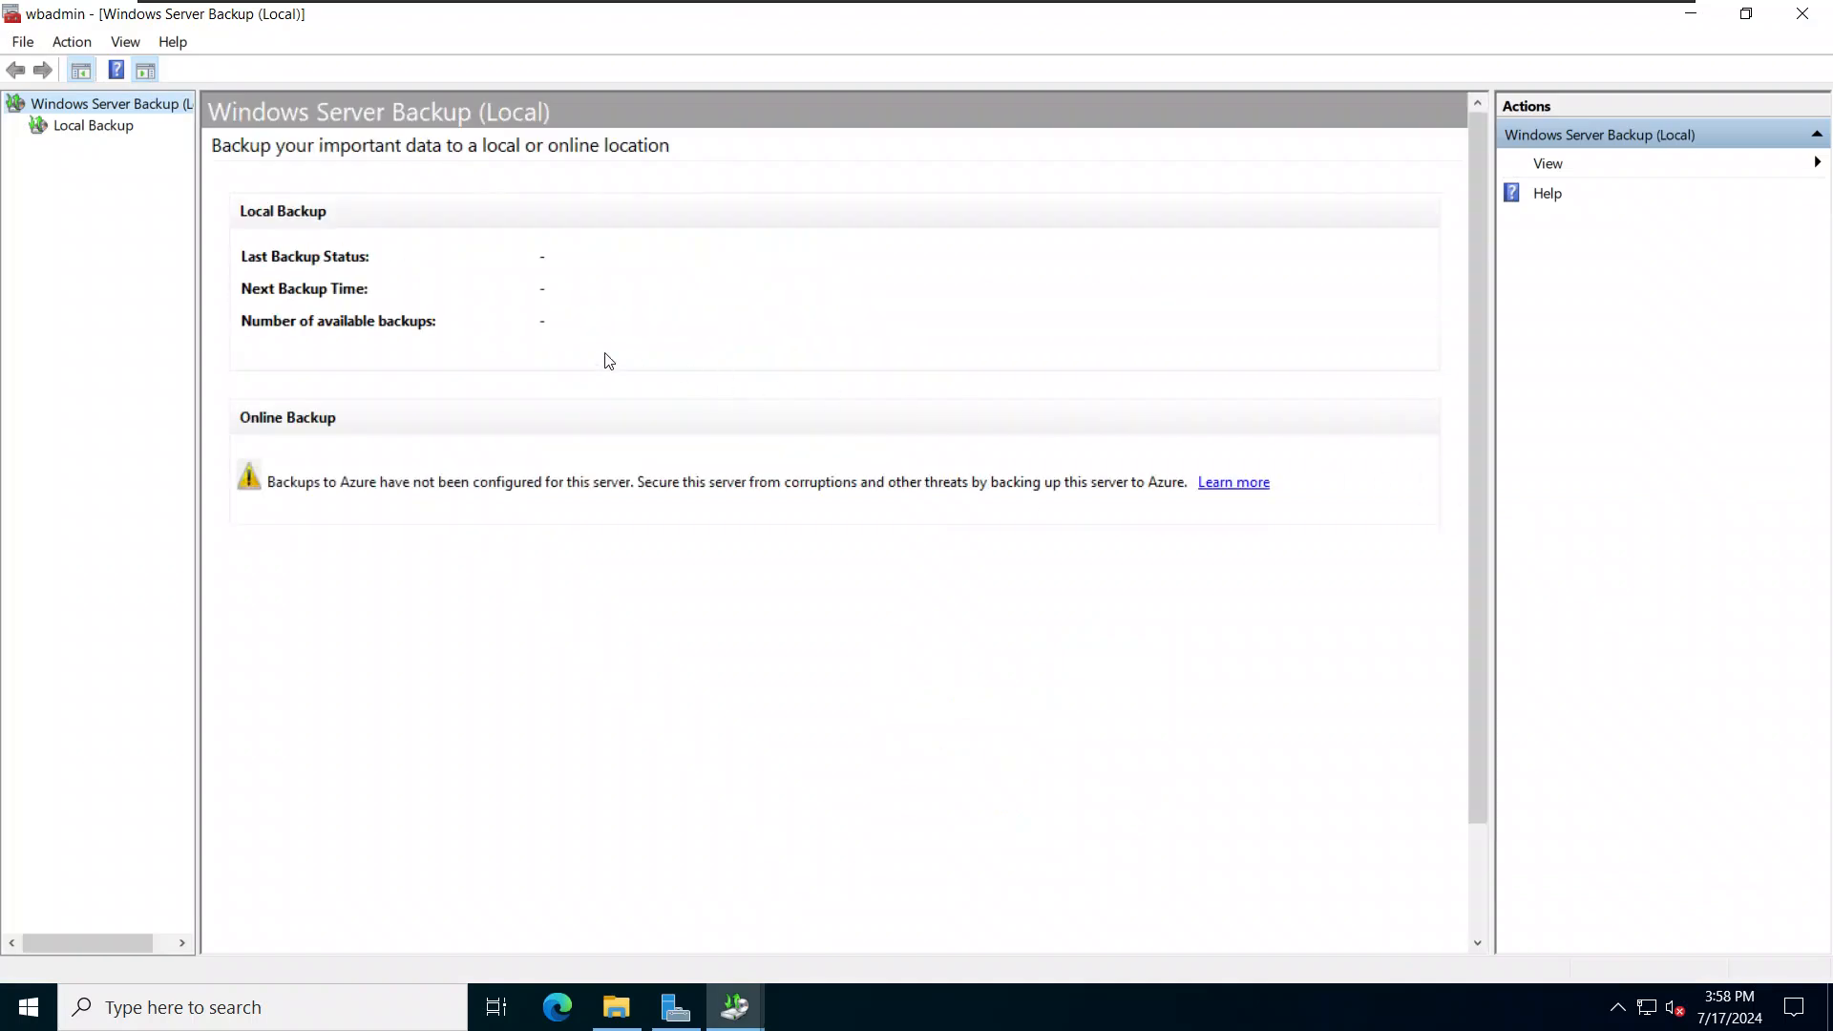
left_click(100, 127)
left_click(107, 107)
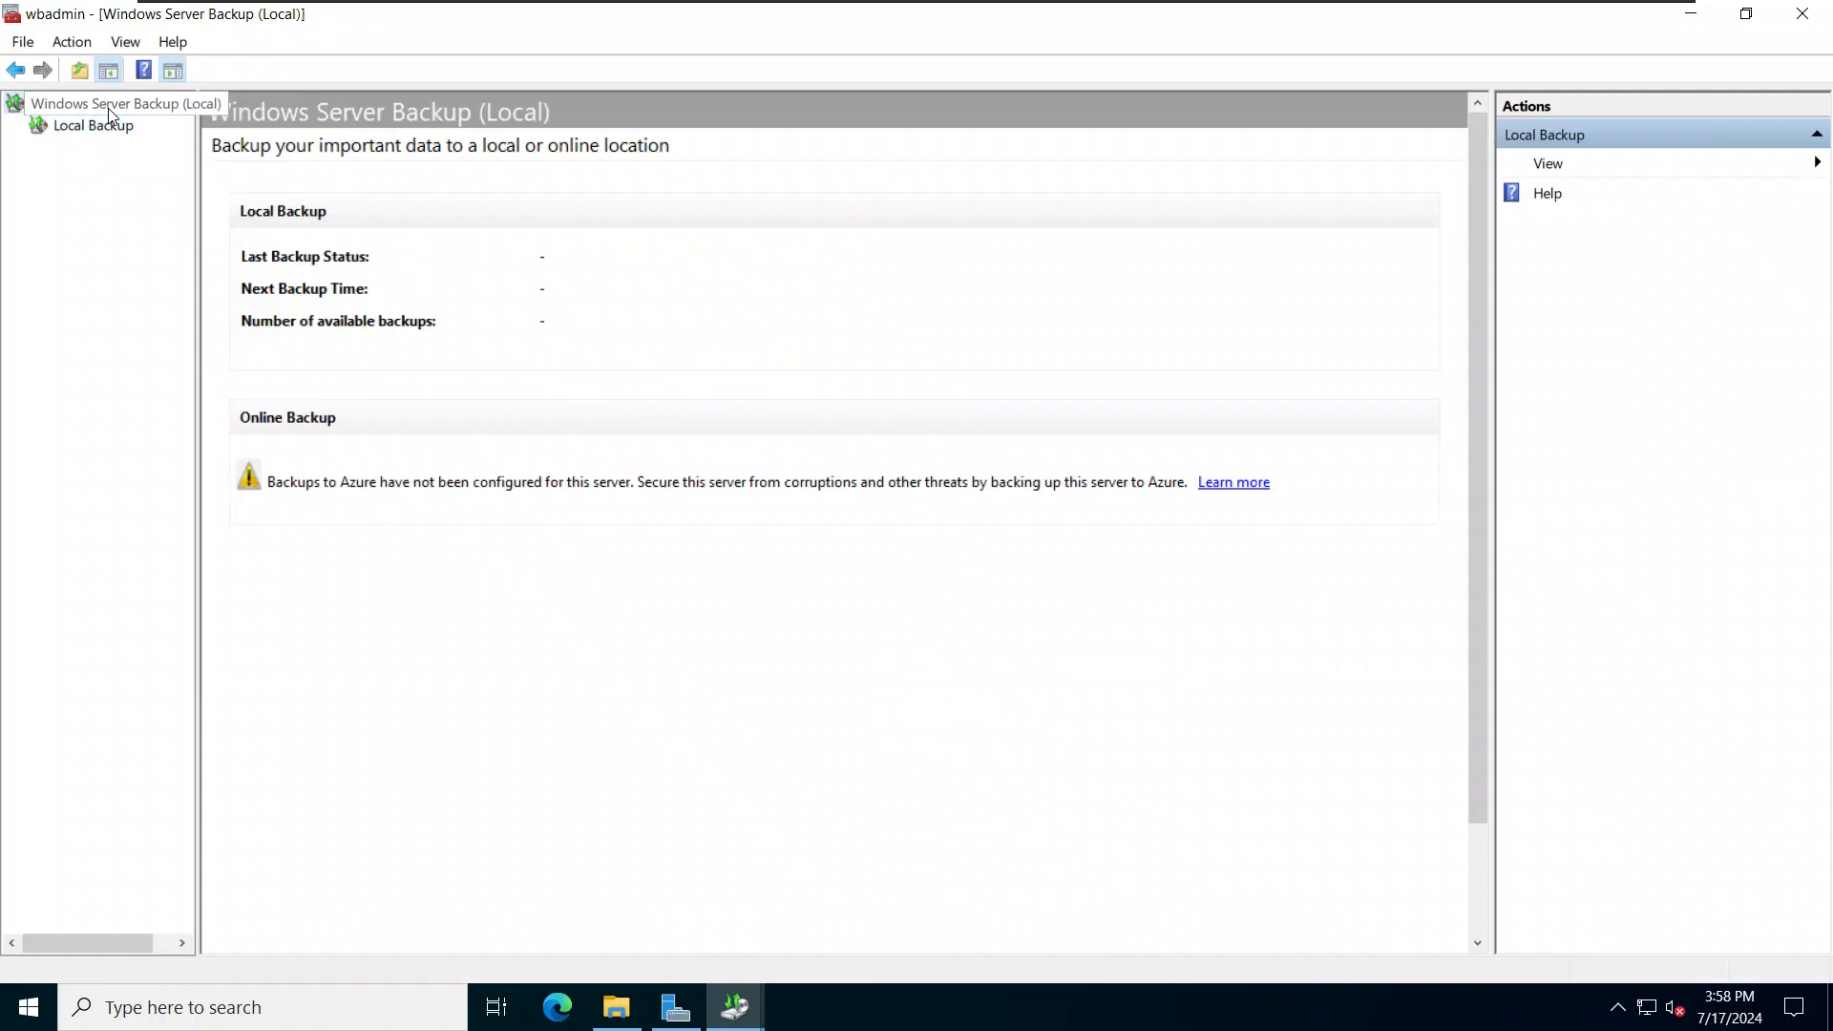
right_click(107, 109)
left_click(92, 127)
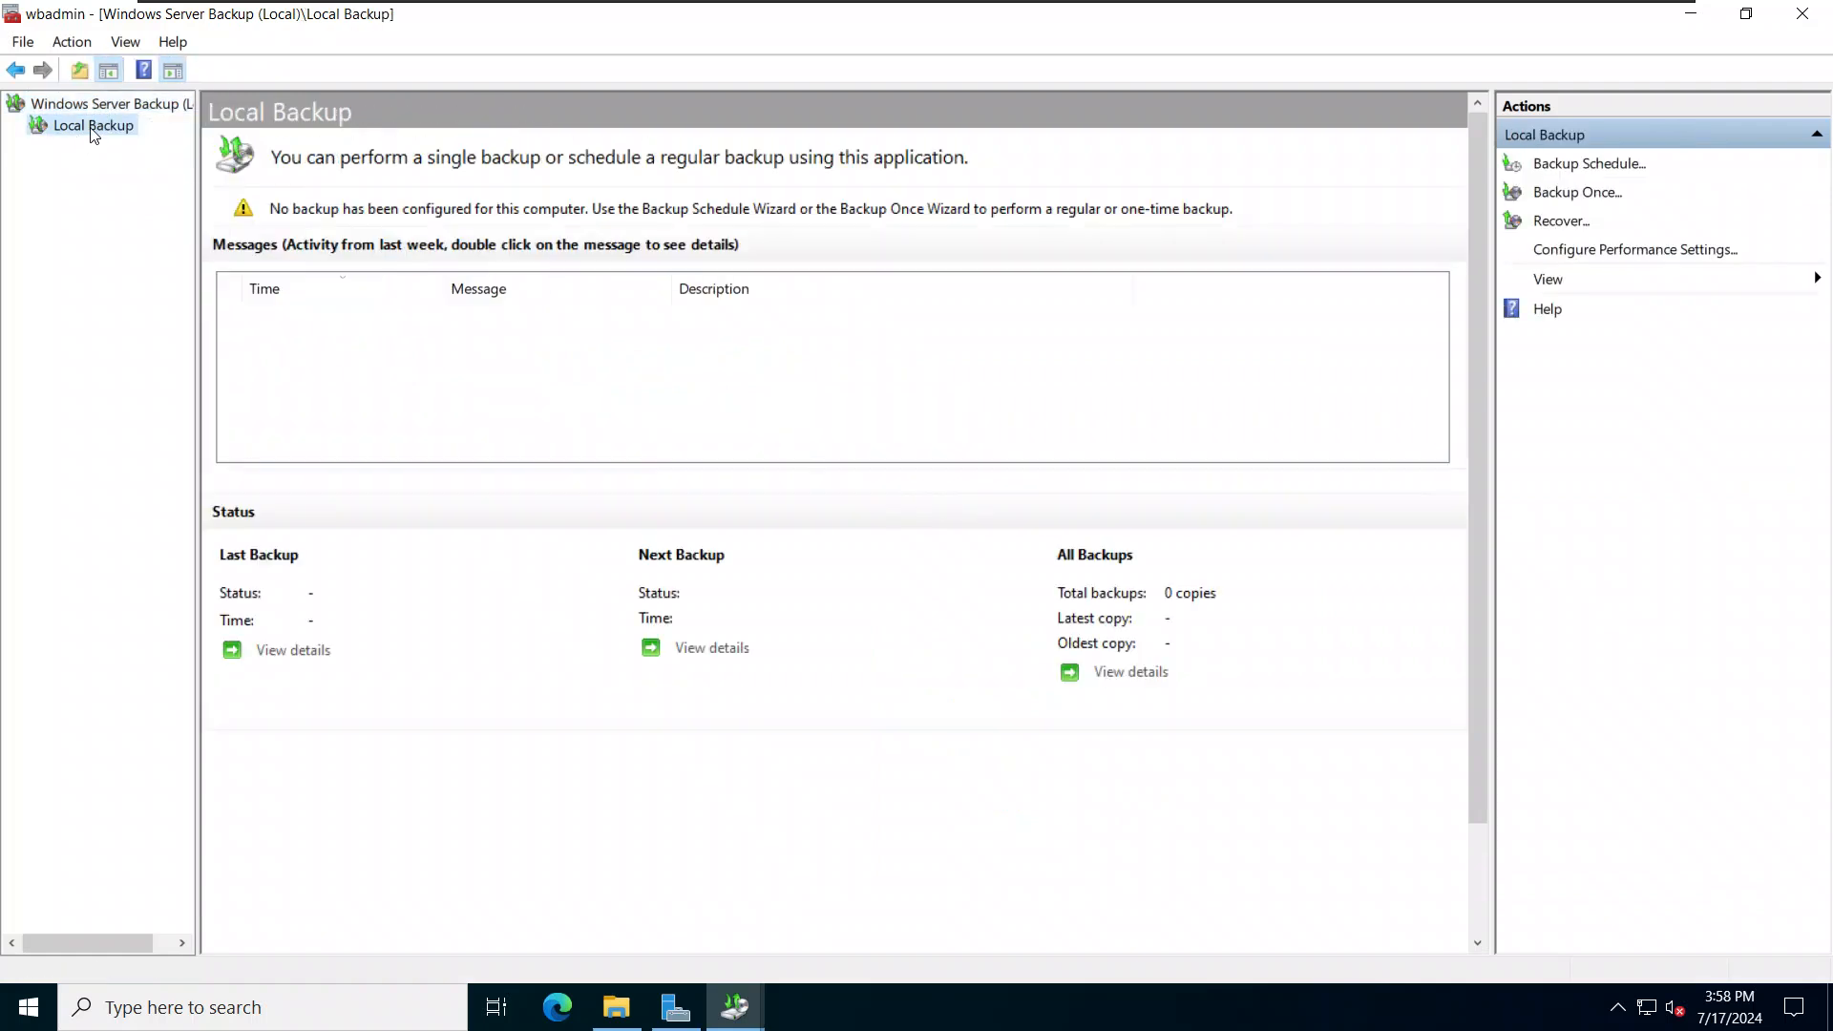
right_click(91, 128)
left_click(36, 179)
left_click(1802, 14)
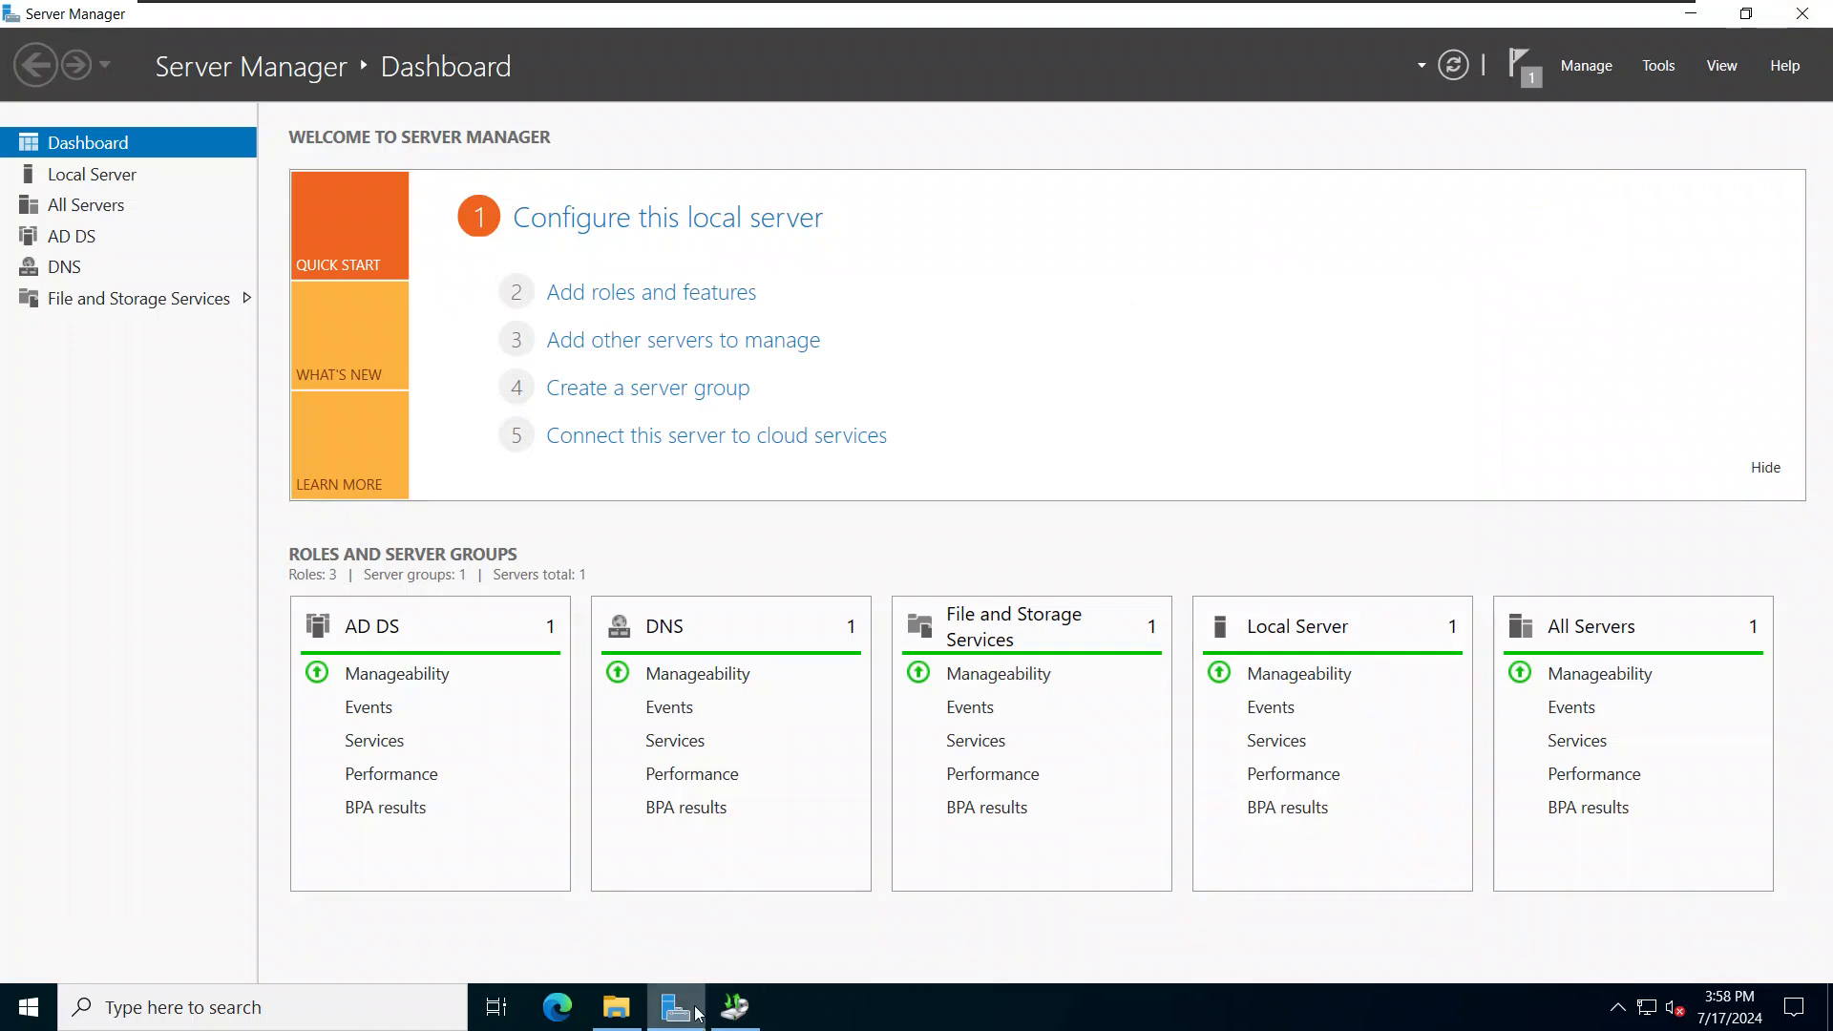
Return to the first Windows Server Backup console and show Local Backup with its actions expanded.
left_click(735, 1007)
left_click(93, 125)
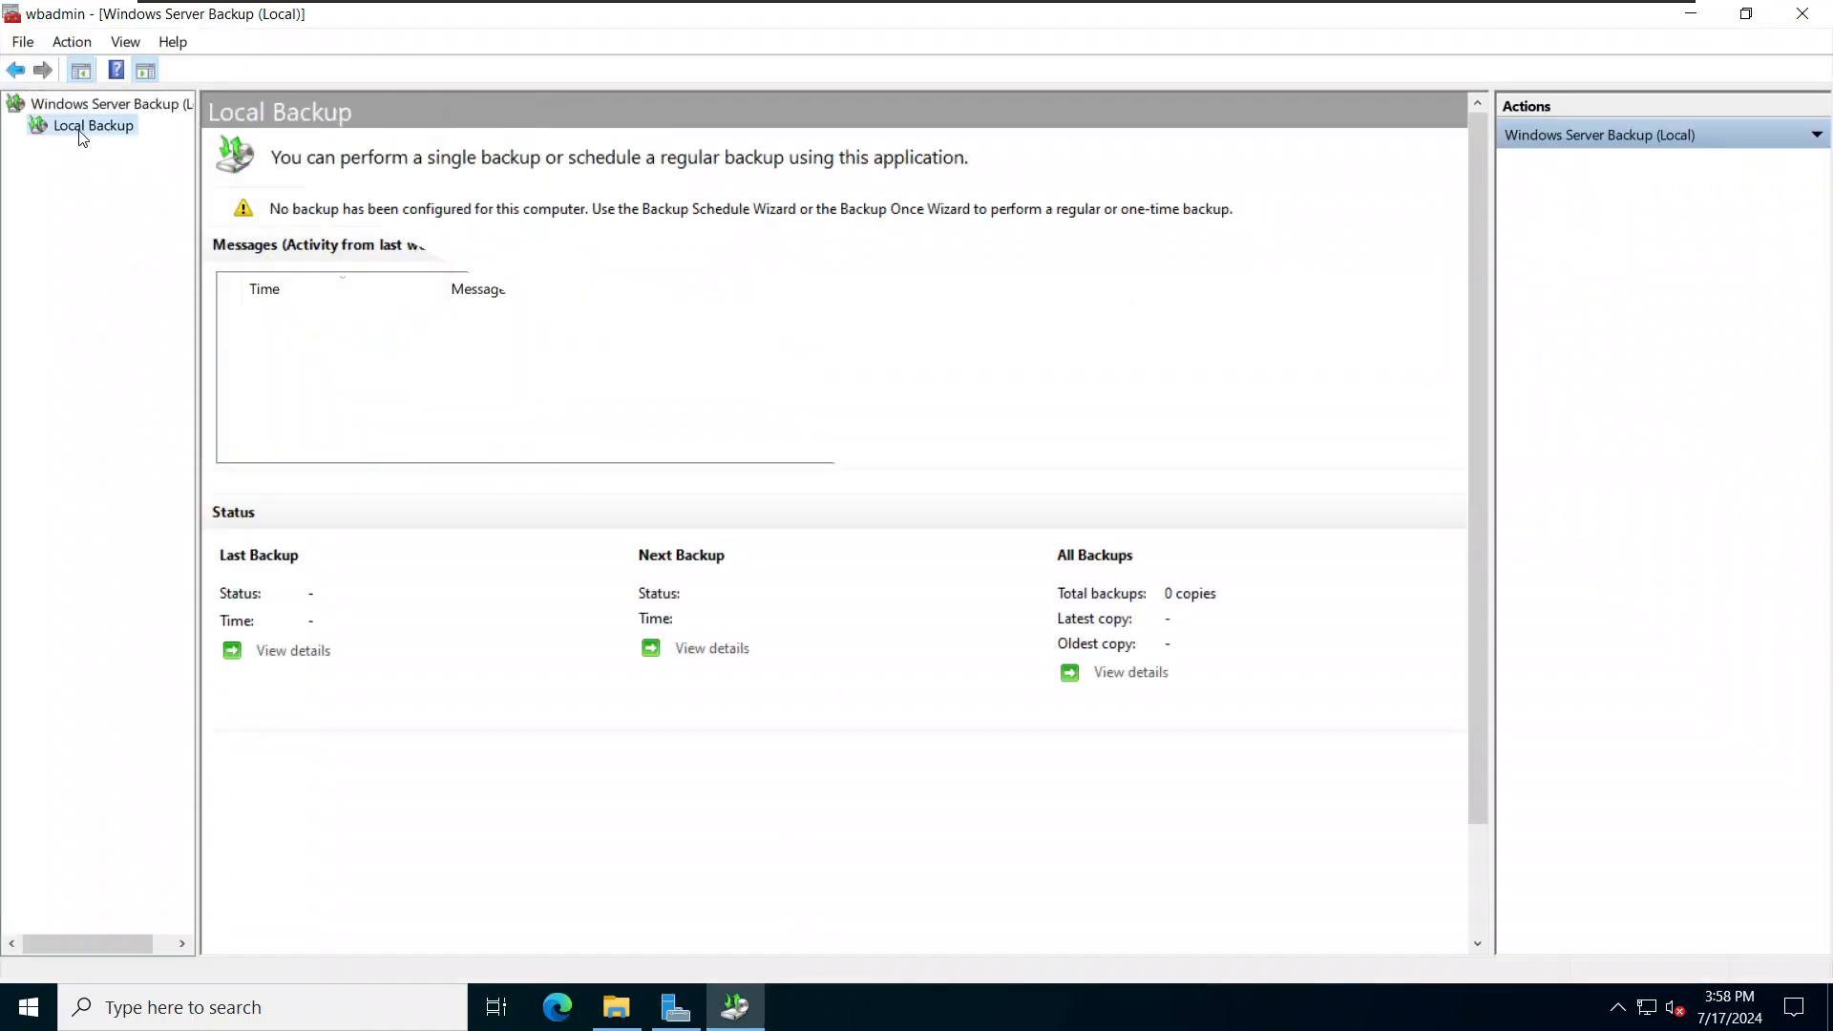
left_click(1815, 138)
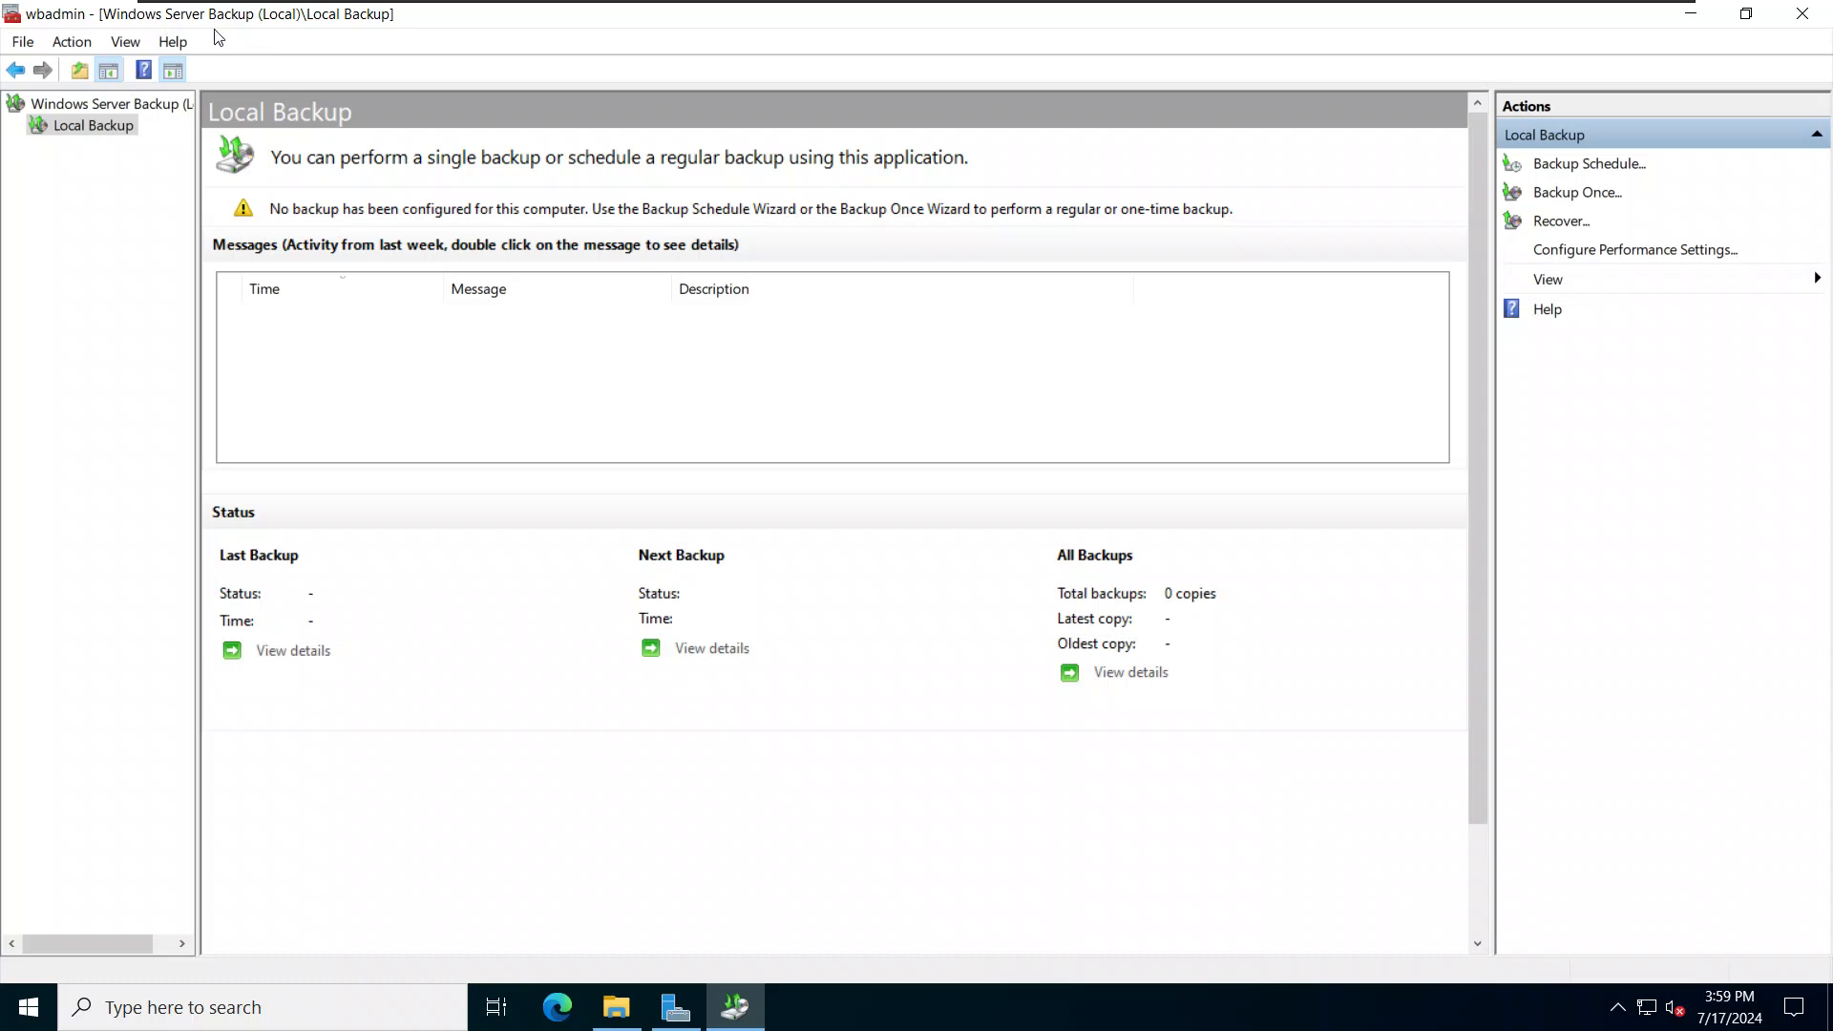
Look up Windows Server Backup among the Server Manager tools and return to the backup console.
left_click(675, 1007)
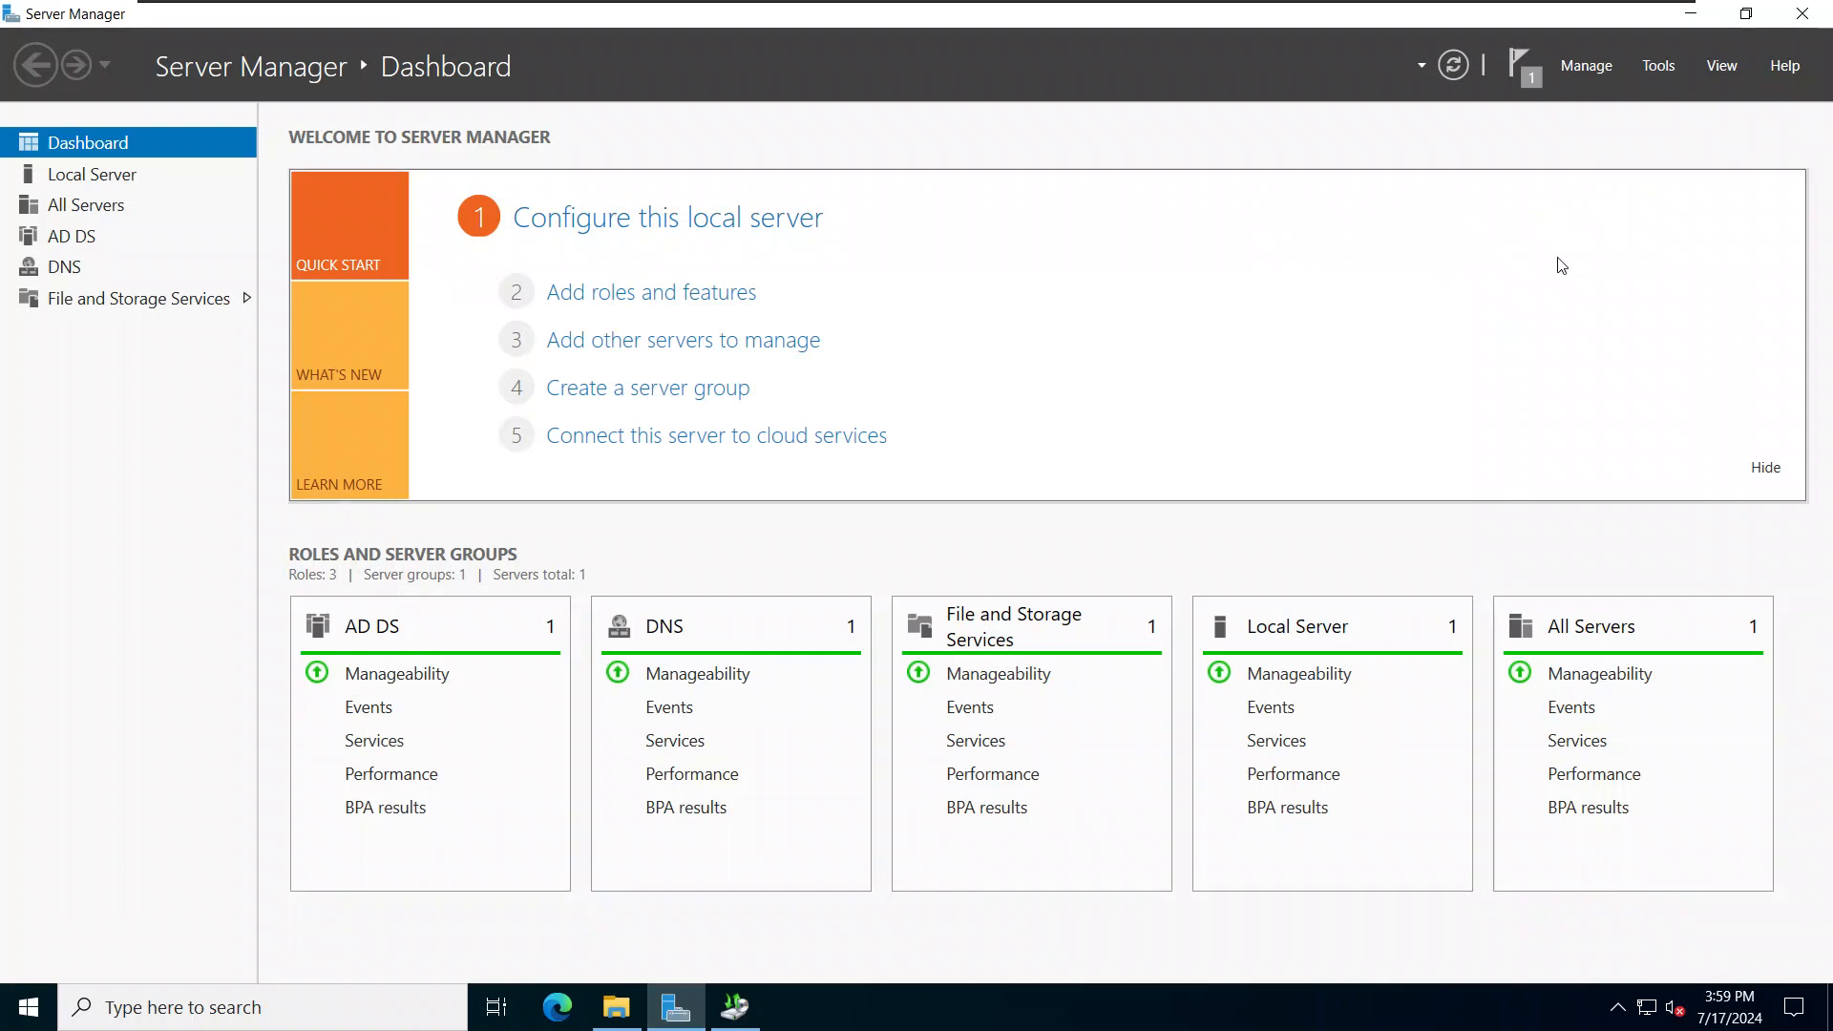
left_click(1662, 65)
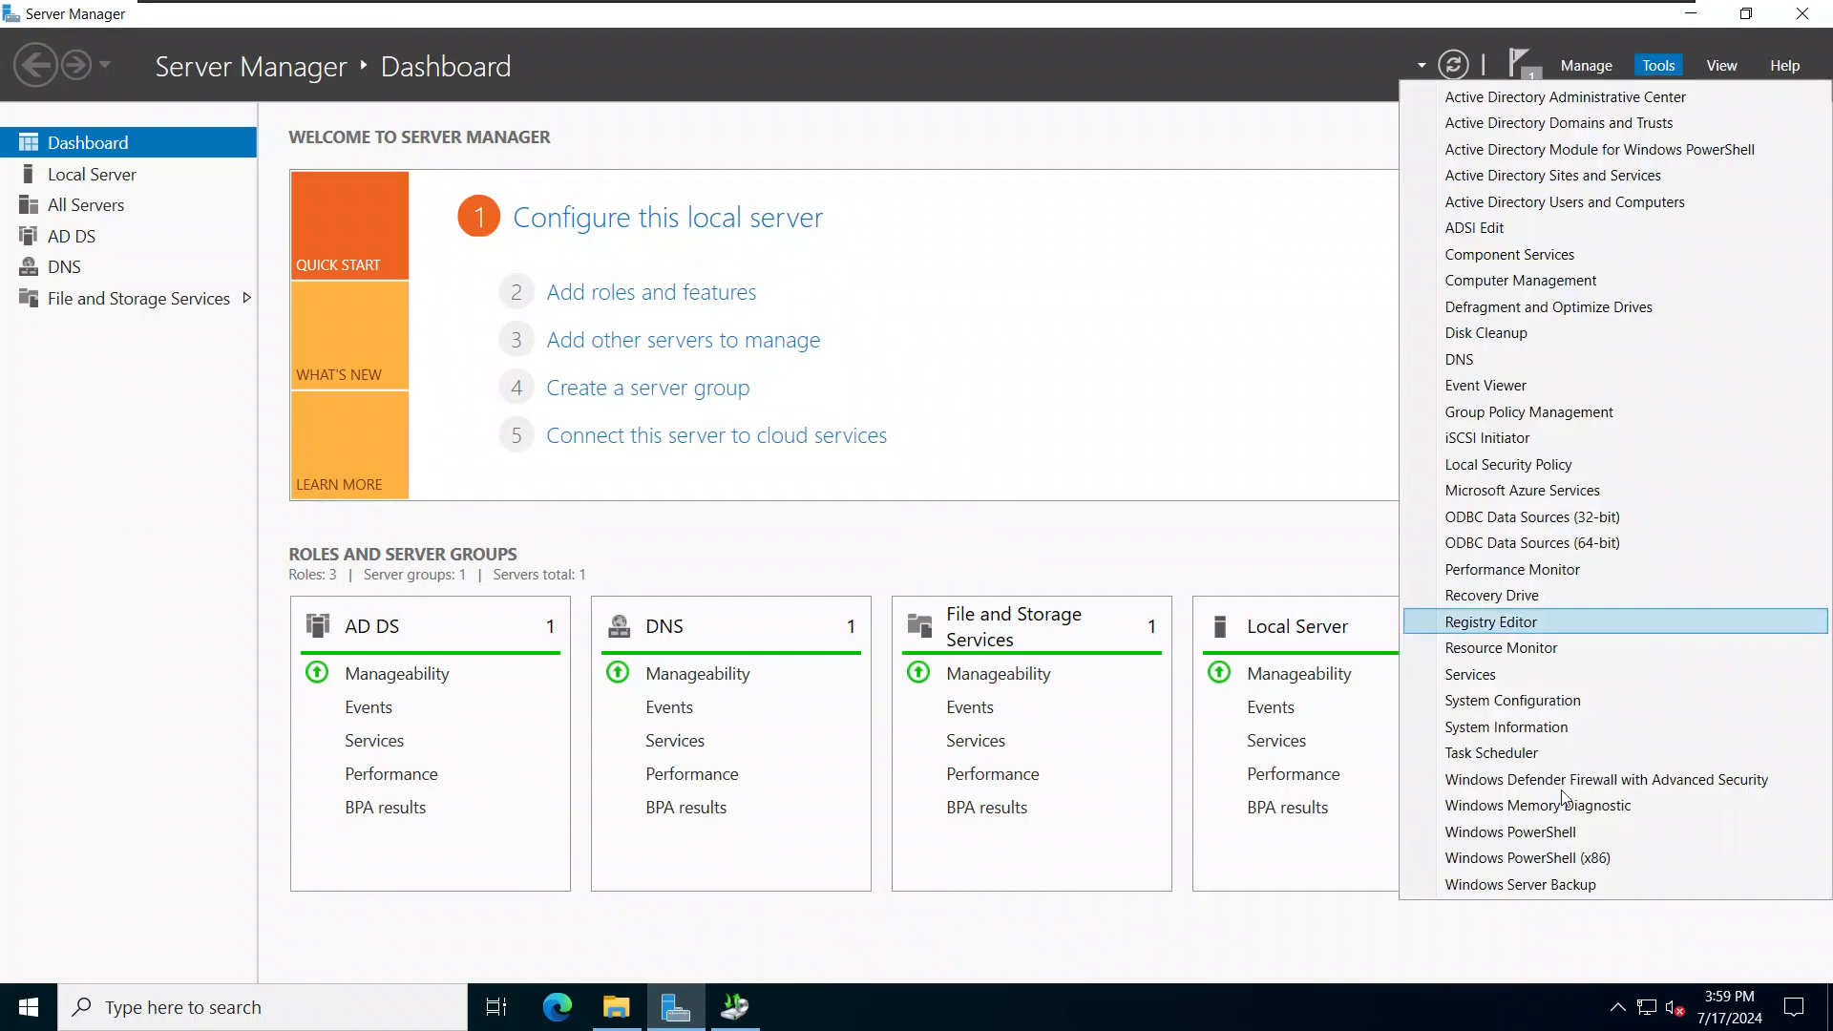
left_click(736, 1007)
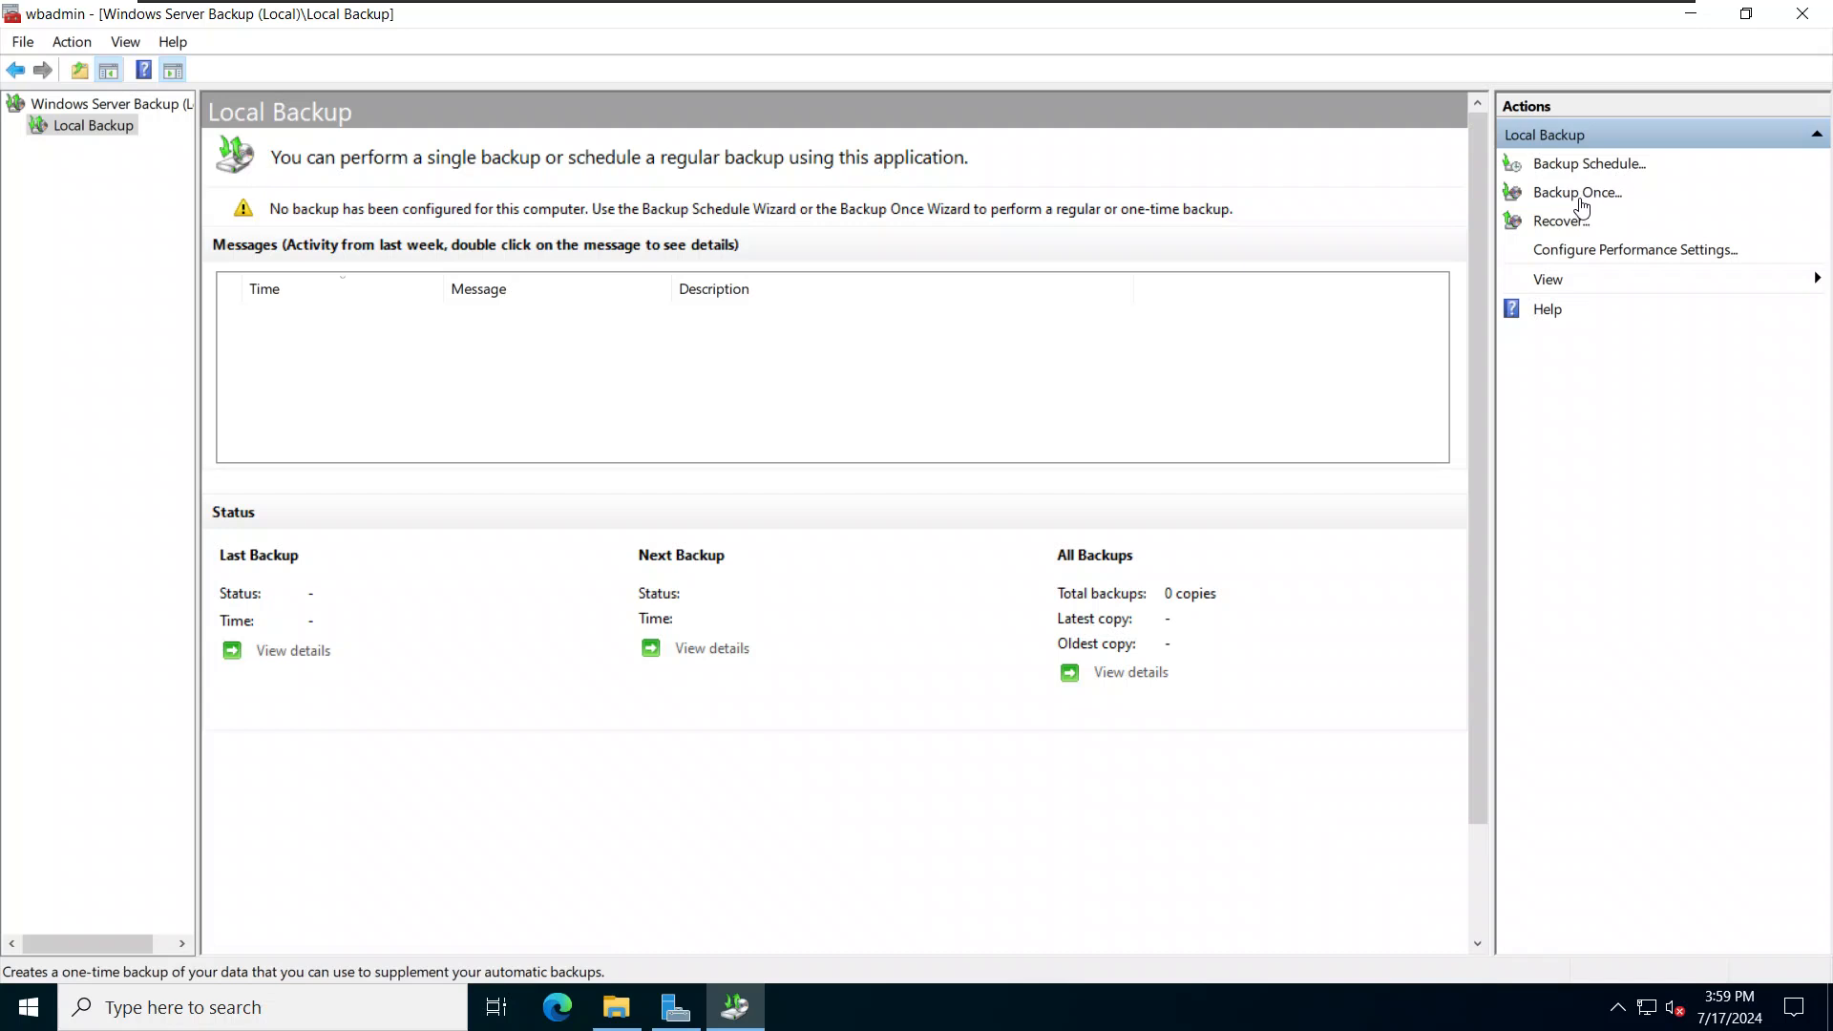
Start the Backup Schedule Wizard and accept the Full server configuration.
left_click(1554, 167)
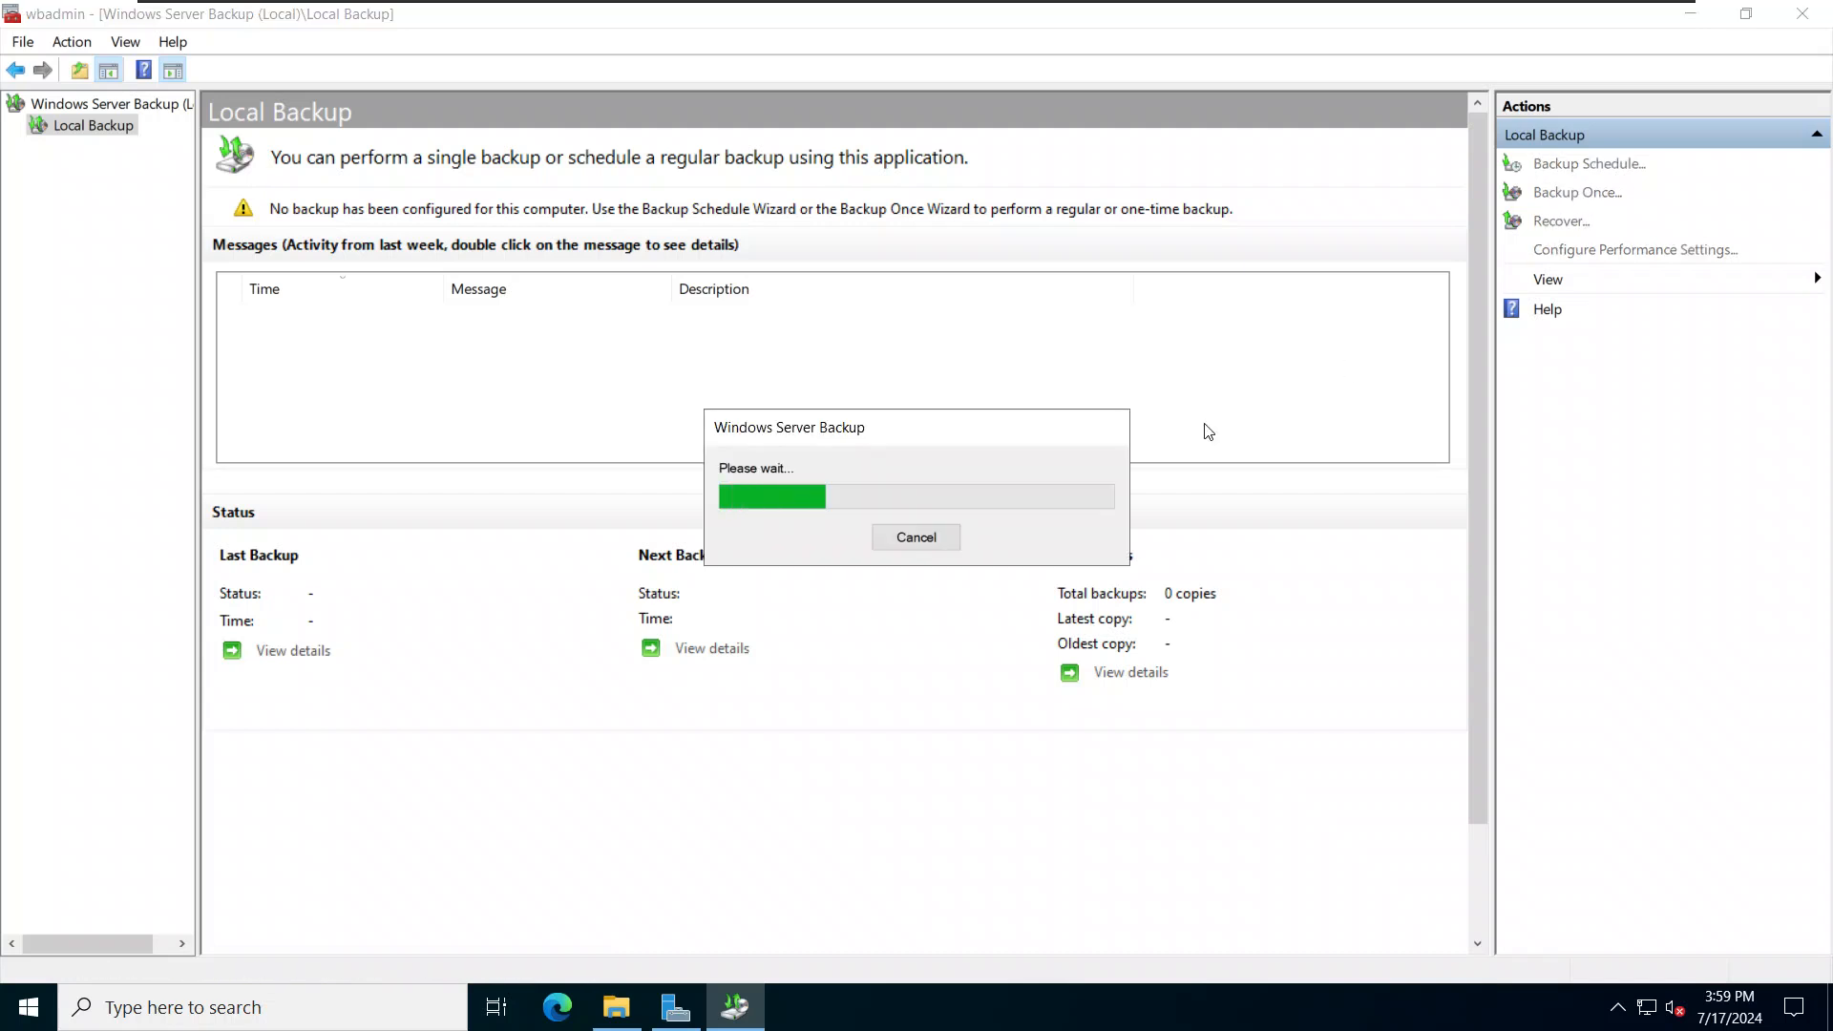
left_click(918, 535)
left_click(1604, 167)
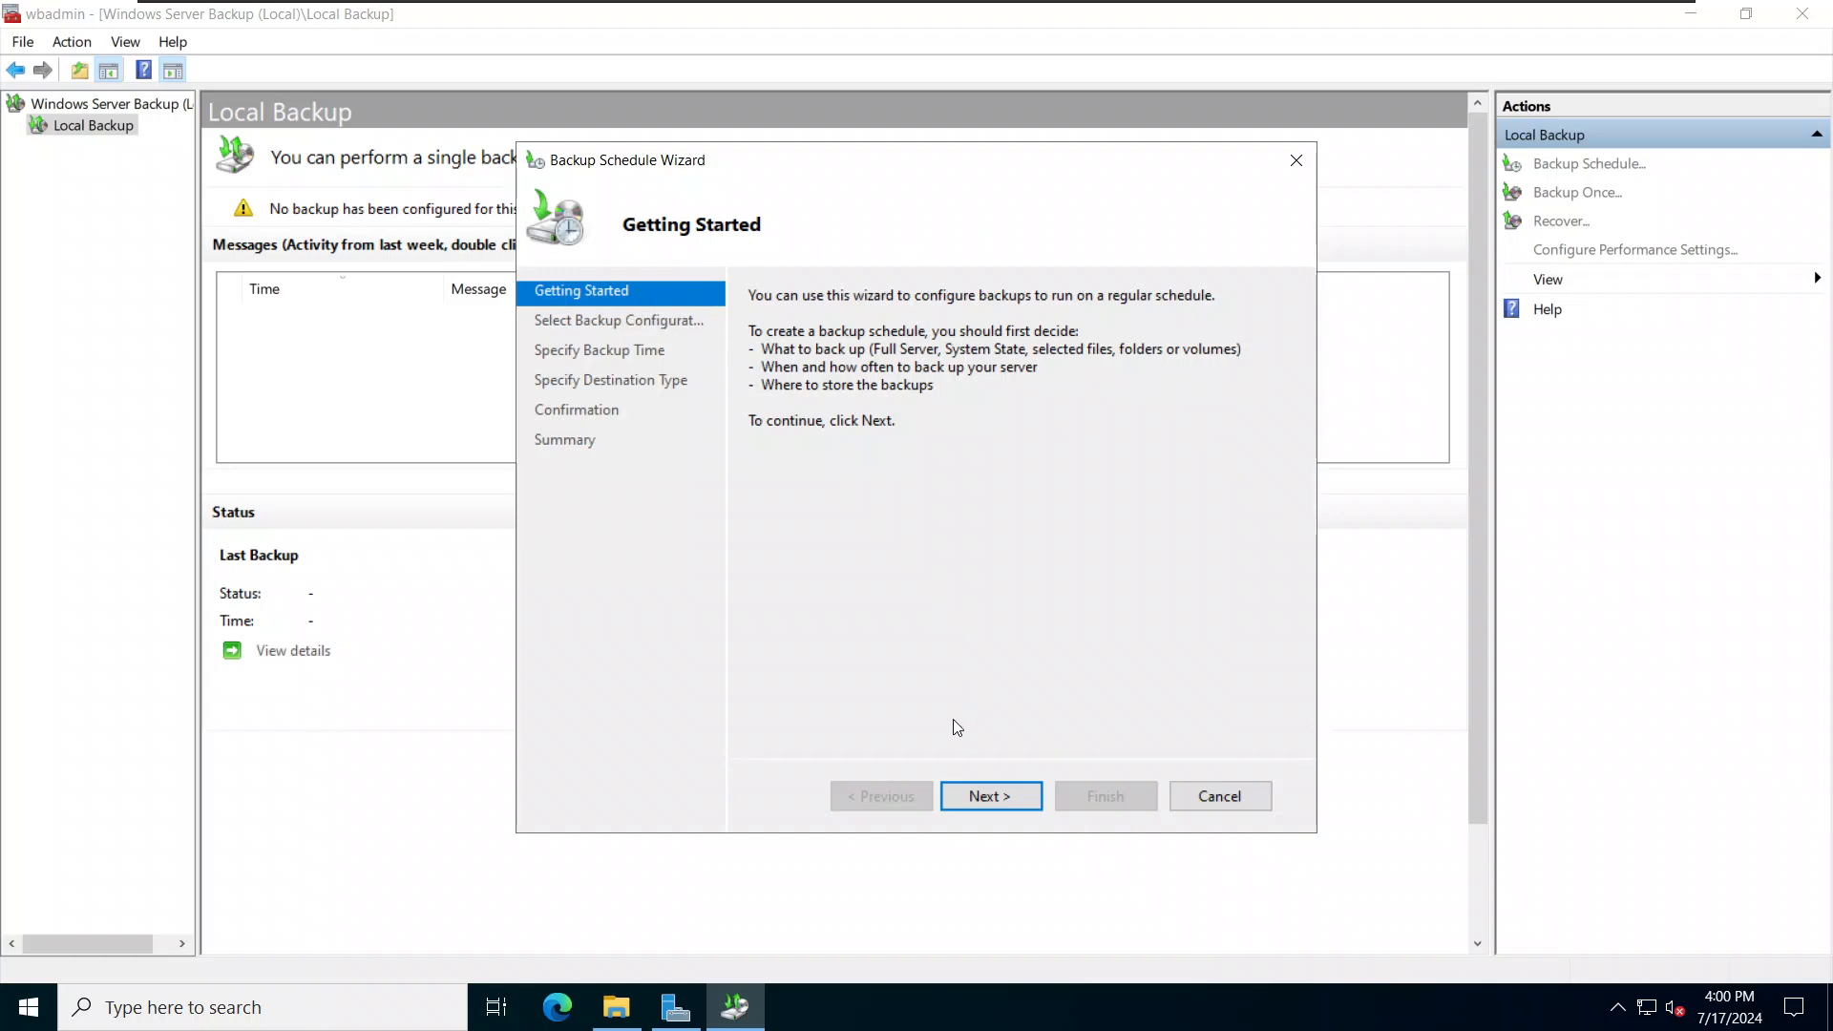
left_click(990, 799)
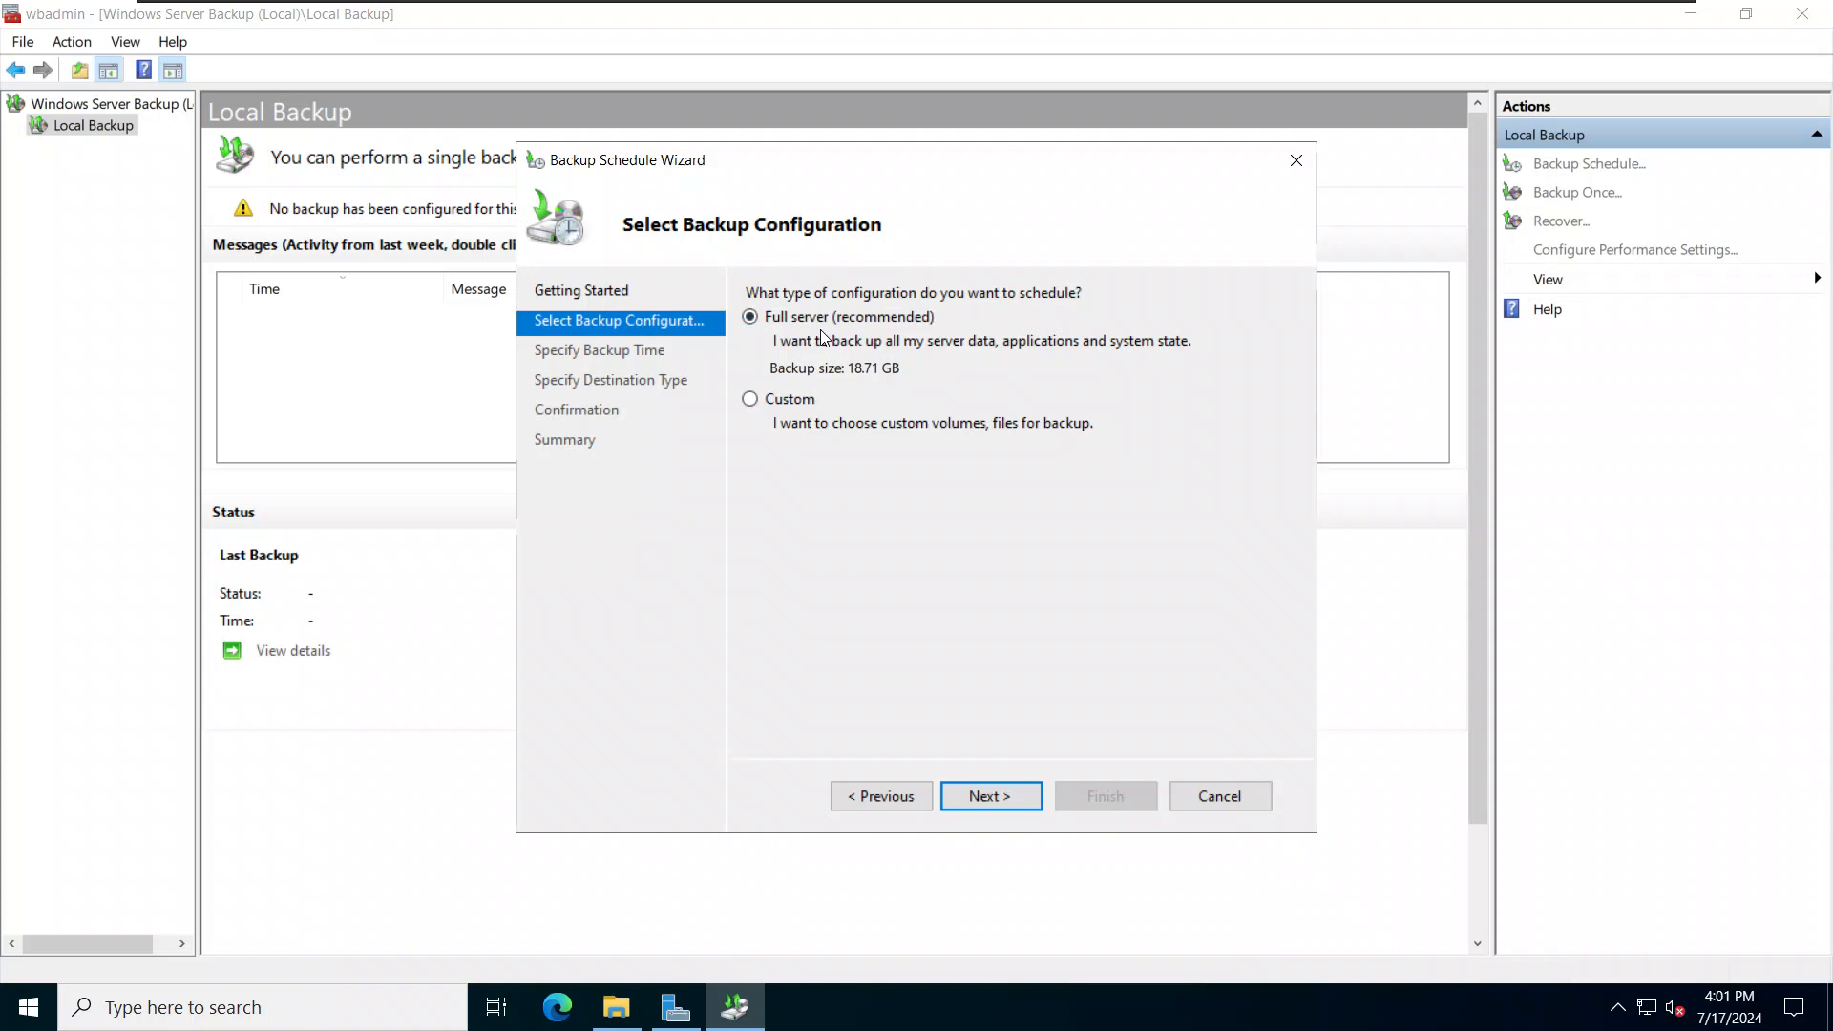
mouse_move(1340, 7)
left_click(987, 798)
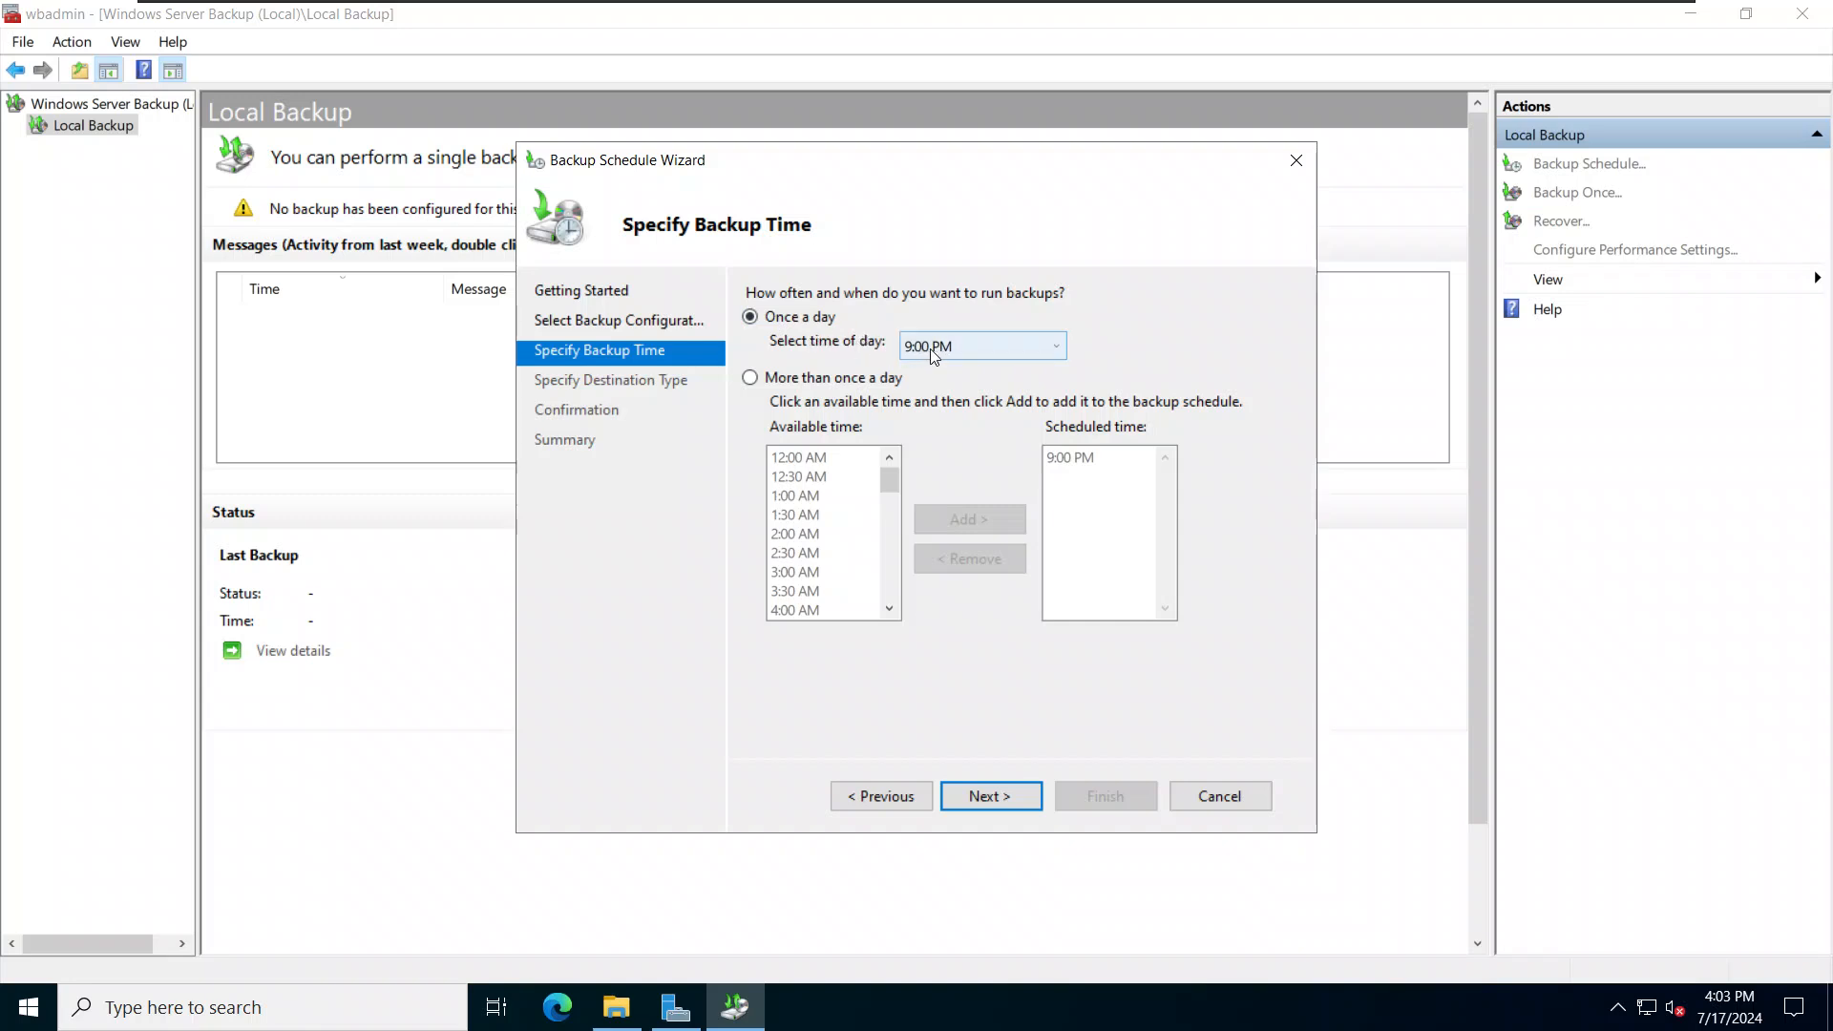
Schedule the backup once a day at 9:00 PM and store it on a hard disk dedicated for backups.
left_click(1001, 358)
left_click(987, 796)
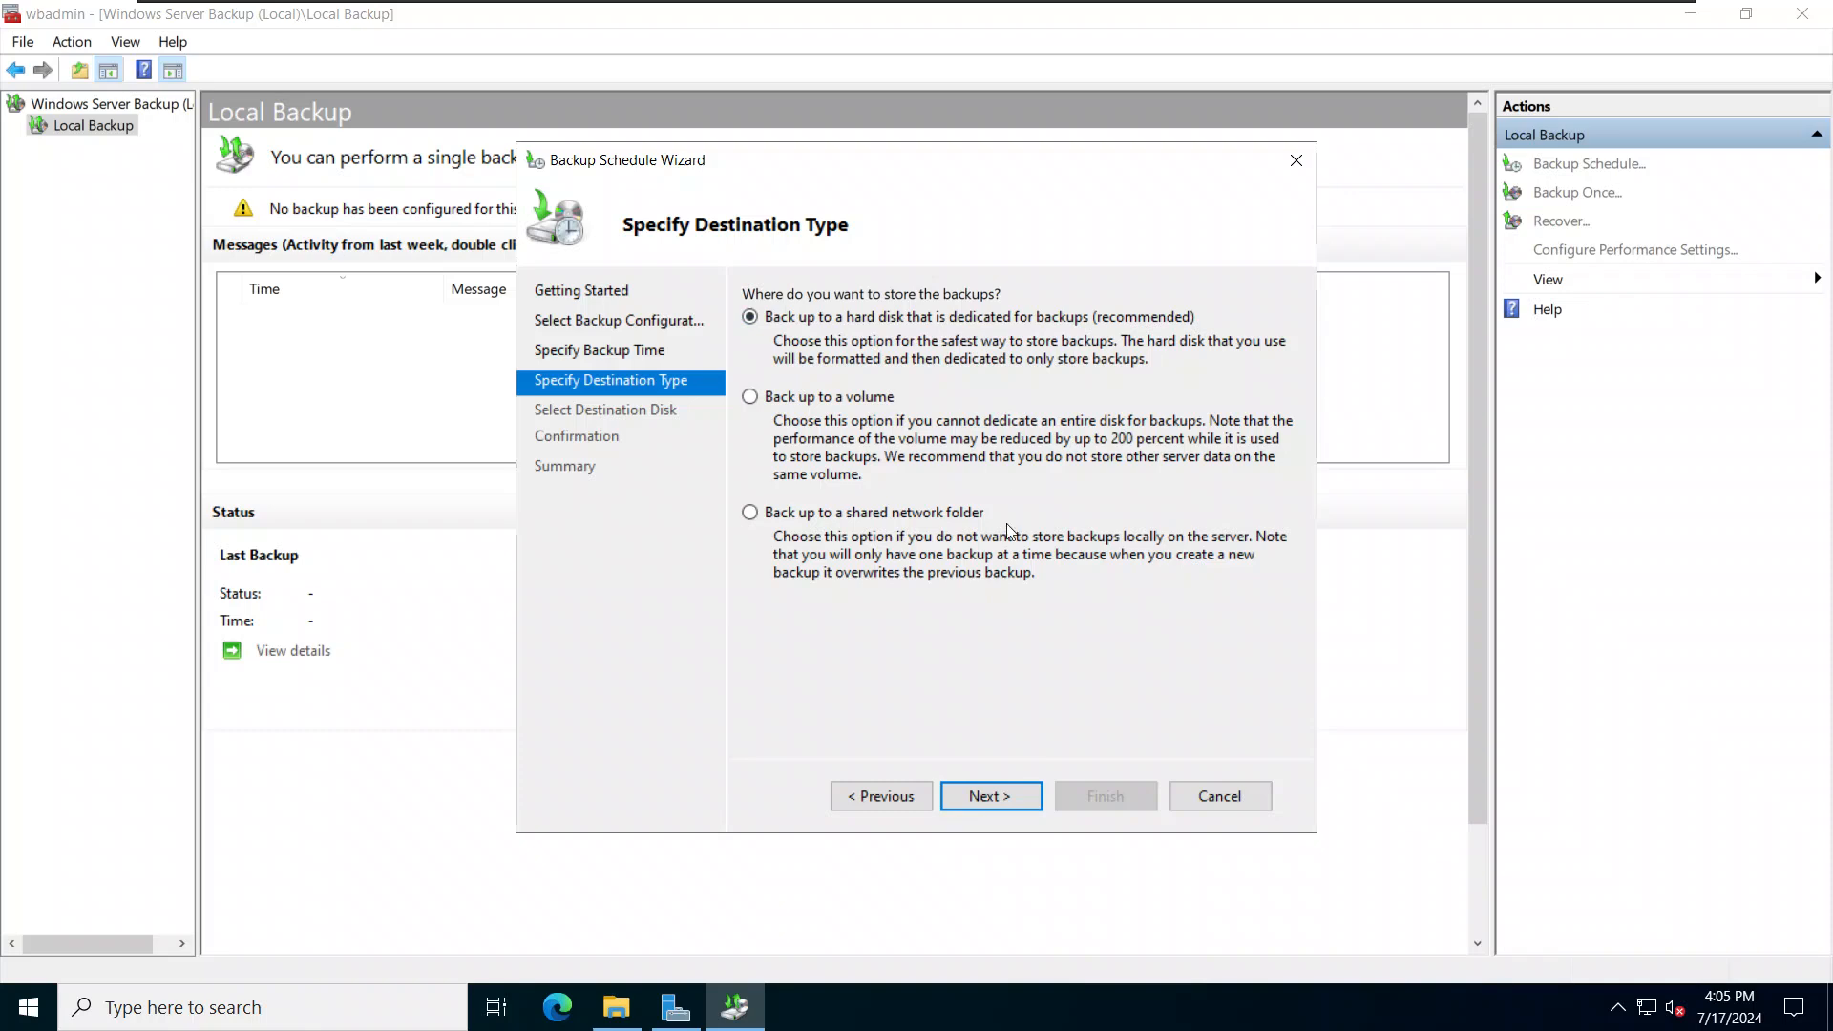
left_click(979, 793)
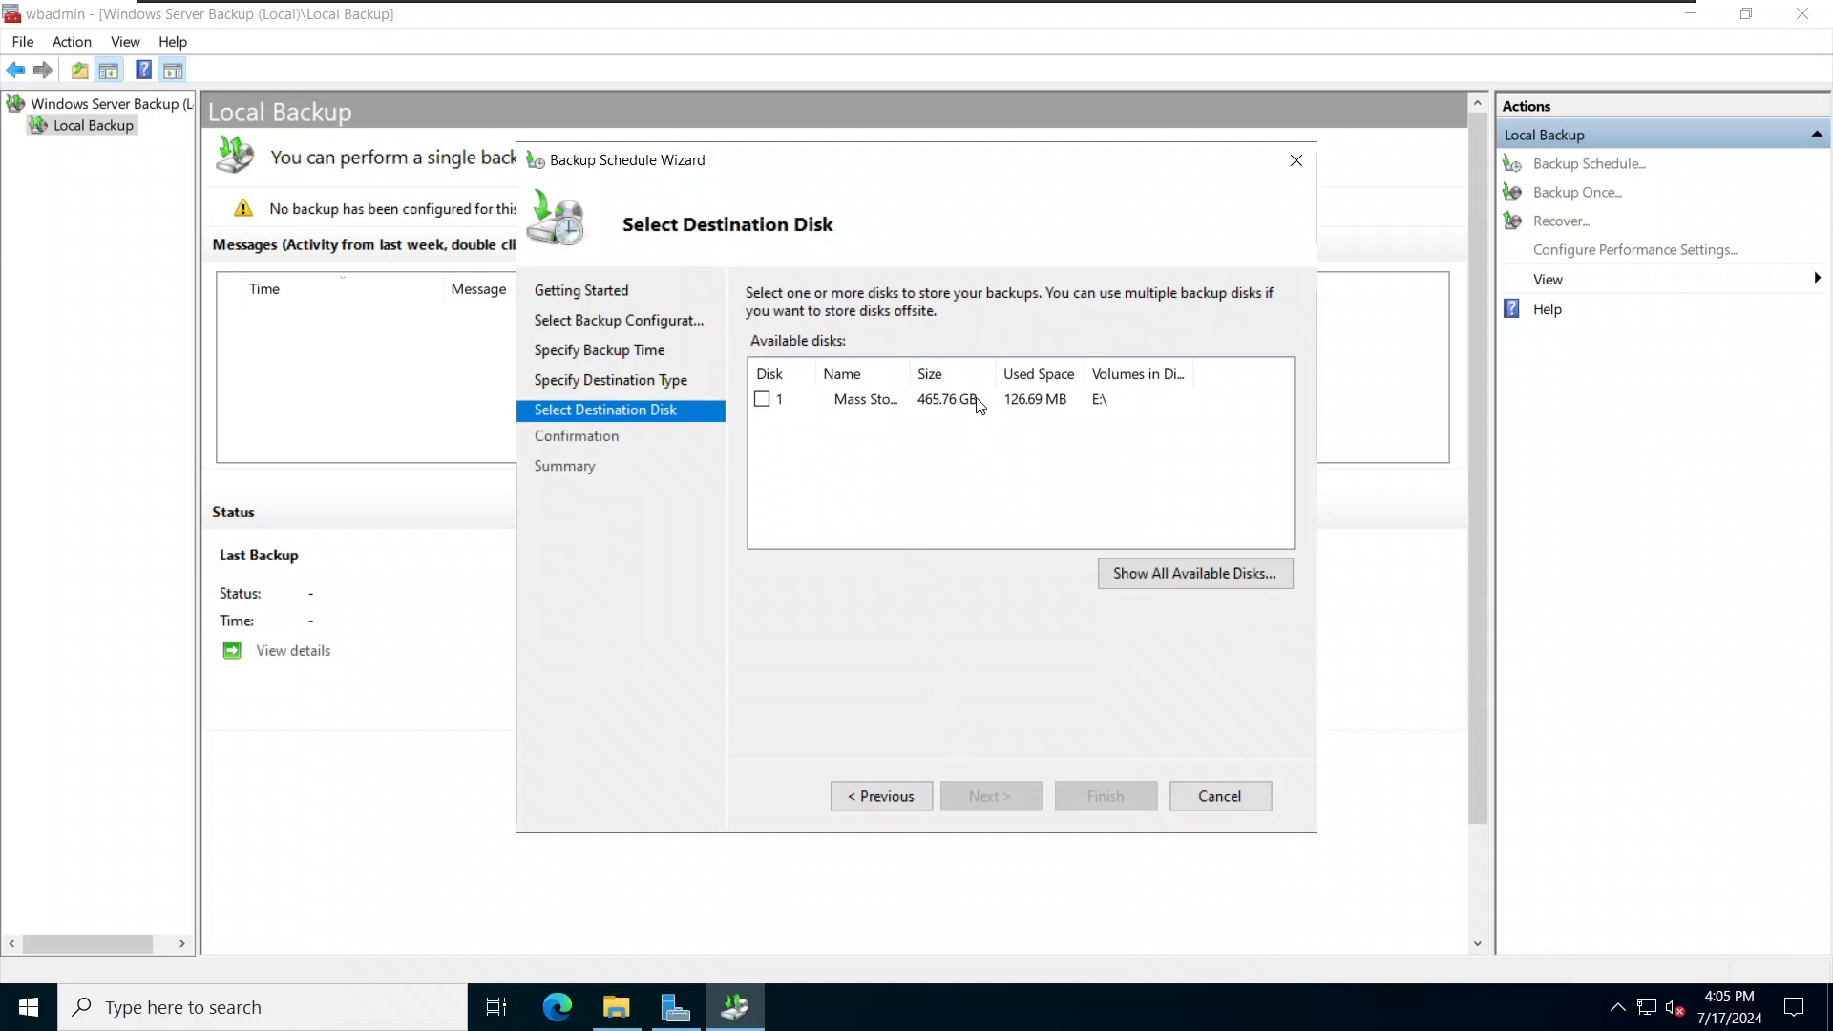
Check the server's drives in File Explorer, and select disk 1 as the backup destination, removing volume E: from the backup items.
left_click(617, 1006)
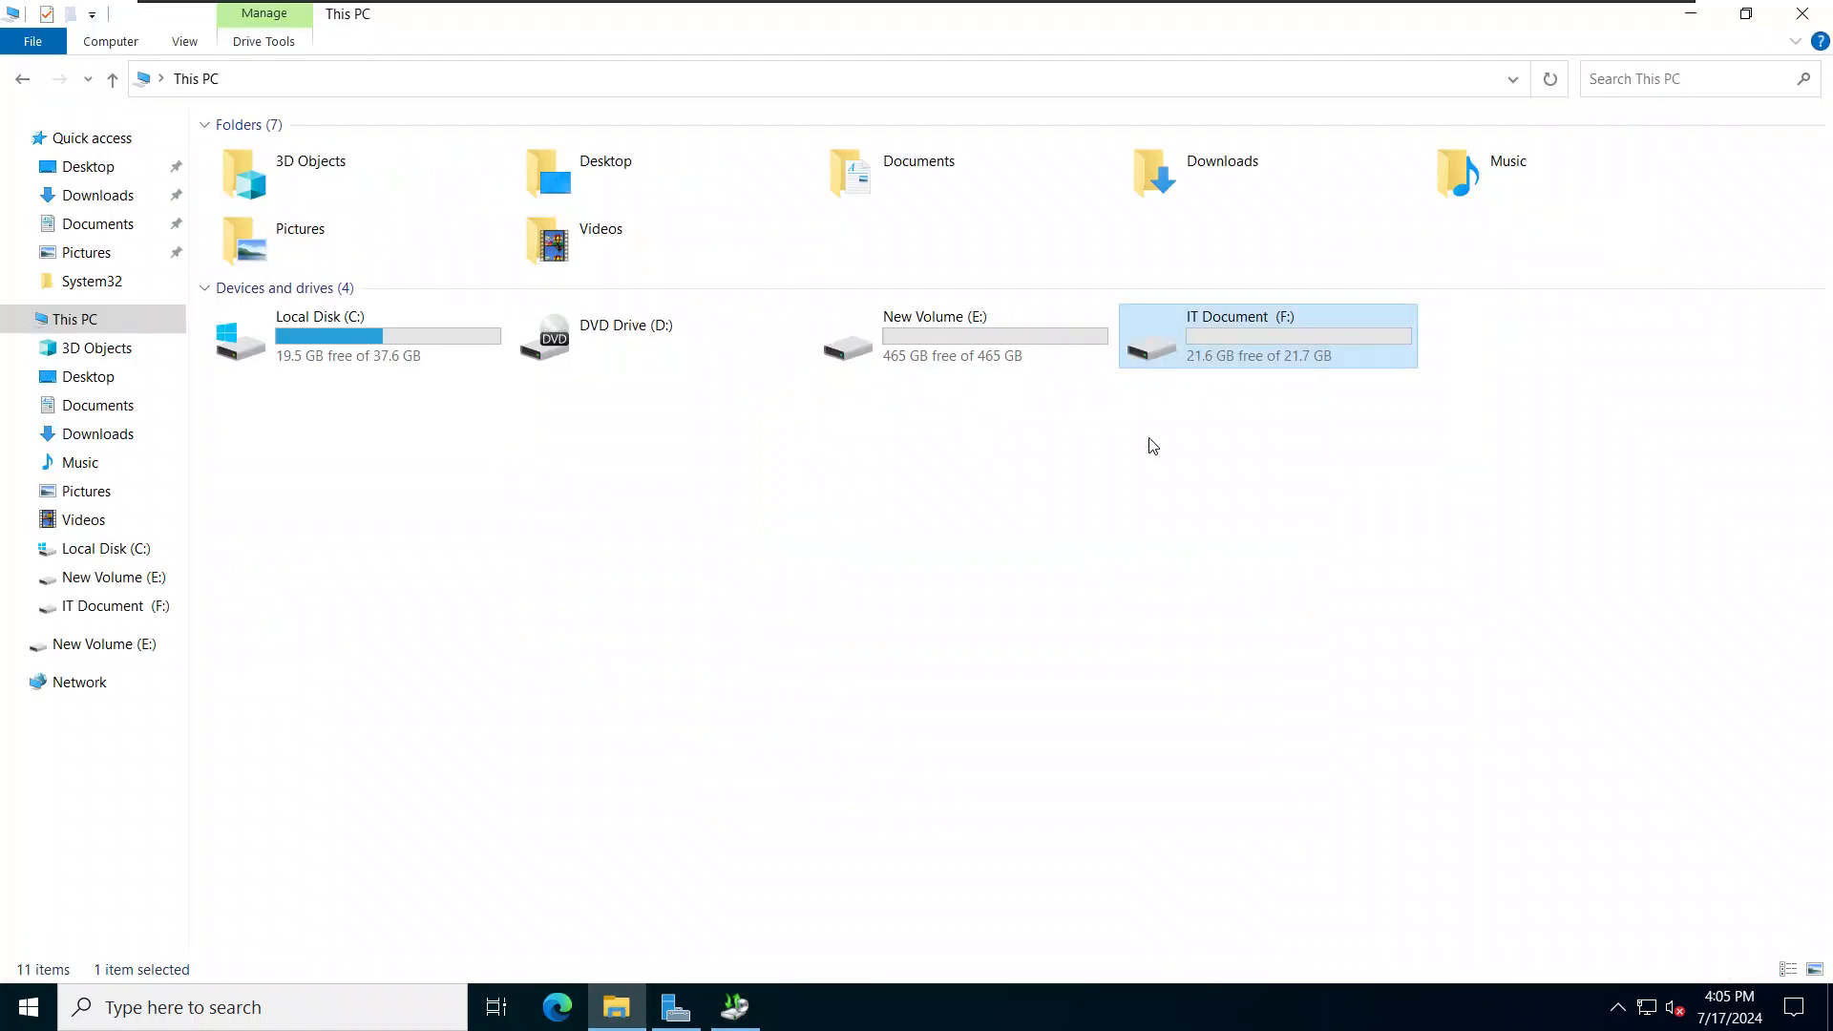
left_click(1687, 15)
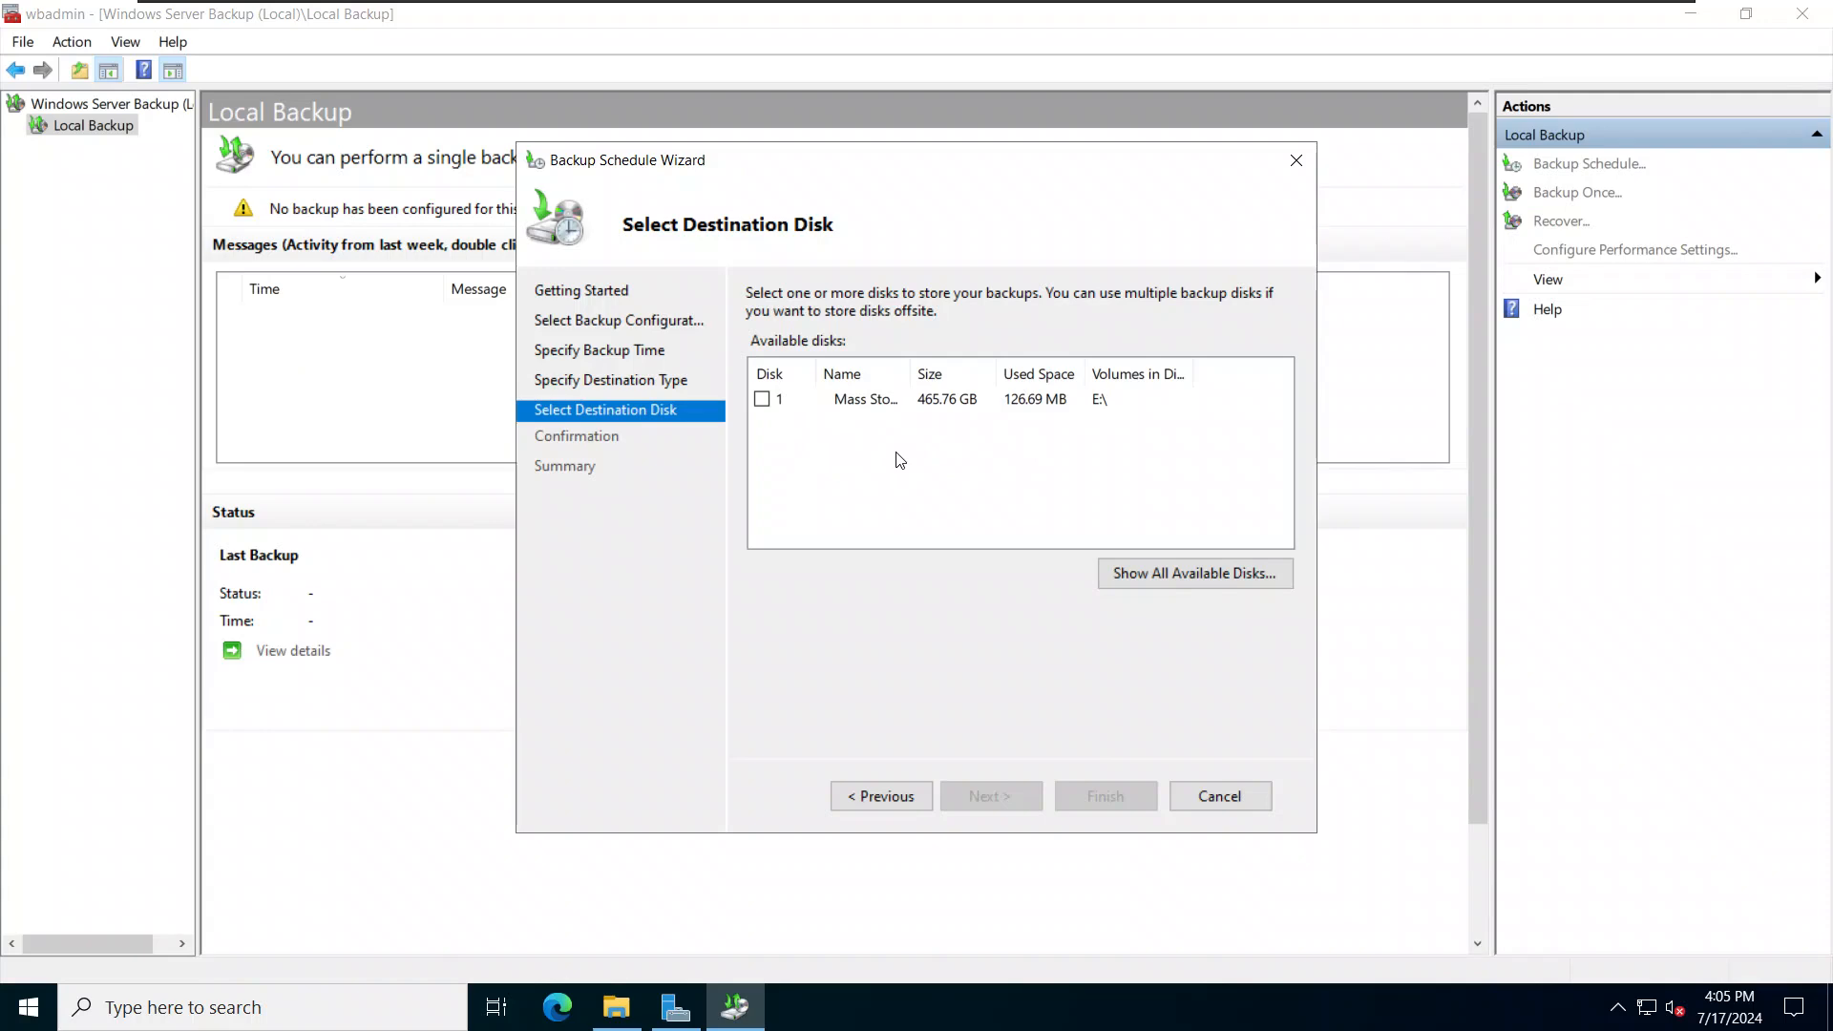
left_click(763, 402)
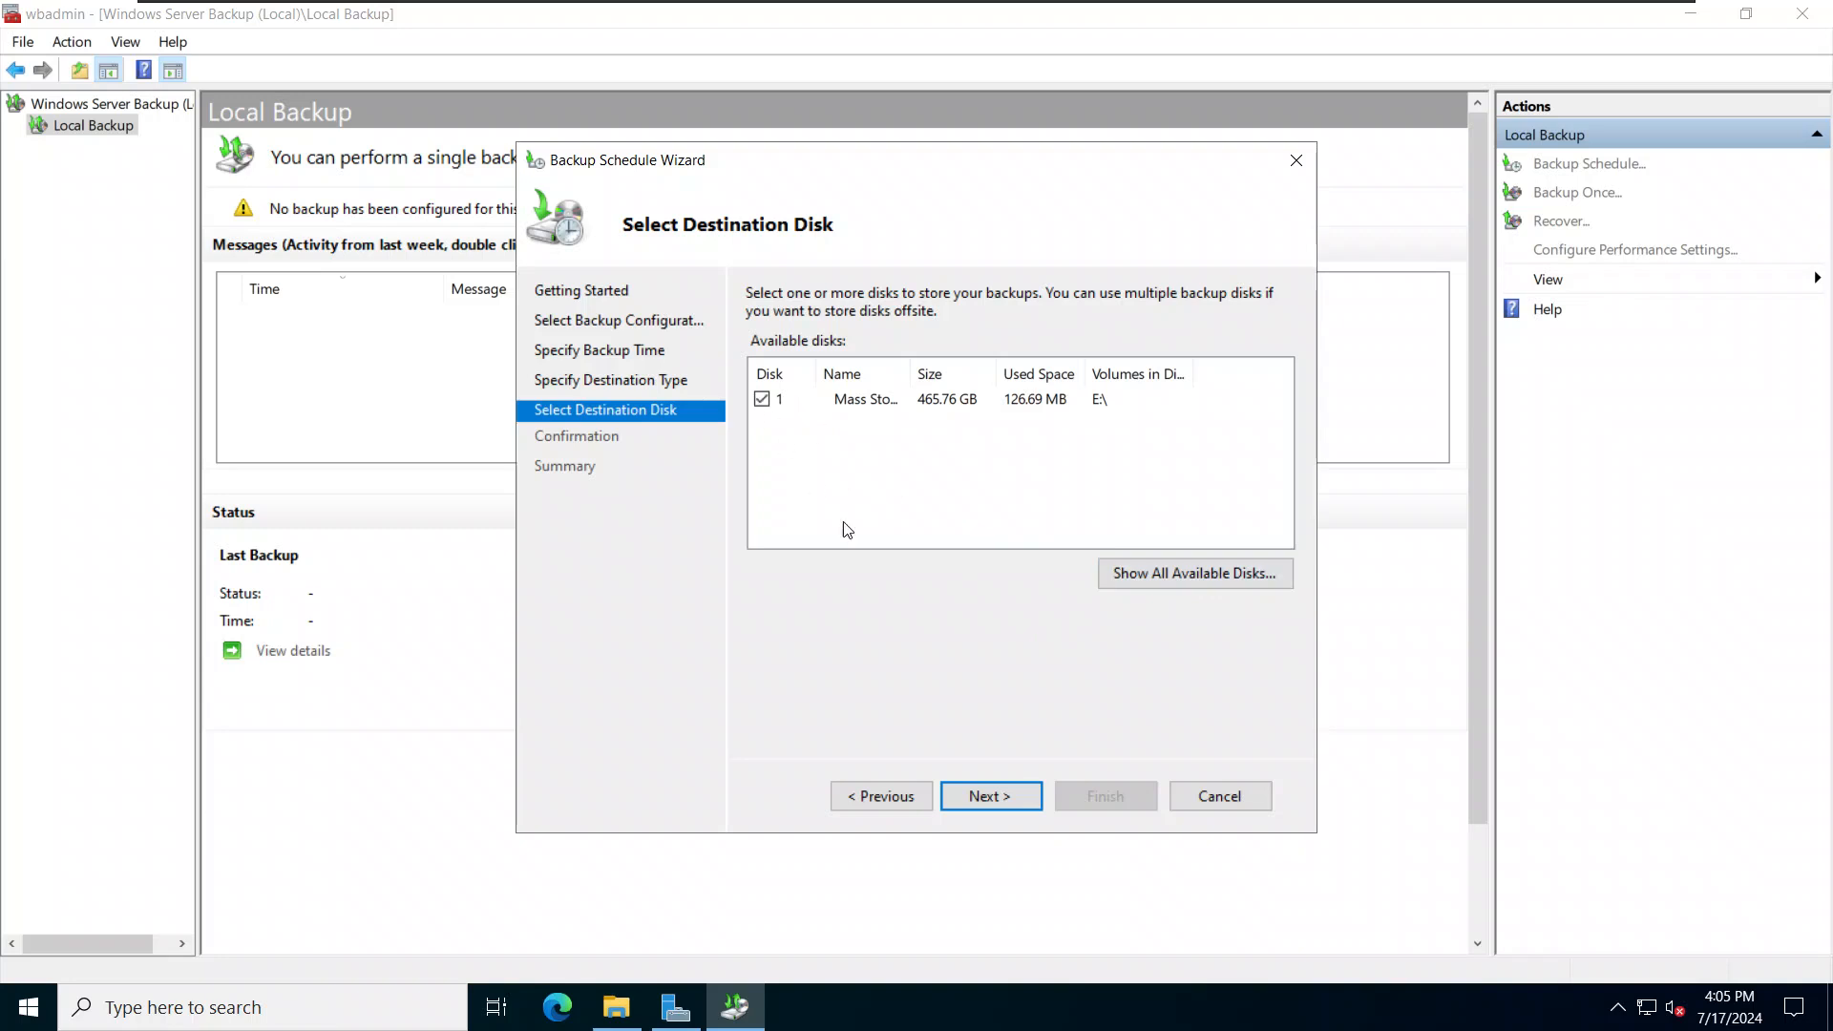
left_click(976, 781)
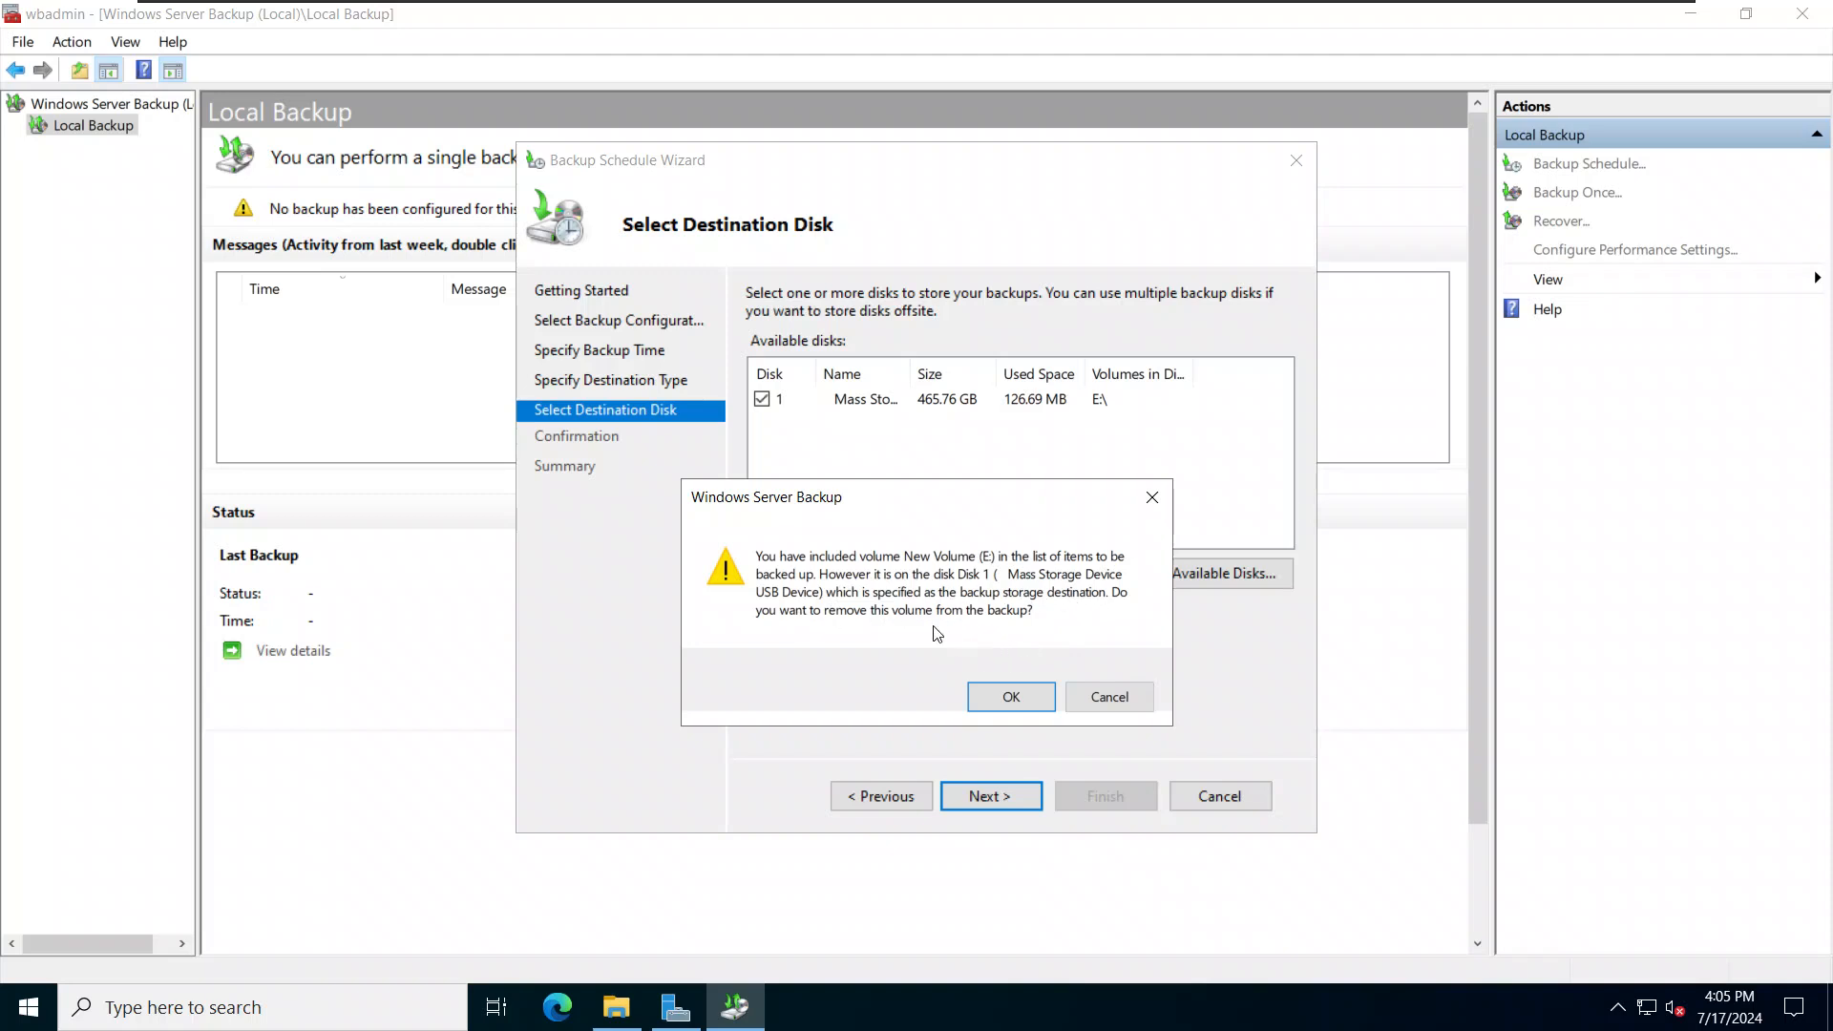
left_click(998, 695)
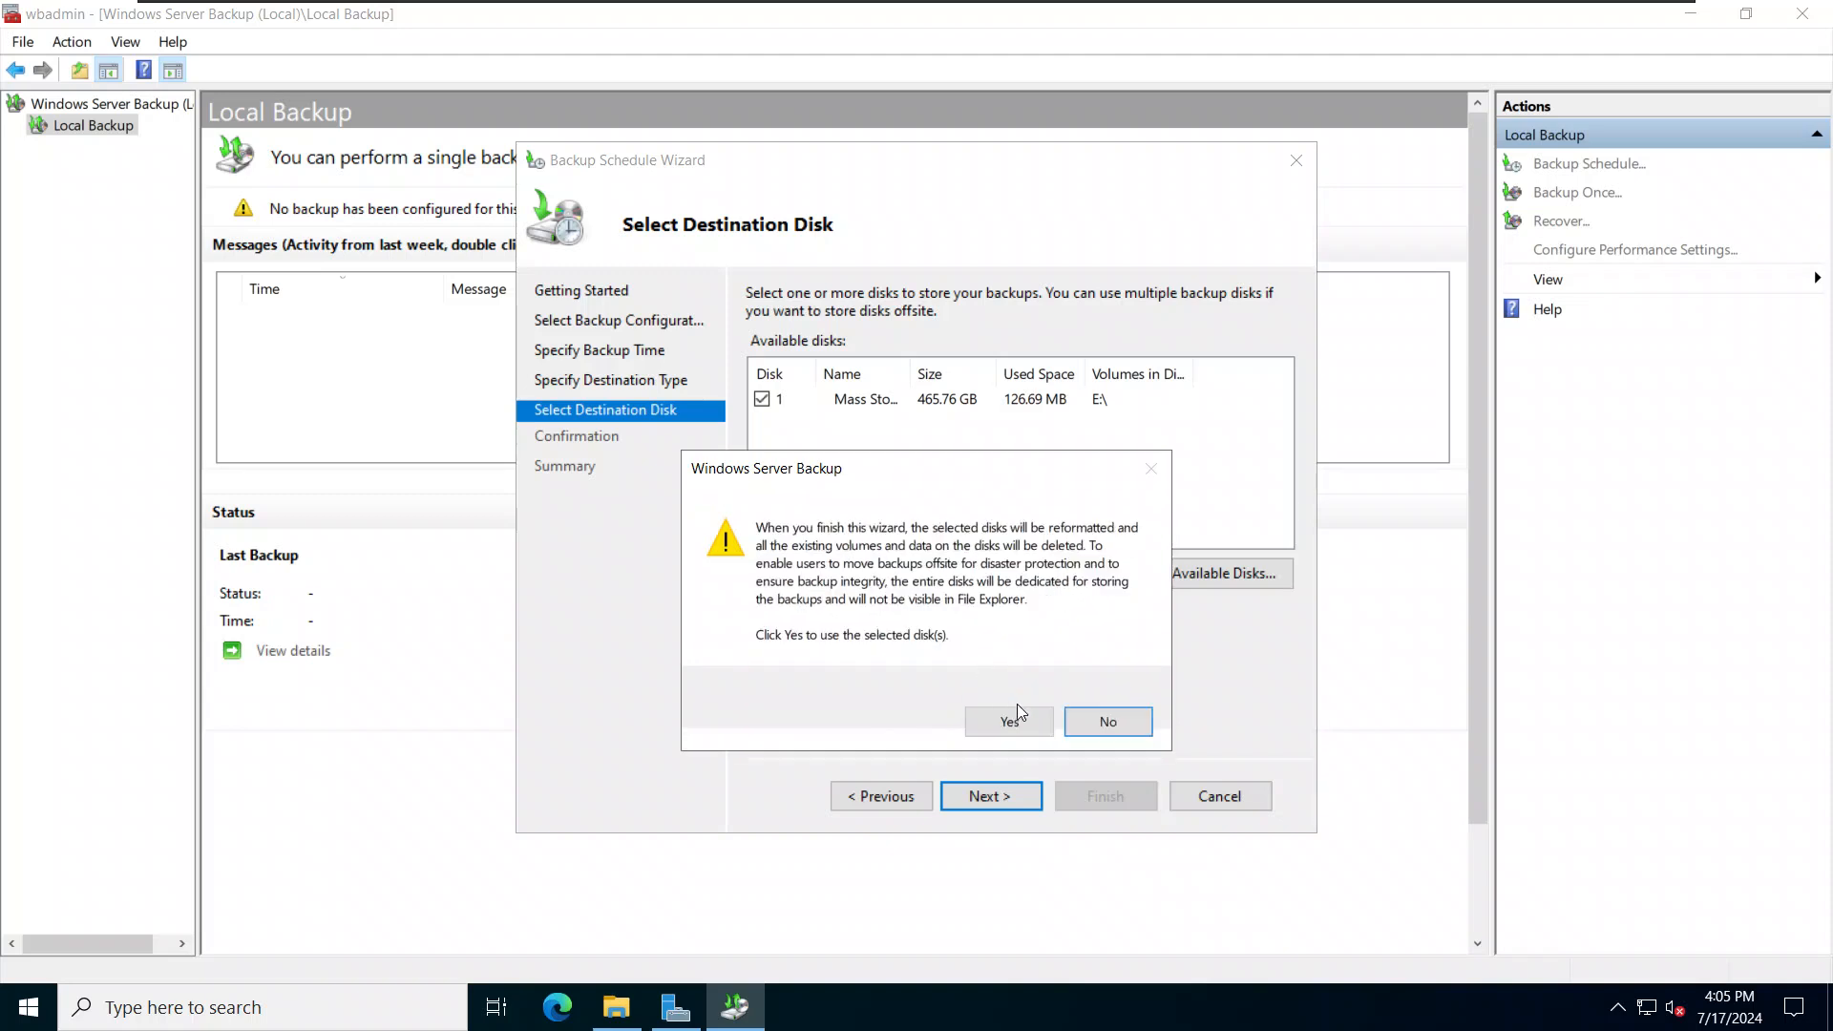
Decline reformatting the selected disk and view the list of all available disks without changing it.
left_click(1098, 722)
left_click(1145, 574)
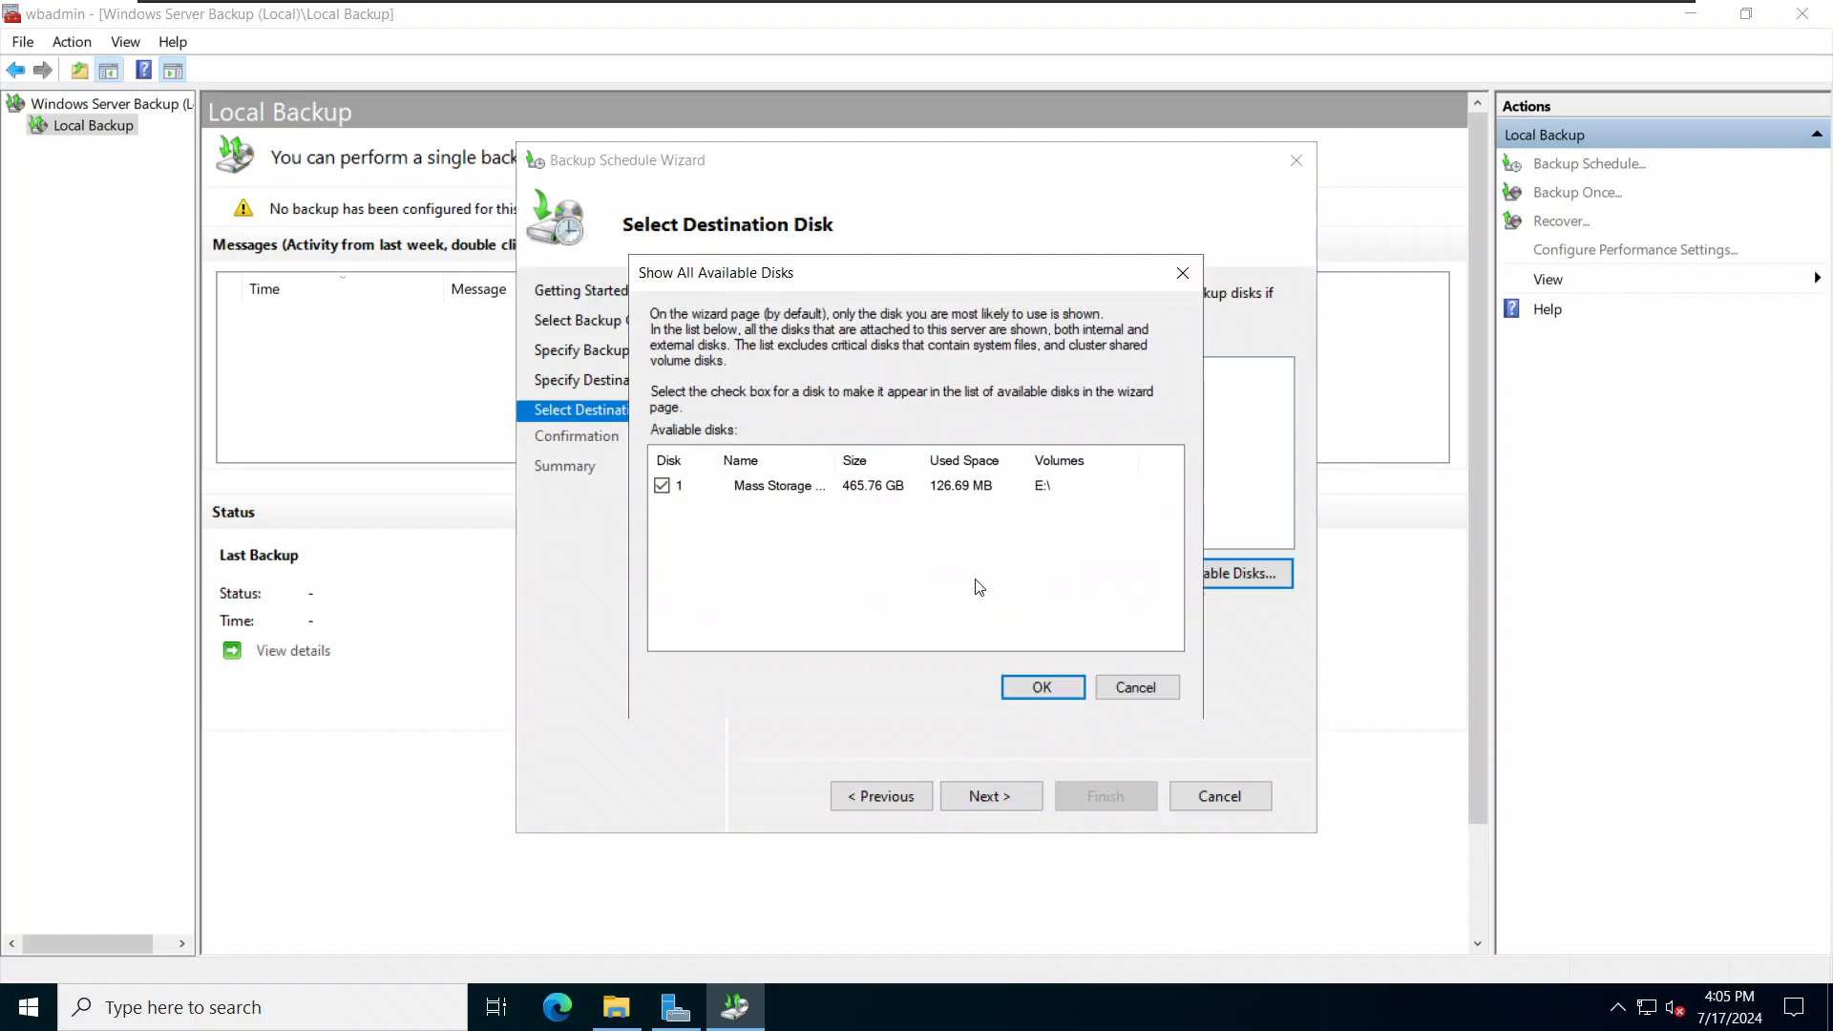
left_click(1107, 687)
Review the wizard's destination type, backup time, and backup configuration pages, and return to the destination disk selection.
left_click(635, 382)
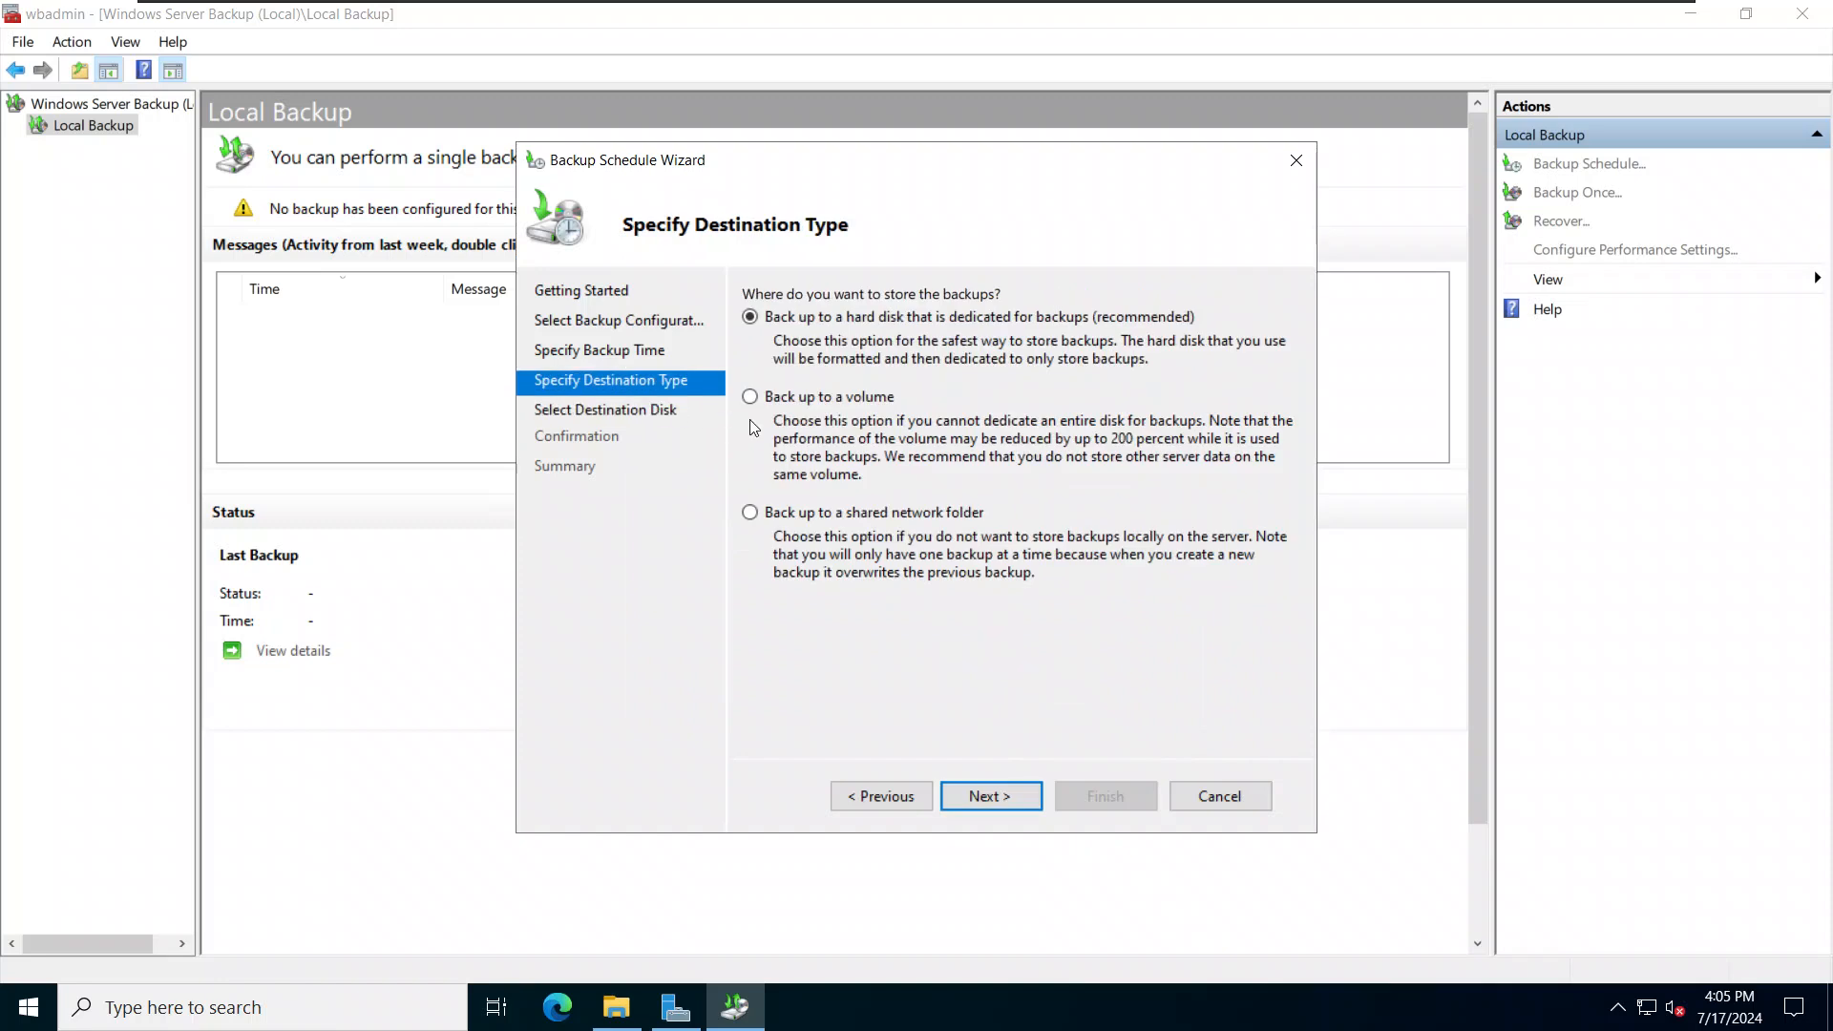
left_click(633, 354)
left_click(607, 325)
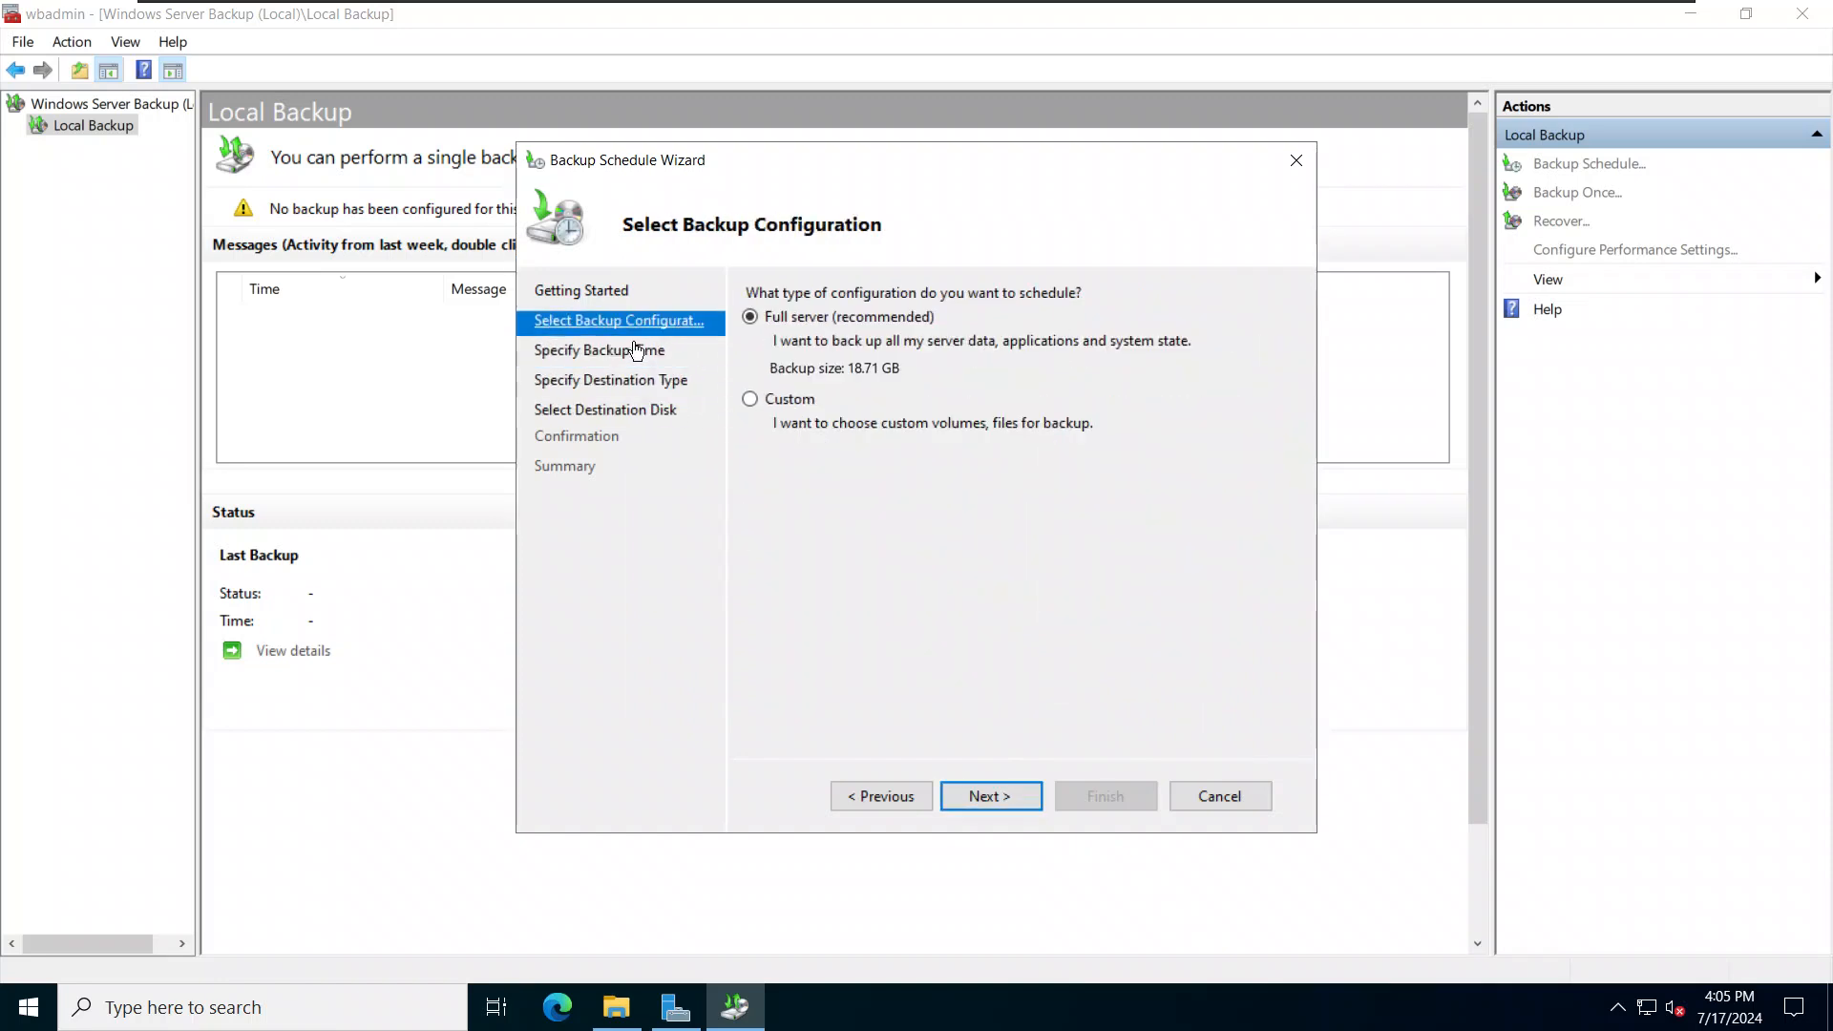
left_click(618, 354)
left_click(611, 381)
left_click(606, 410)
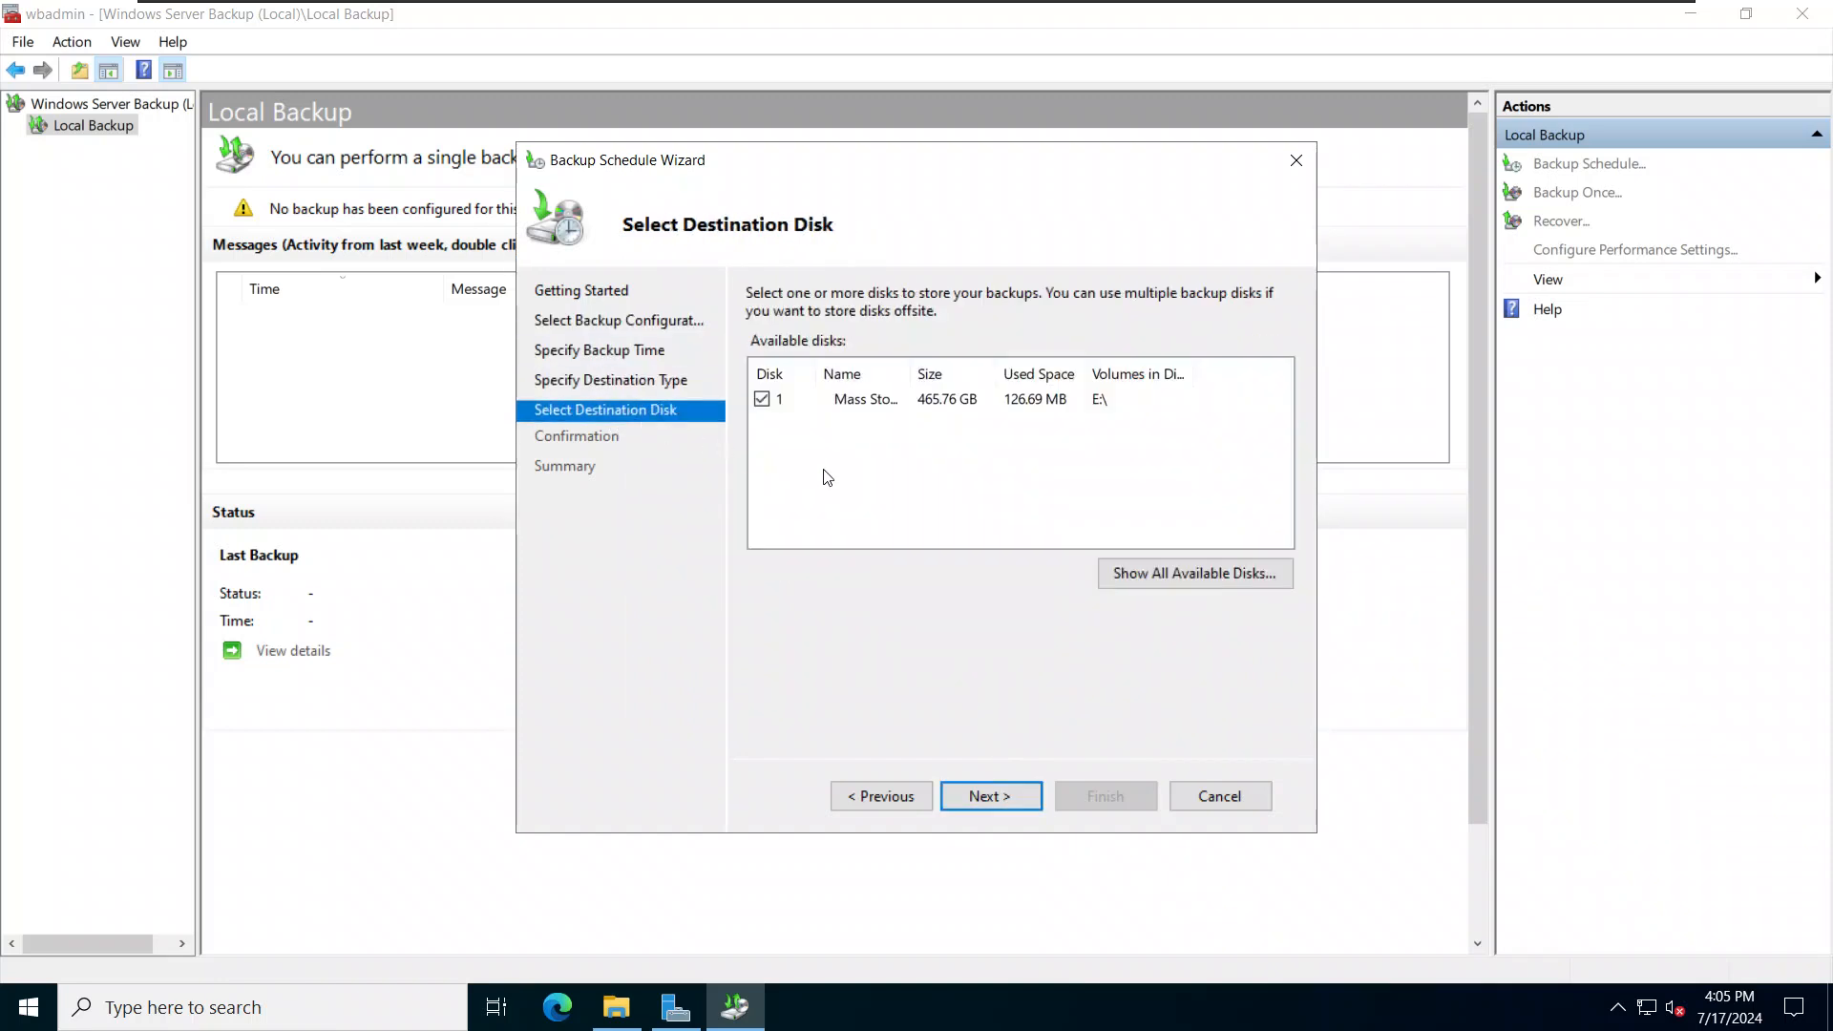
Agree to reformat and dedicate disk 1, check the full destination name on the confirmation page, and create the backup schedule.
left_click(989, 798)
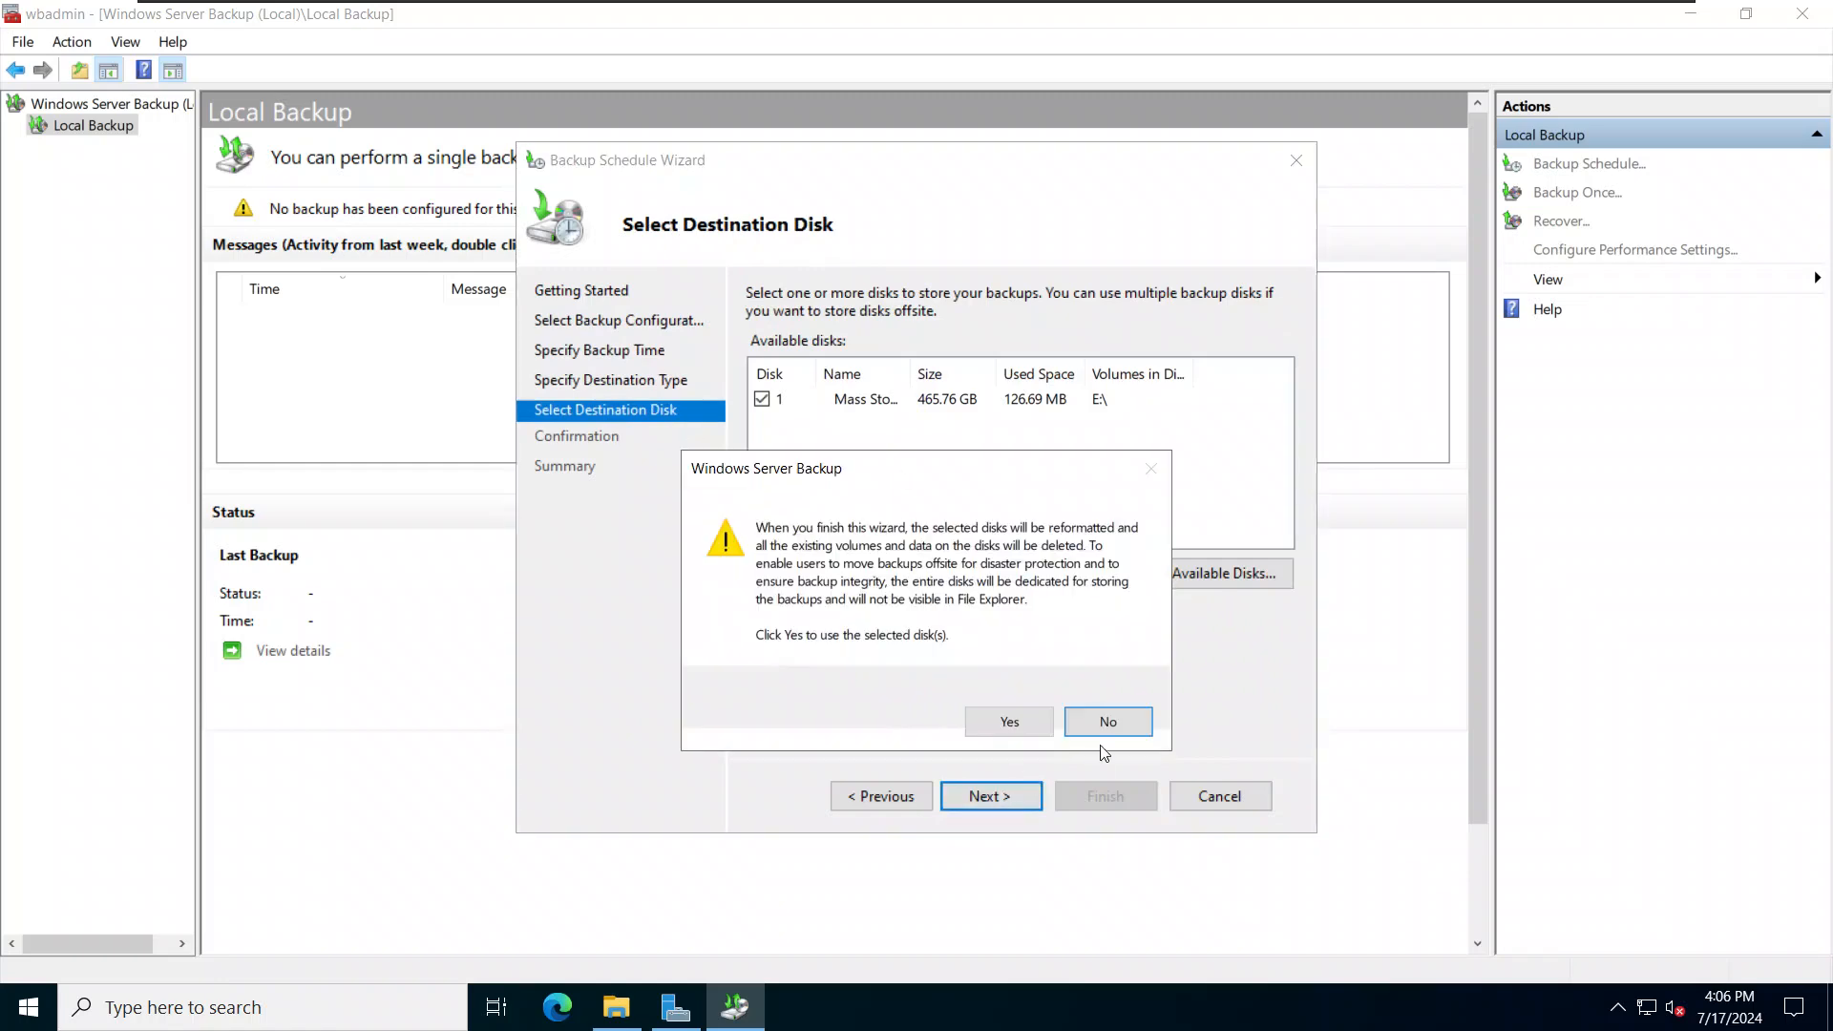
left_click(1002, 722)
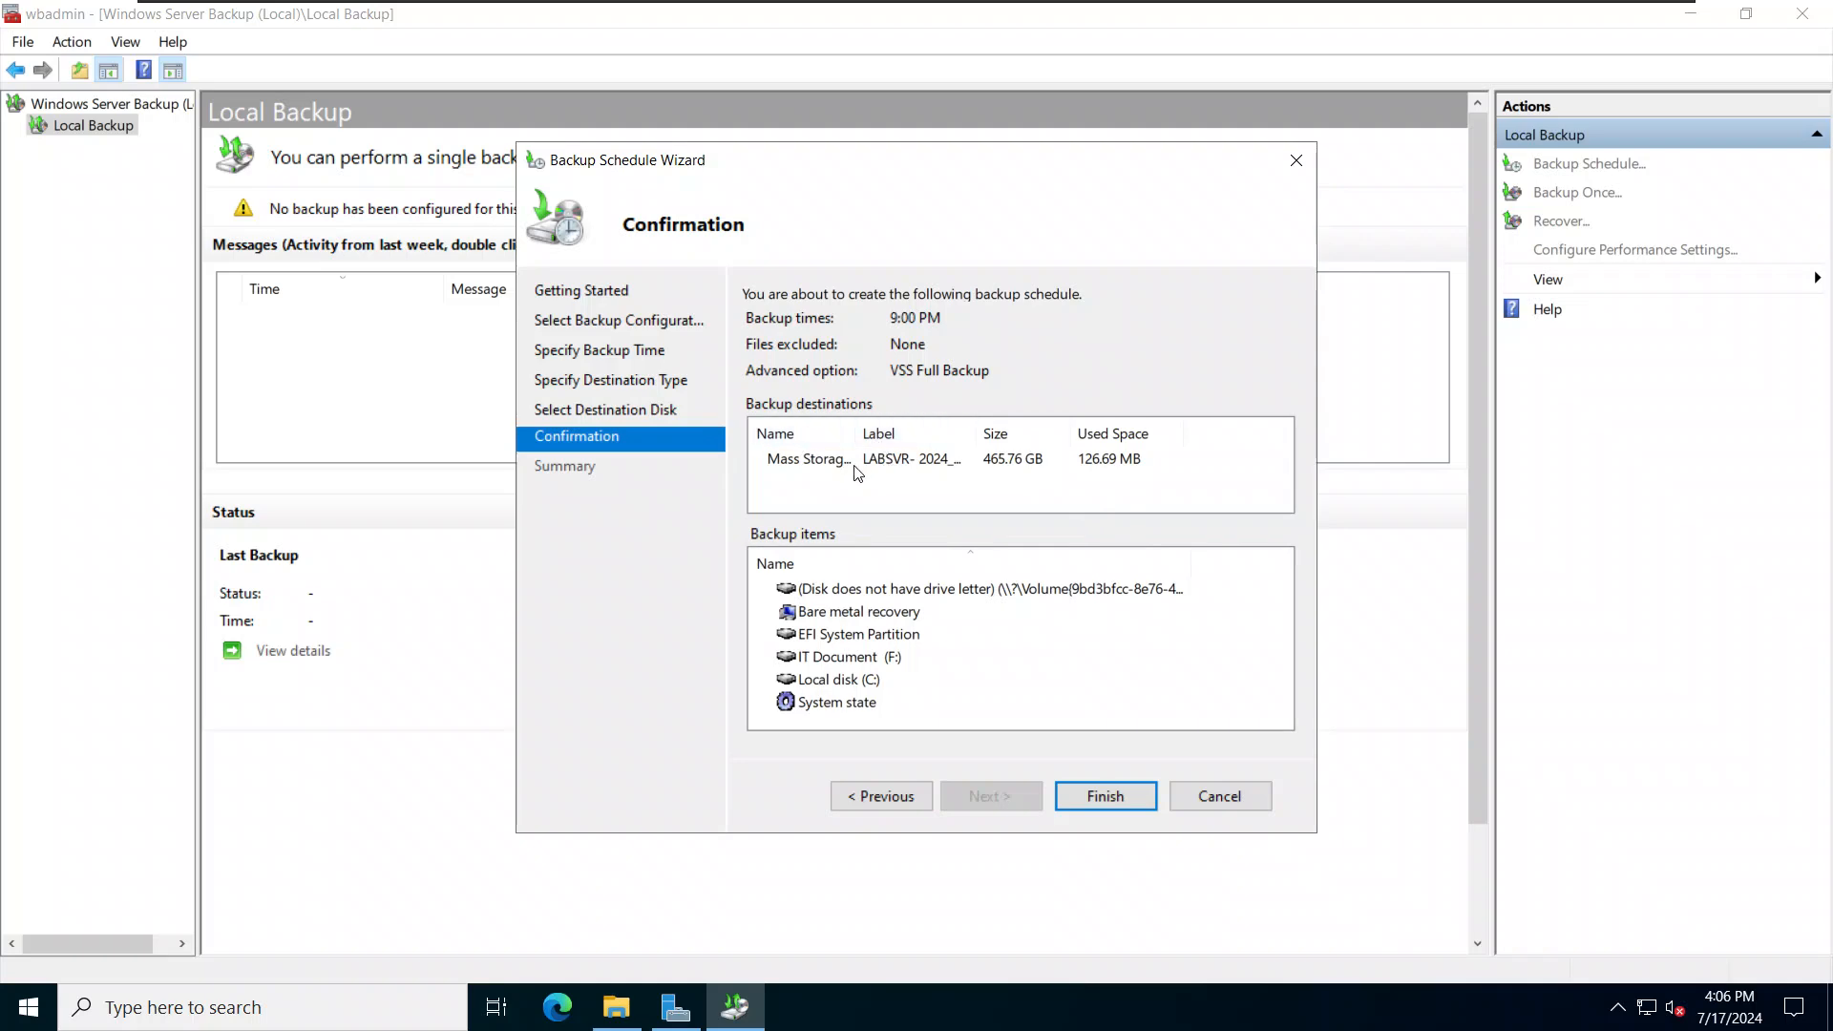
left_click_drag(856, 434, 908, 434)
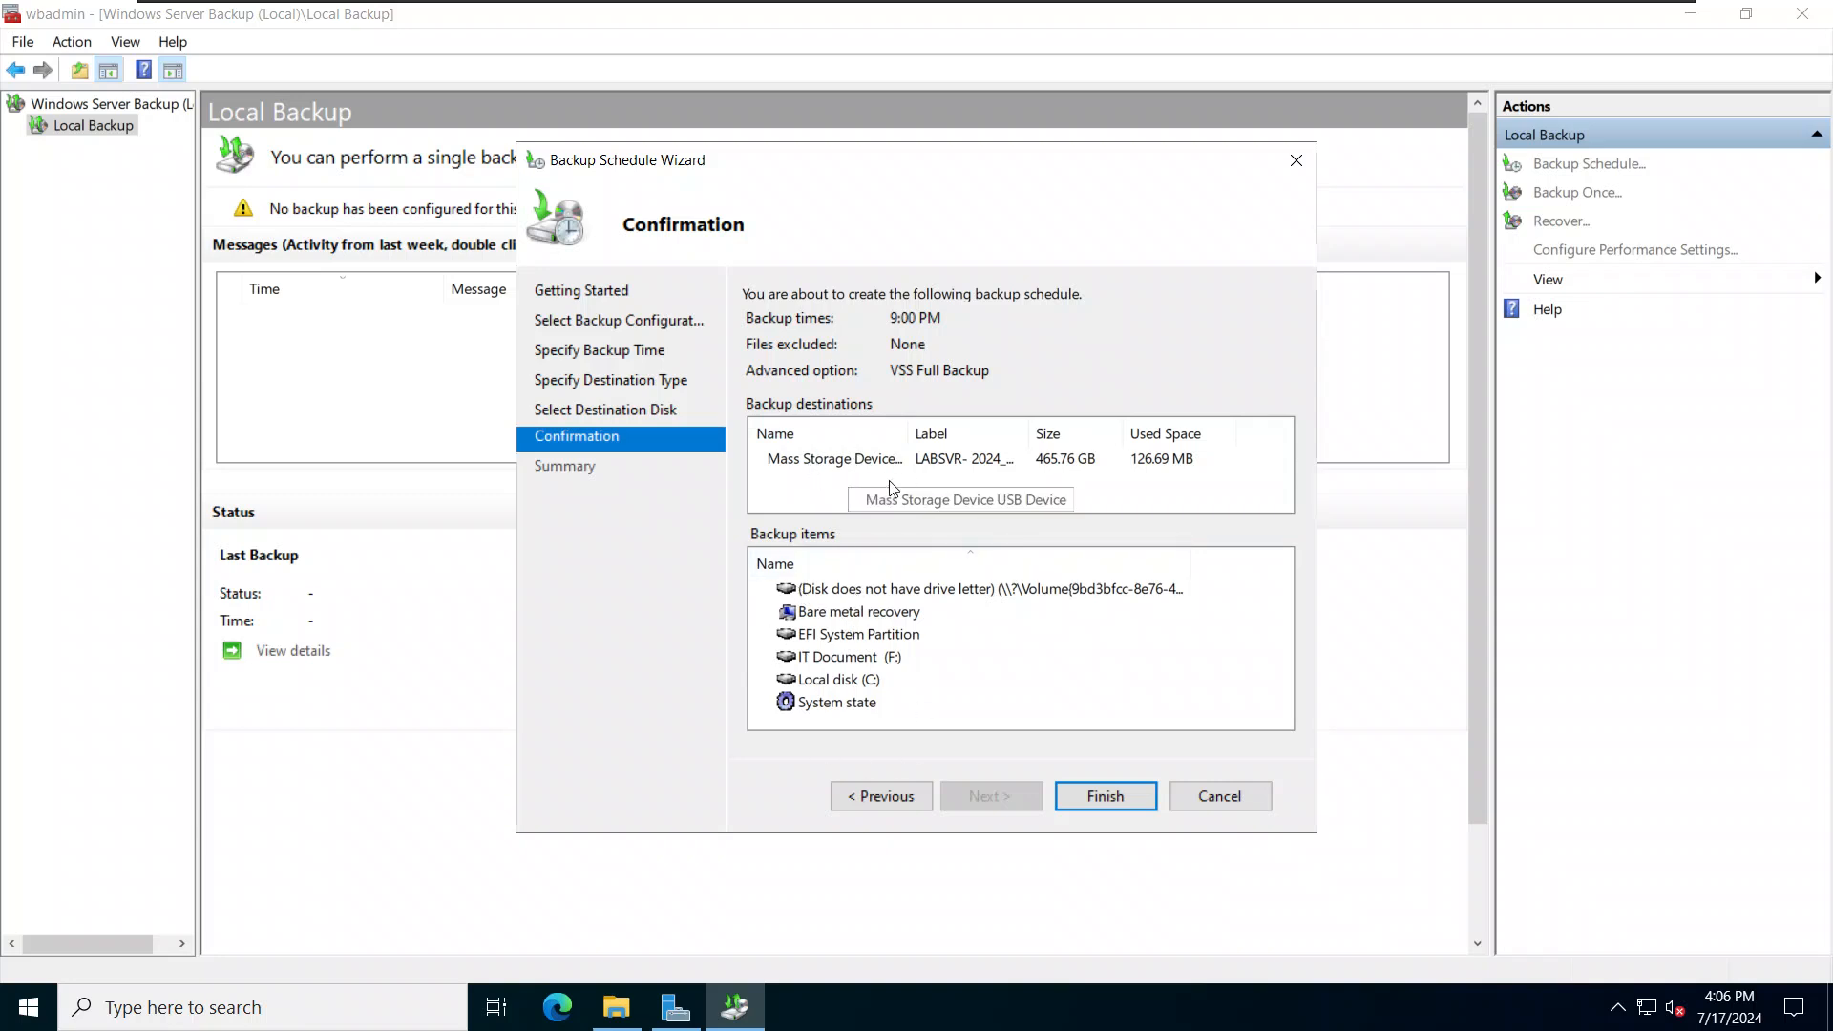
left_click(1098, 796)
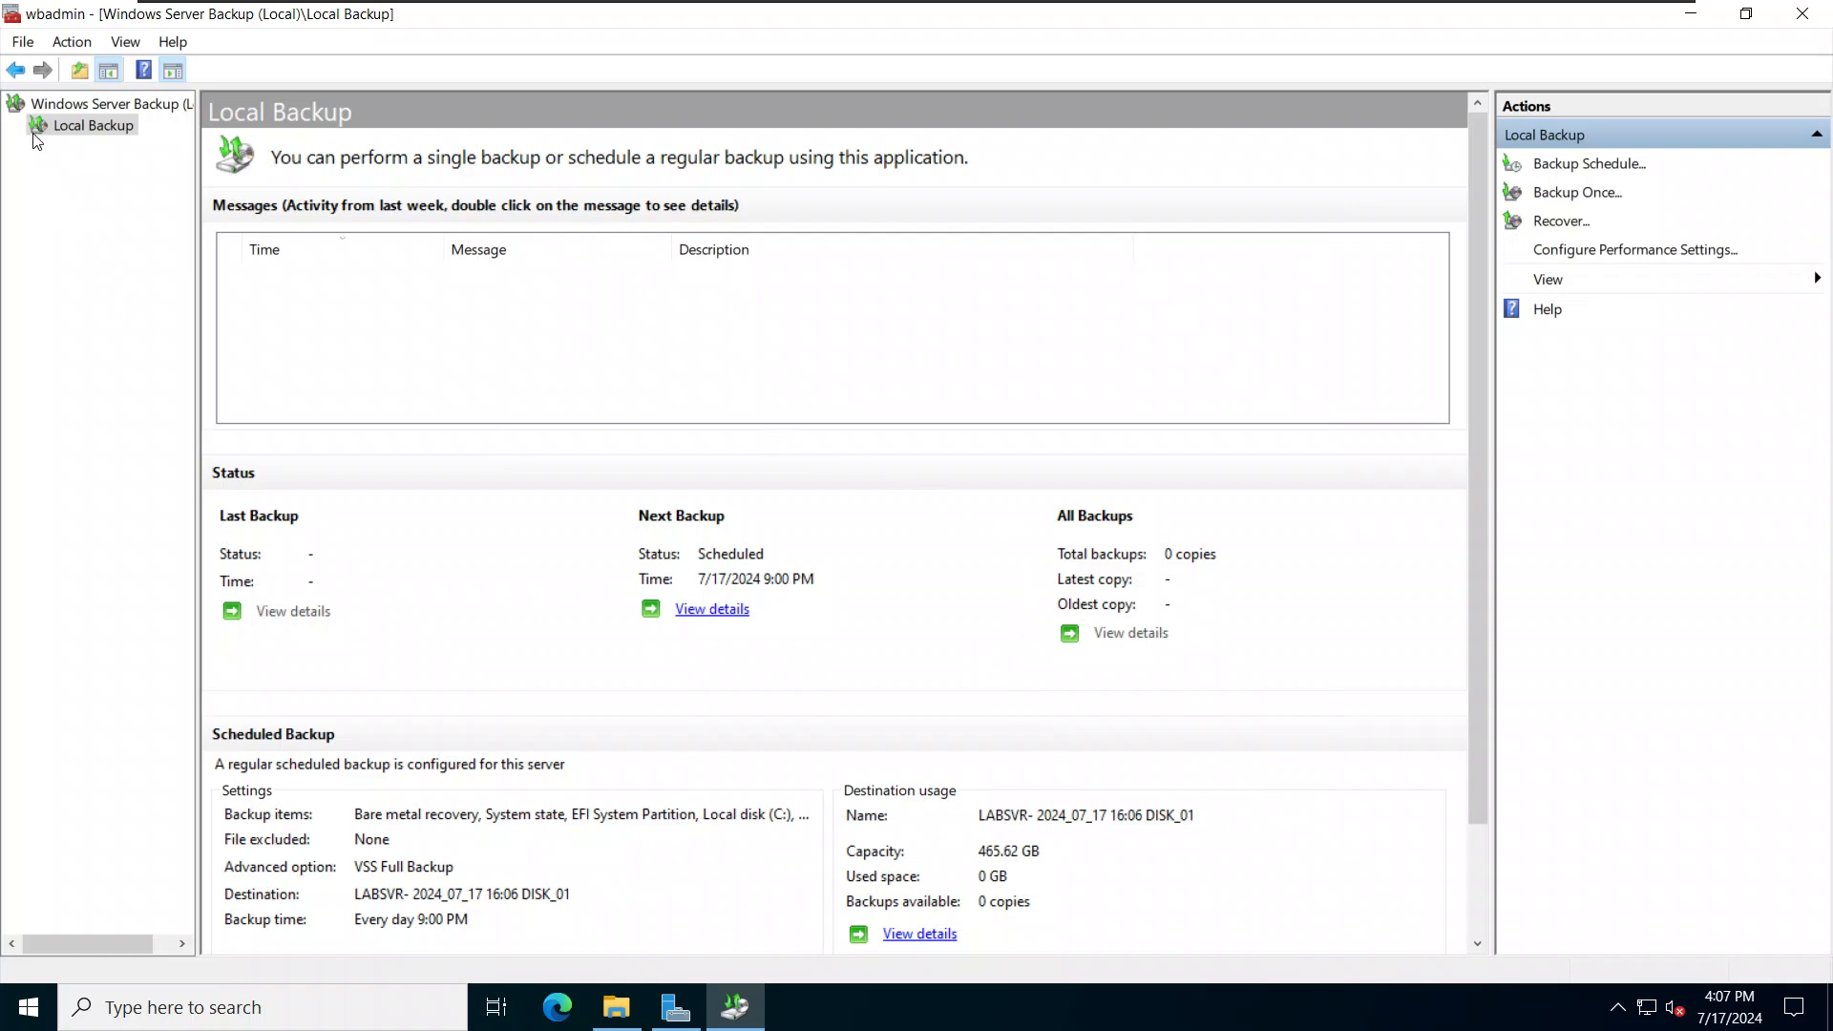
Review the scheduled backup settings and destination usage, and switch to the Pencil document with the full server backup notes.
scroll(878, 642, "down", 2)
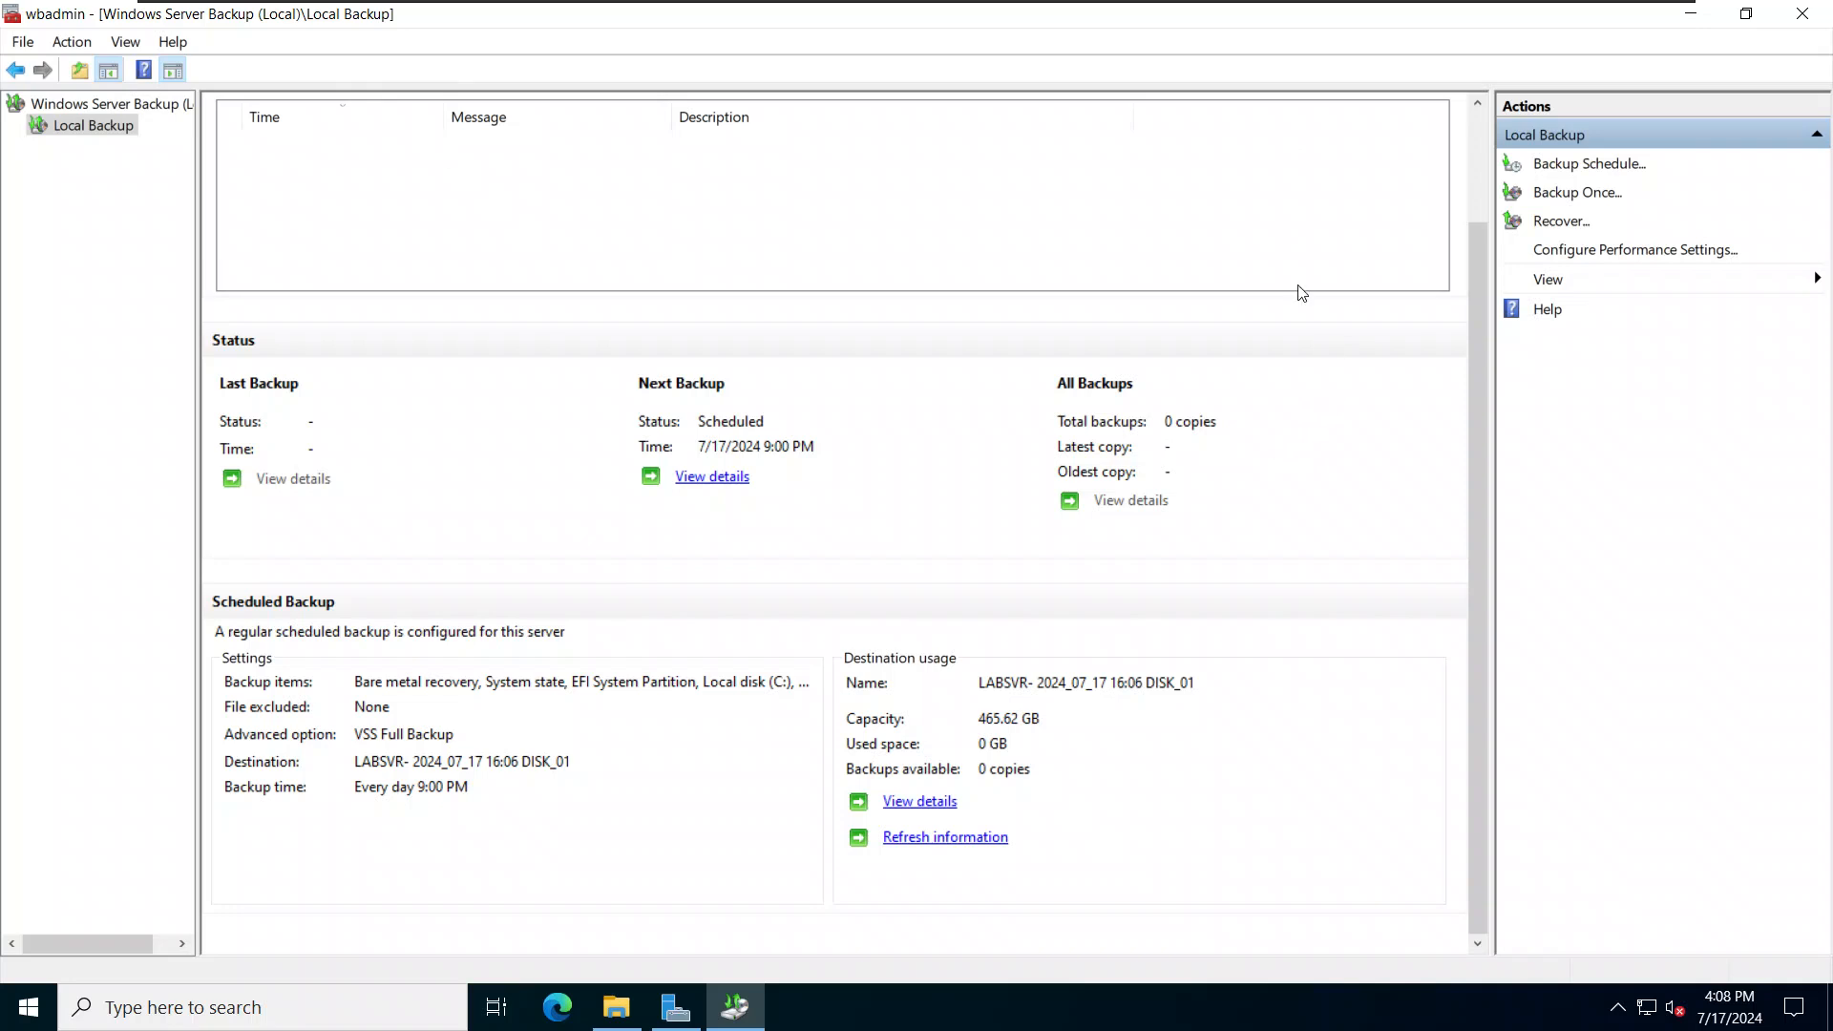
mouse_move(1375, 8)
left_click(1606, 21)
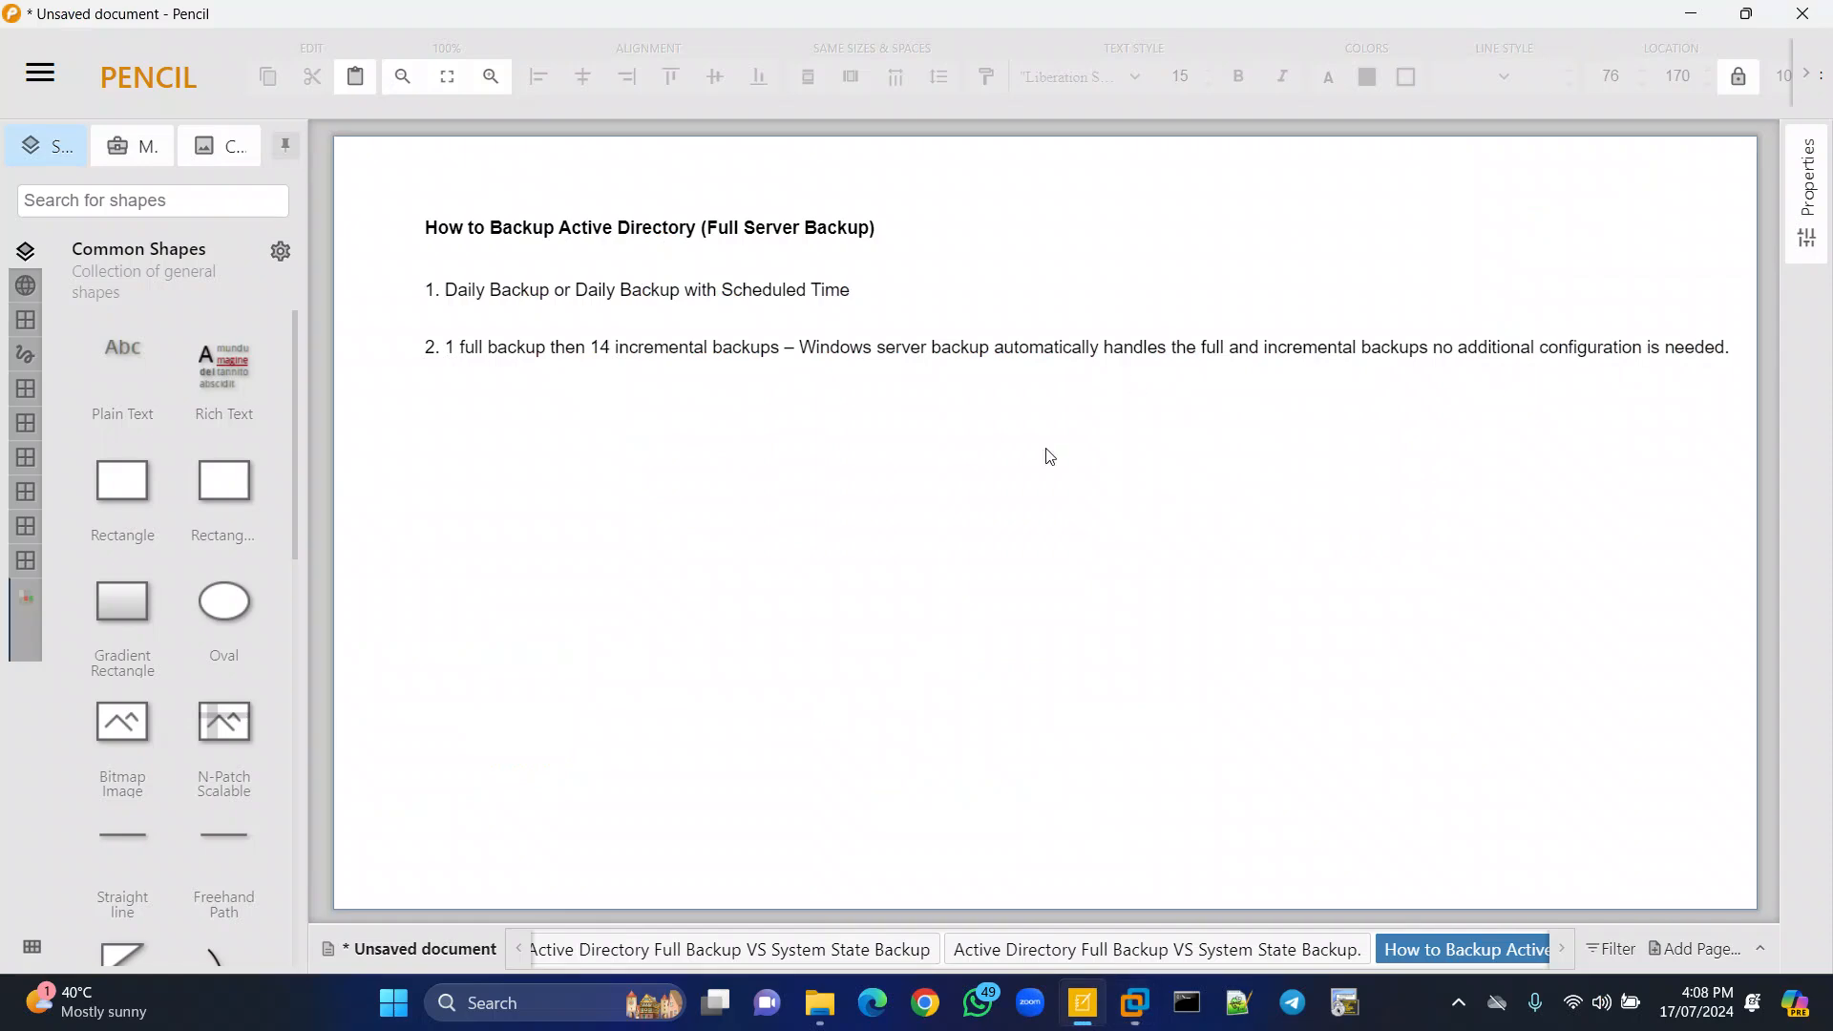
Switch back to the LABSVR-DC01 virtual machine, search for "task sc", and open Task Scheduler.
left_click(1134, 1003)
left_click(1006, 840)
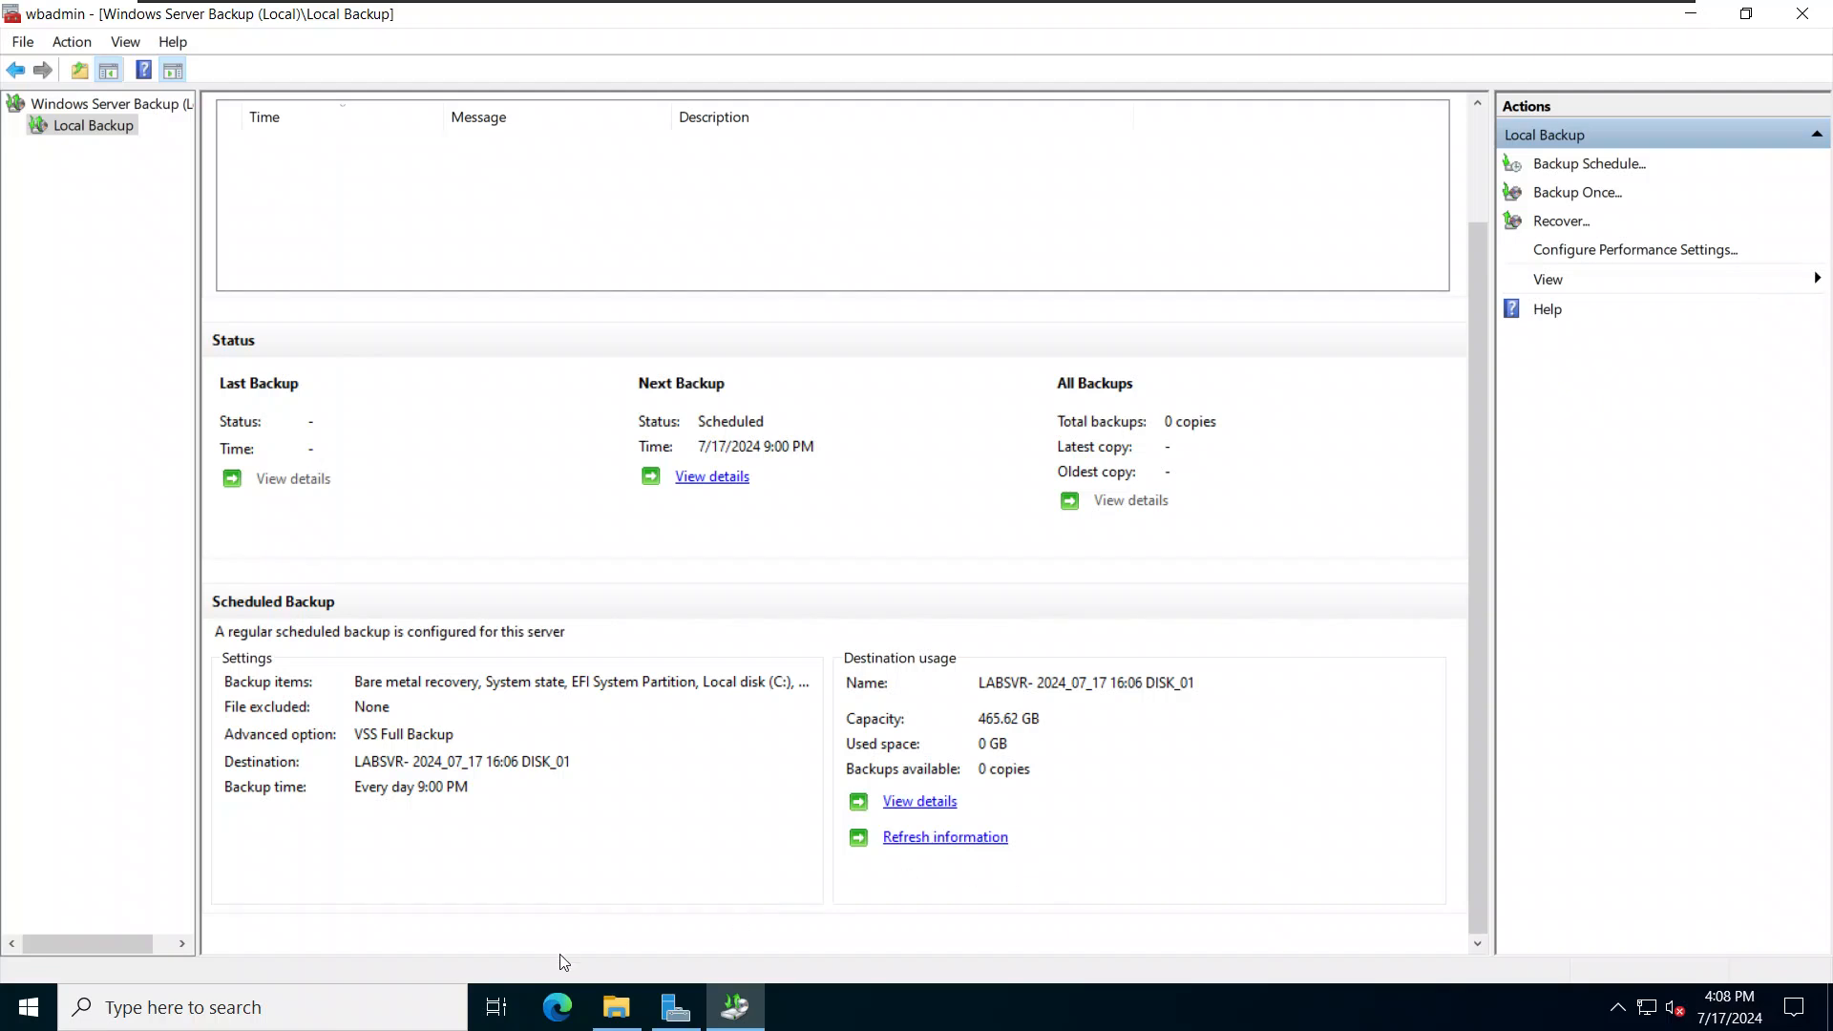
left_click(30, 1010)
type("rasks")
key("BackSpace")
key("BackSpace")
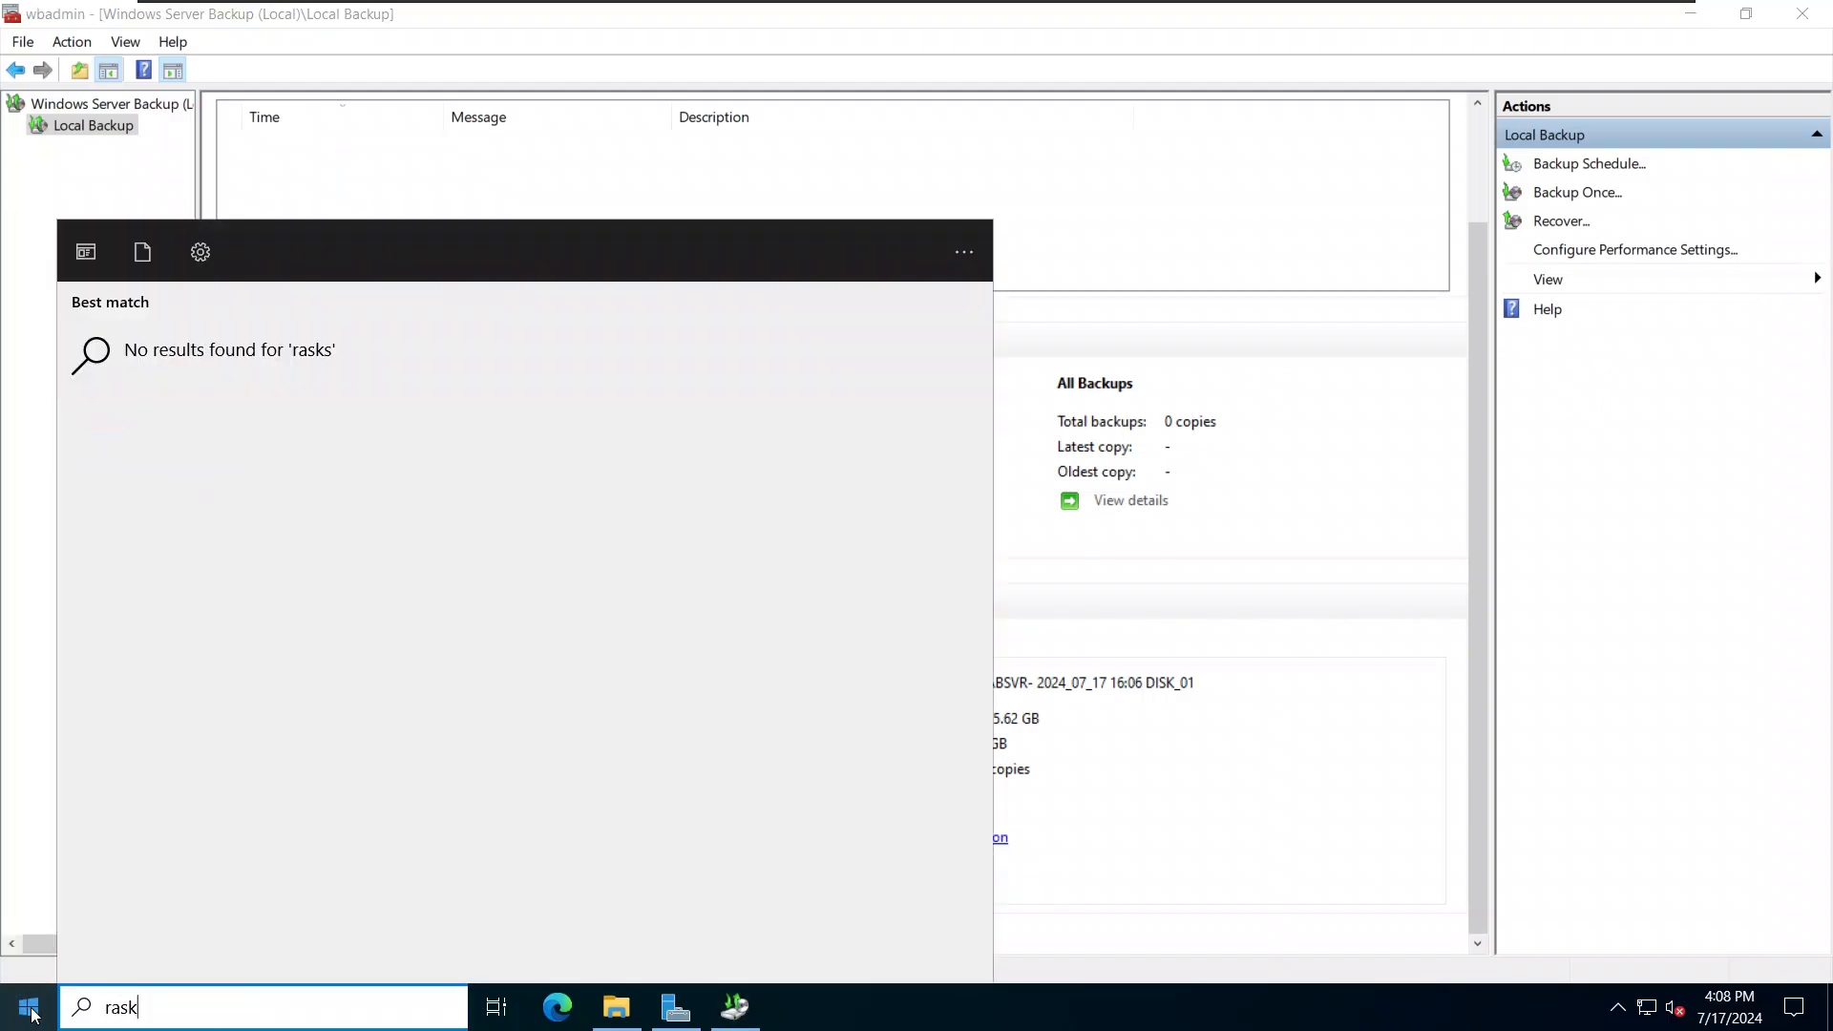
key("BackSpace")
key("BackSpace")
key("BackSpace")
type("task sc")
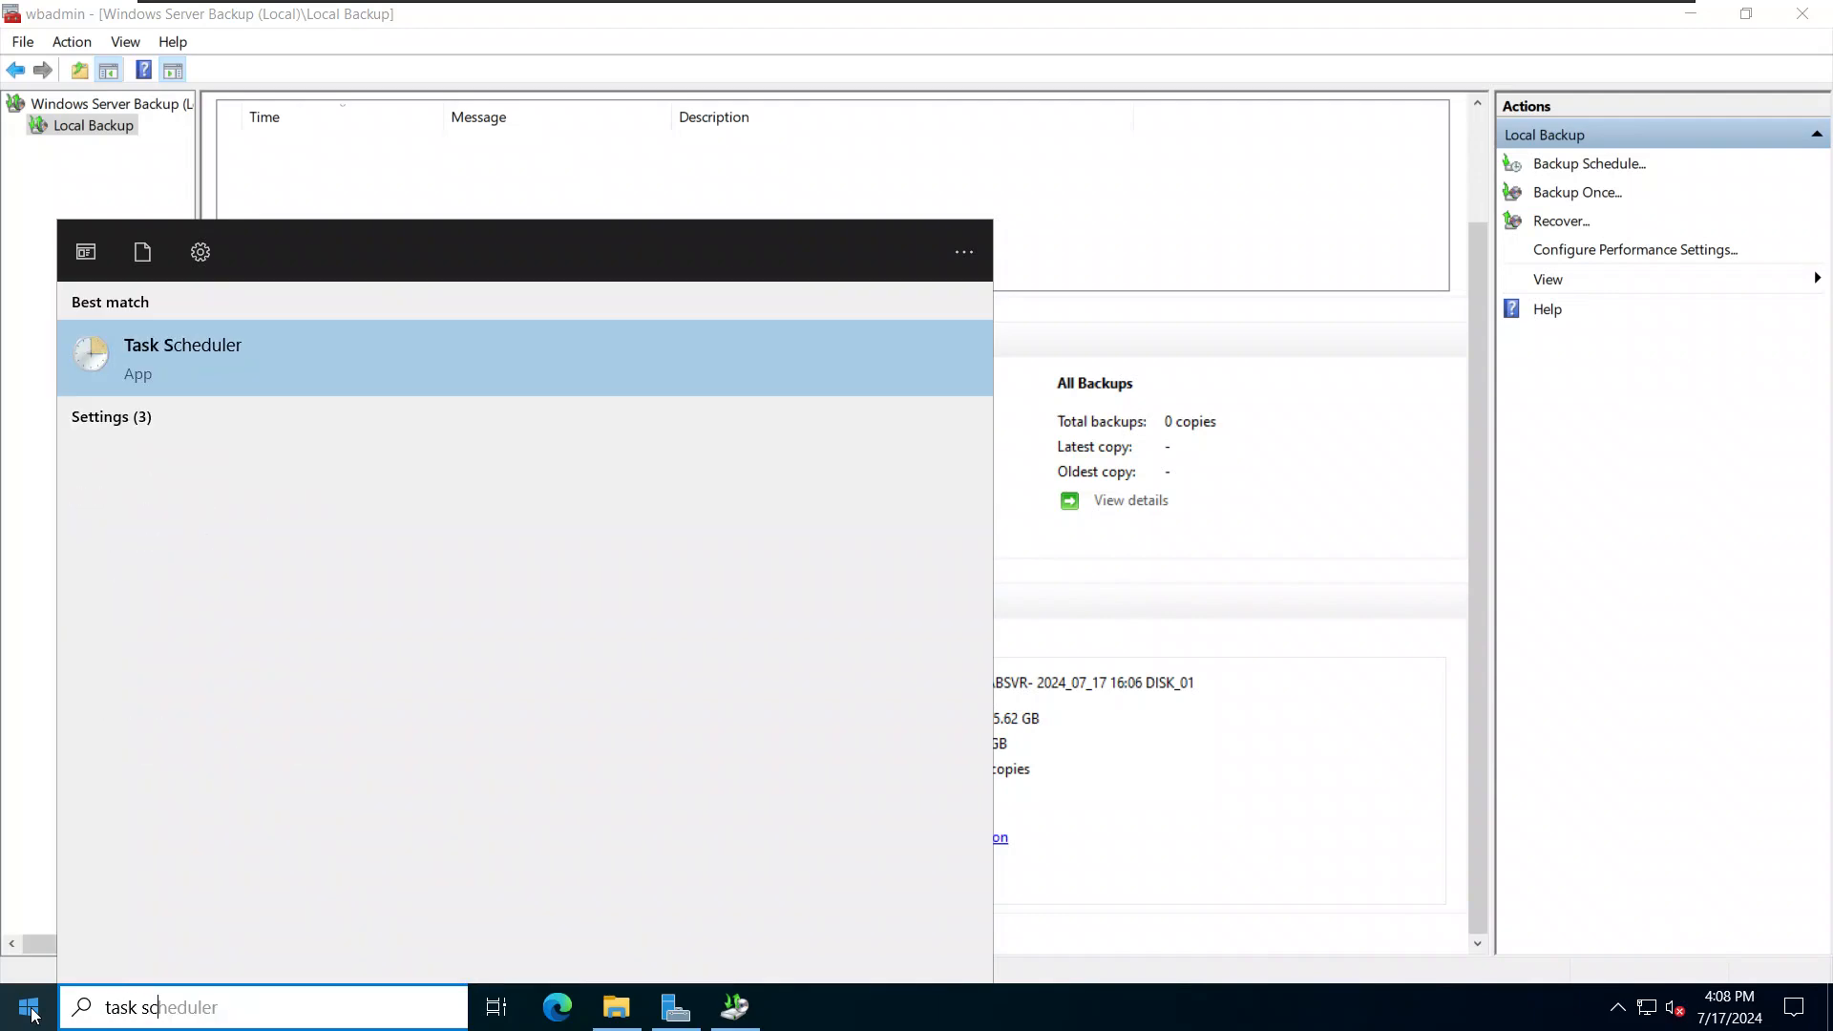
left_click(421, 351)
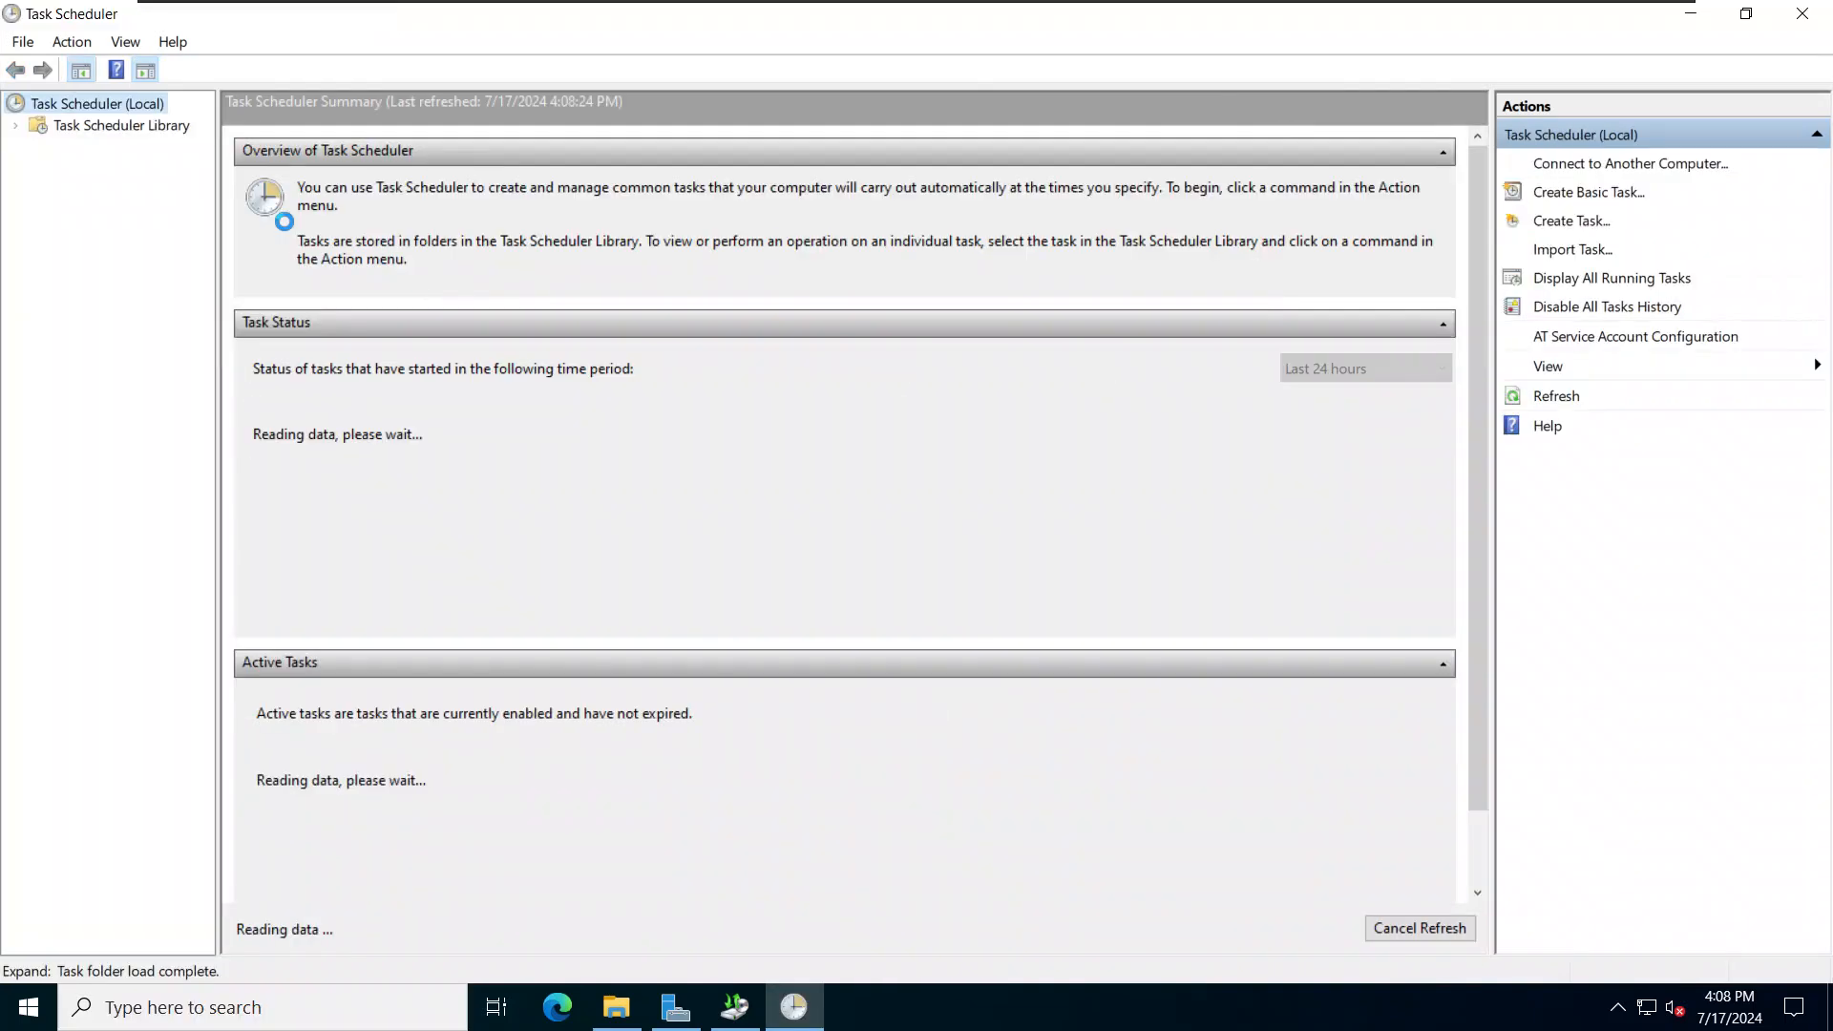
Open the Microsoft > Windows > Backup folder in the Task Scheduler Library and widen the task list's Name column.
left_click(17, 128)
left_click(37, 147)
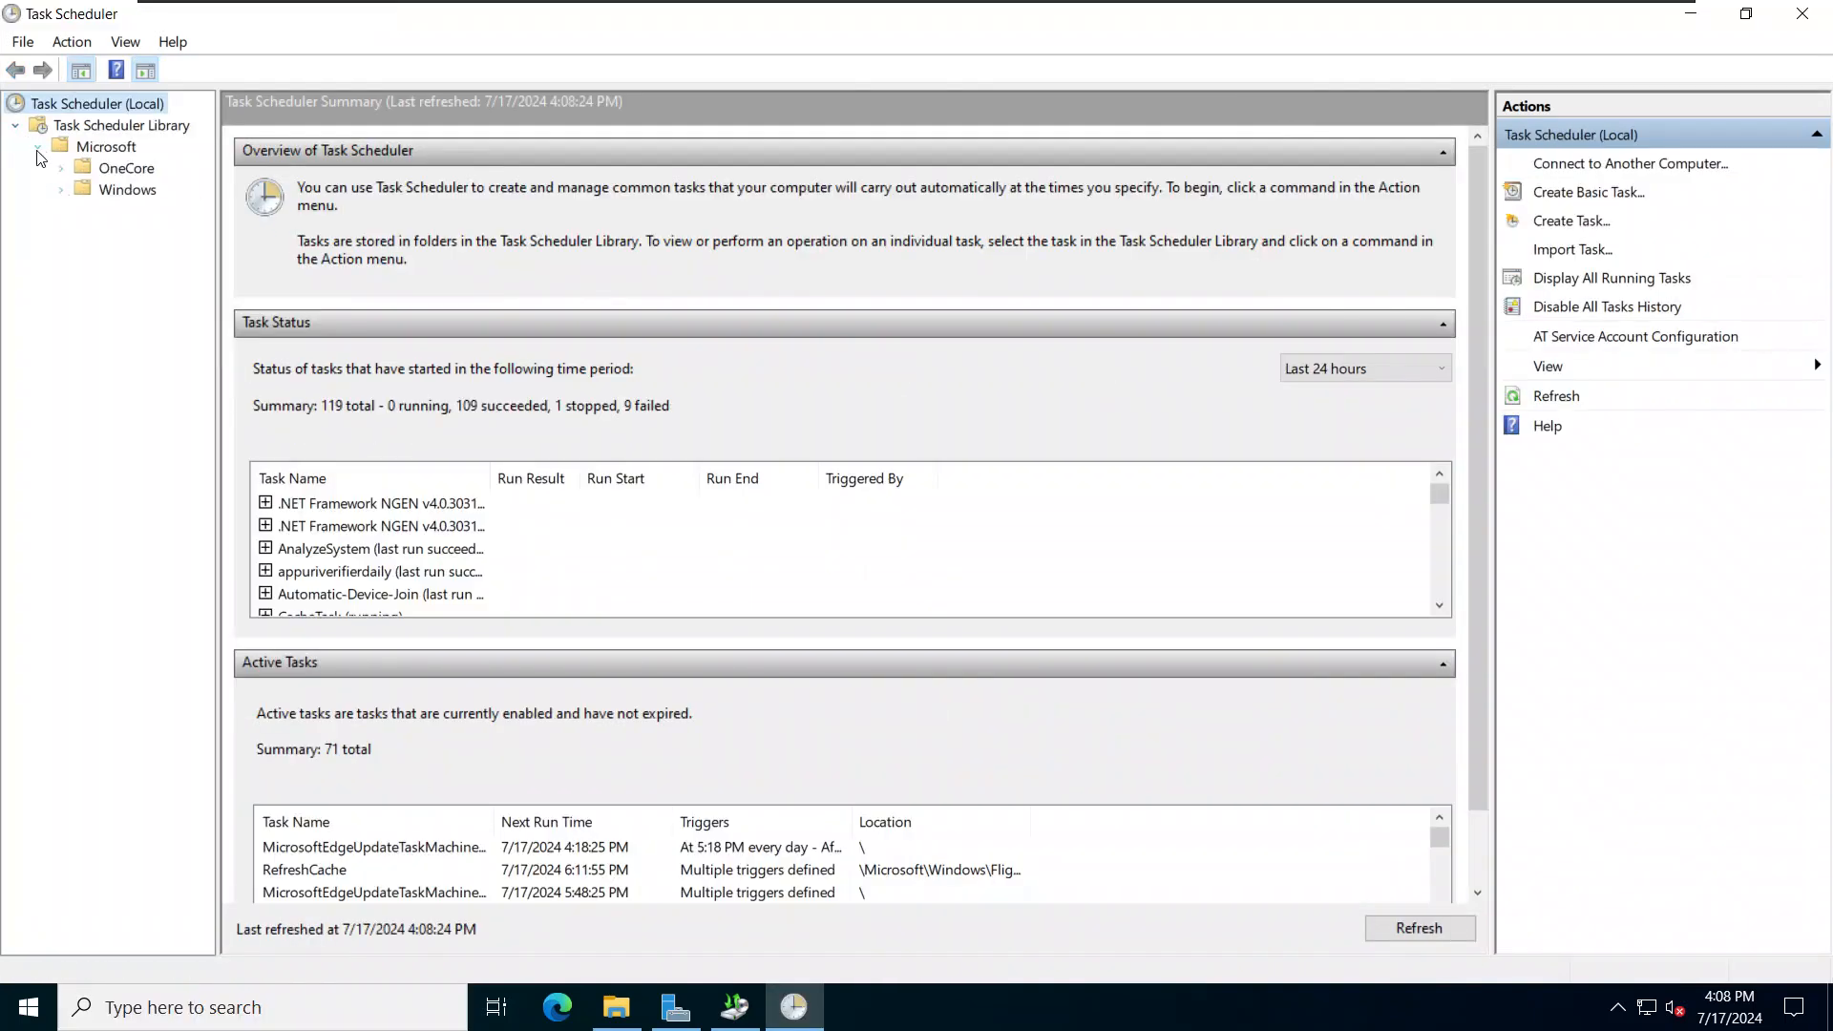
left_click(62, 189)
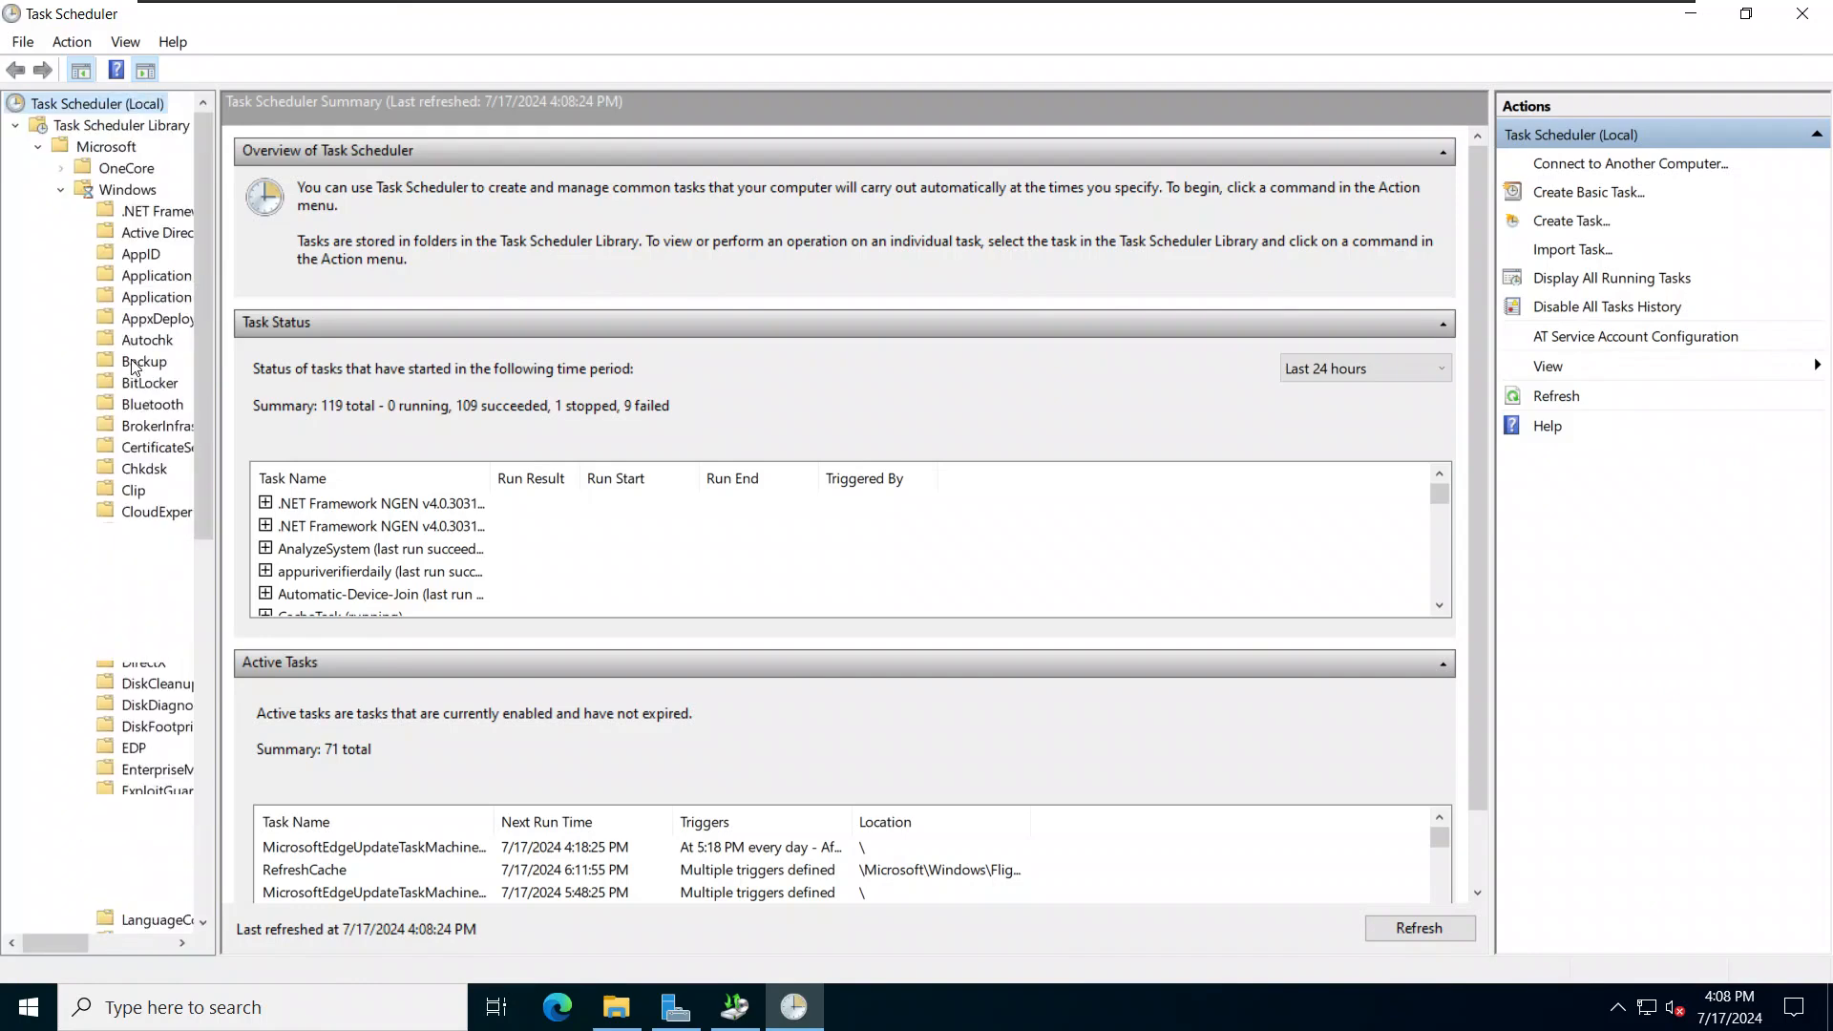
left_click(145, 365)
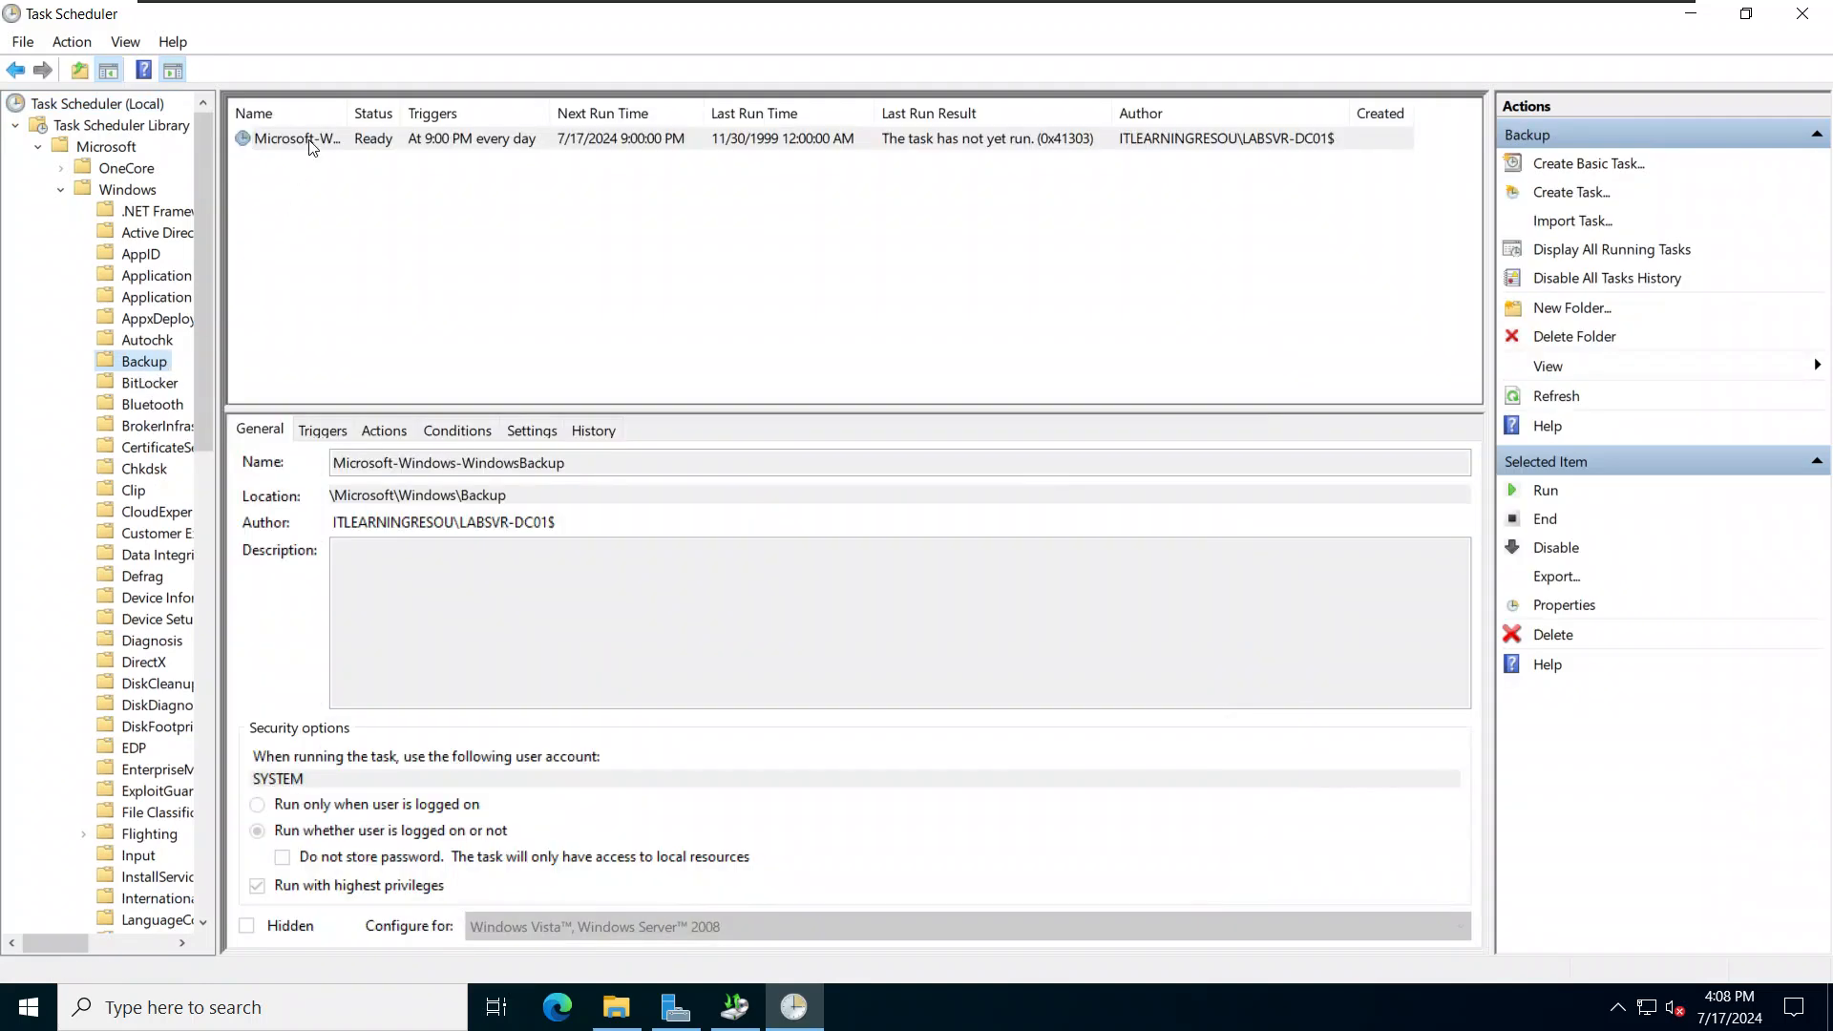
left_click_drag(354, 110, 414, 112)
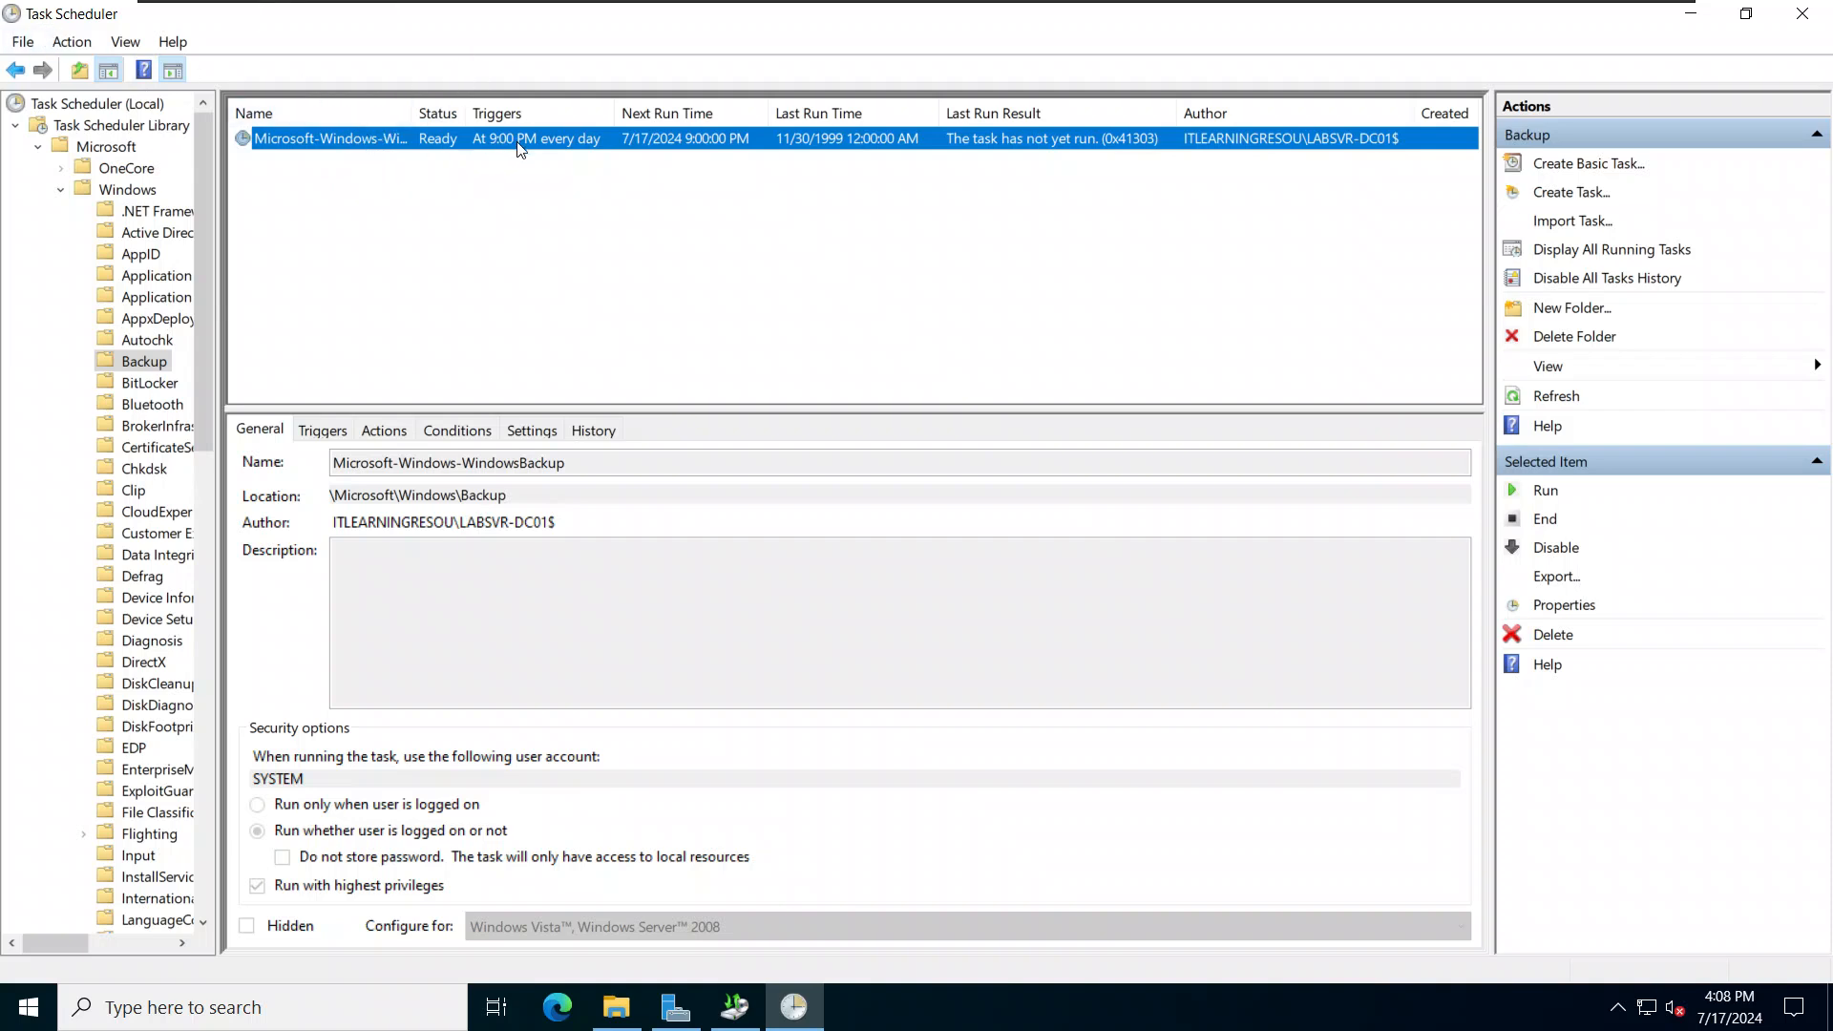
Open the properties of the Microsoft-Windows-WindowsBackup task and configure it for Windows Server 2022.
double_click(468, 143)
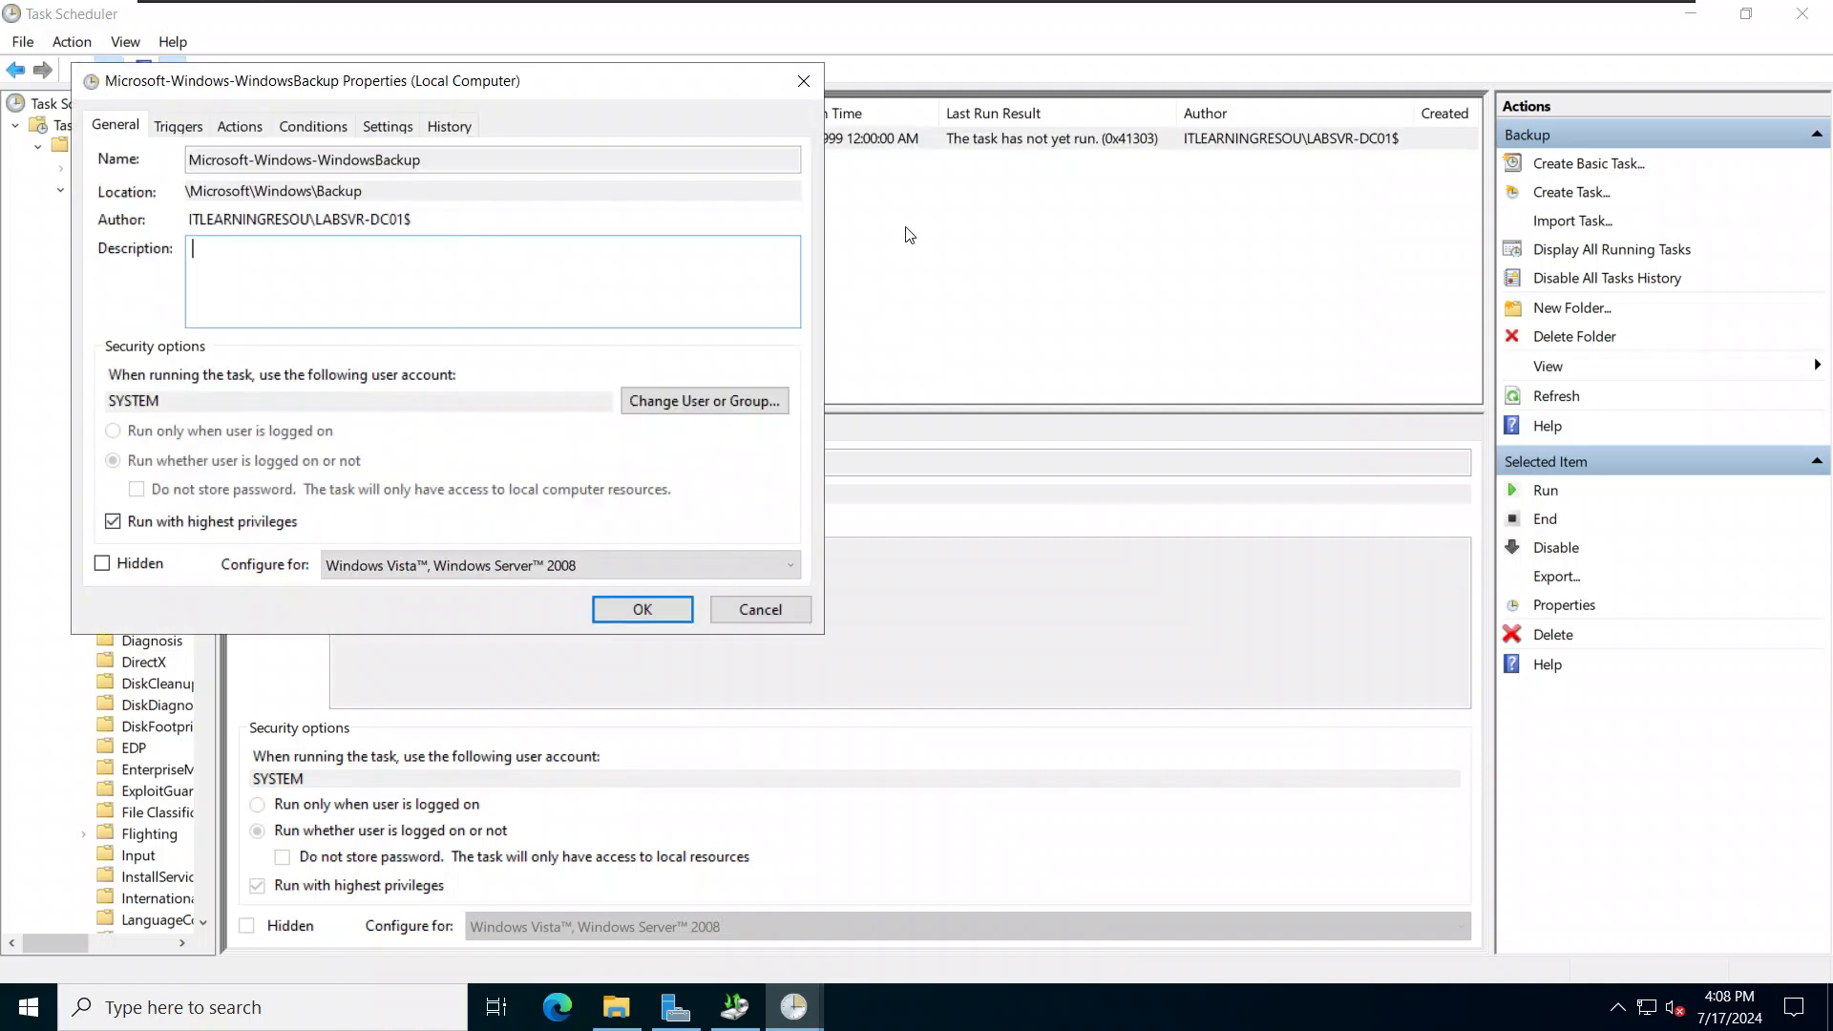
left_click_drag(377, 81, 873, 157)
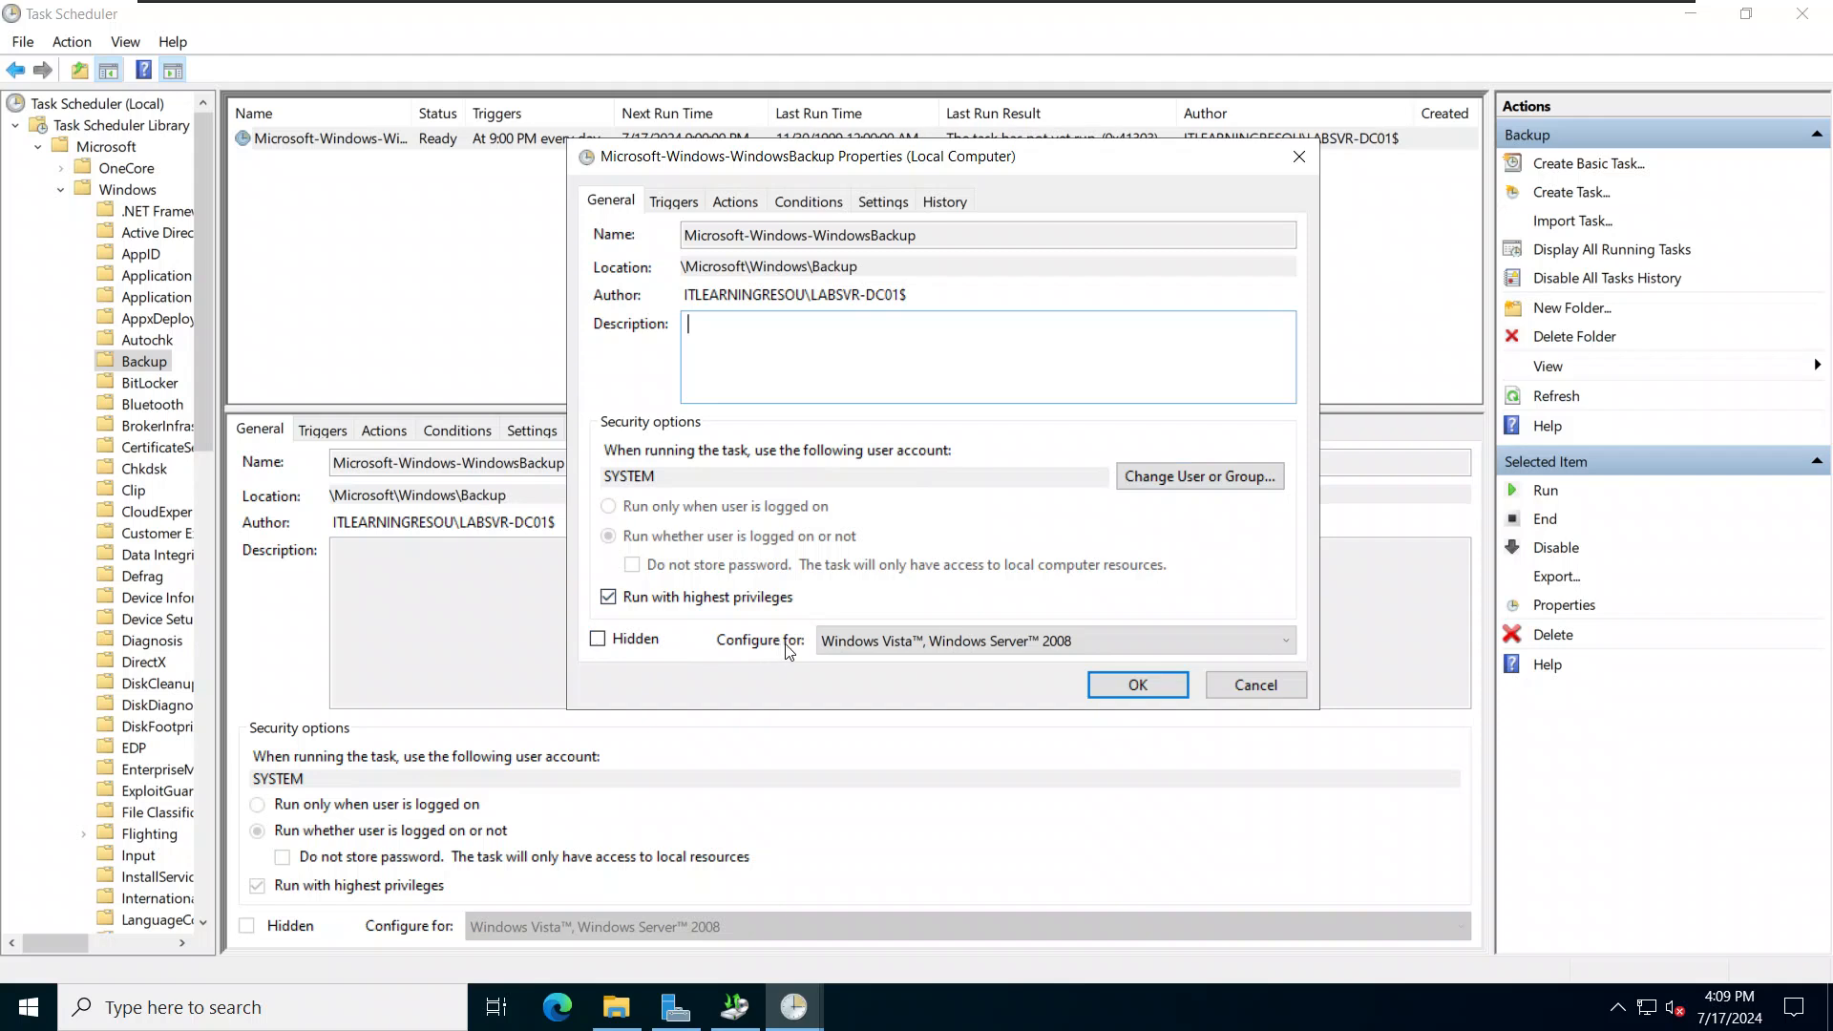
left_click(873, 642)
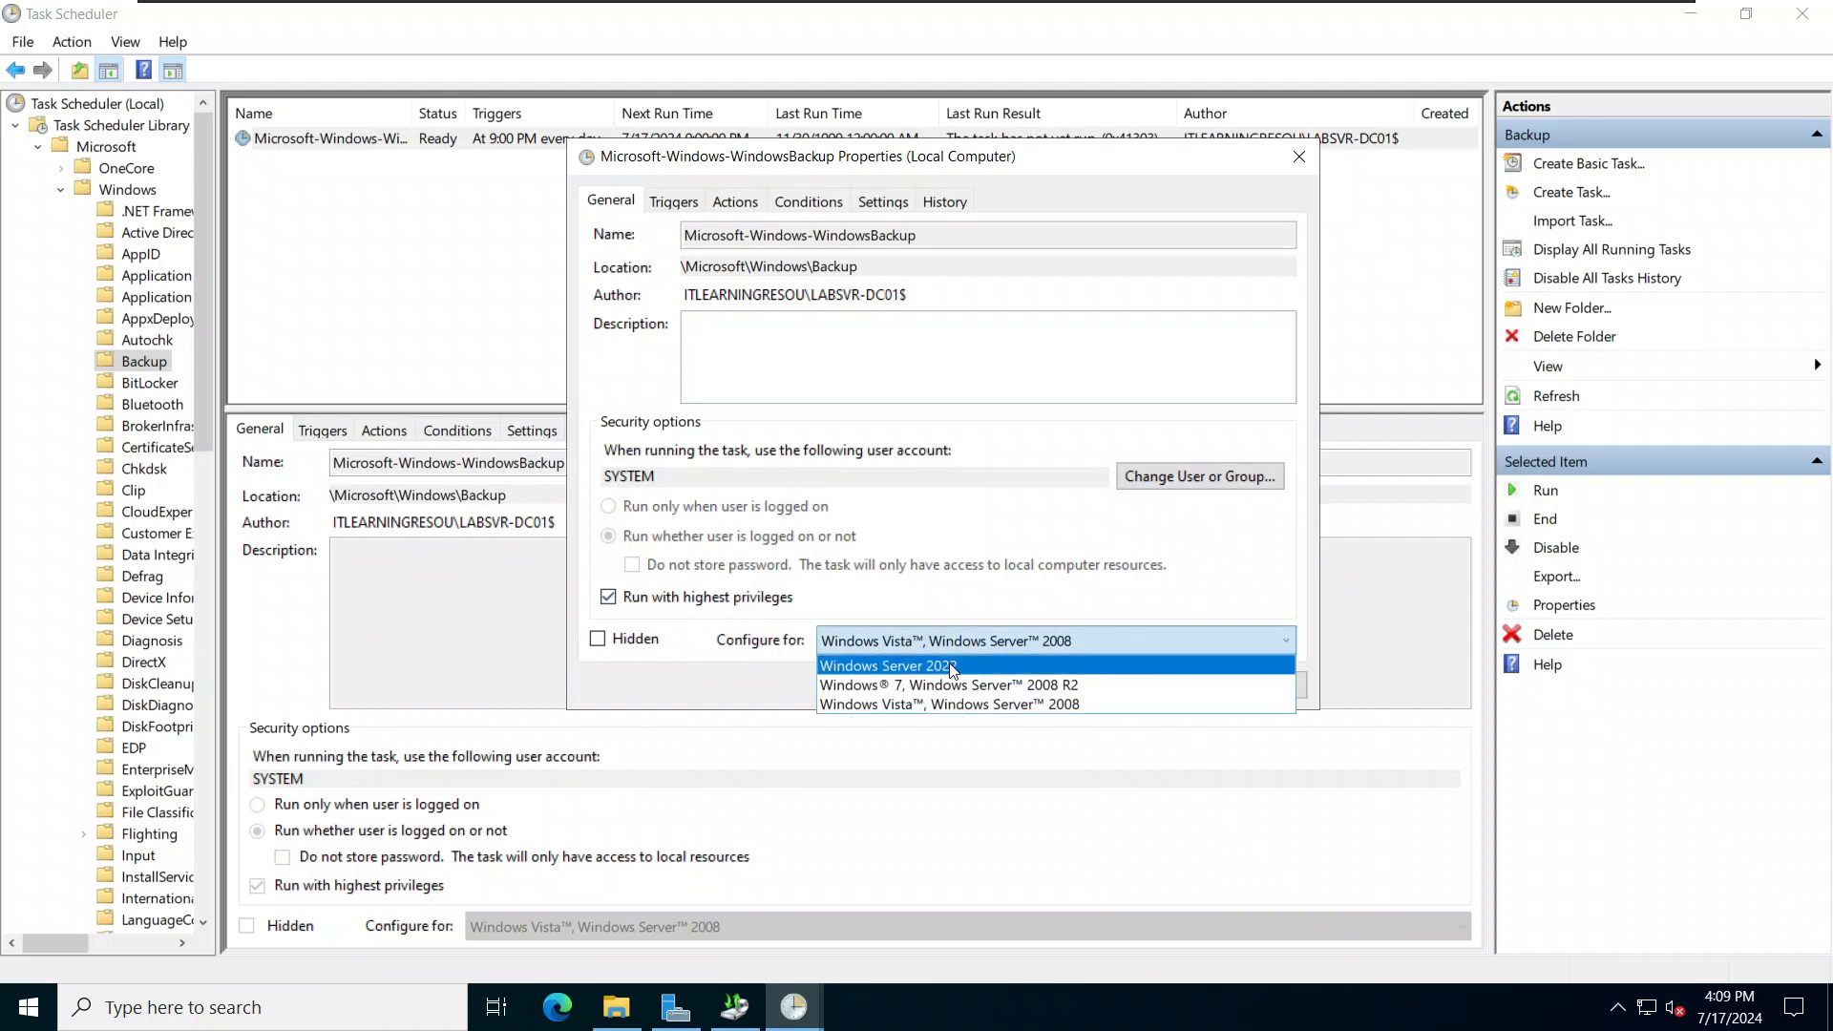
left_click(923, 669)
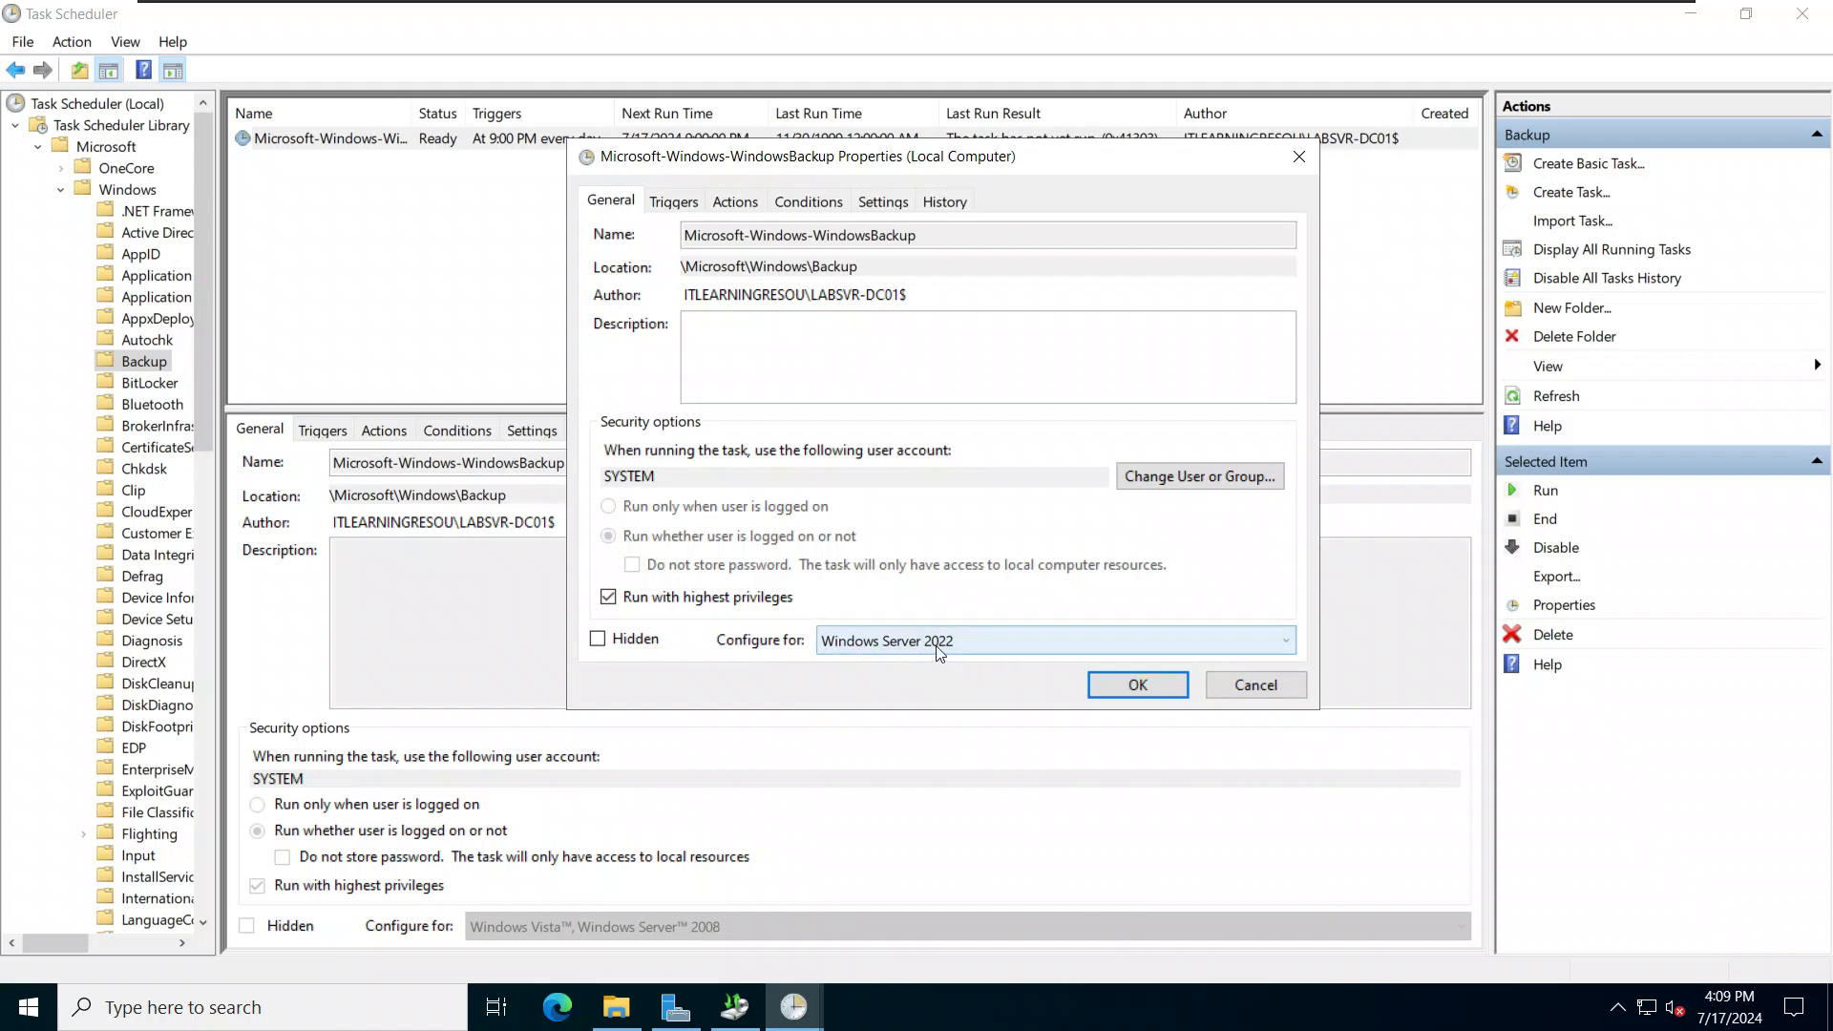
left_click(939, 653)
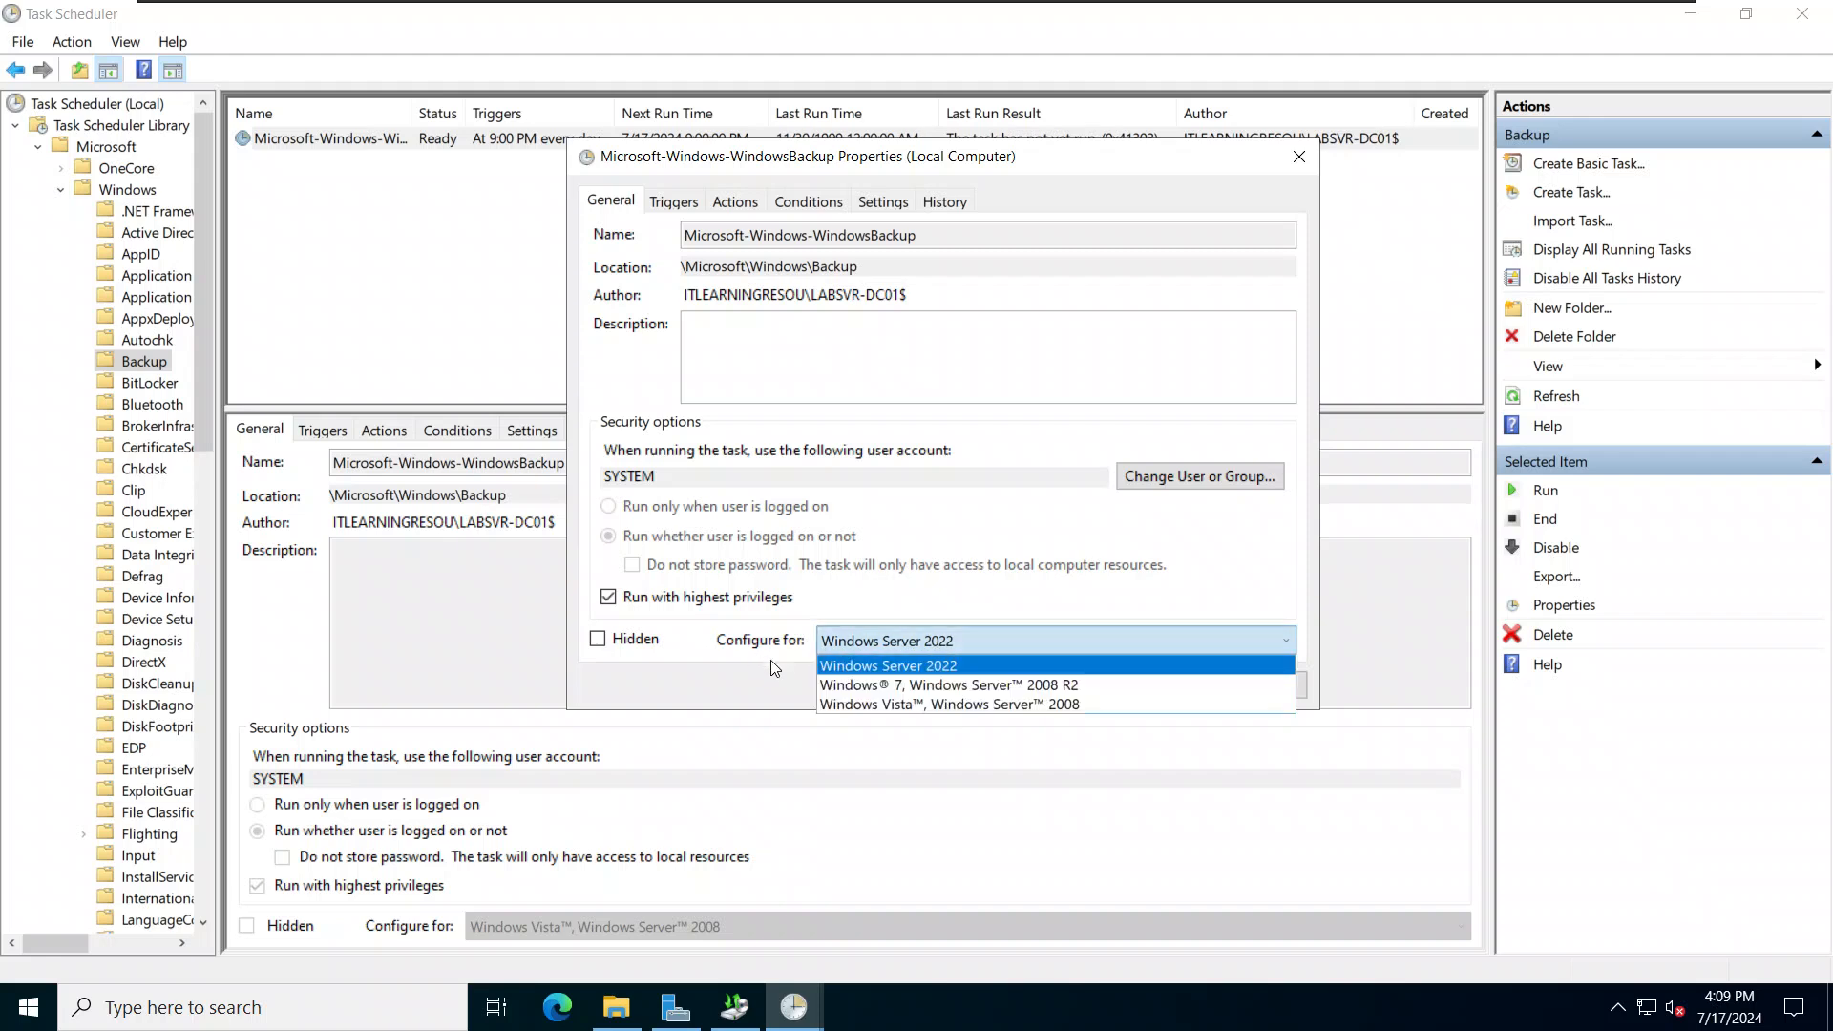
left_click(829, 650)
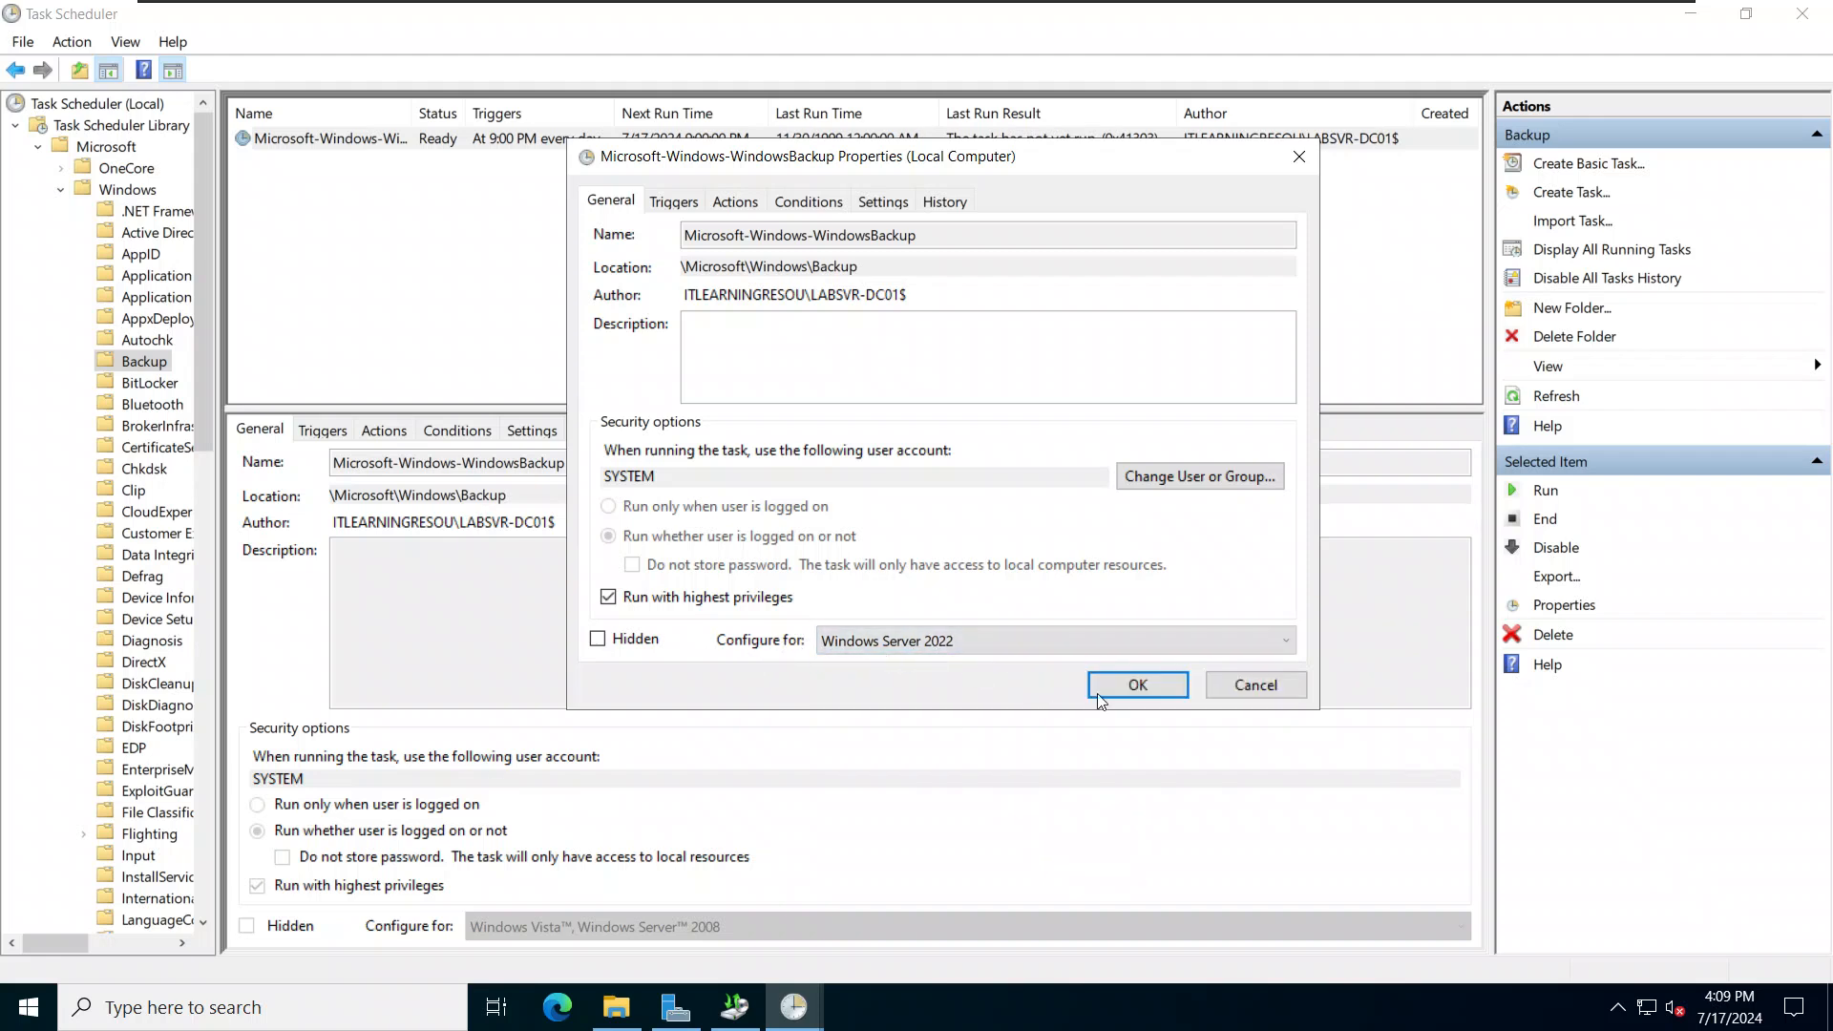
Review the backup task's daily trigger without changing it, and view the program action it starts.
left_click(674, 201)
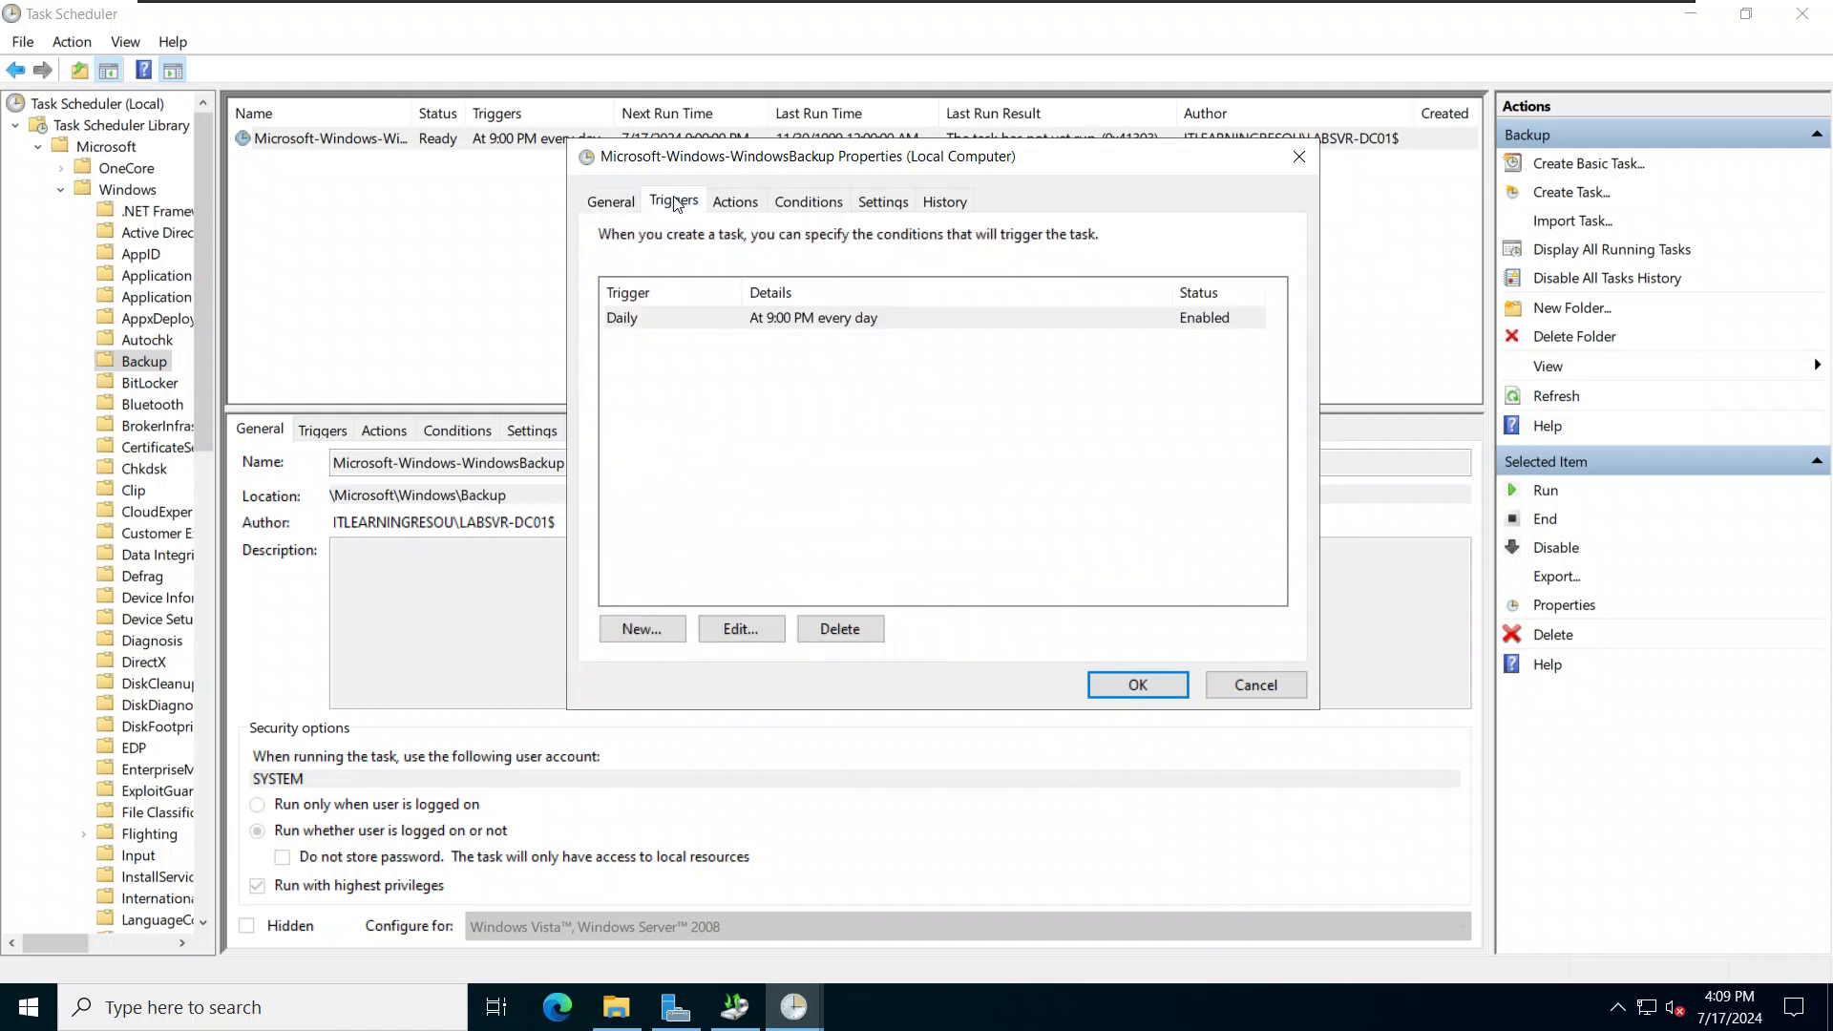
double_click(731, 317)
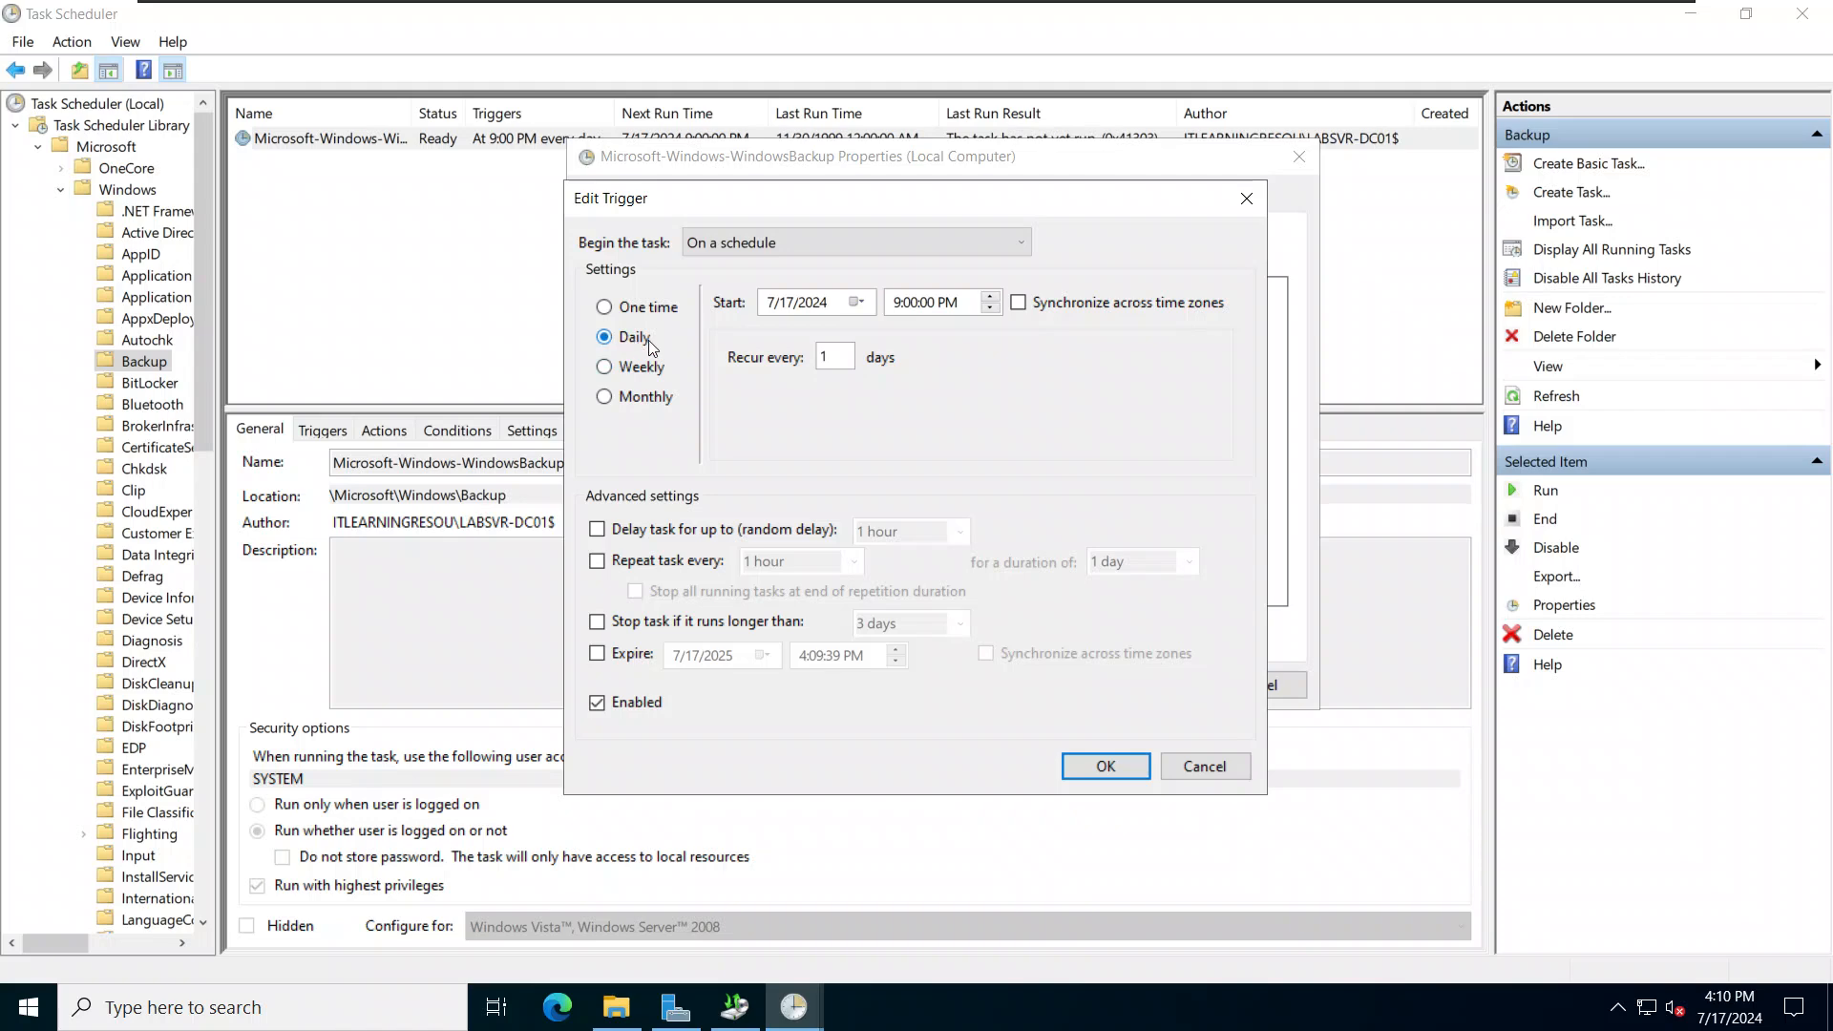
left_click(1247, 199)
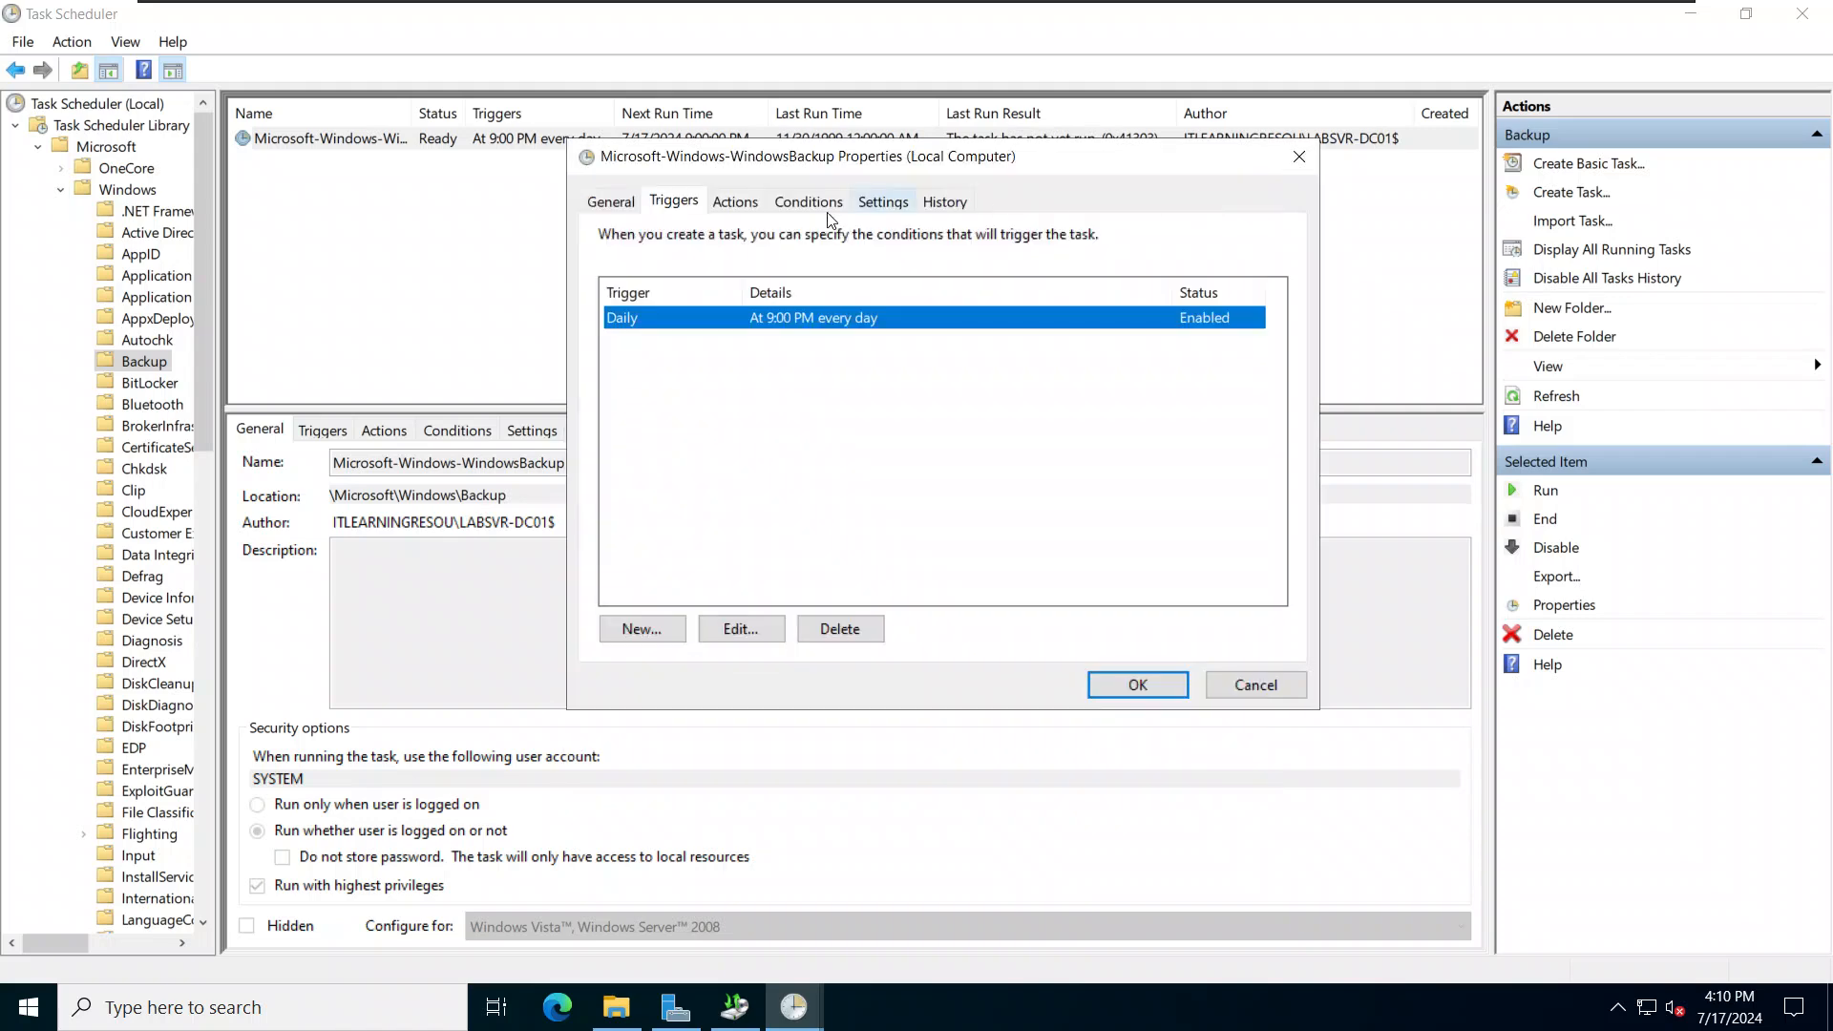
left_click(749, 204)
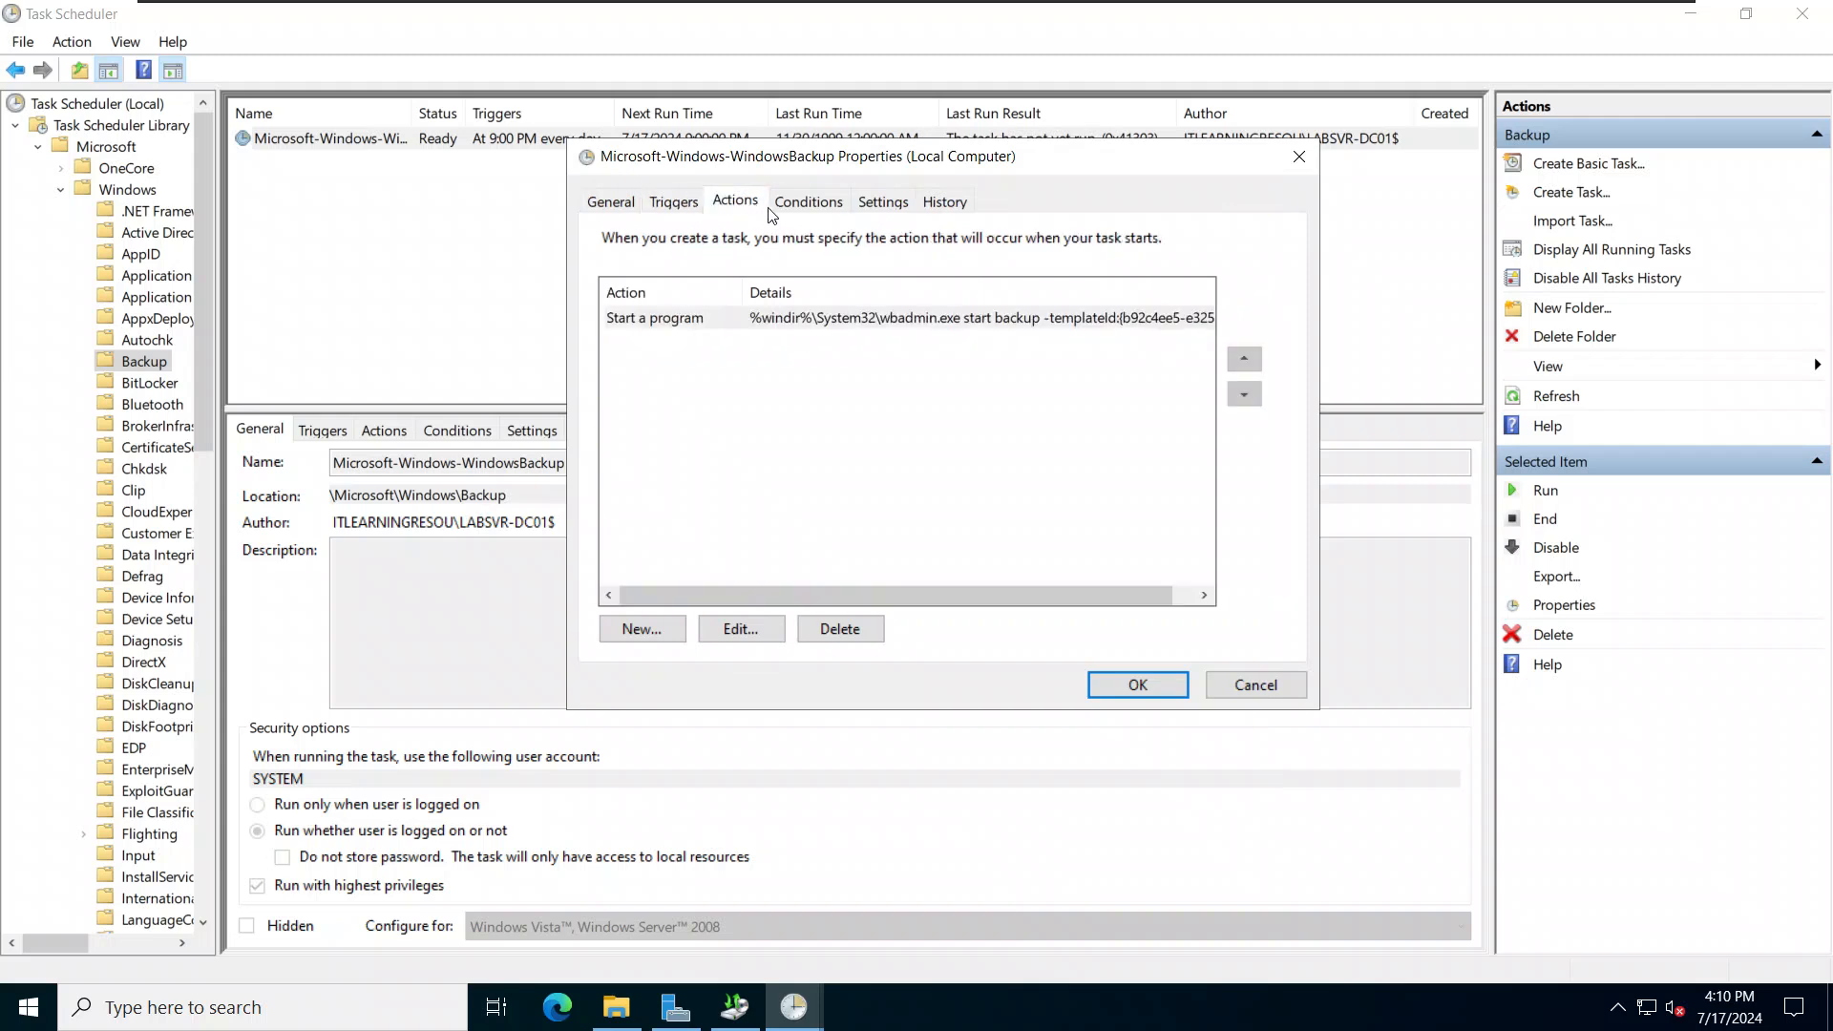
Allow the backup task to be run on demand and set it to stop if it runs longer than 1 day.
left_click(879, 212)
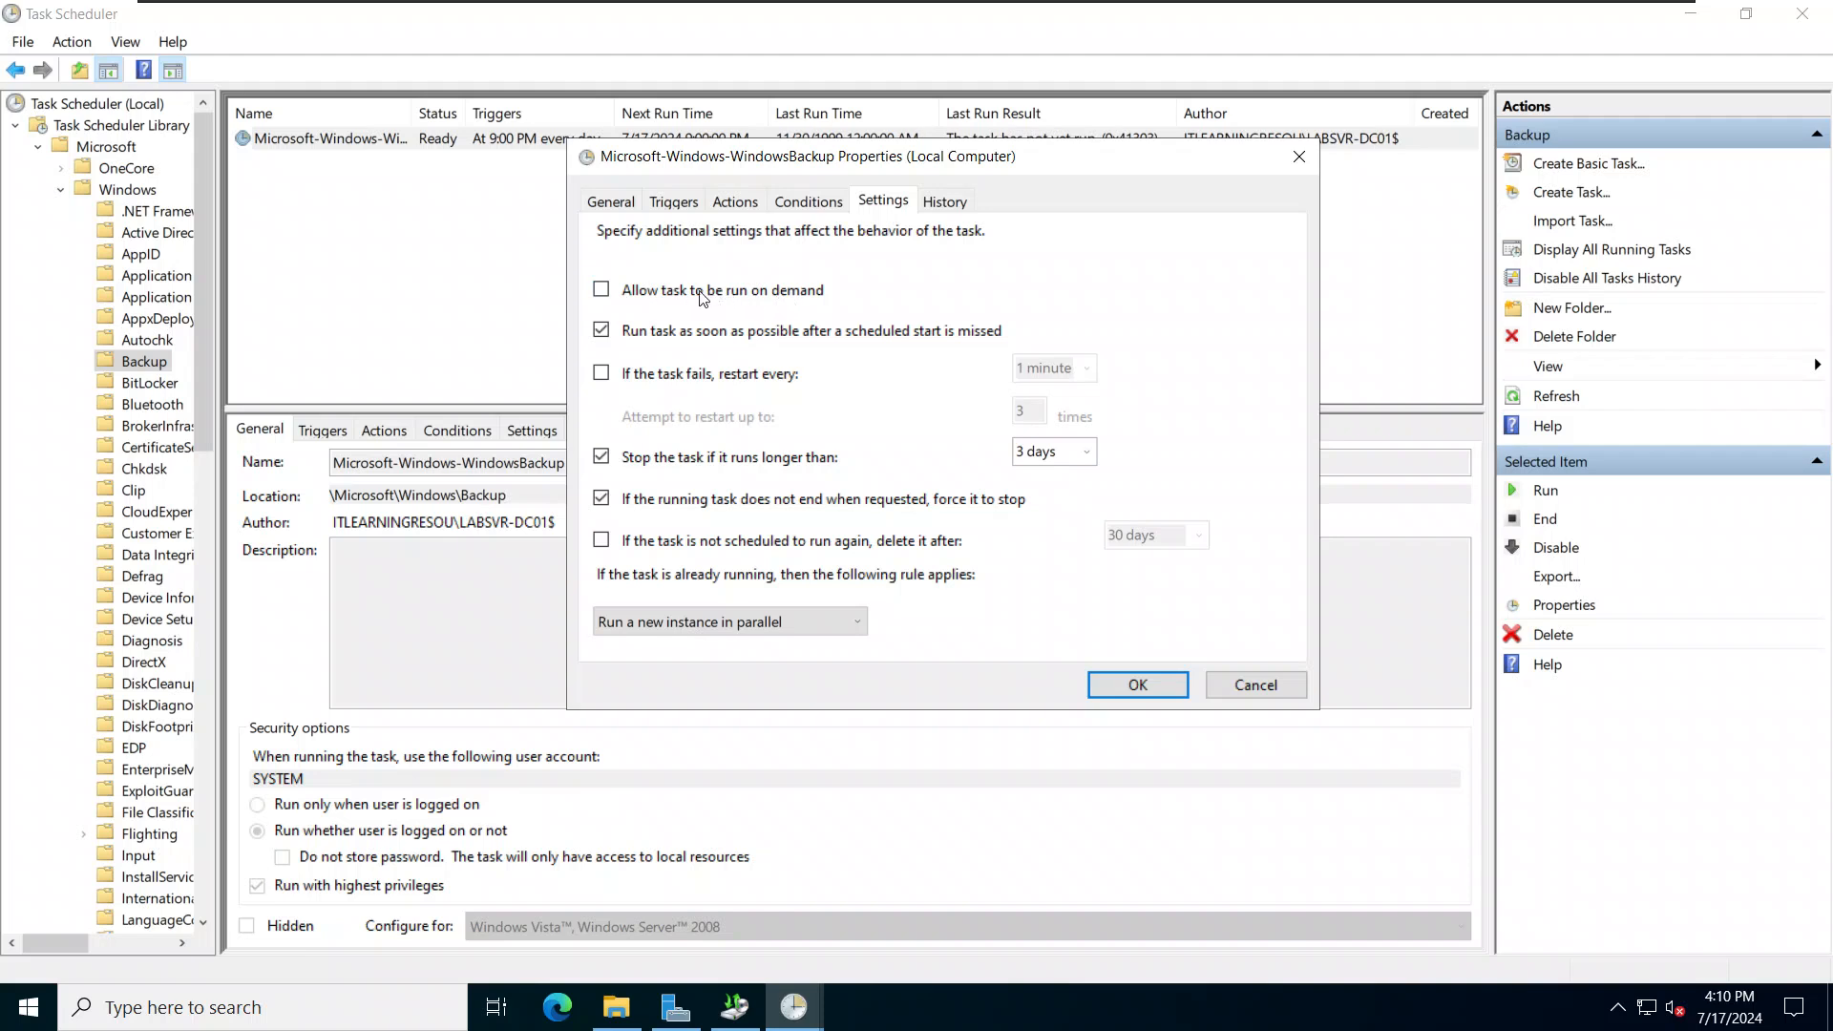
left_click(602, 291)
left_click(1094, 459)
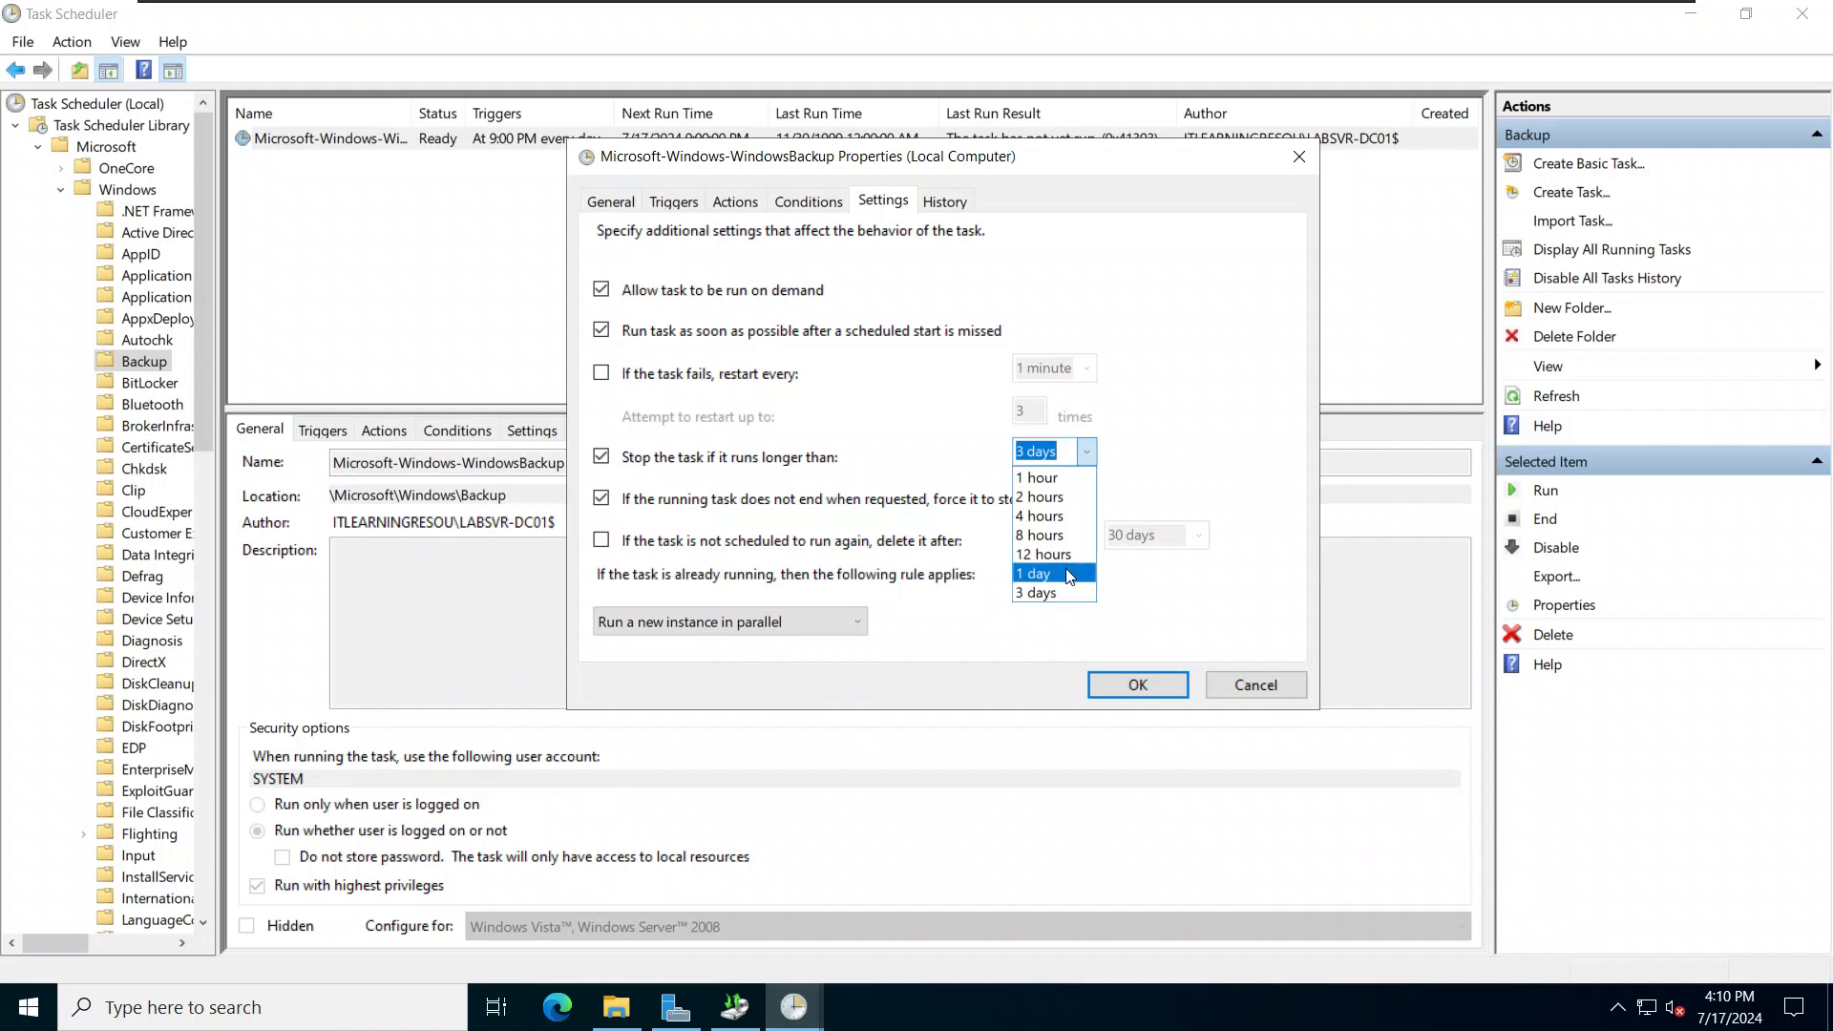
left_click(908, 459)
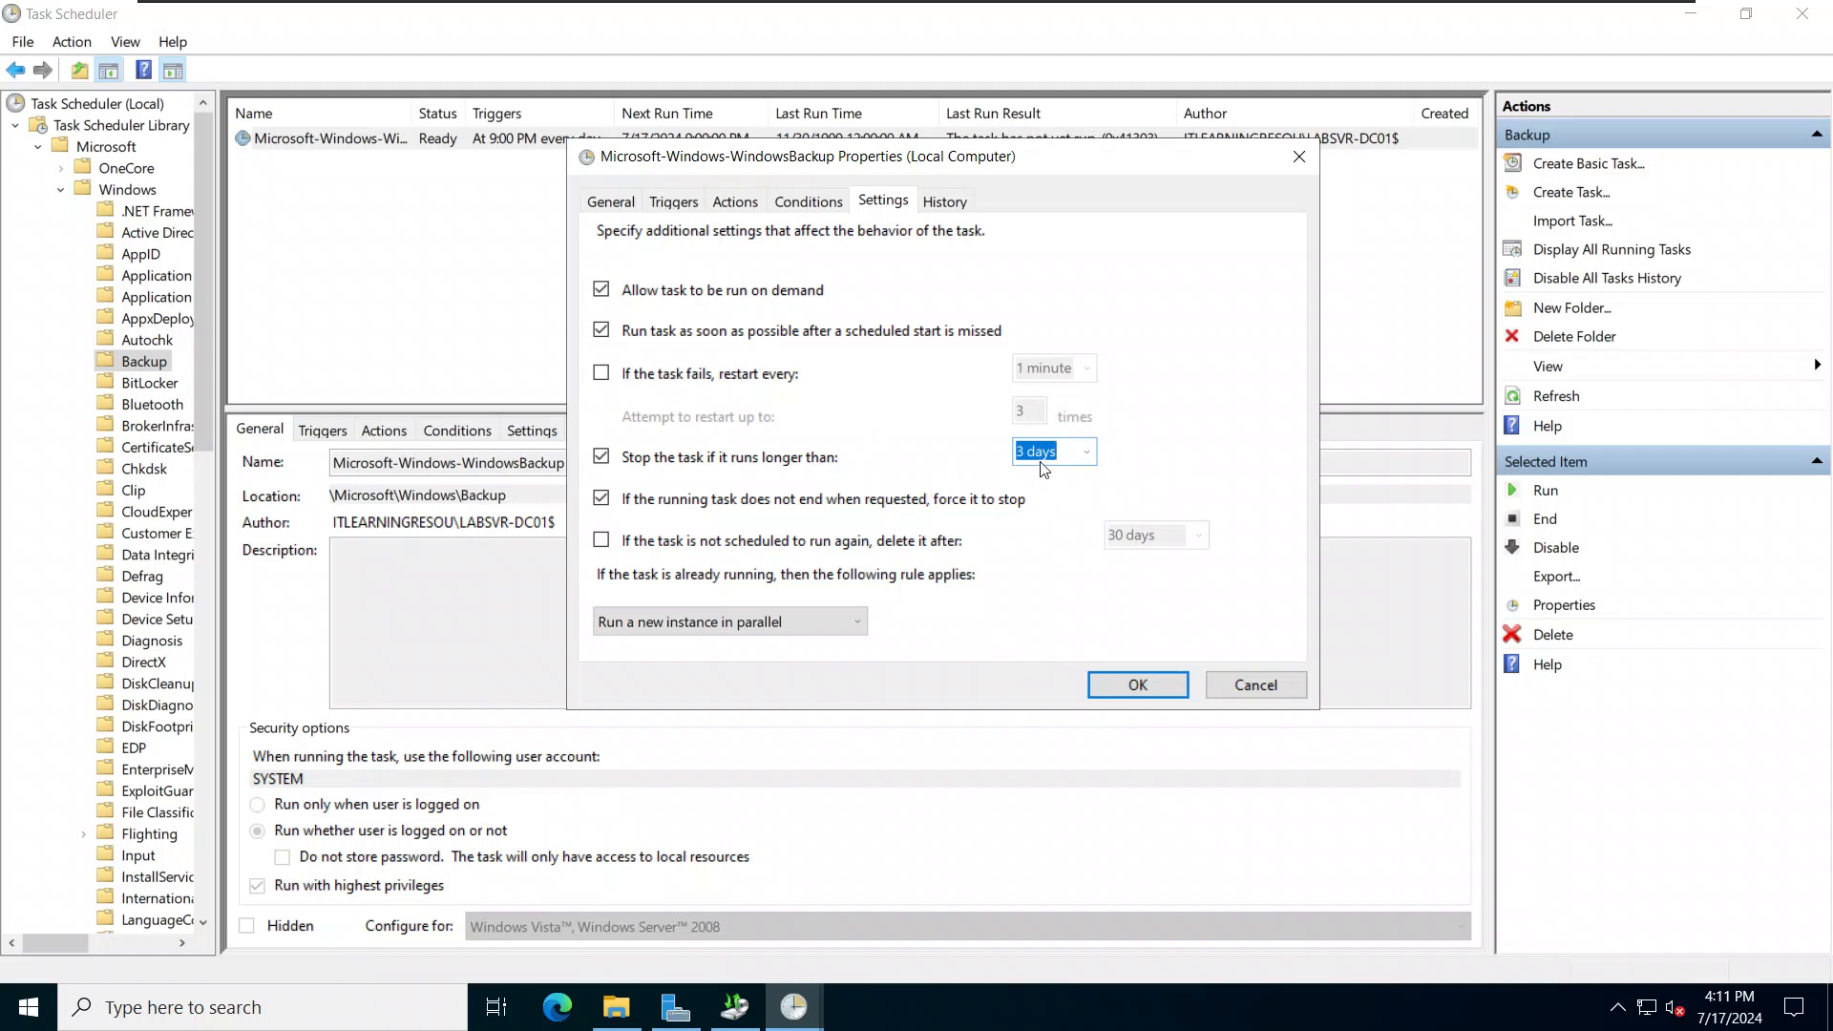
left_click(1090, 450)
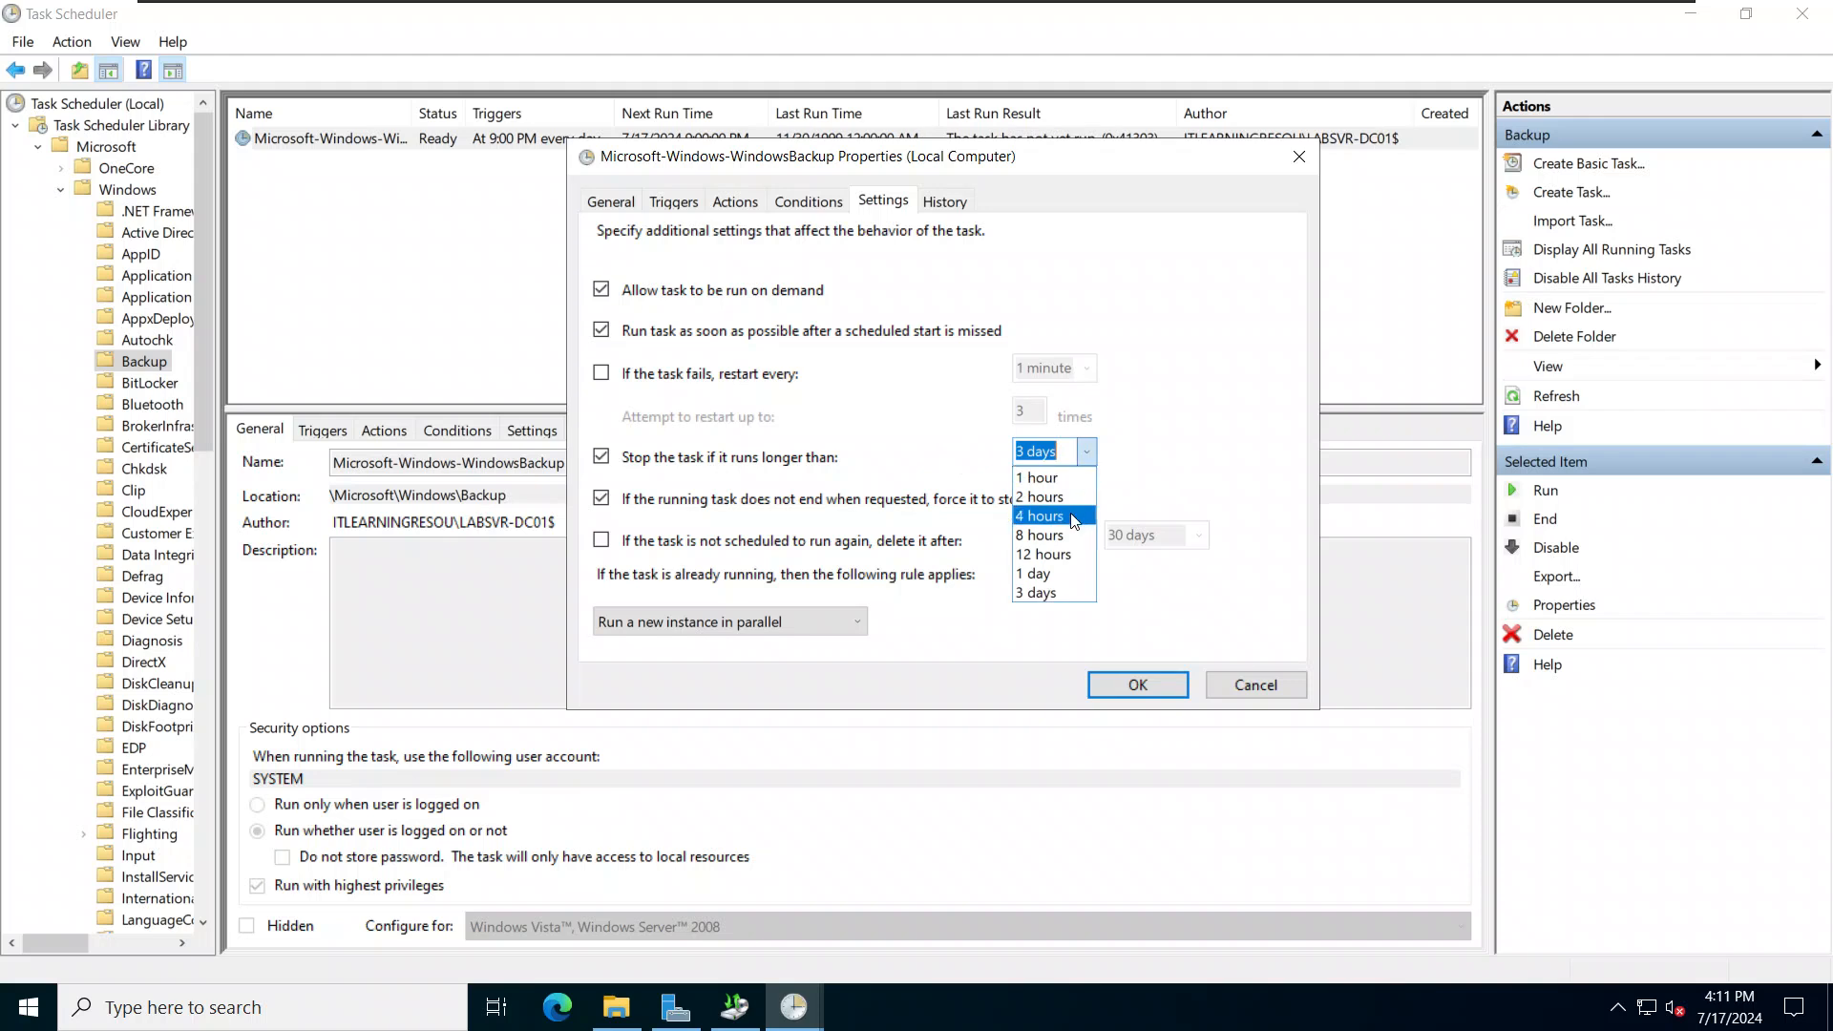
left_click(1062, 574)
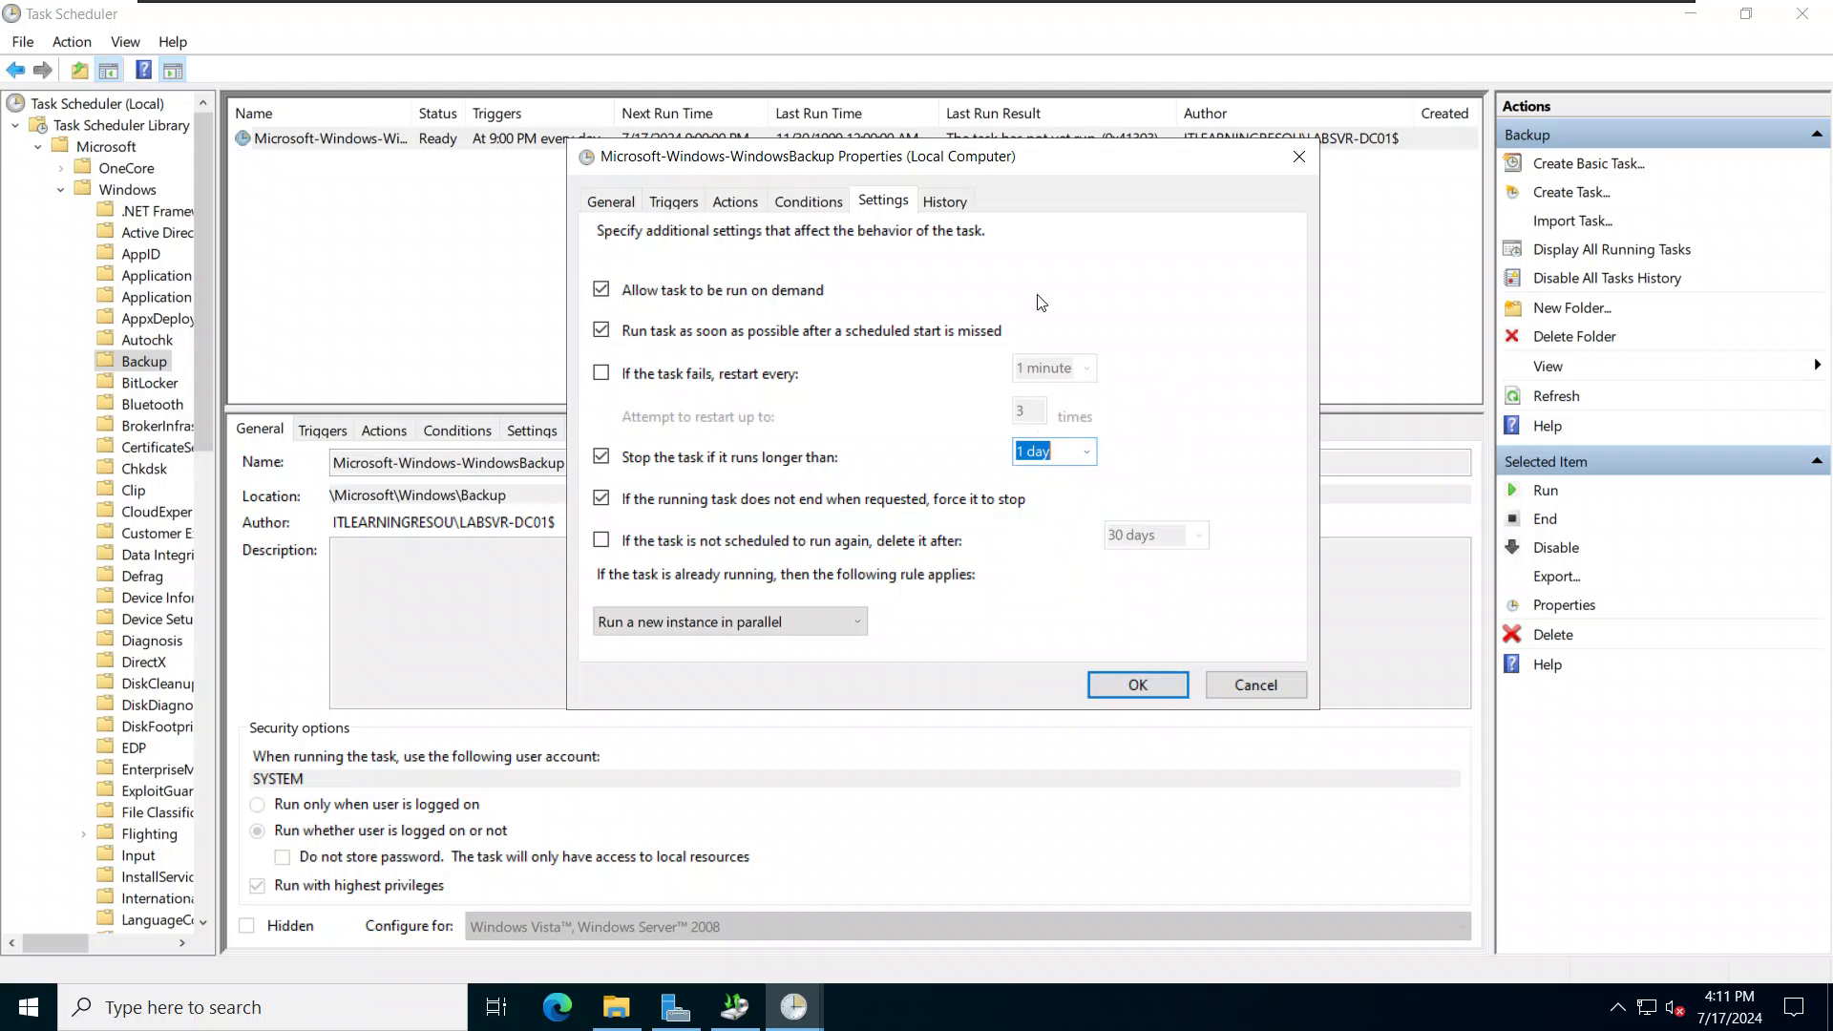
Recheck the backup task's general options, triggers, actions and settings, and save the task properties.
left_click(964, 211)
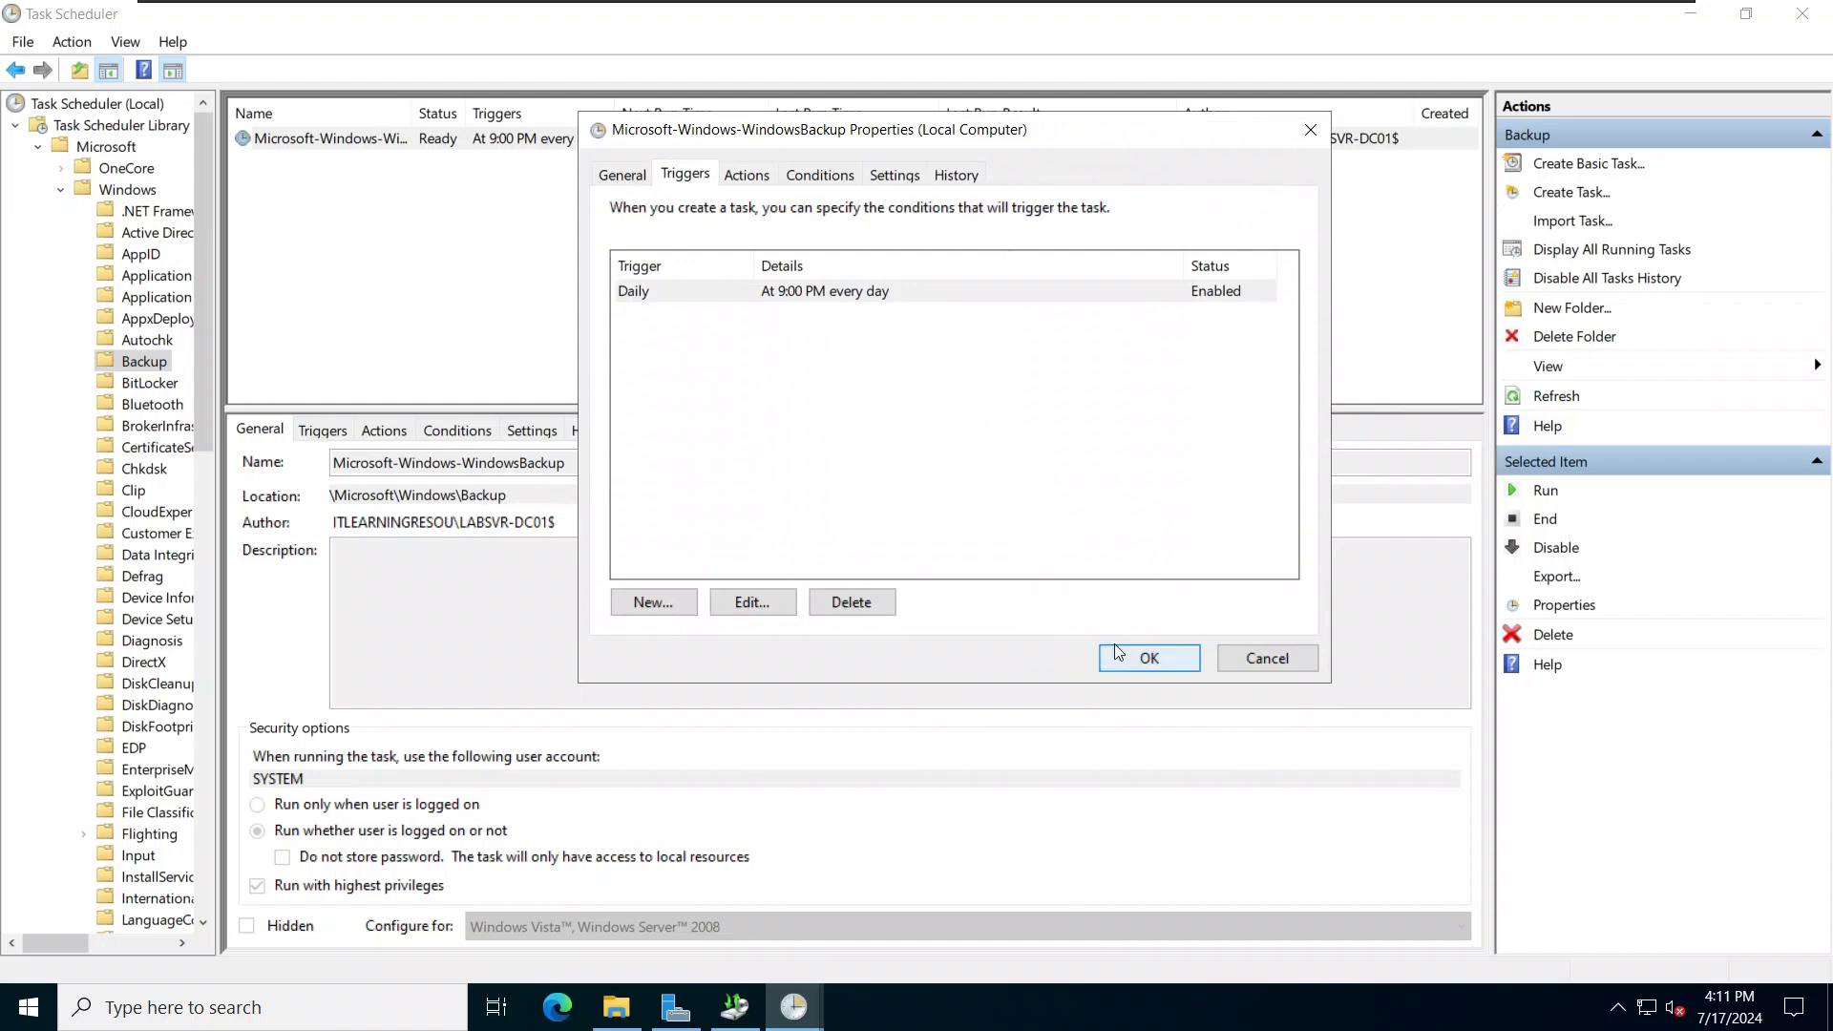
left_click(623, 174)
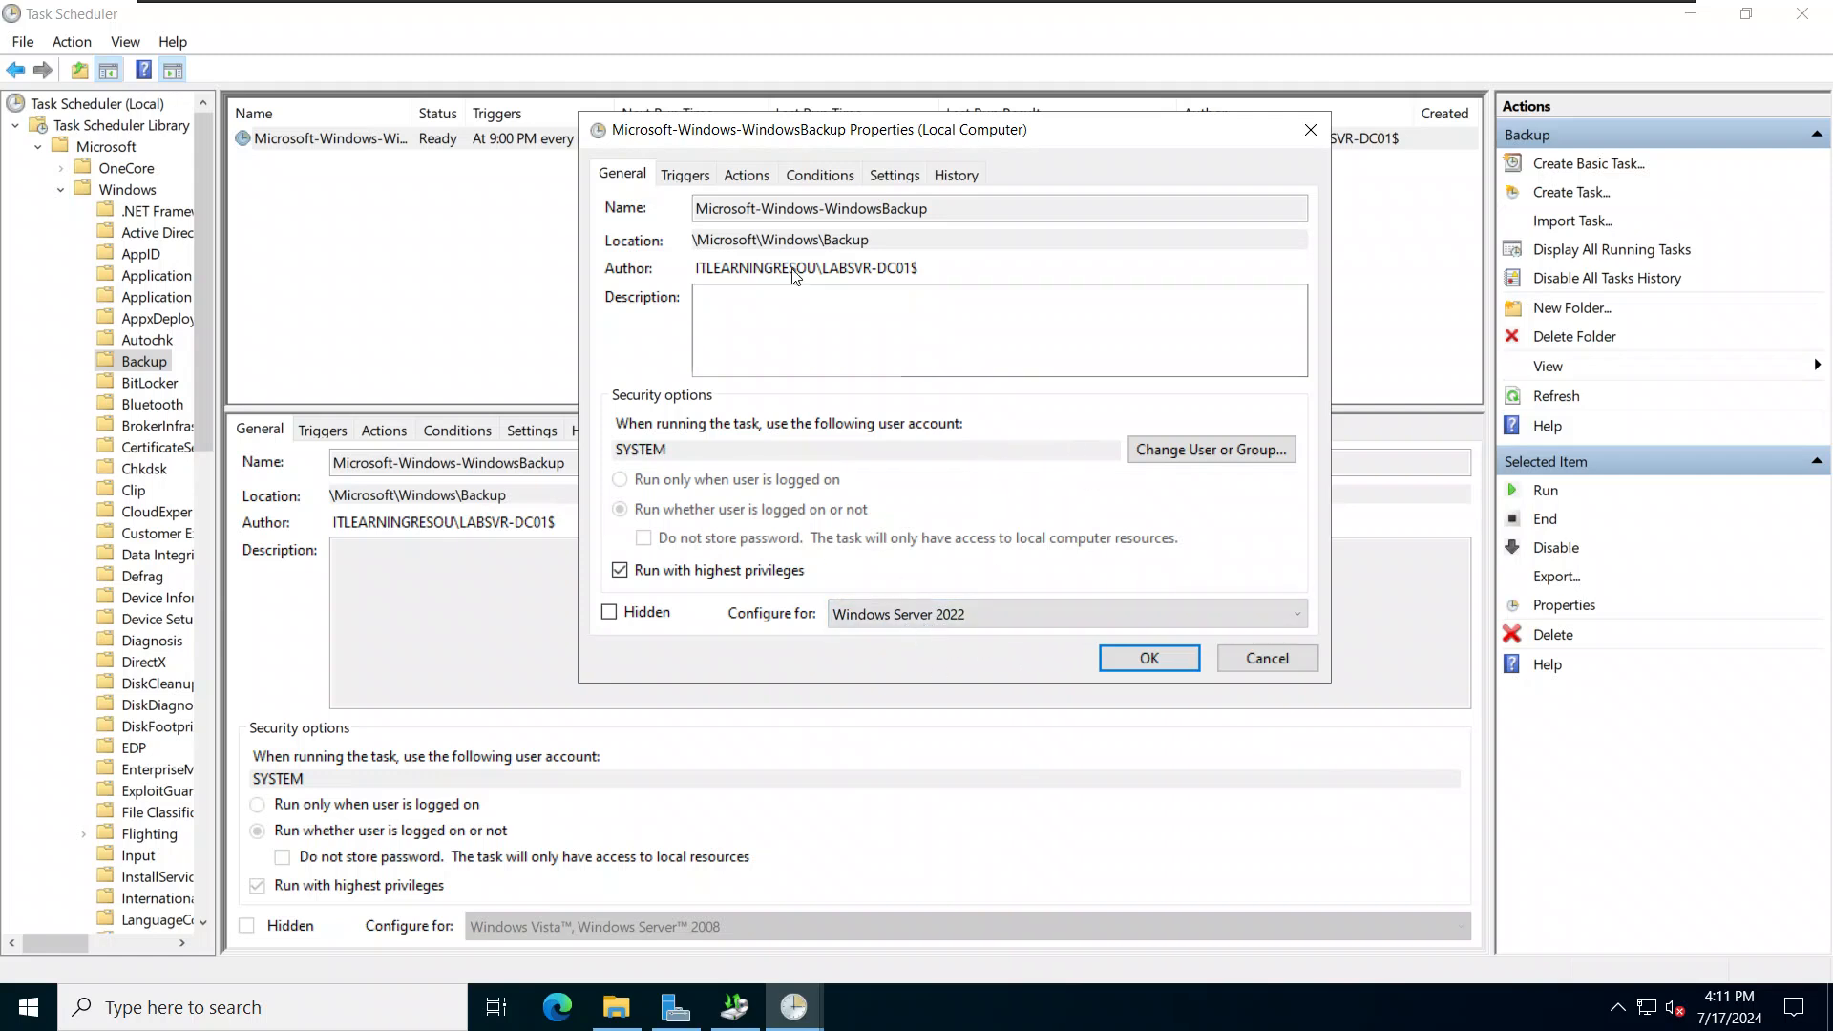
left_click(707, 177)
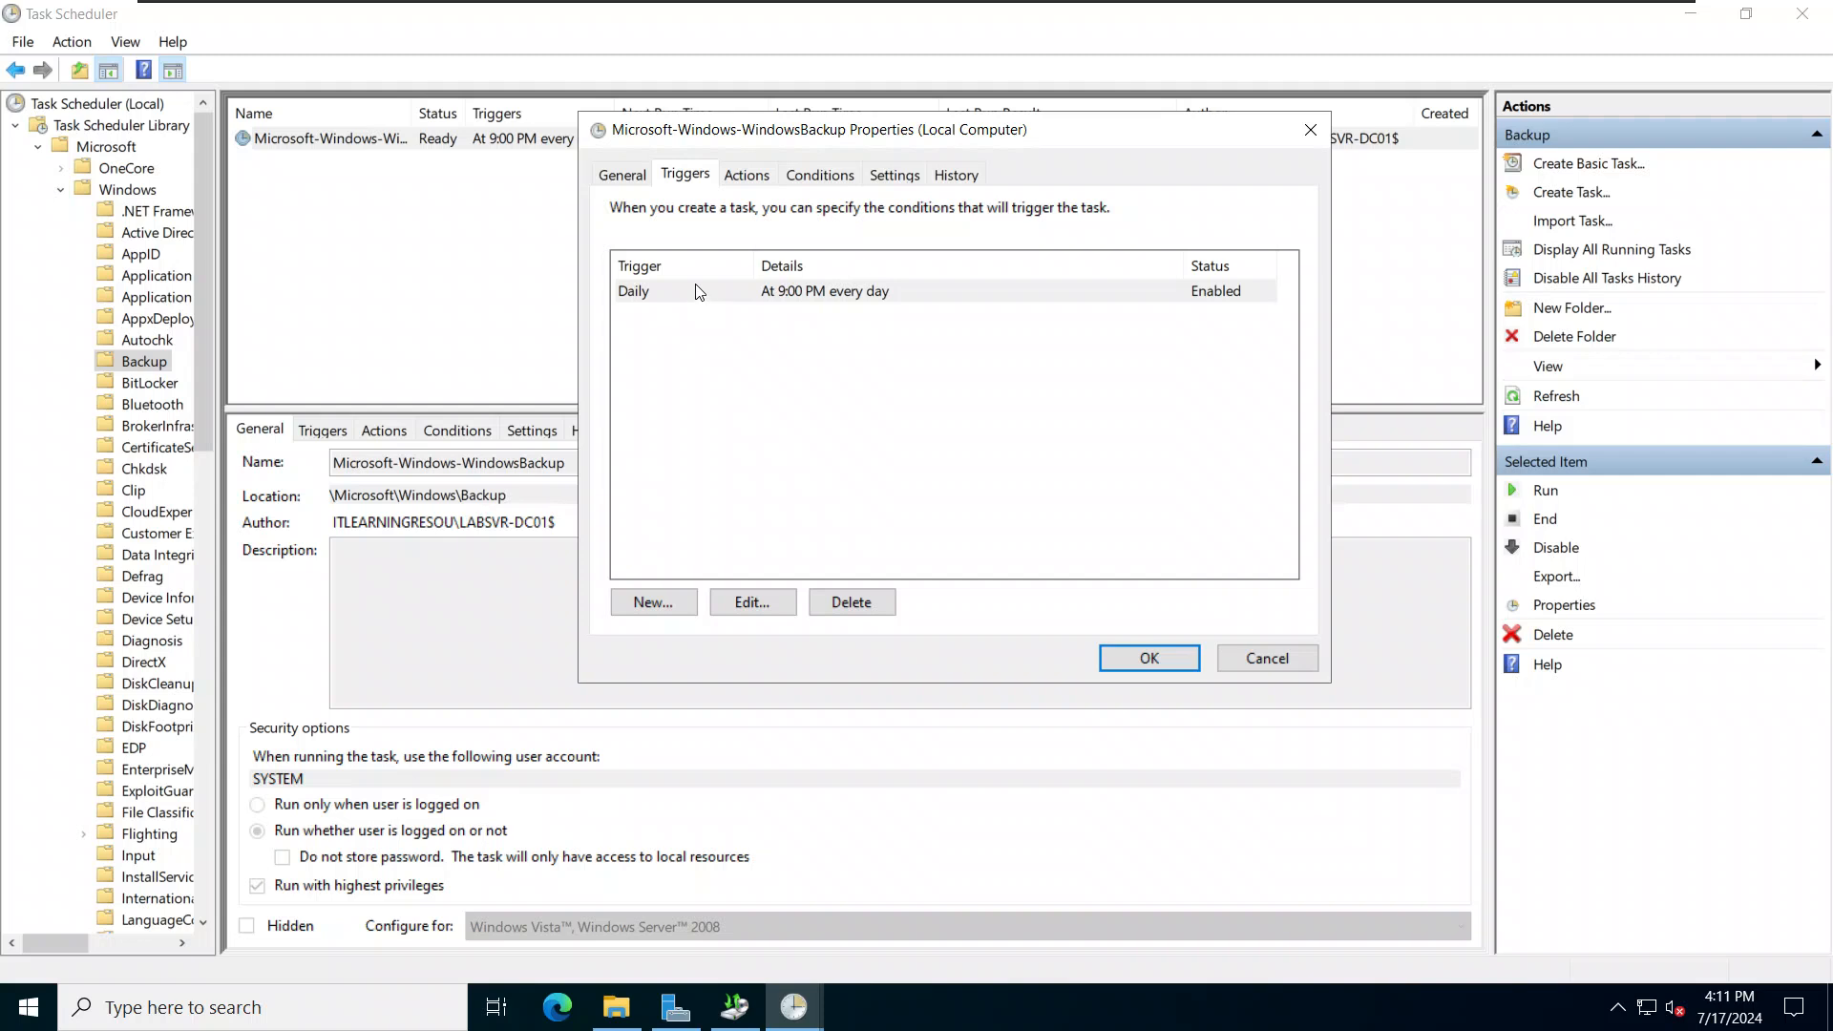
left_click(749, 178)
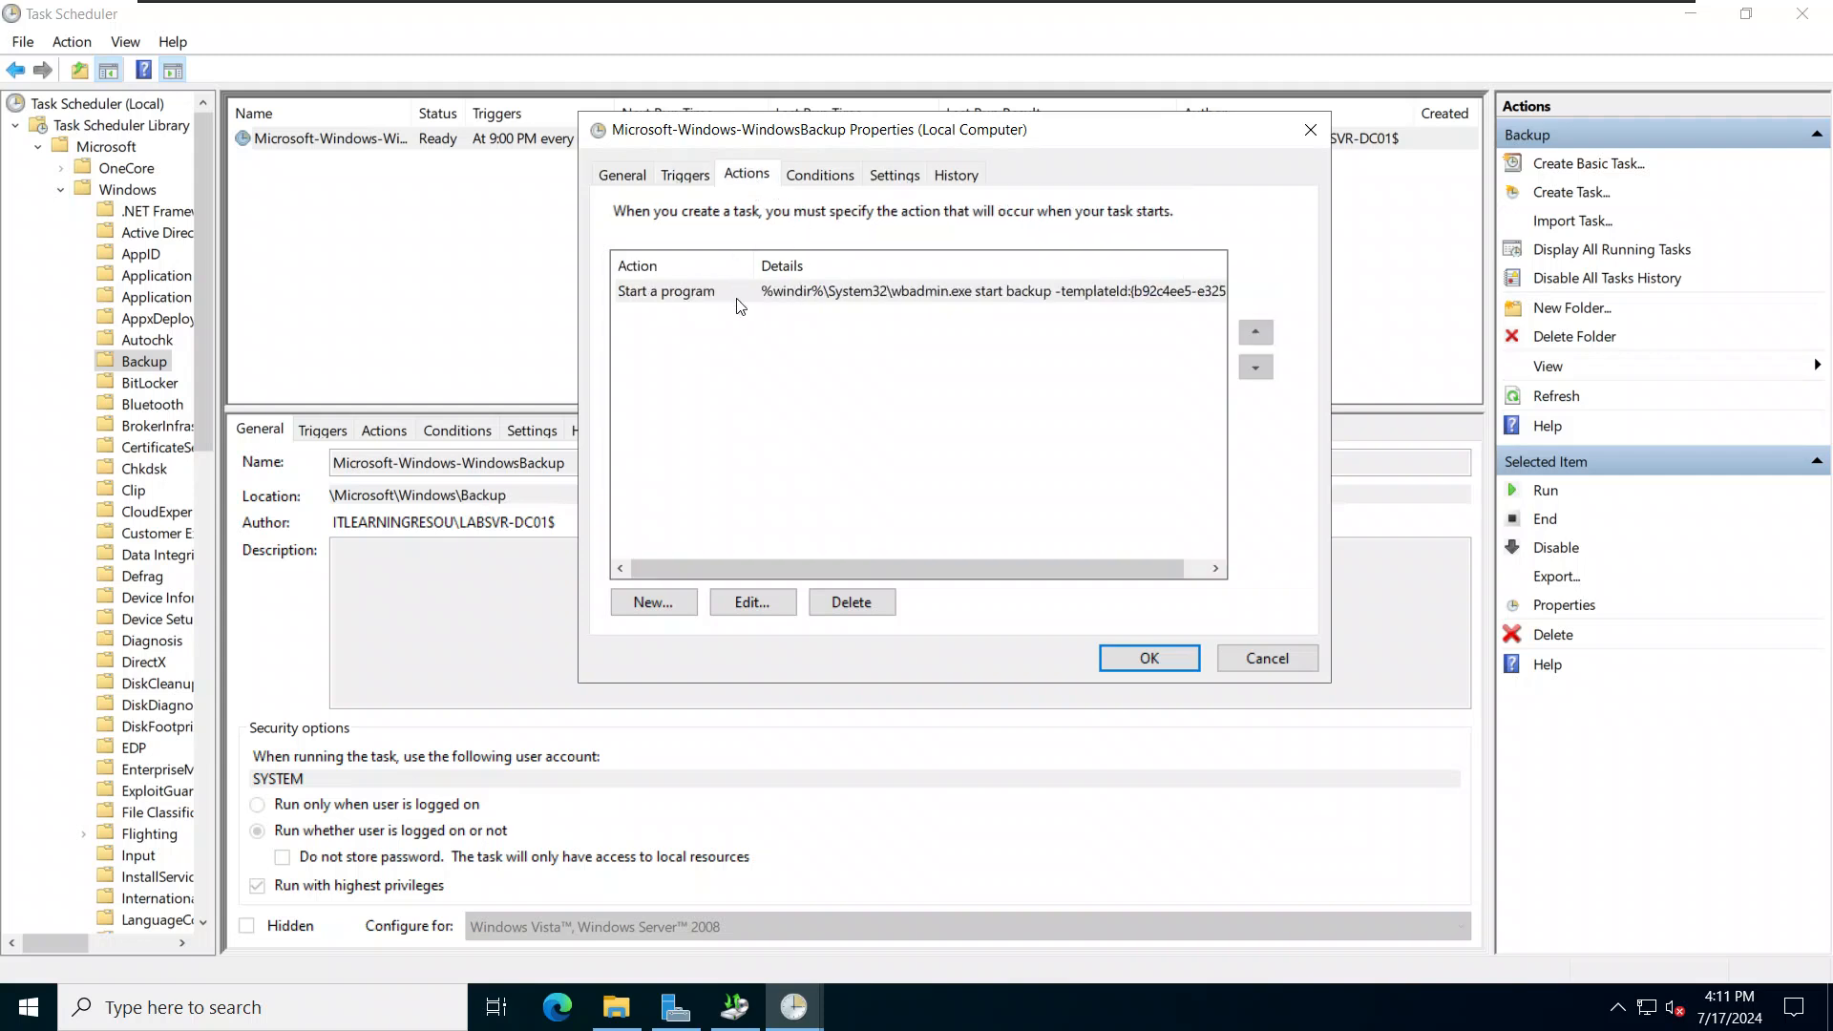
left_click(911, 179)
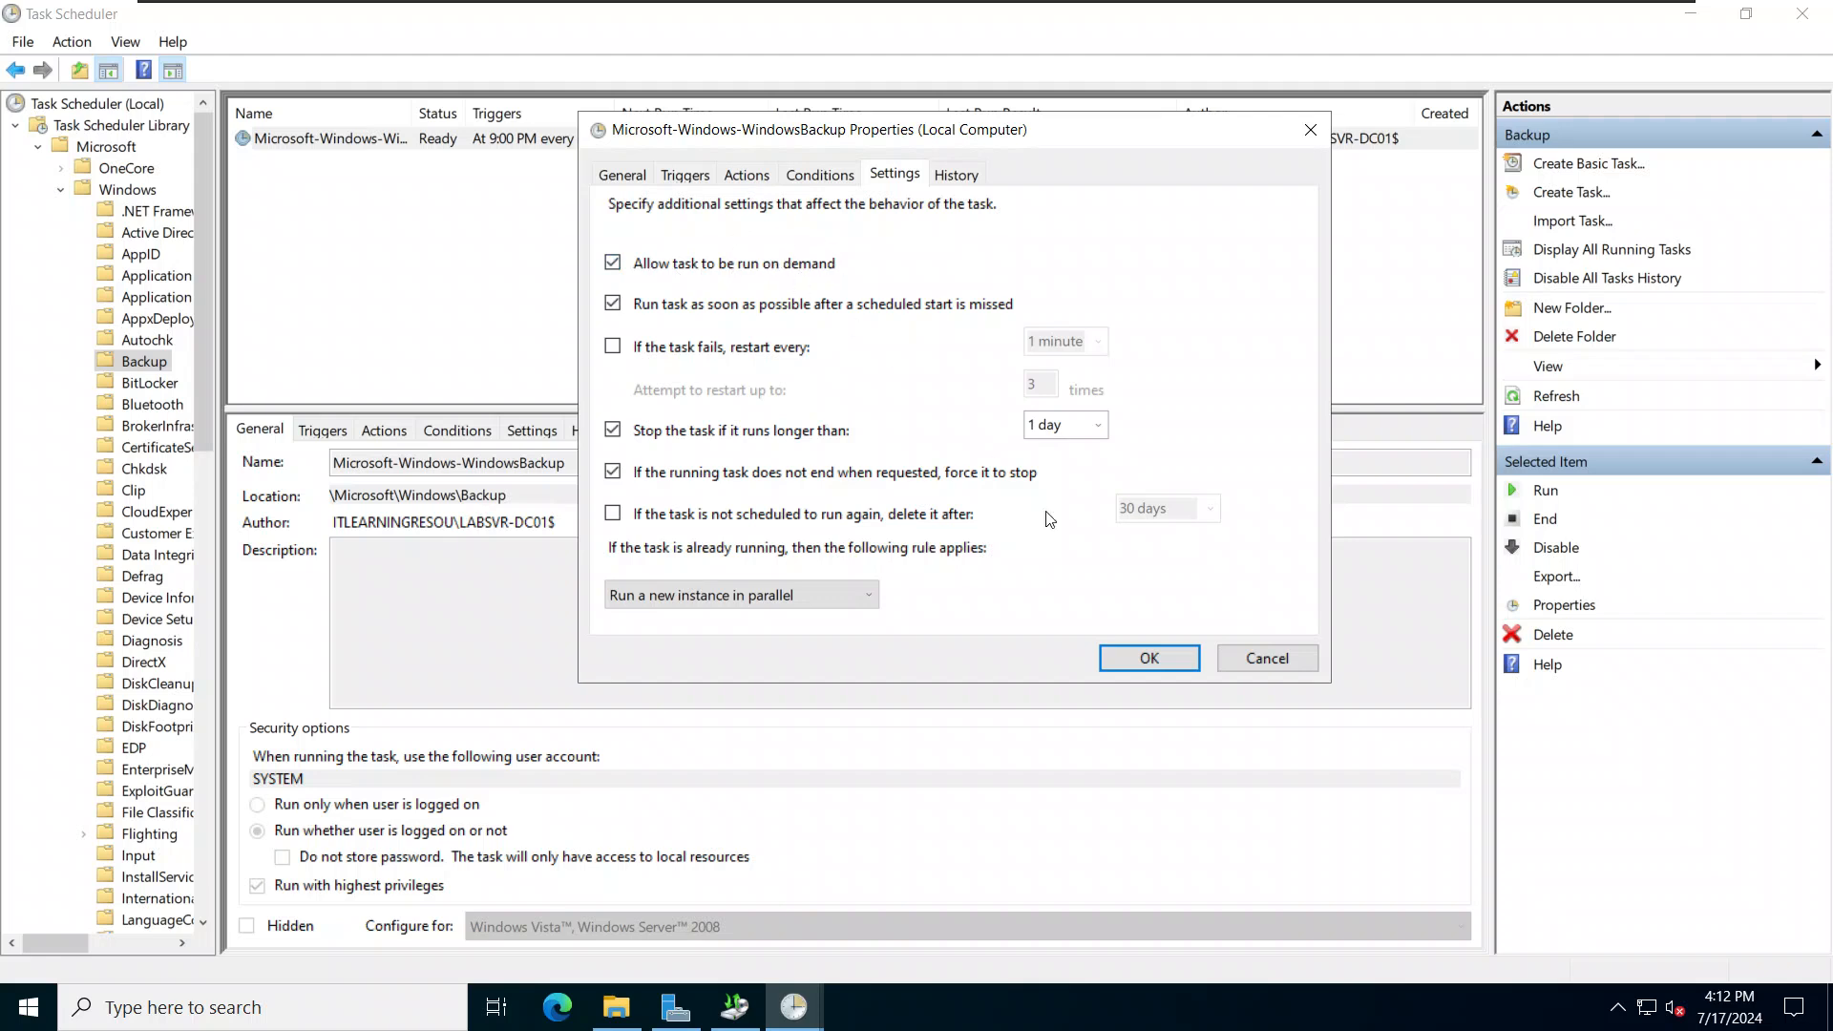
left_click(1152, 662)
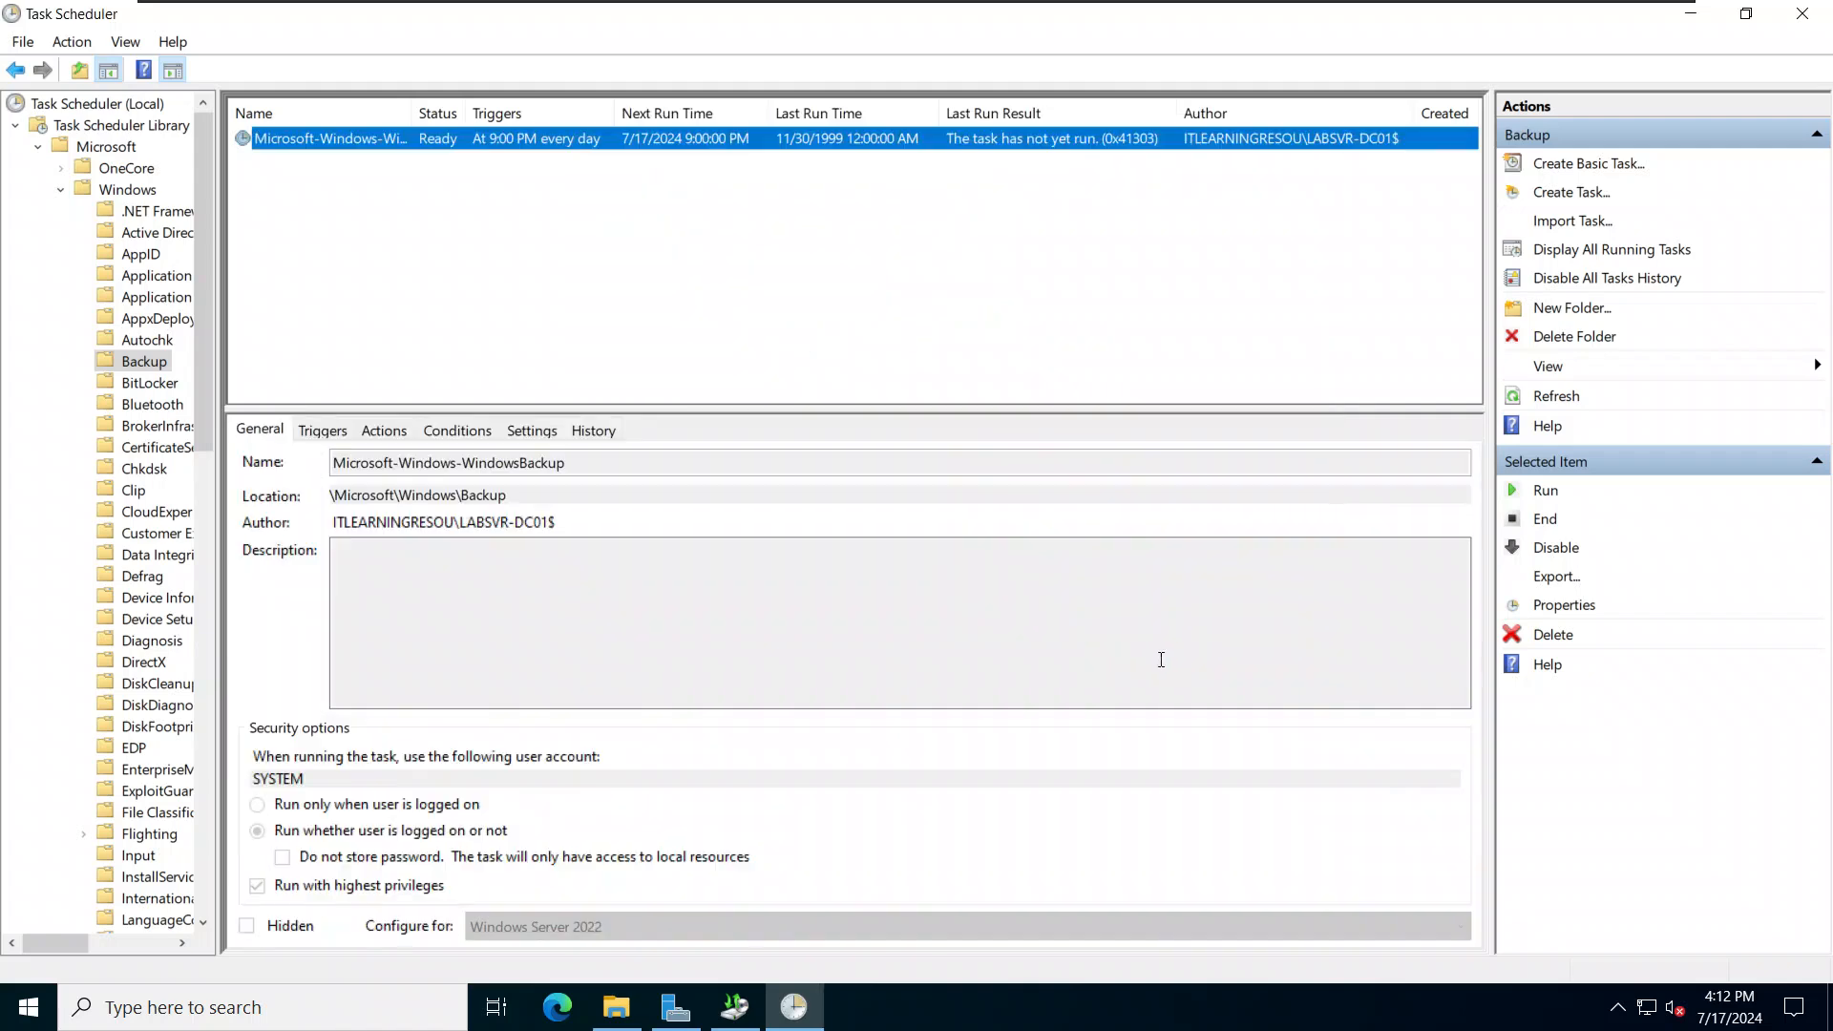
Close Task Scheduler, check the server's drives in File Explorer, and return to the Pencil document with the backup notes.
left_click(1803, 14)
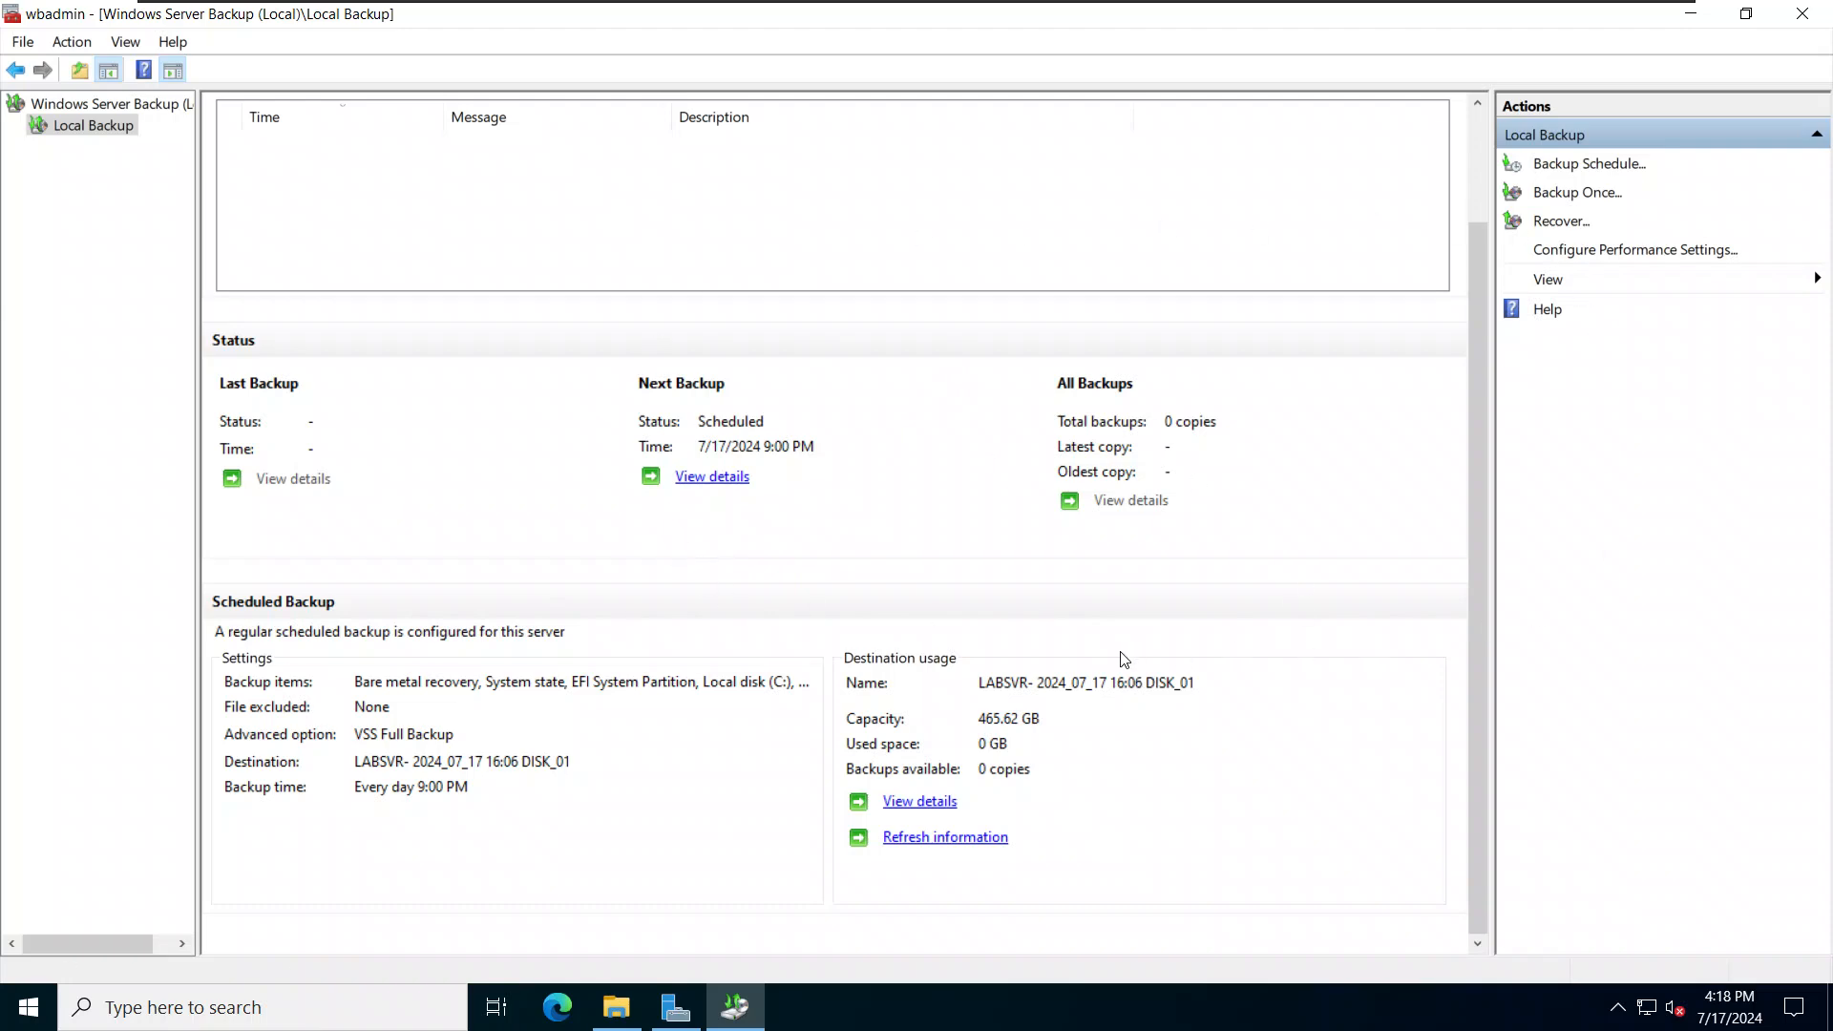
left_click(616, 1010)
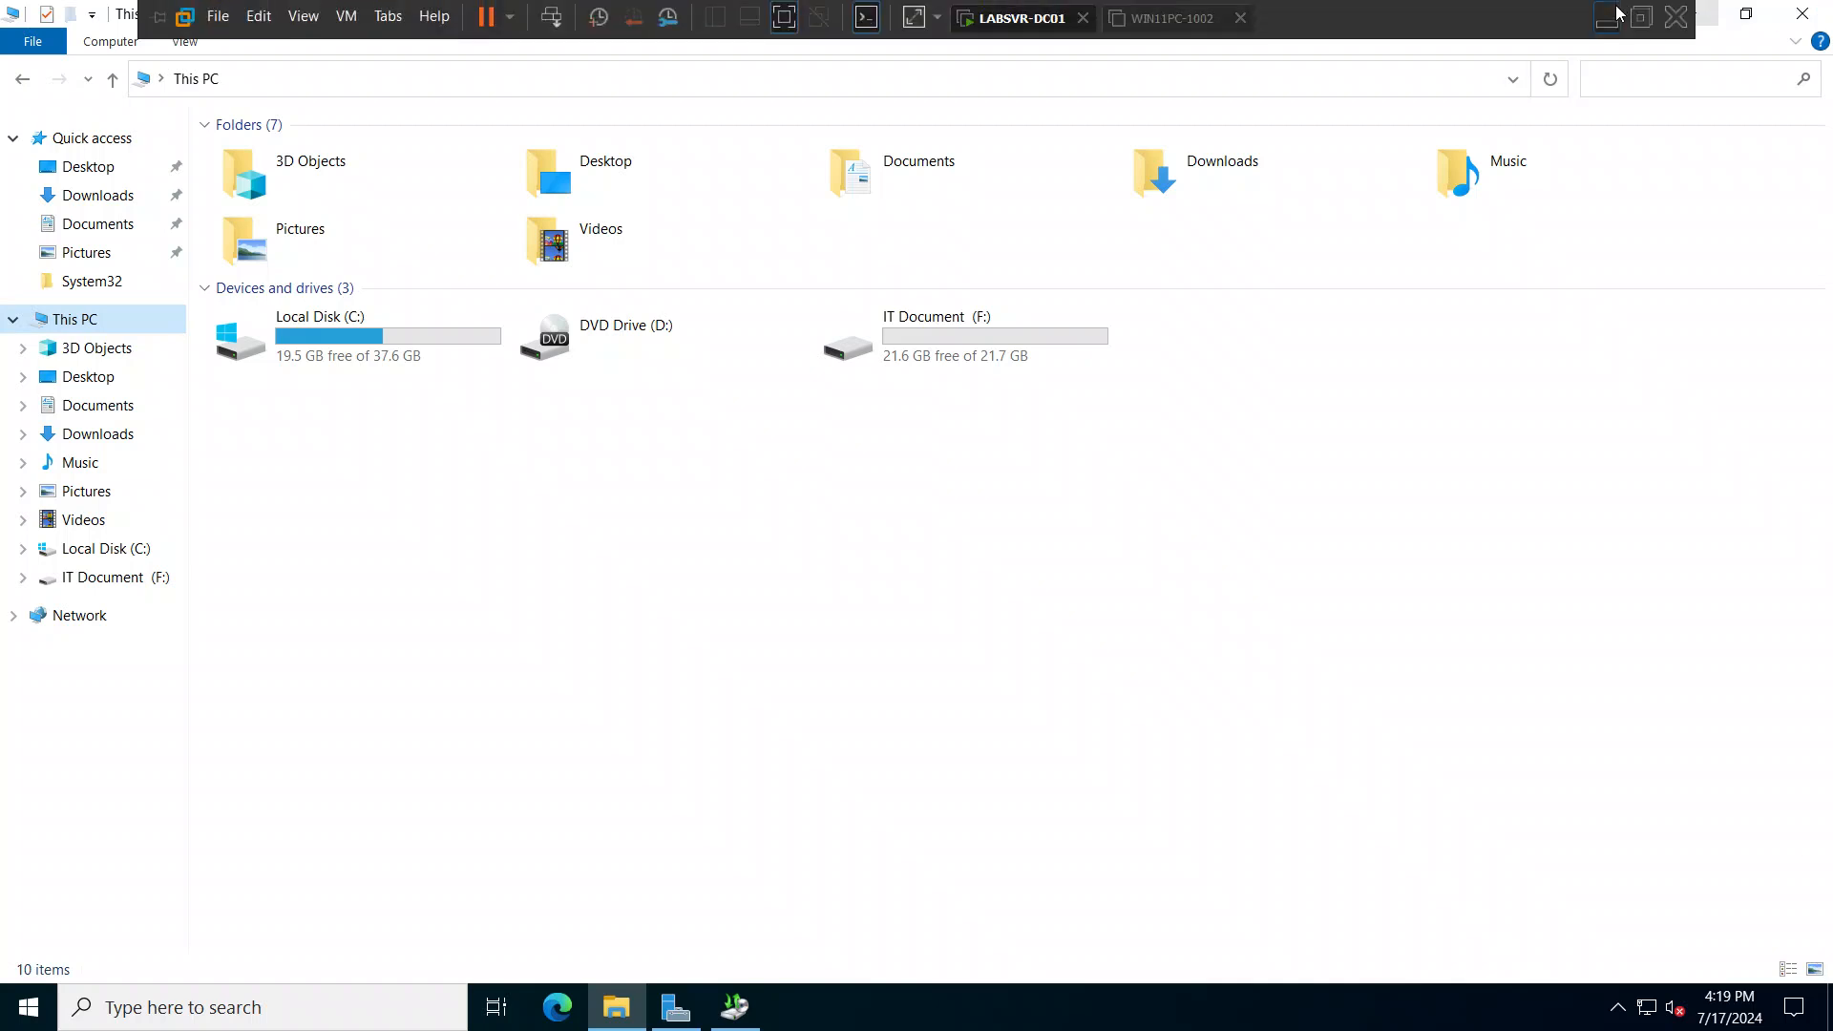
left_click(1617, 15)
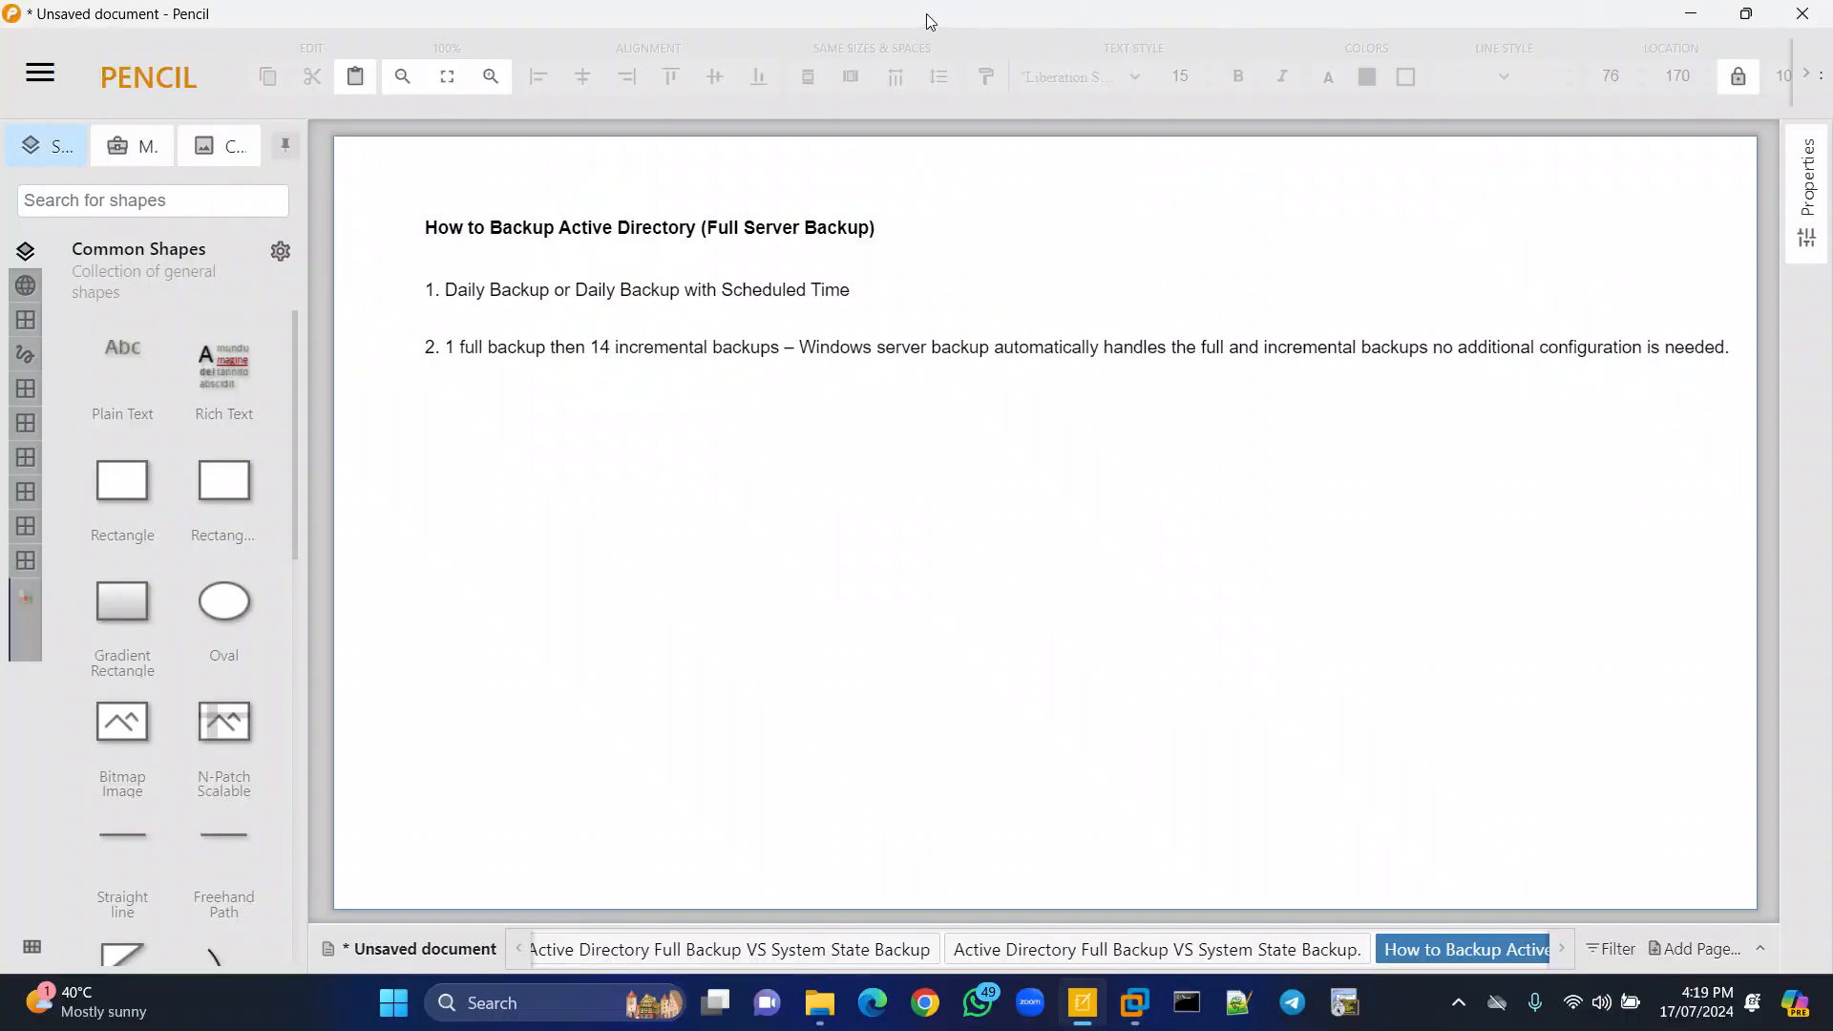